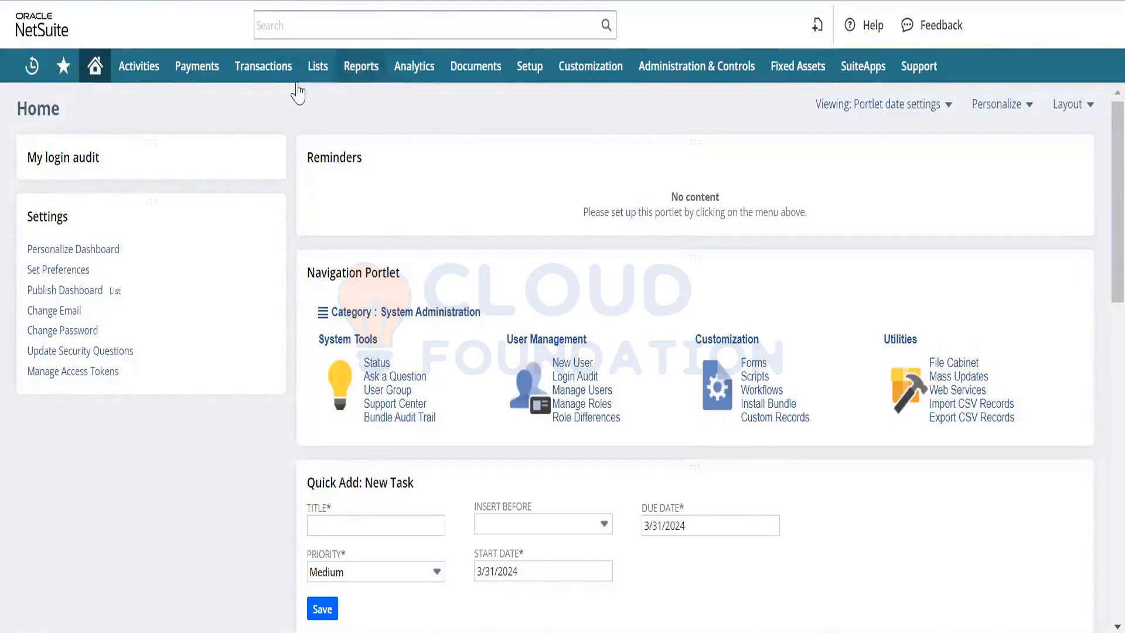
Step: Examine which purchase, payables and sales transactions and which record lists are available before changing any features
mouse_move(281, 82)
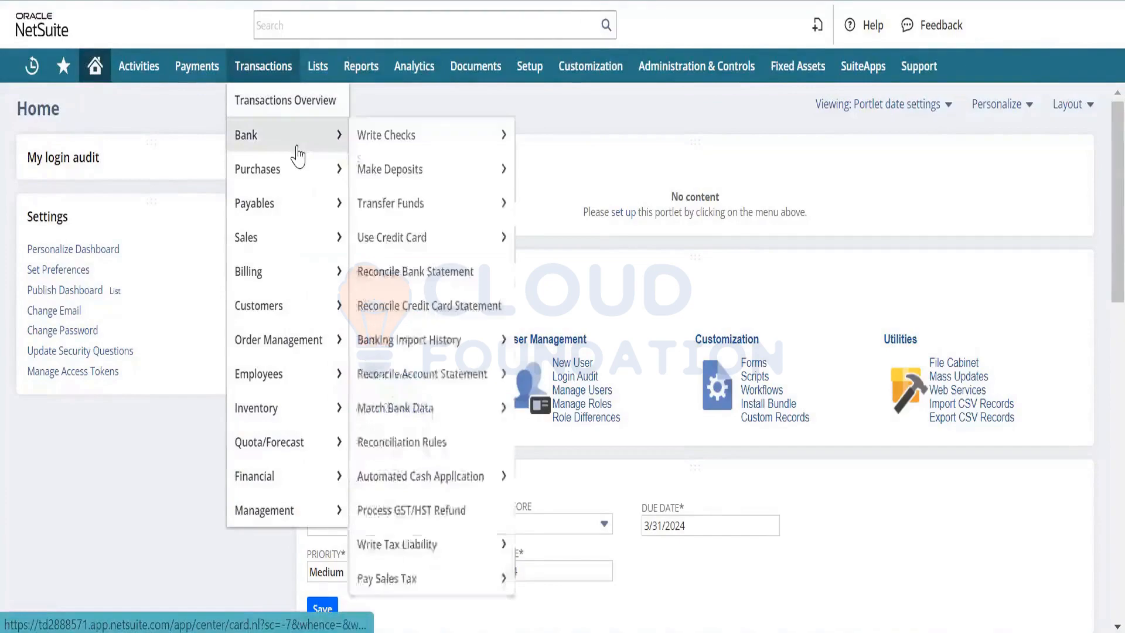
mouse_move(300, 171)
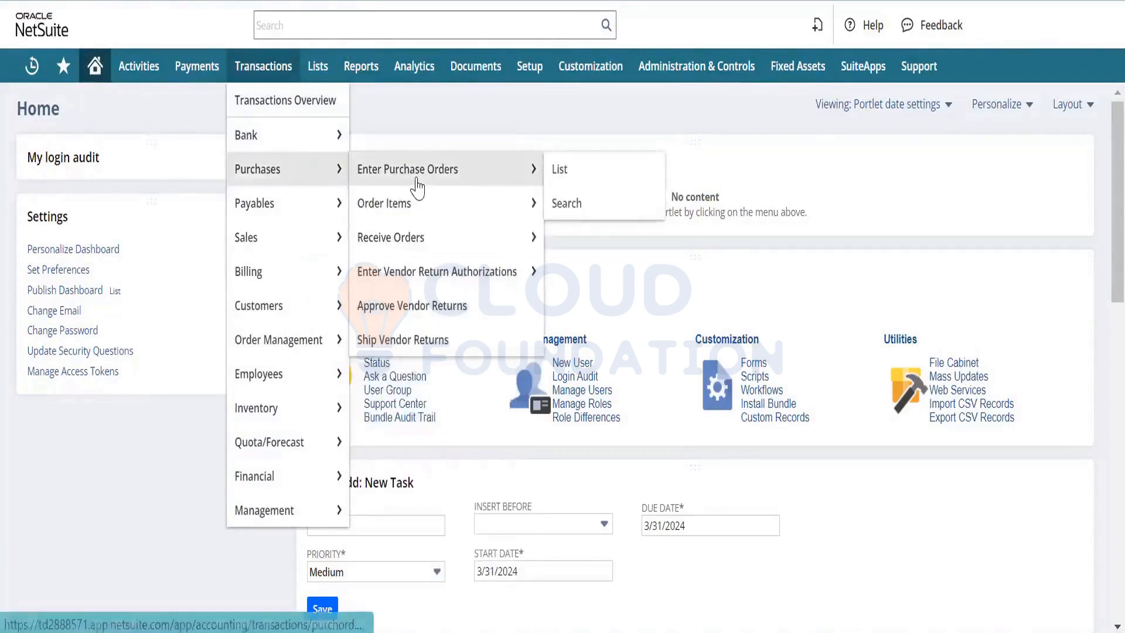
mouse_move(419, 220)
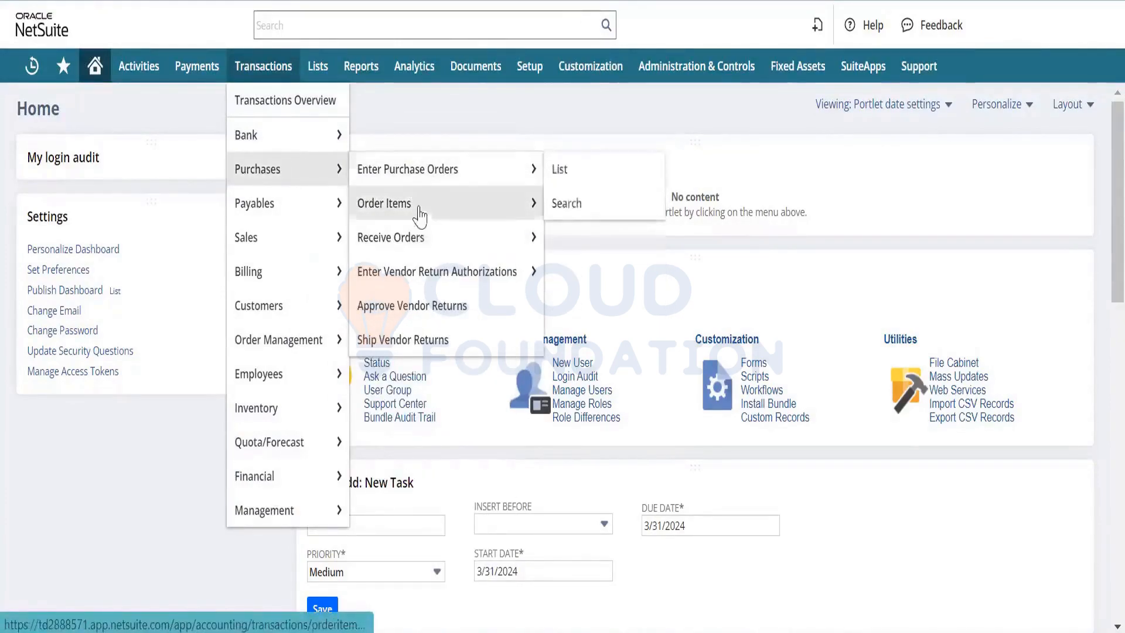
mouse_move(456, 189)
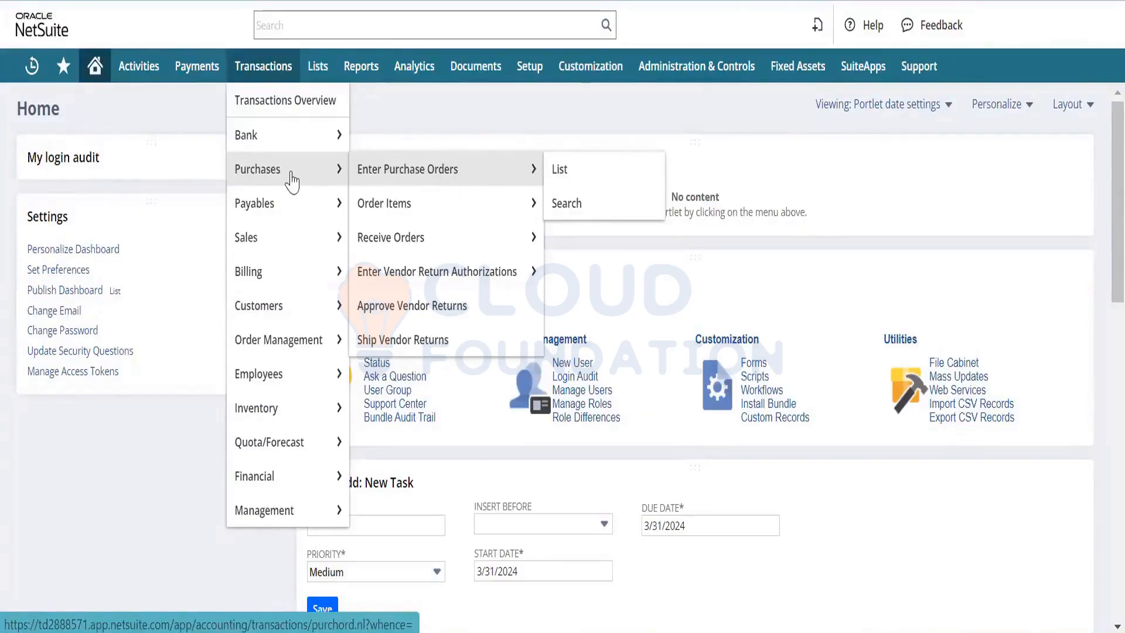
mouse_move(293, 211)
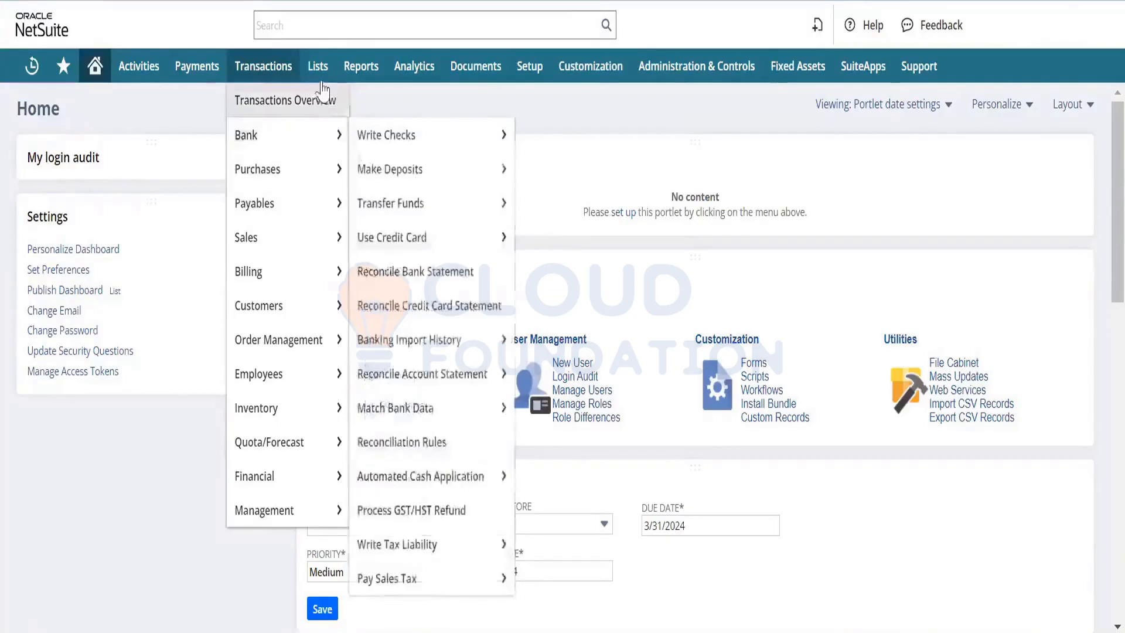
mouse_move(321, 75)
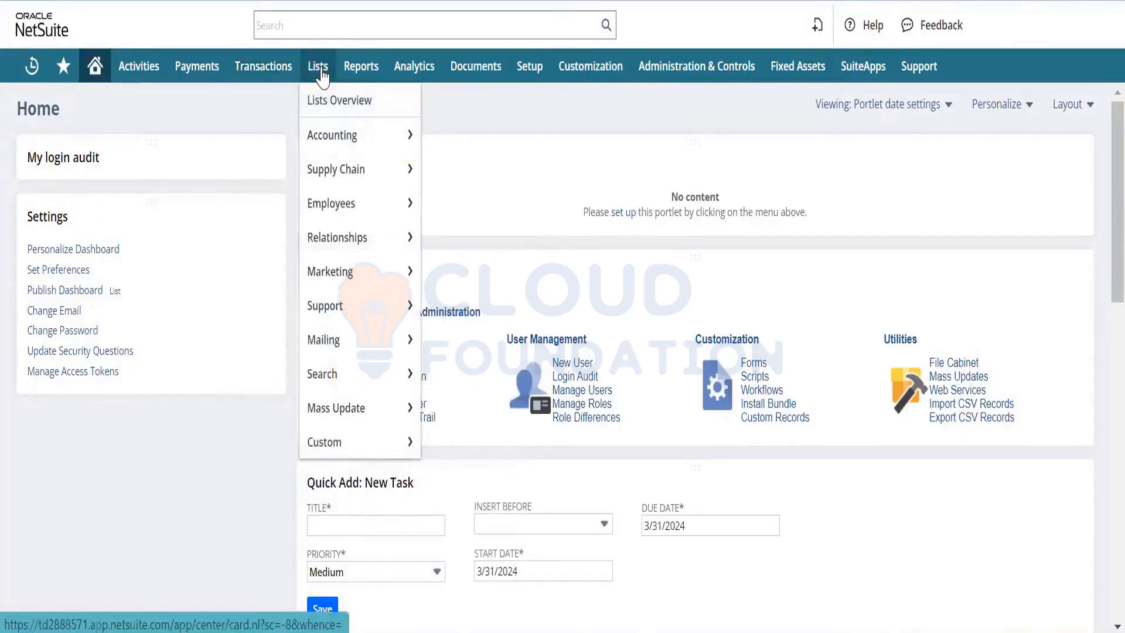
mouse_move(343, 126)
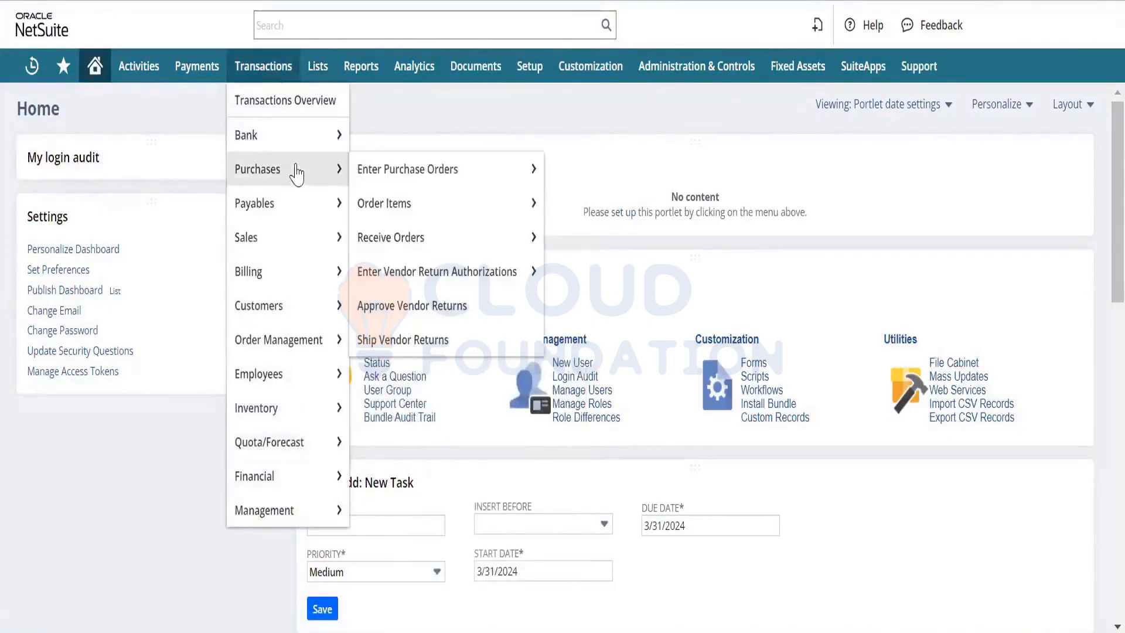
mouse_move(295, 143)
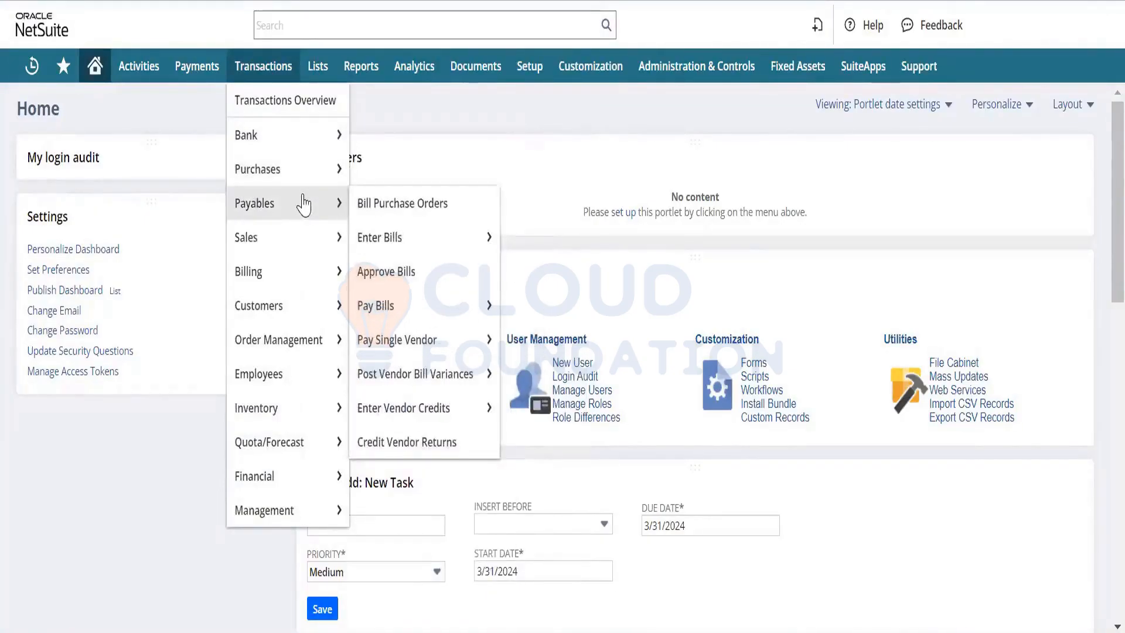
mouse_move(297, 235)
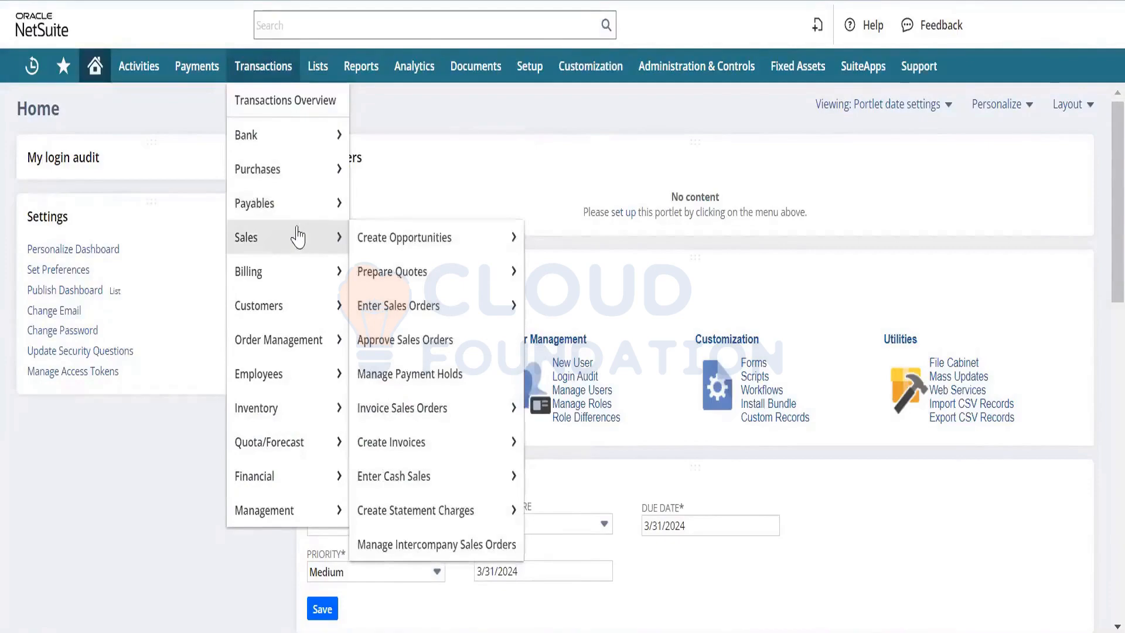
Step: Open the company's Enable Features page and show all its feature sections in one expanded list
mouse_move(530, 67)
mouse_move(541, 158)
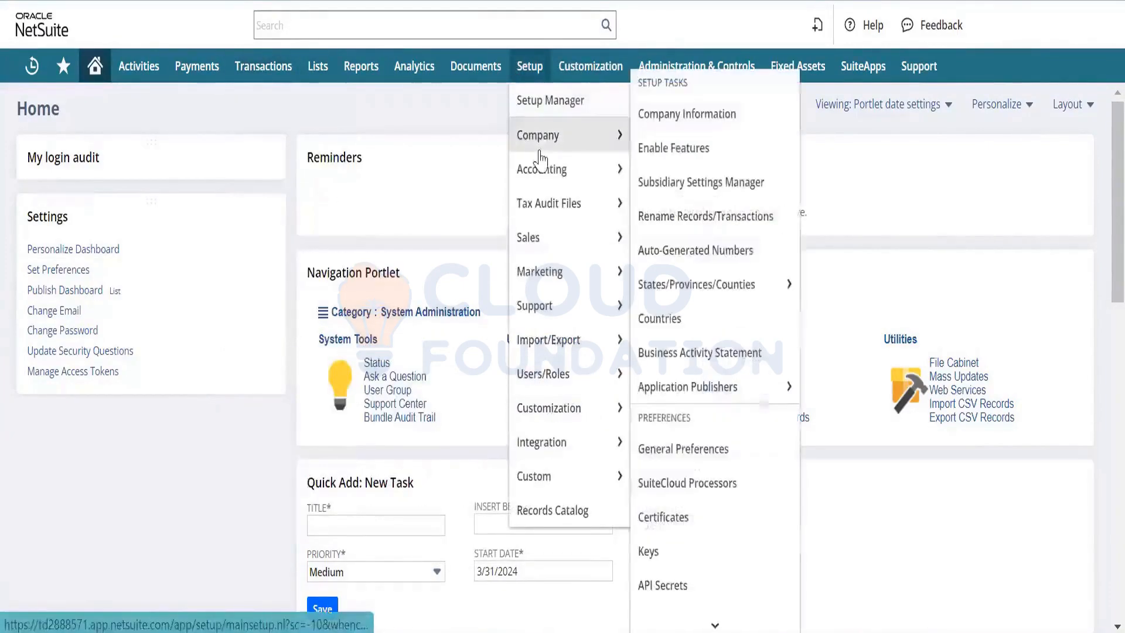
left_click(674, 147)
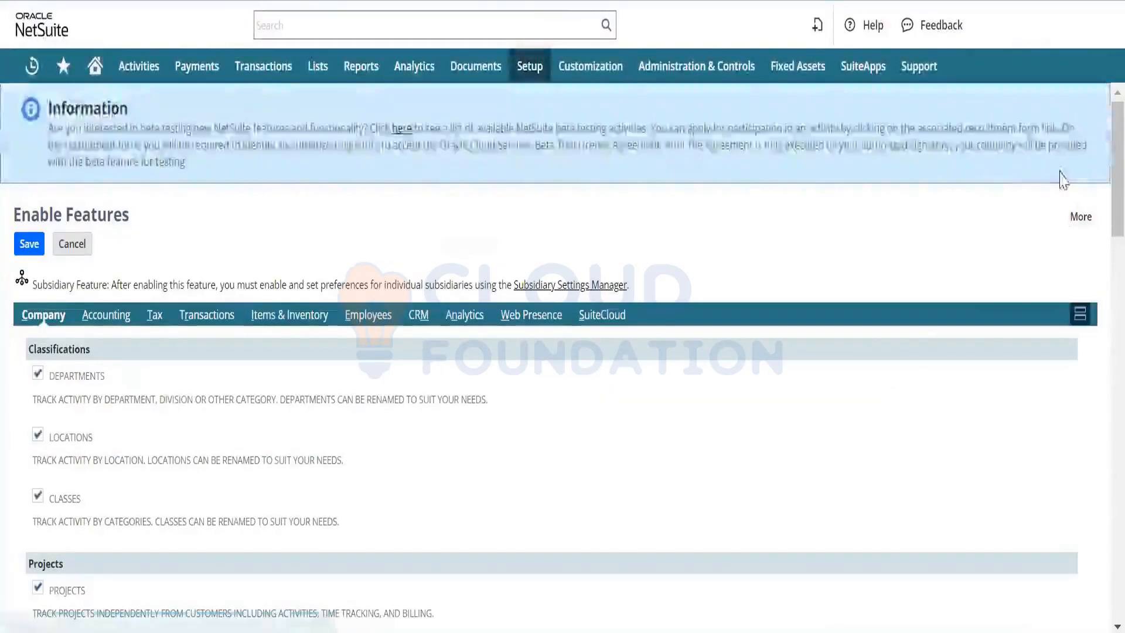
left_click(1081, 316)
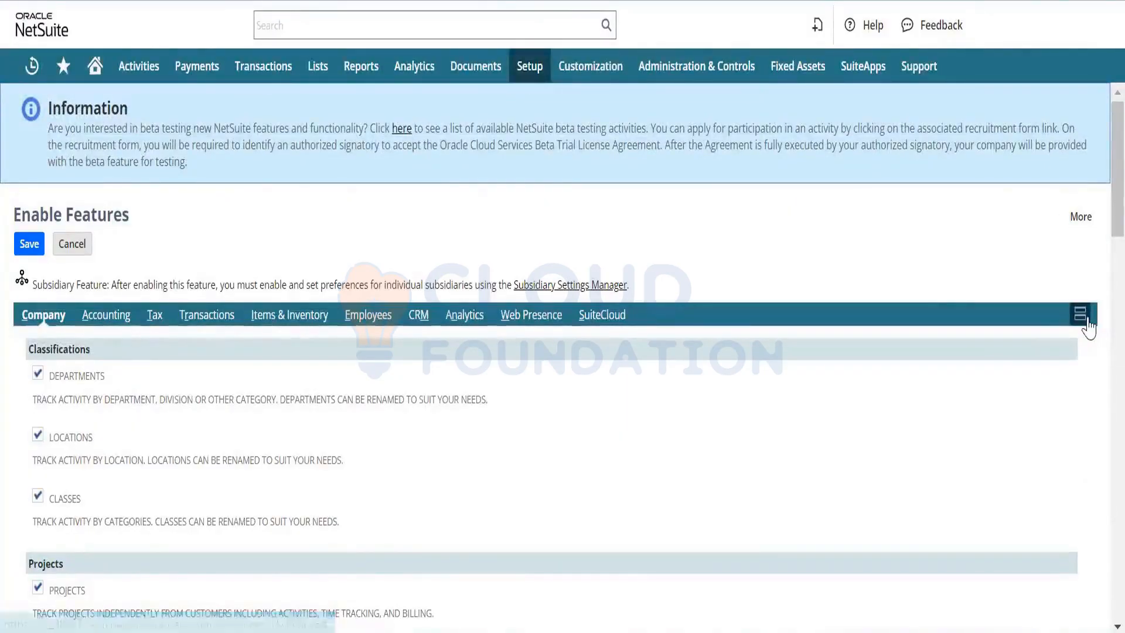
Step: Search the Enable Features page for "advance" and go through the matching features in every section
key("ctrl+f")
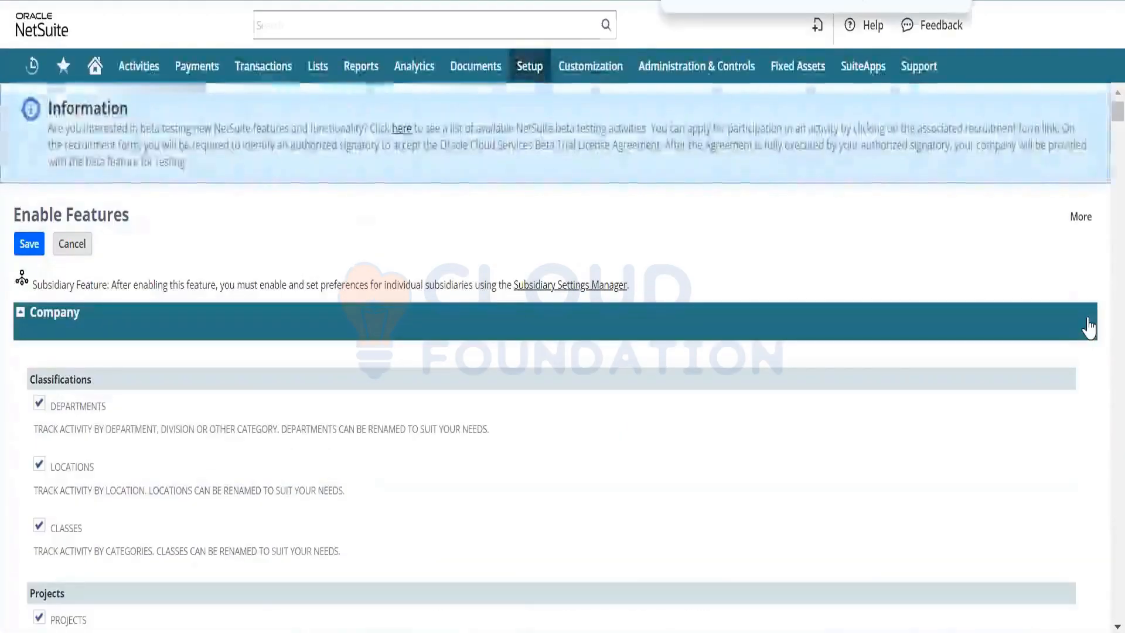
type("adva")
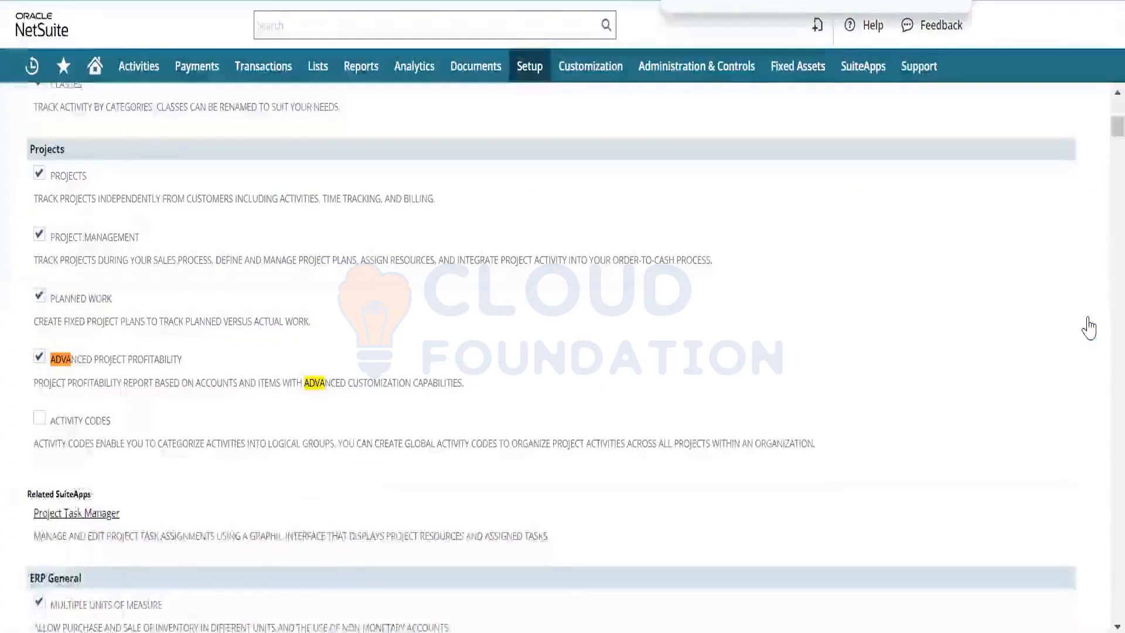
type("nce")
key("Return")
key("Return")
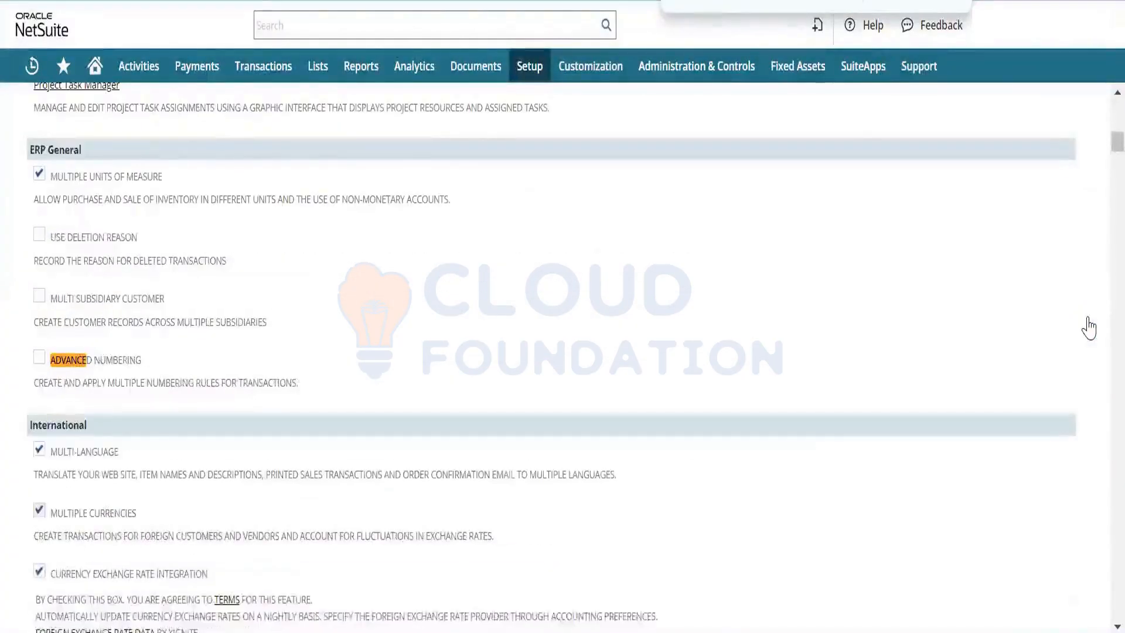
key("Return")
key("Return")
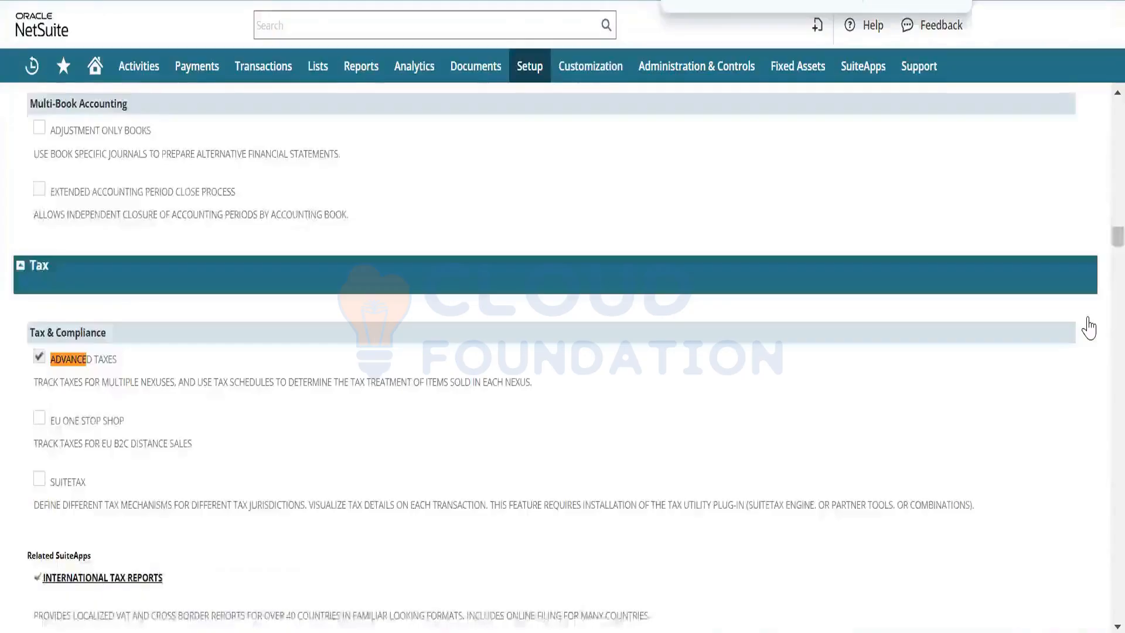
key("Return")
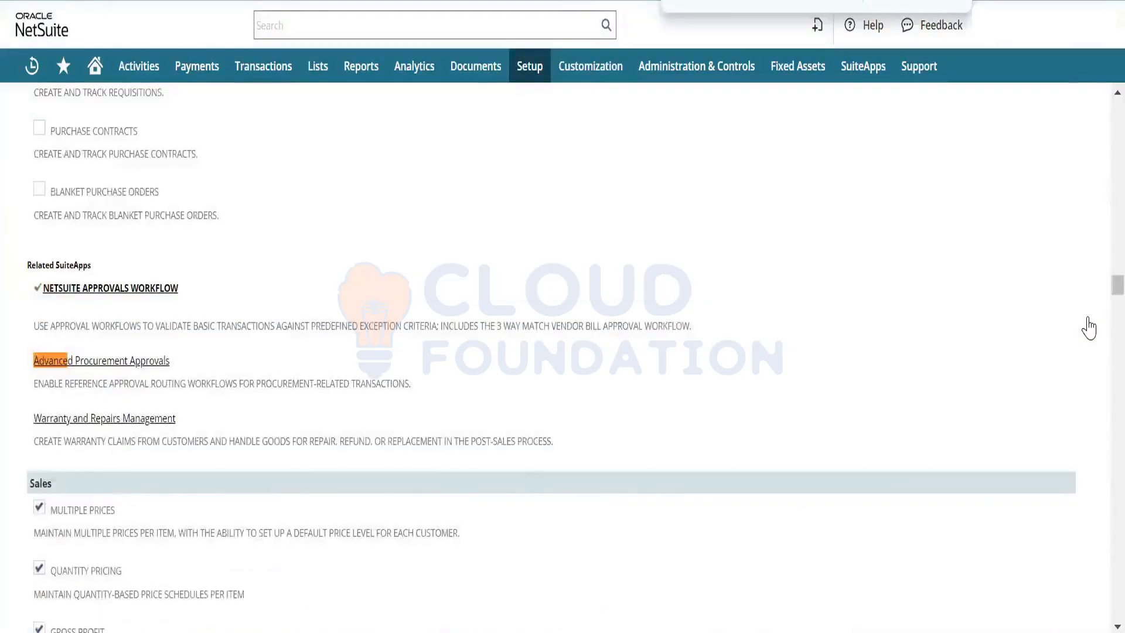
key("Return")
key("Return")
key("Return")
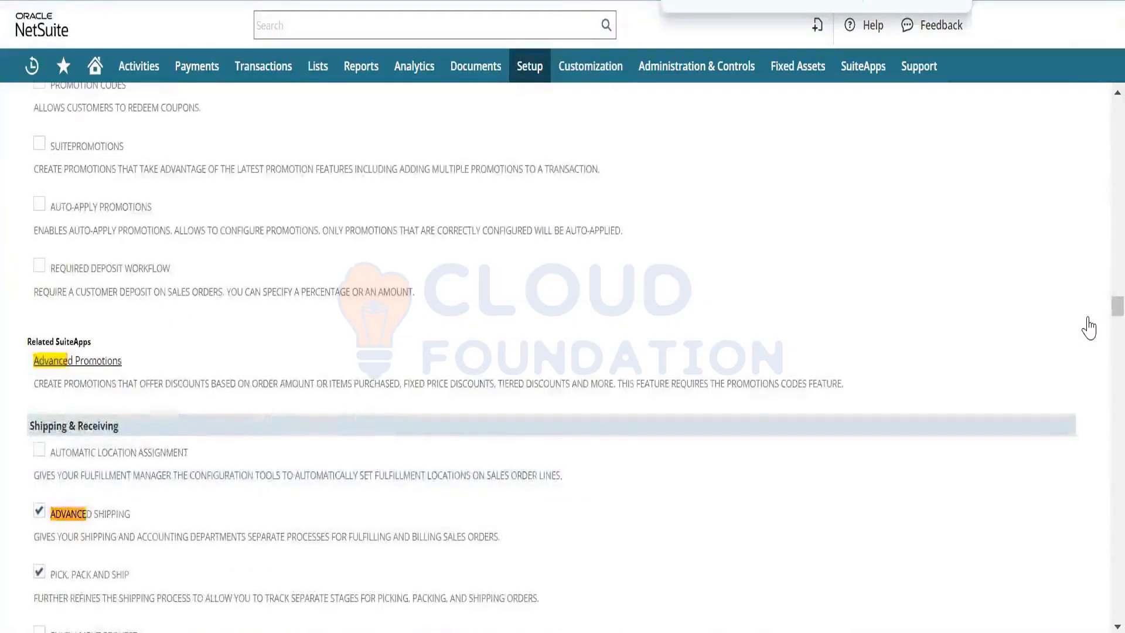
key("Return")
key("Return")
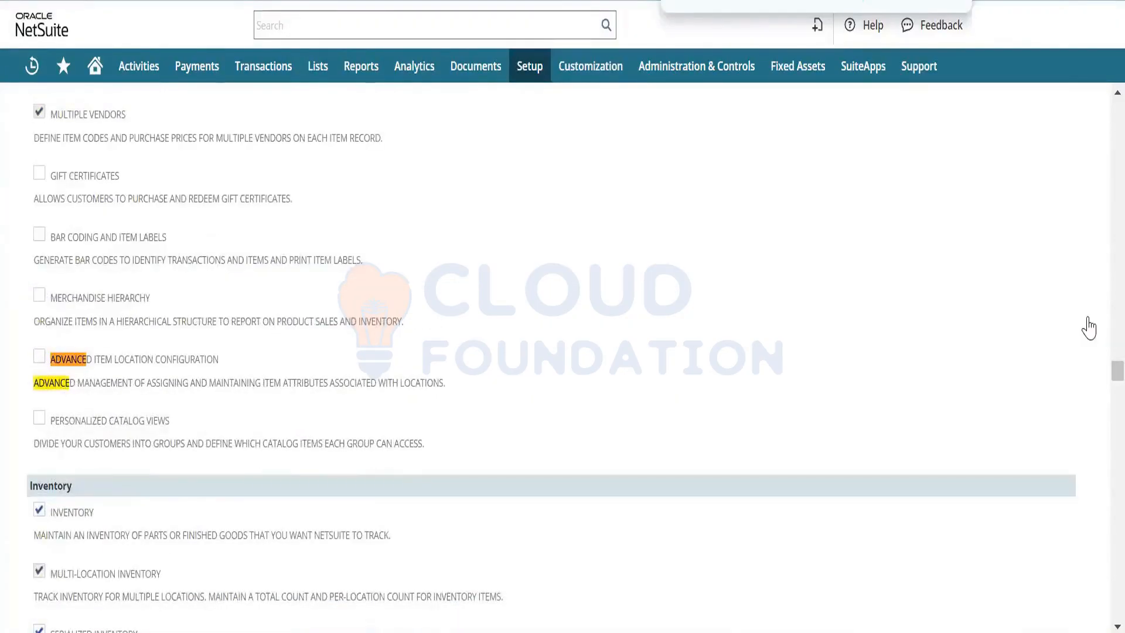
key("Return")
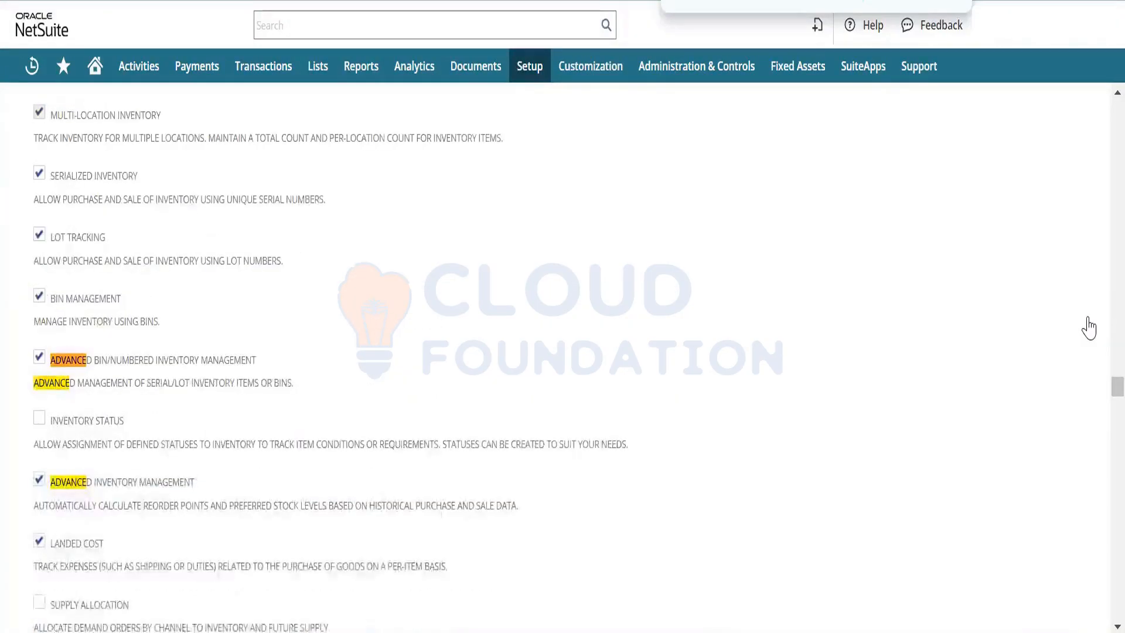
key("Return")
key("Return")
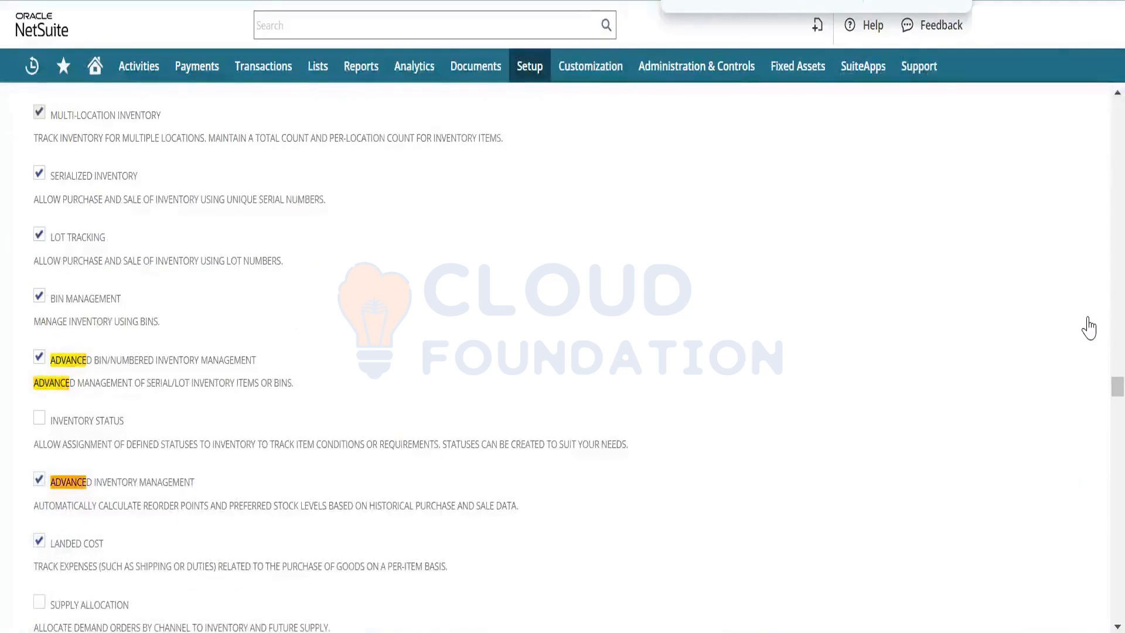
key("Return")
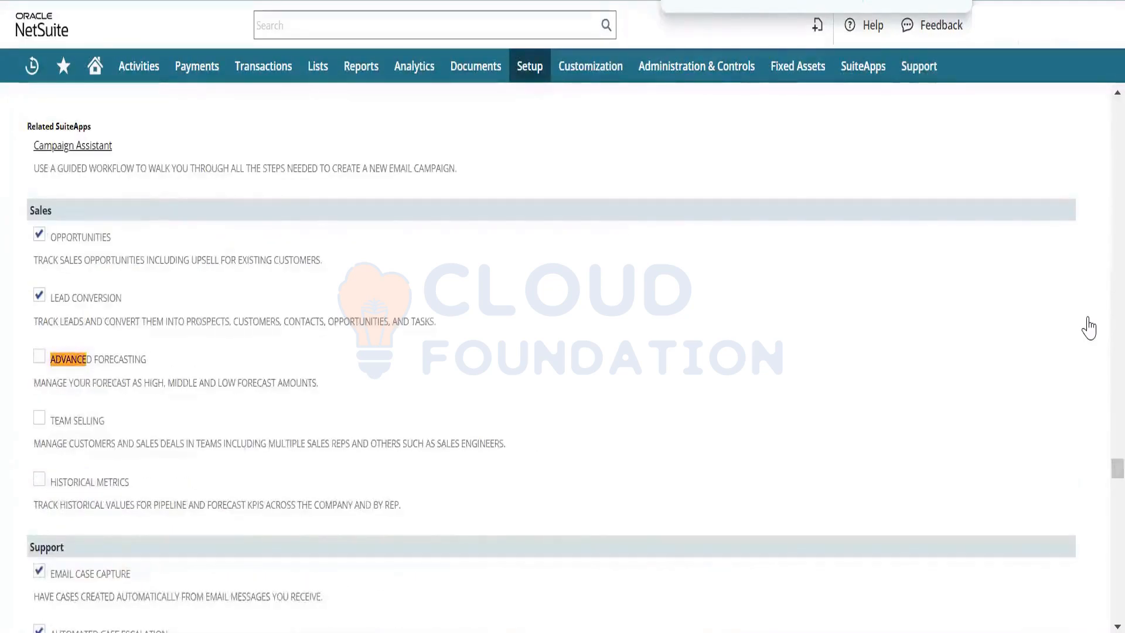
key("Return")
key("Return")
key("Return")
key("Return")
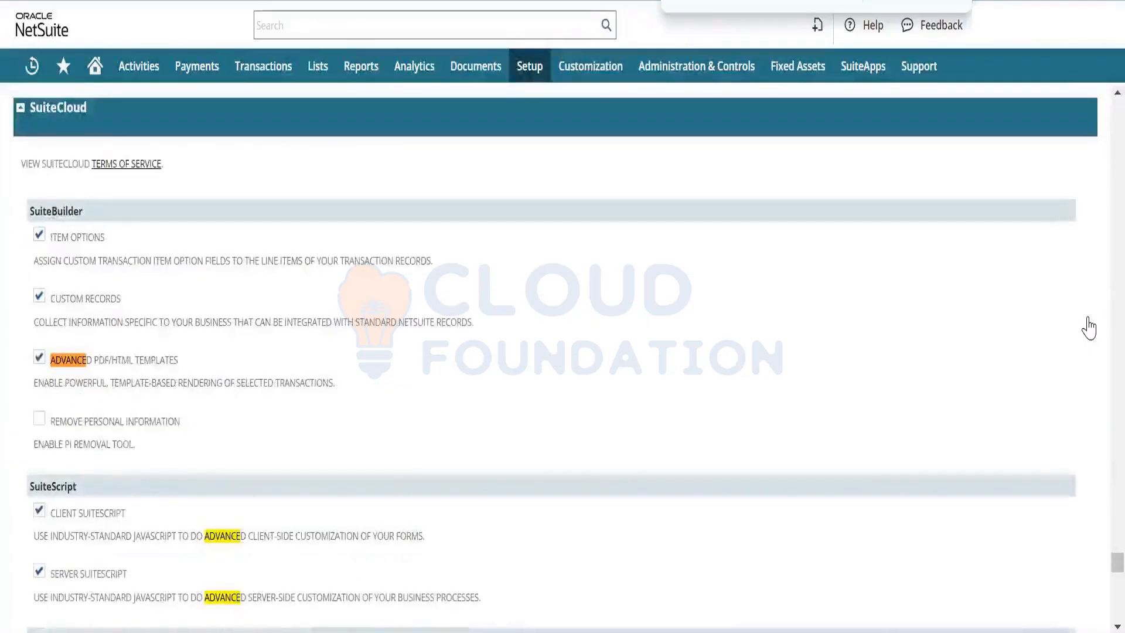
key("Return")
key("Return")
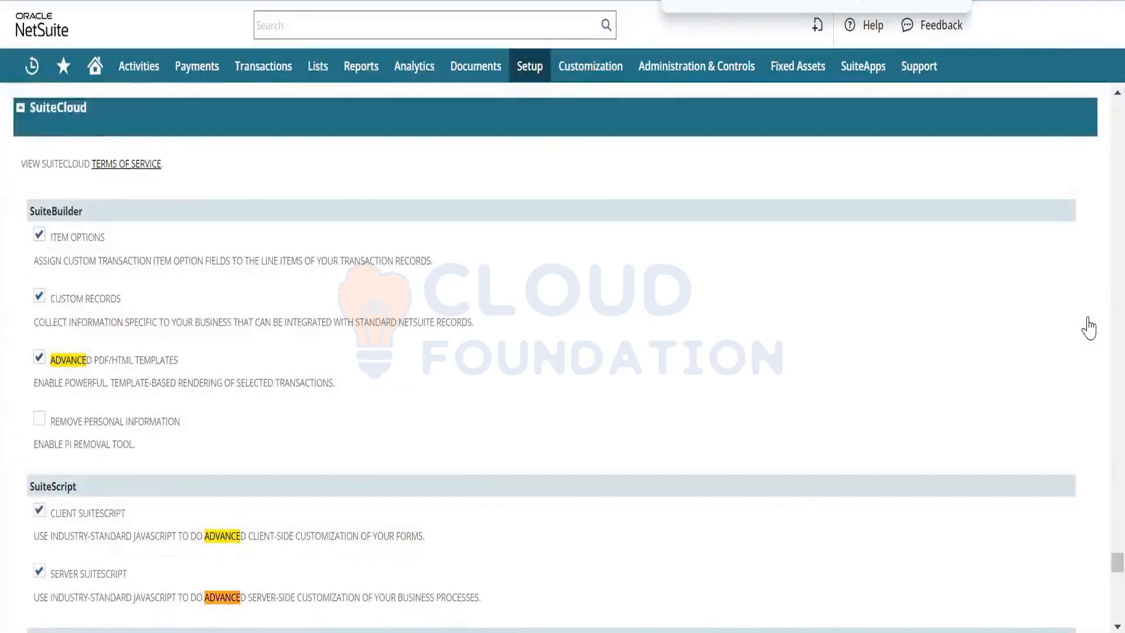
key("Return")
key("Return")
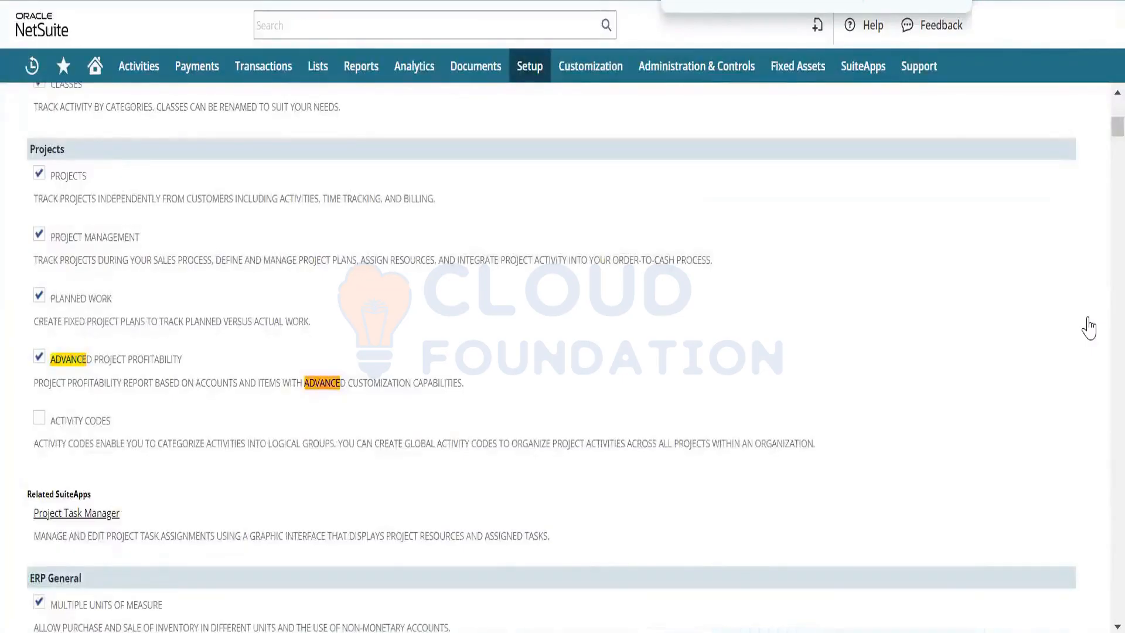
key("Return")
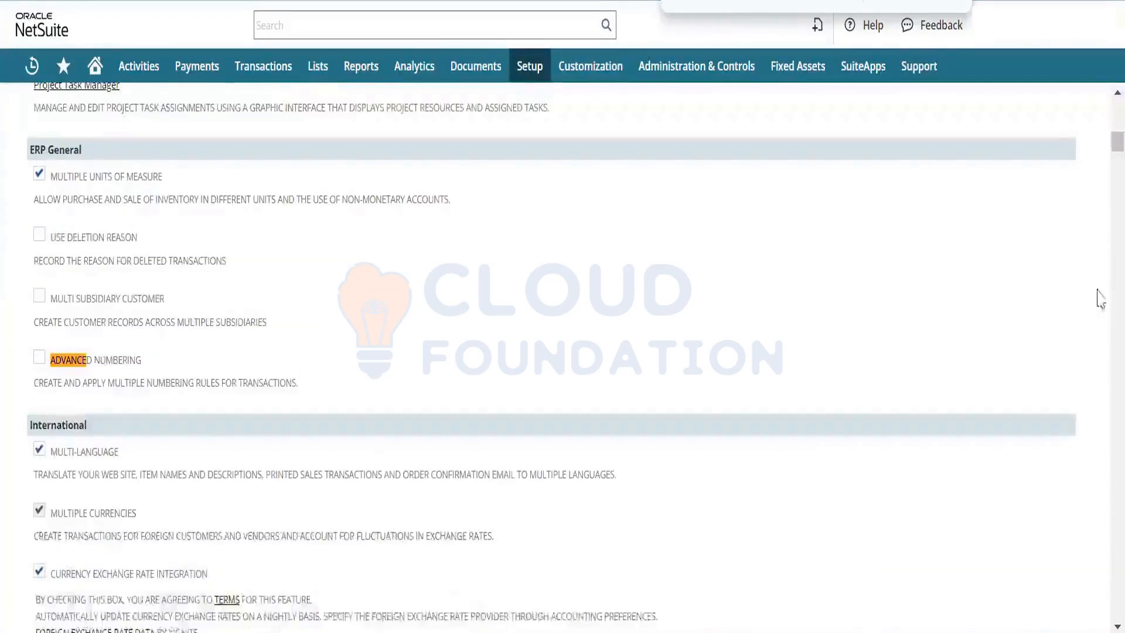
Step: Return to the start of the Enable Features page and search it for "blanket"
left_click_drag(1112, 138, 1111, 70)
mouse_move(1076, 333)
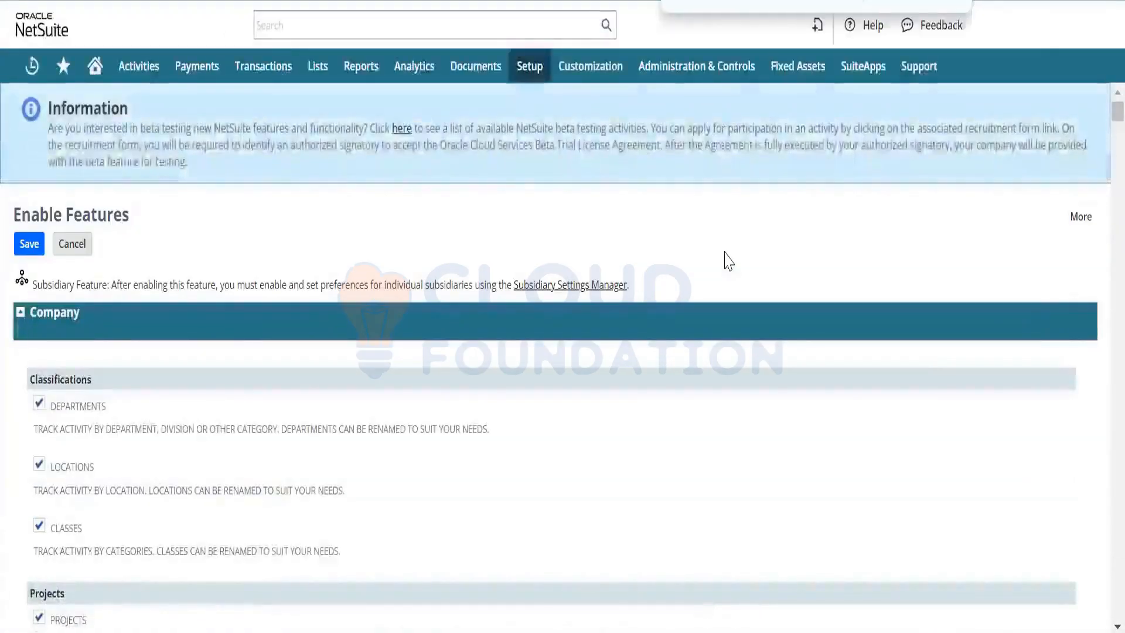
type("b")
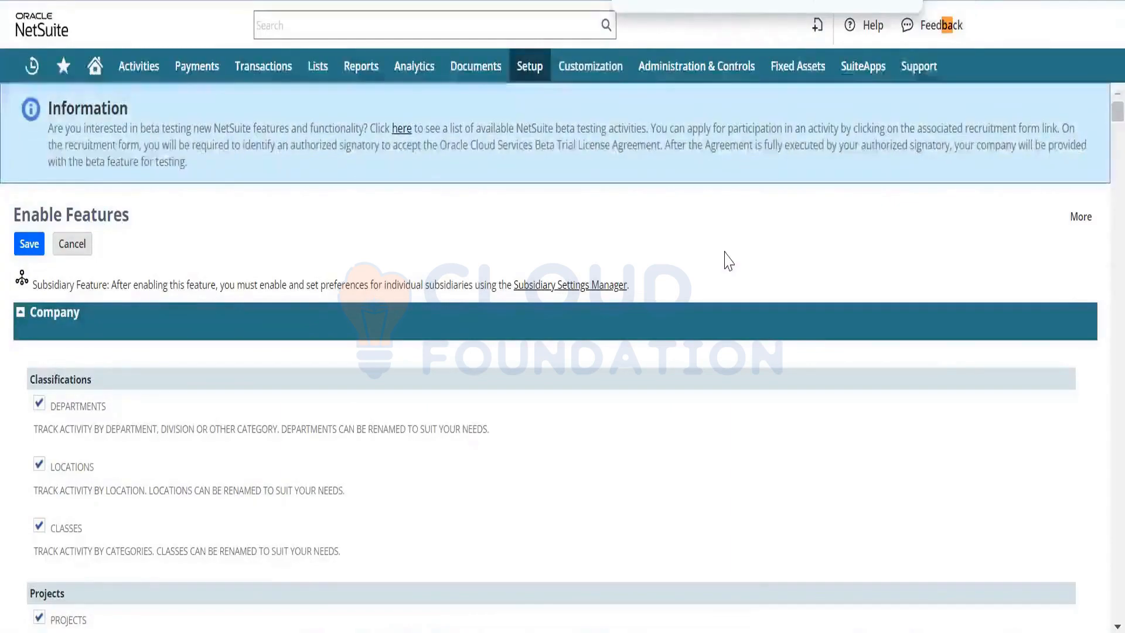
type("lanket")
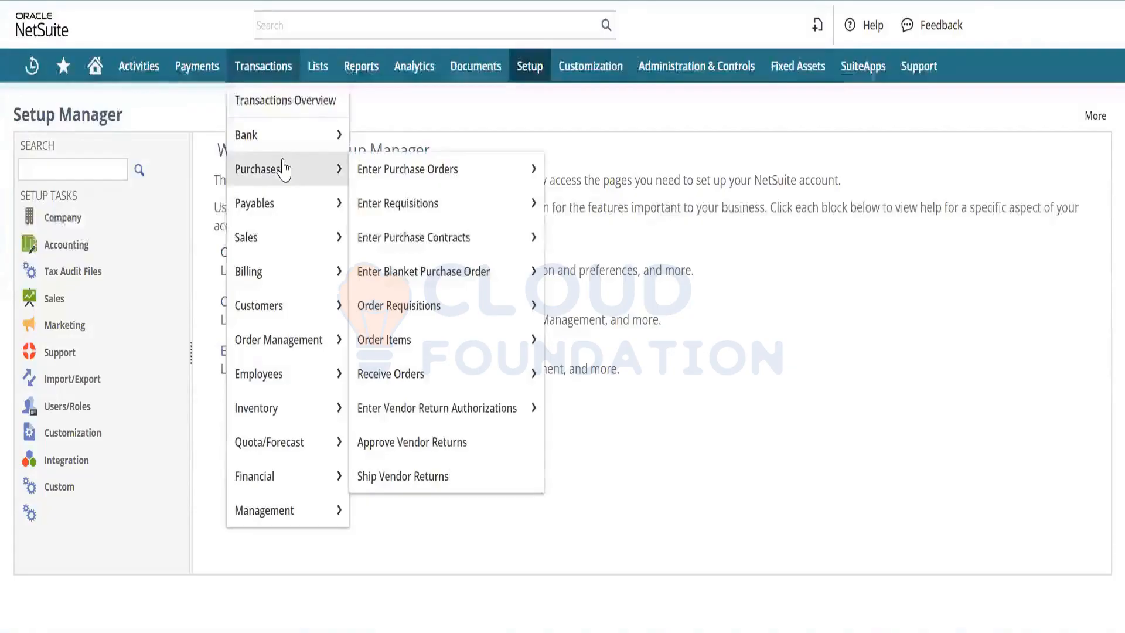
Step: Check the purchase contract and blanket purchase order entries, and open the new item page to review its item types
mouse_move(393, 247)
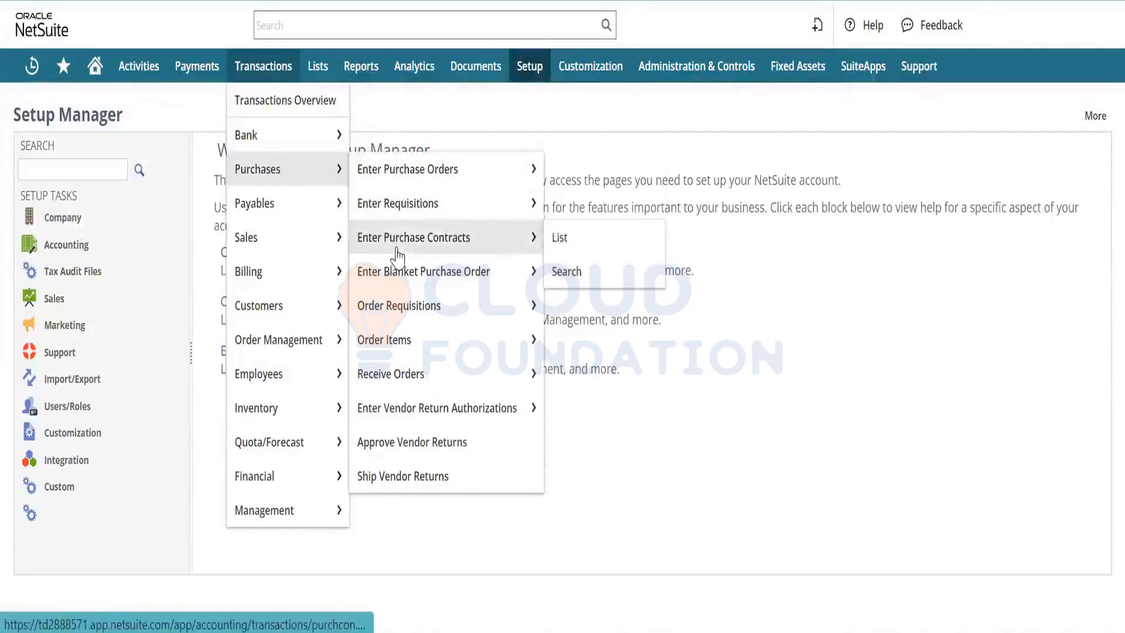
mouse_move(411, 273)
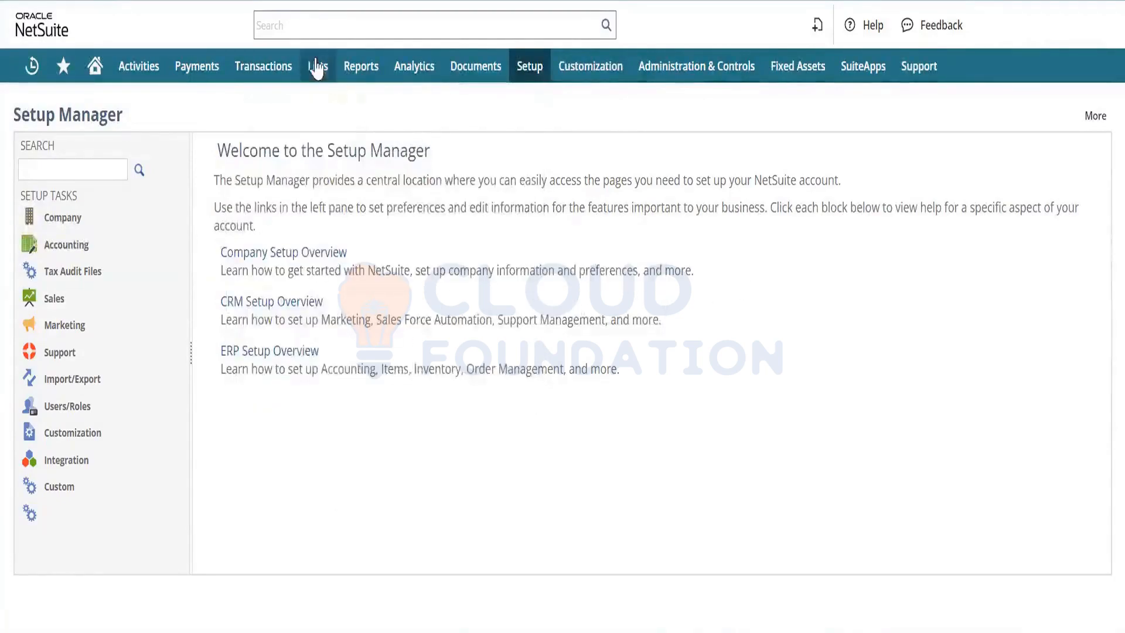
mouse_move(317, 66)
mouse_move(352, 135)
mouse_move(496, 136)
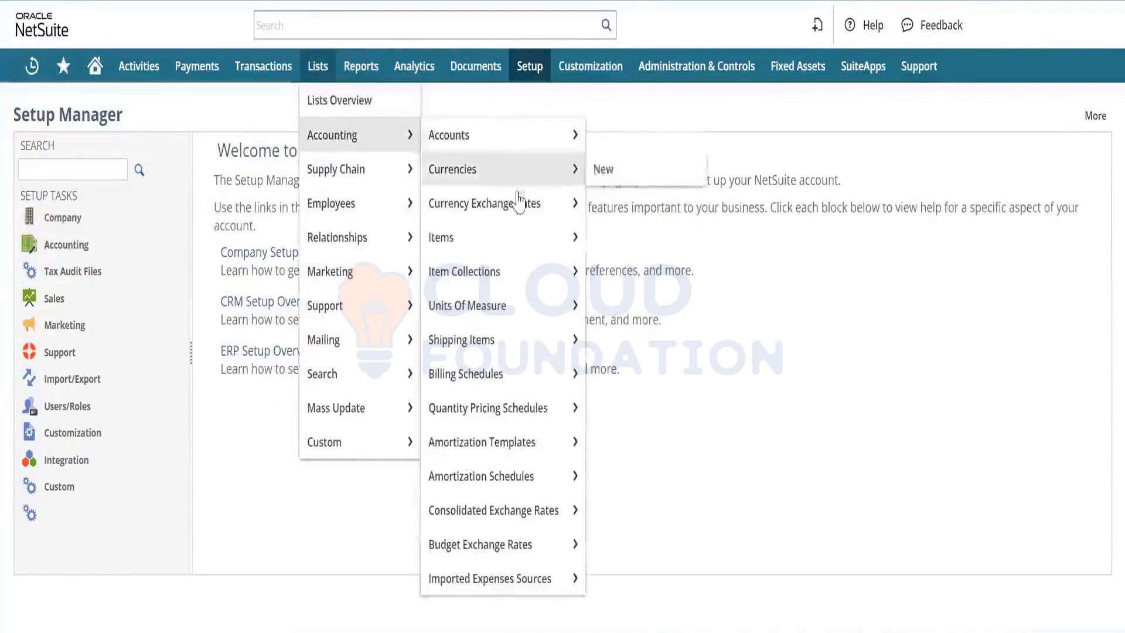
mouse_move(520, 245)
left_click(617, 249)
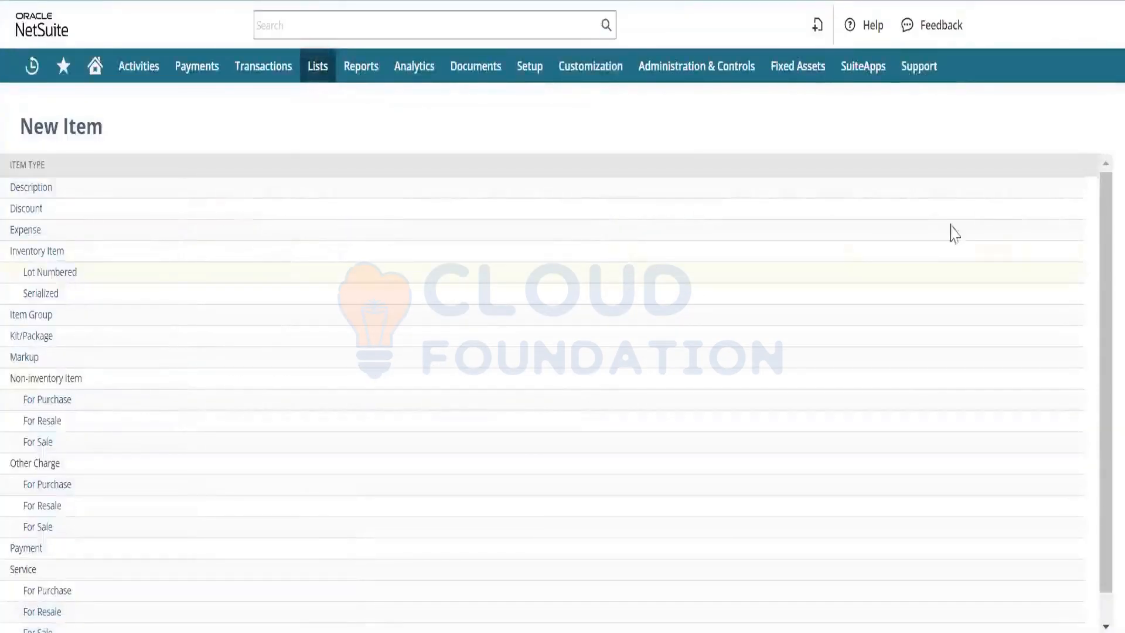
scroll(1099, 251, "down", 1)
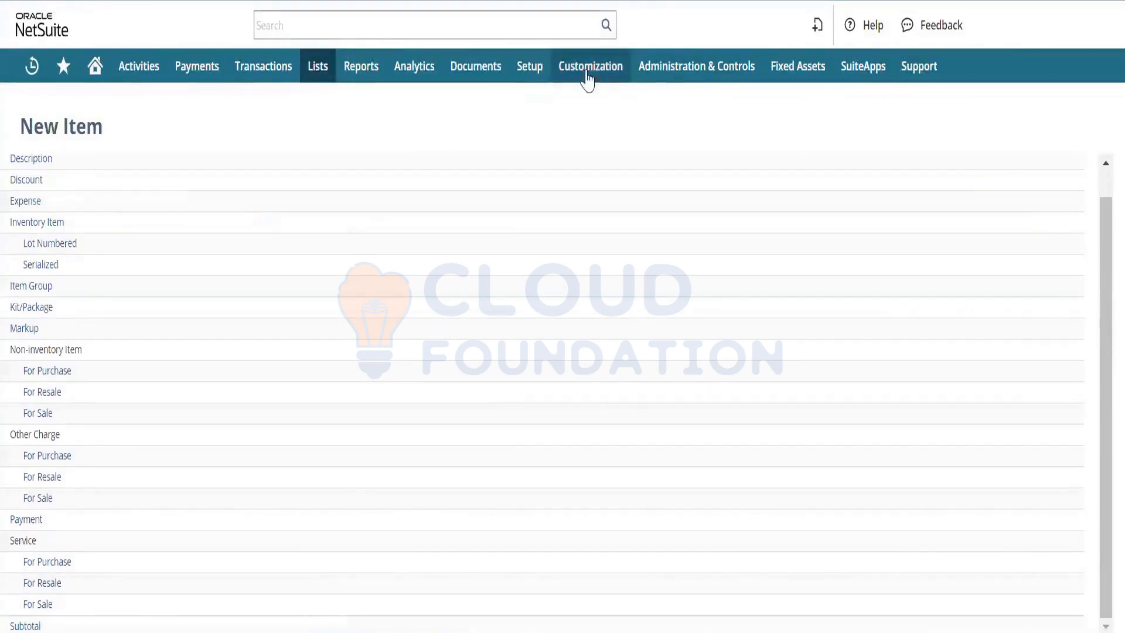
Step: Open the company's Enable Features page separately from the new item page, search it for "manu", and clear the search
mouse_move(535, 76)
mouse_move(622, 133)
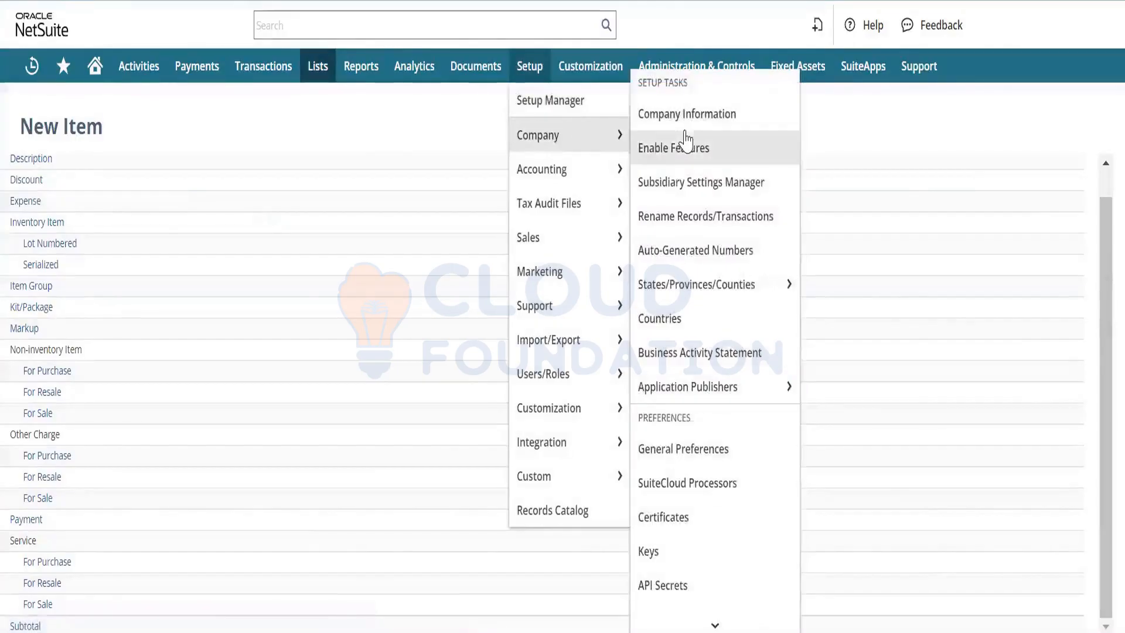
right_click(693, 149)
left_click(698, 157)
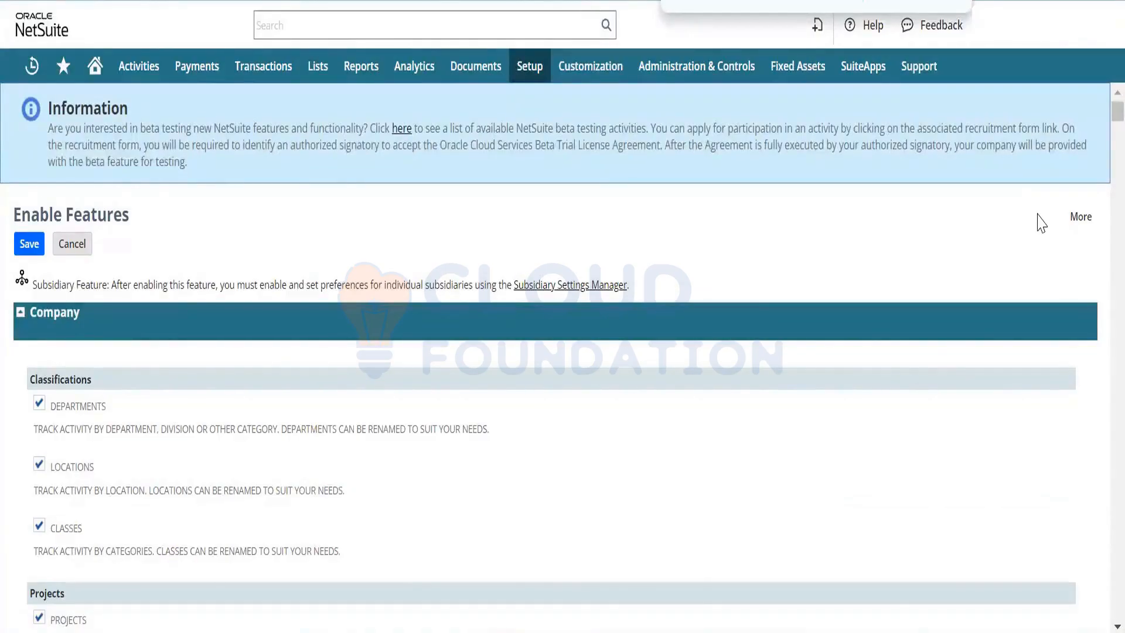
type("manu")
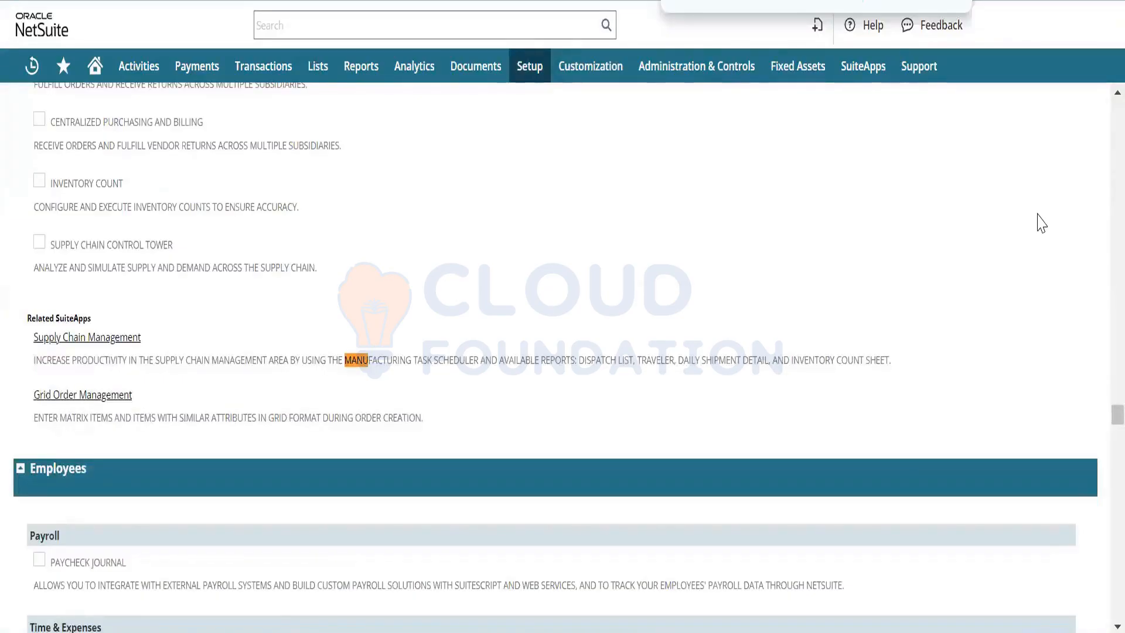
key("BackSpace")
Step: Enable Drop Shipments & Special Orders and Matrix Items in the Items group of the Items & Inventory section
scroll(1100, 418, "up", 5)
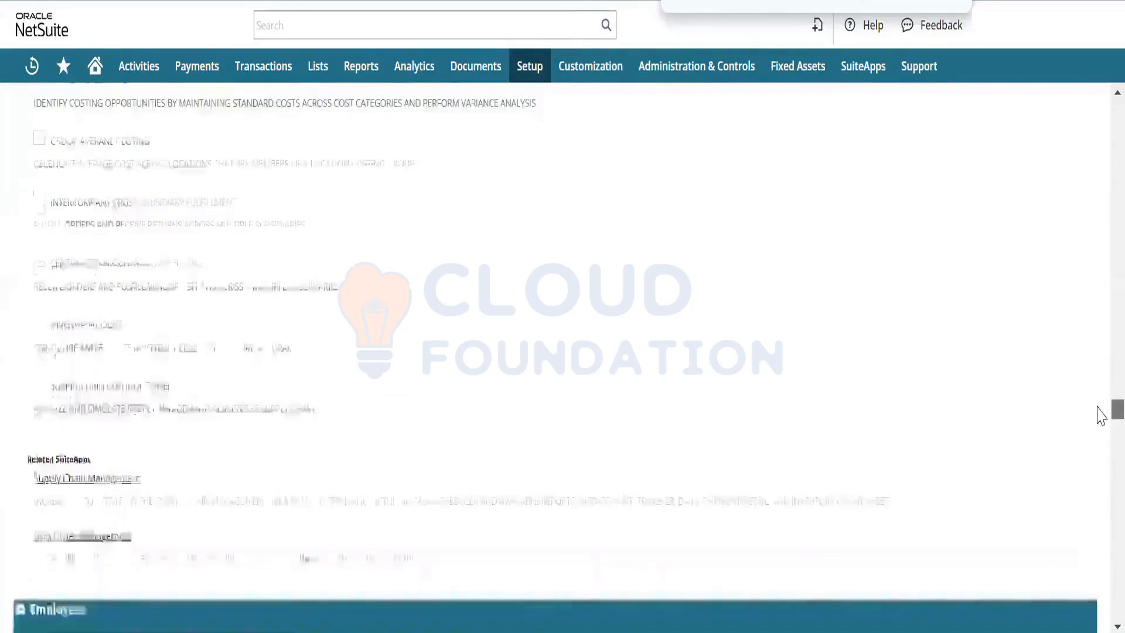
scroll(1100, 405, "up", 15)
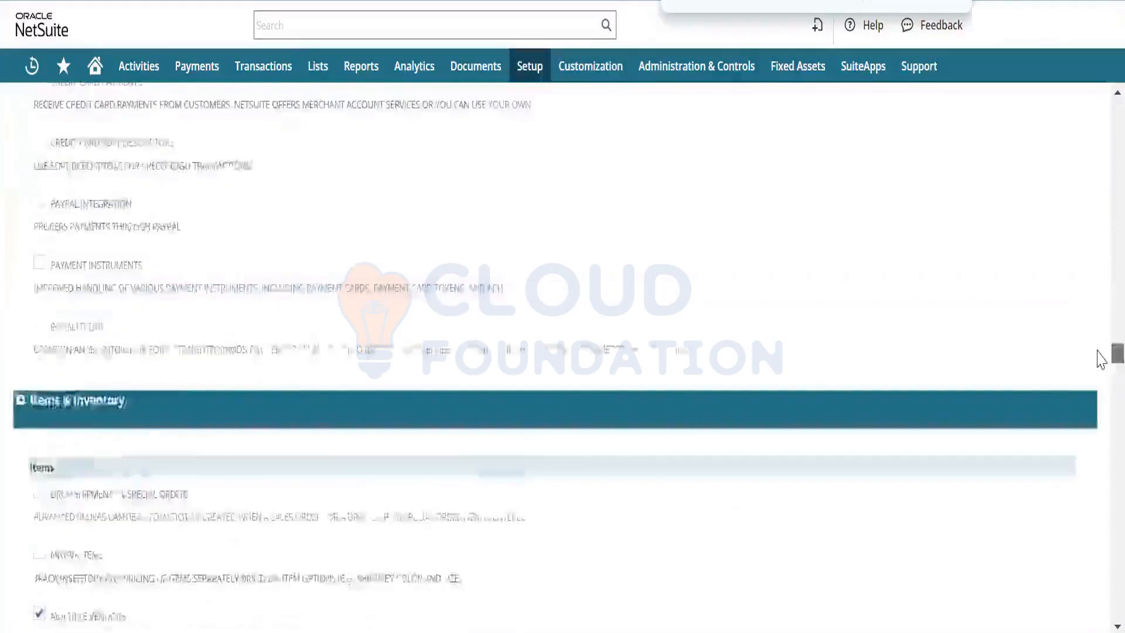
scroll(1101, 360, "down", 8)
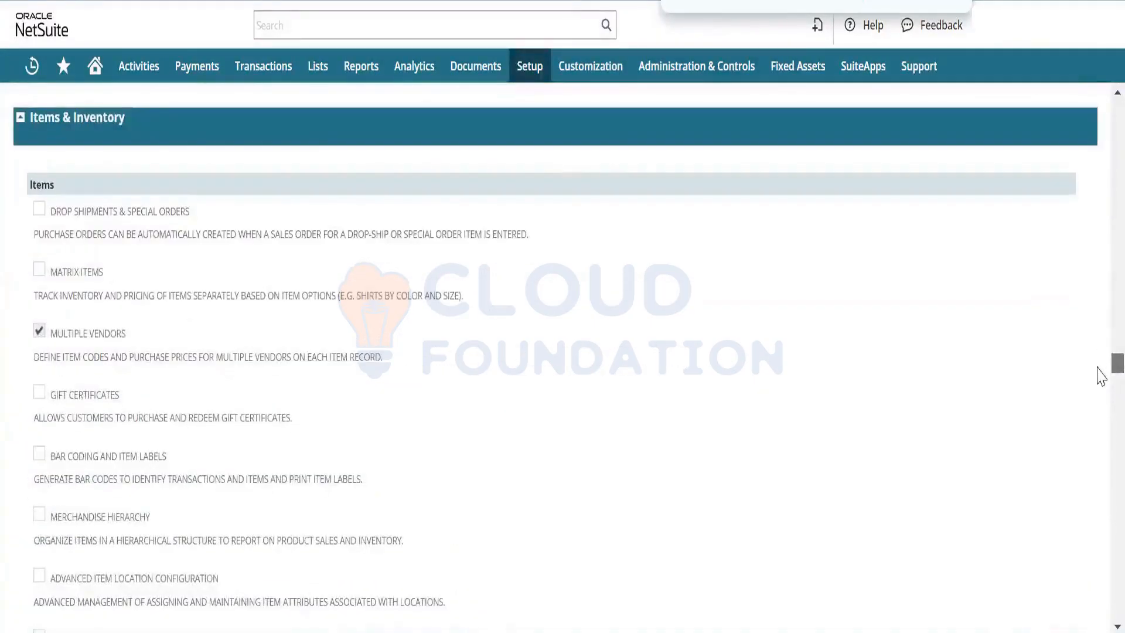
left_click(39, 209)
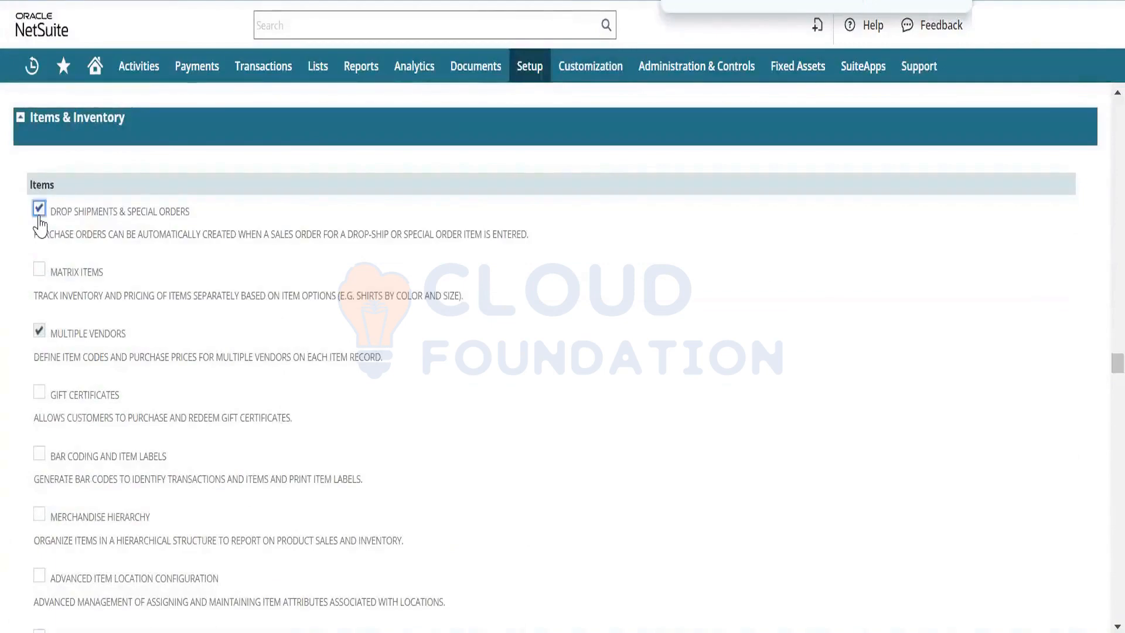
left_click(38, 269)
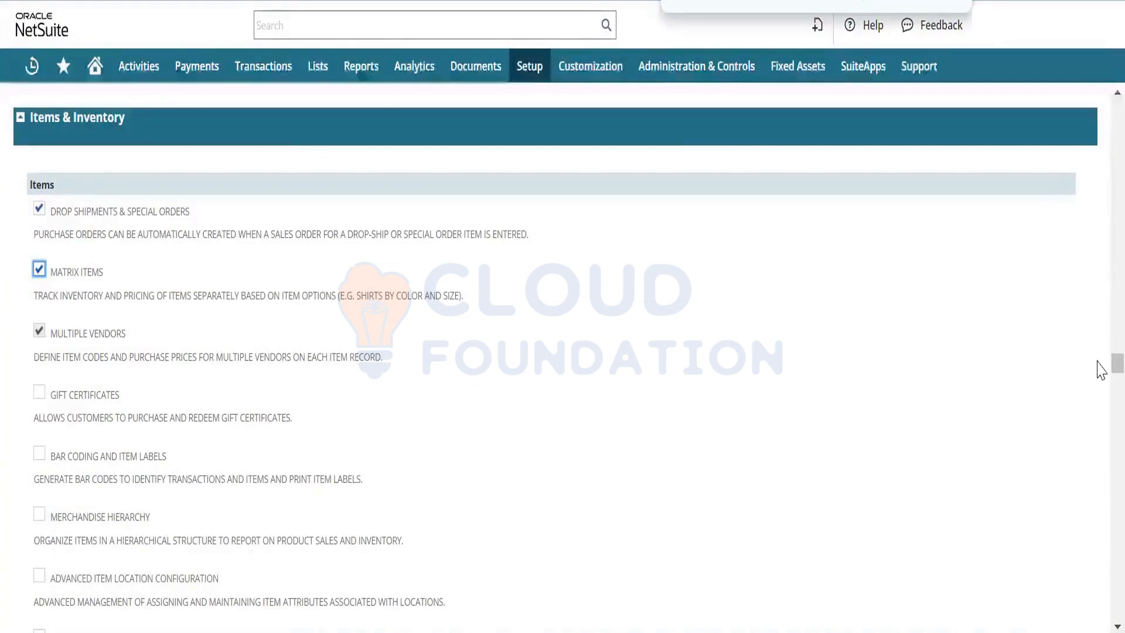
Step: Go through the remaining item and inventory features of the Items & Inventory section, down to its related SuiteApps
scroll(1102, 371, "down", 2)
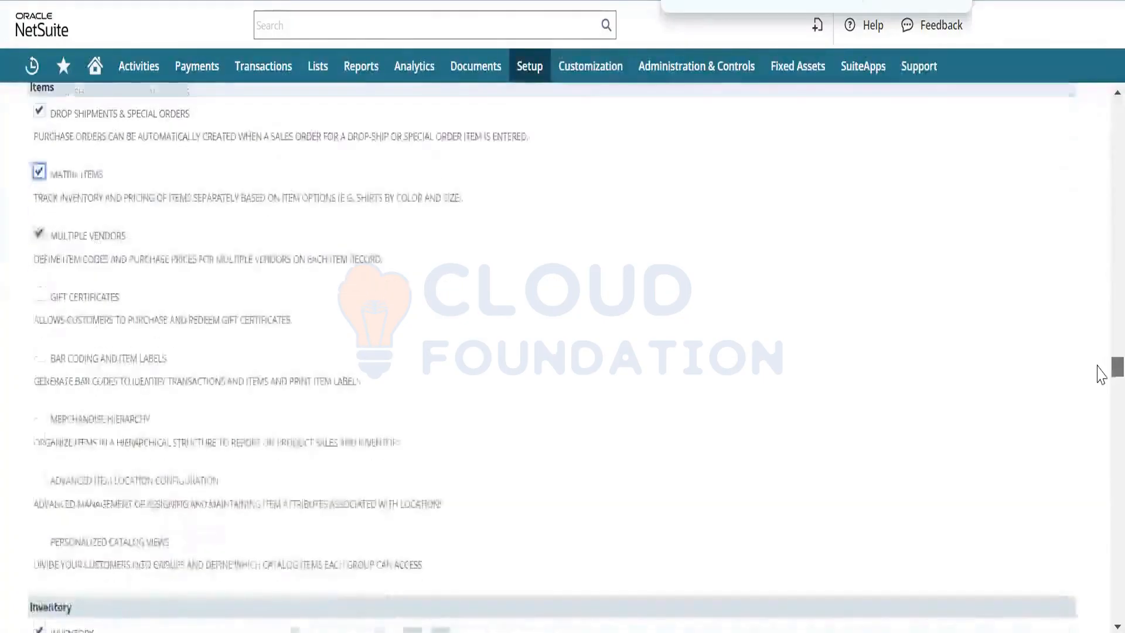
scroll(1102, 375, "down", 1)
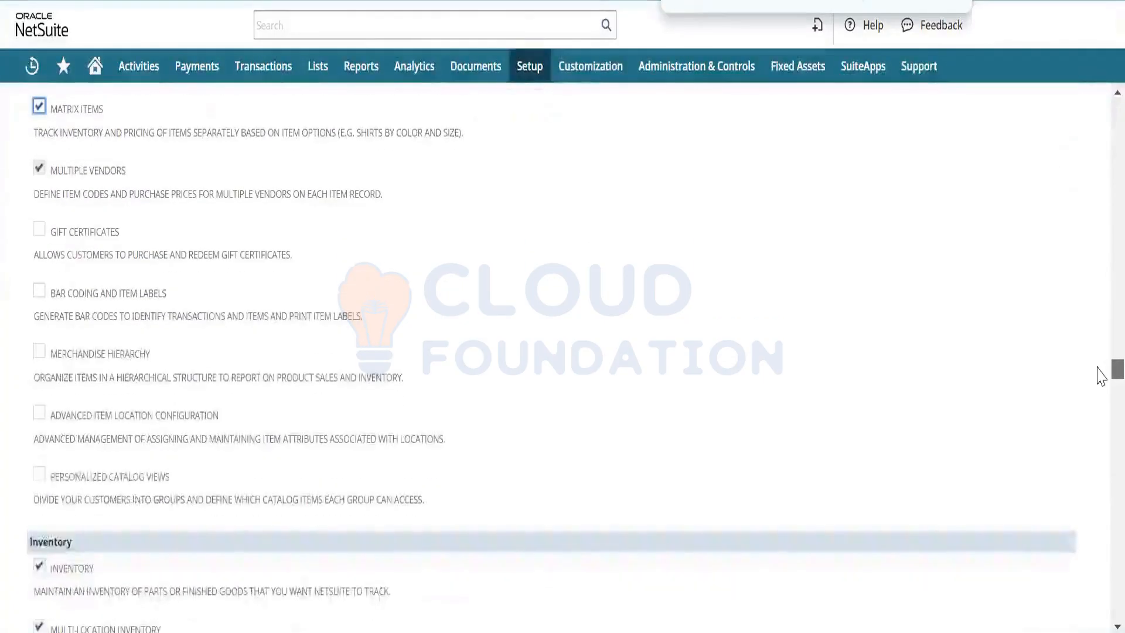
scroll(1098, 368, "down", 3)
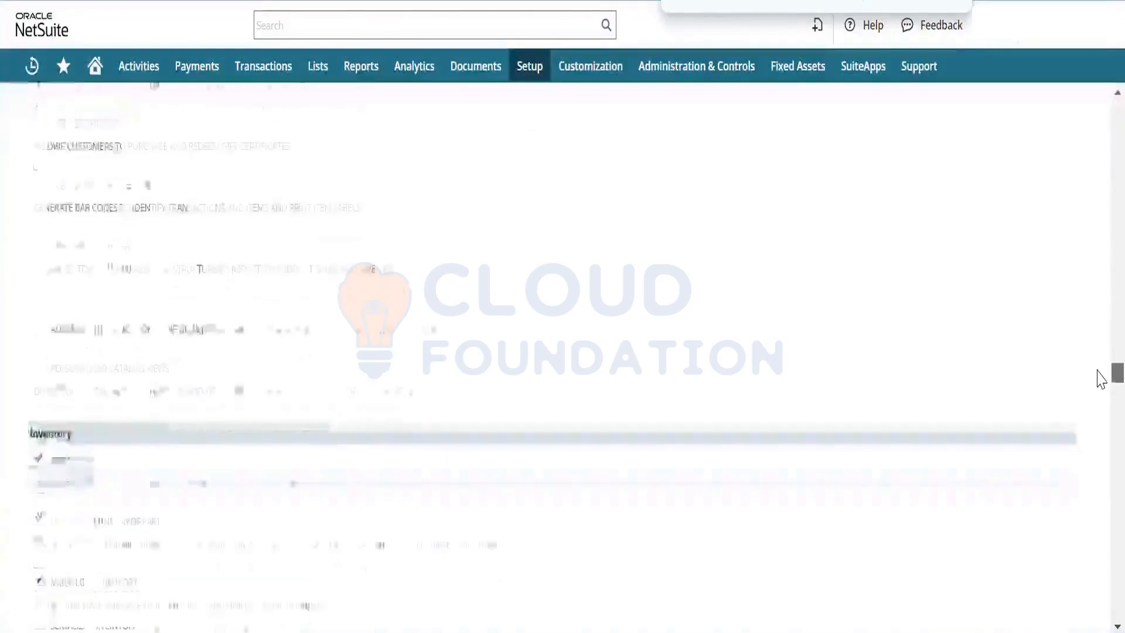
scroll(1102, 384, "down", 3)
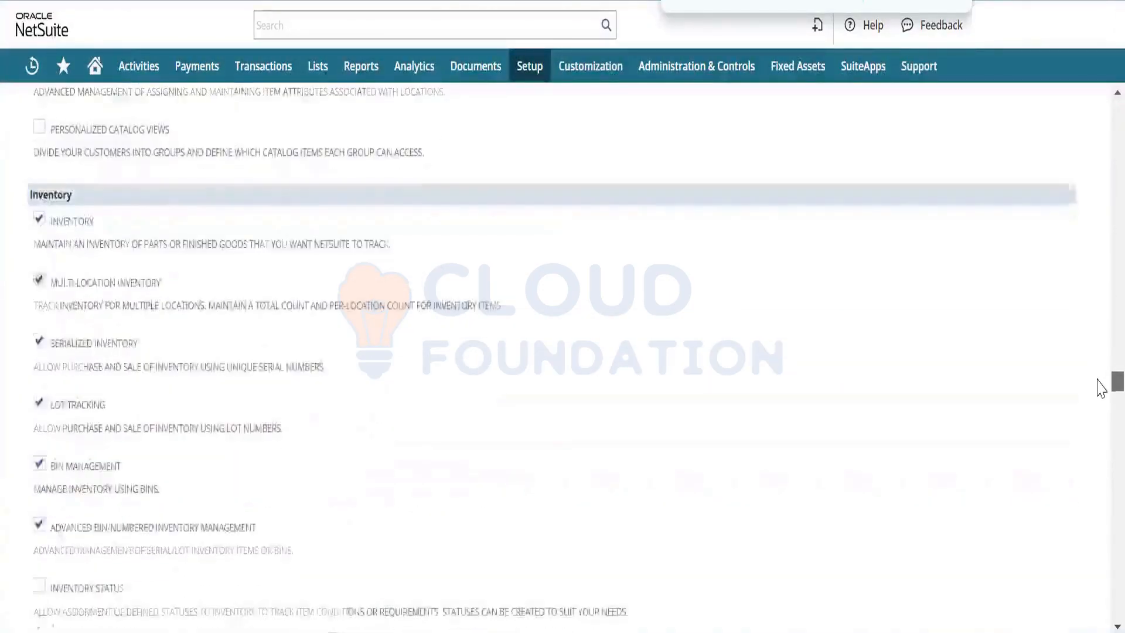
scroll(1101, 389, "down", 3)
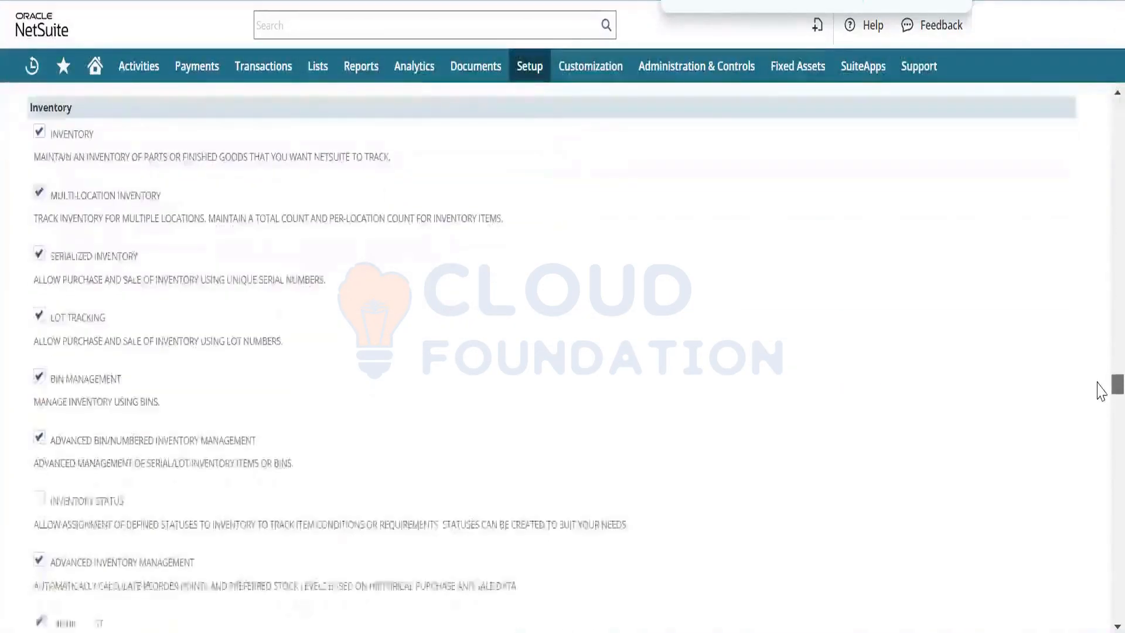
scroll(1101, 398, "down", 2)
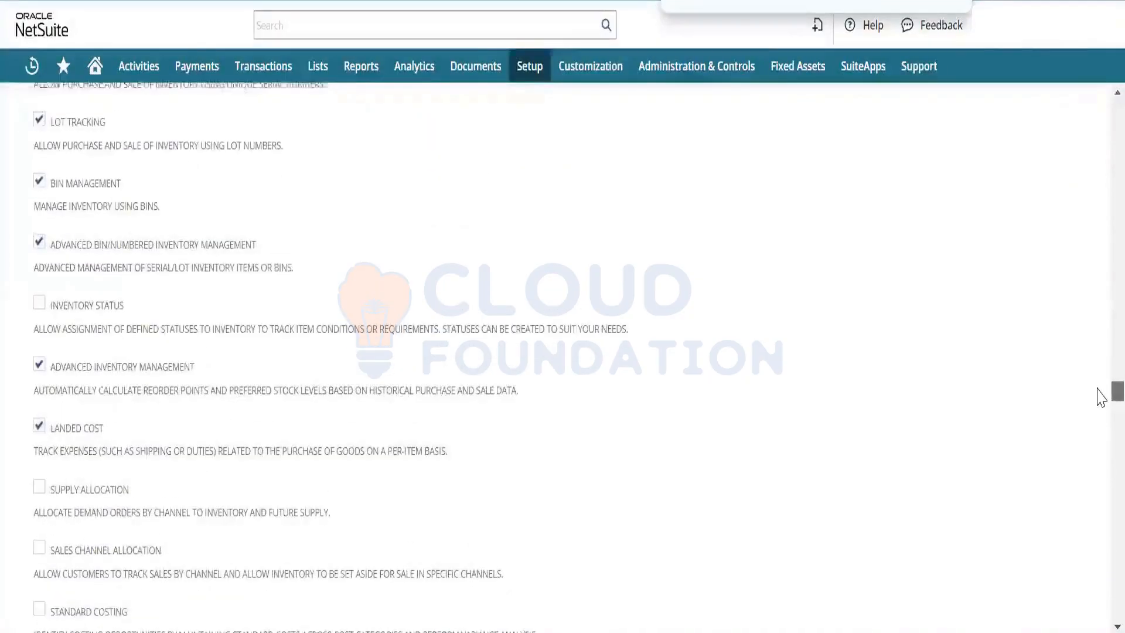
scroll(1101, 403, "down", 2)
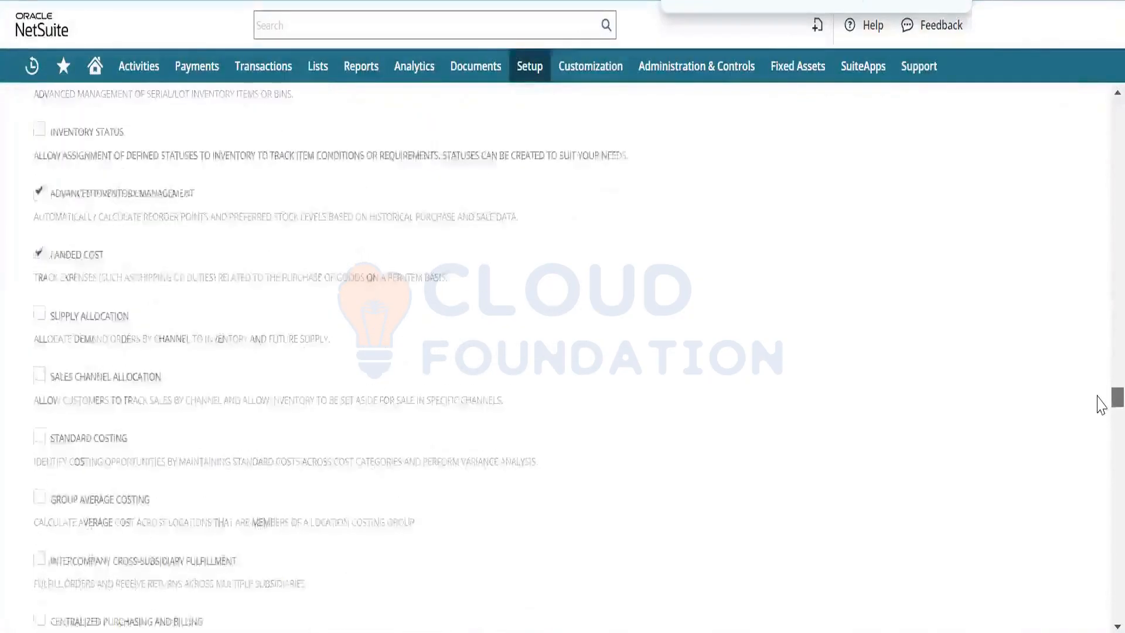
scroll(1101, 405, "down", 1)
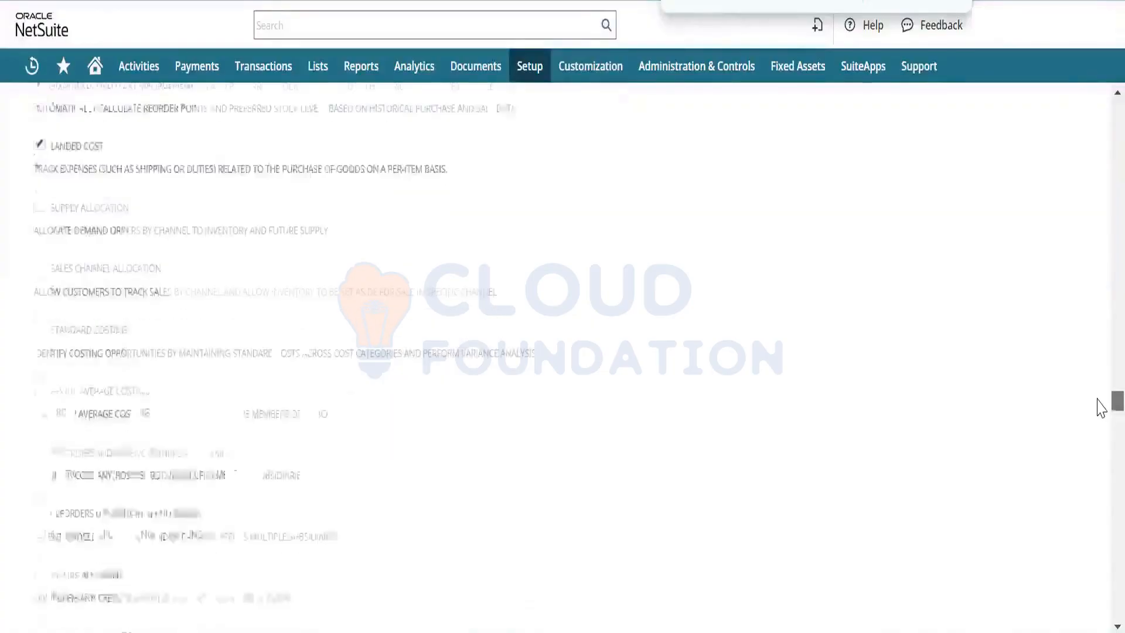
scroll(1102, 410, "down", 3)
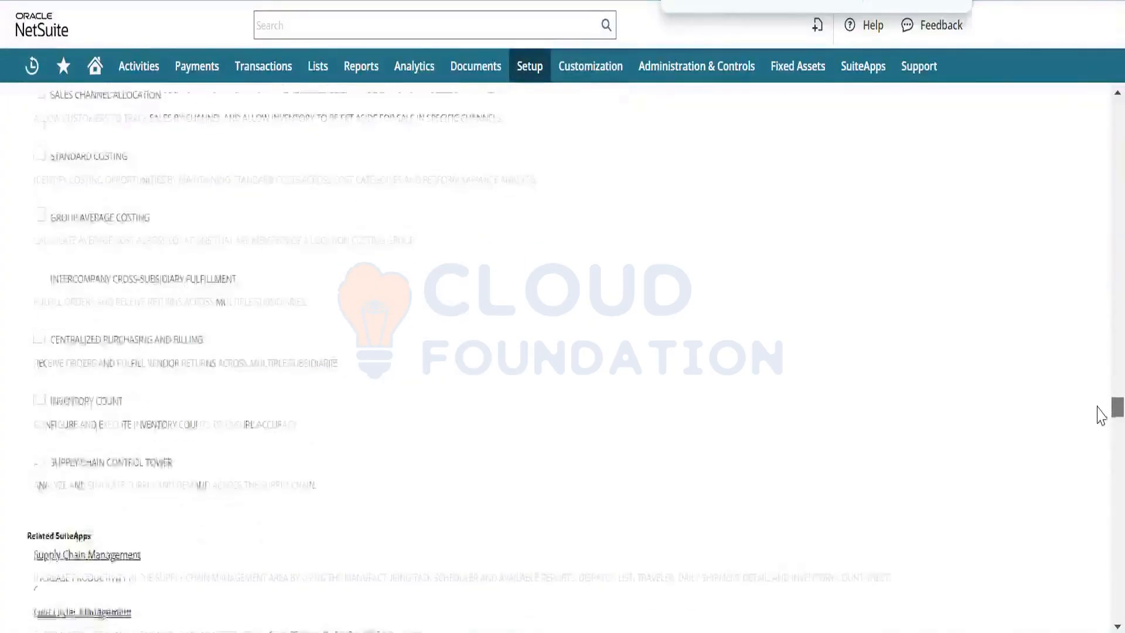
Step: Search the Enable Features page for "bill", go through the matching features in every section, and clear the search
scroll(1097, 410, "up", 15)
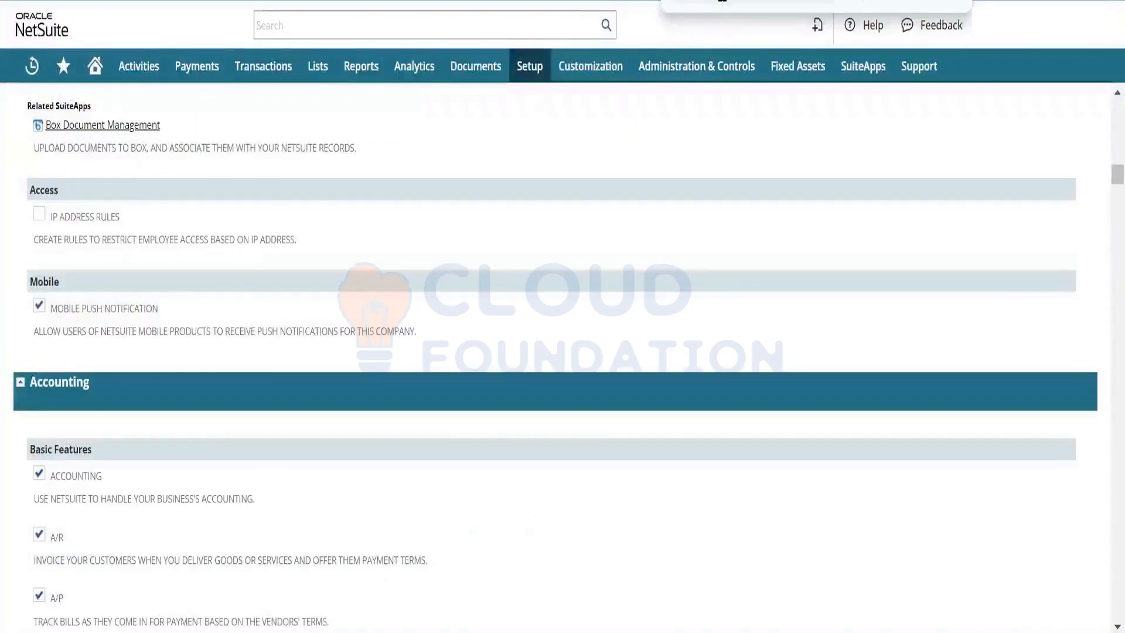
type("bill")
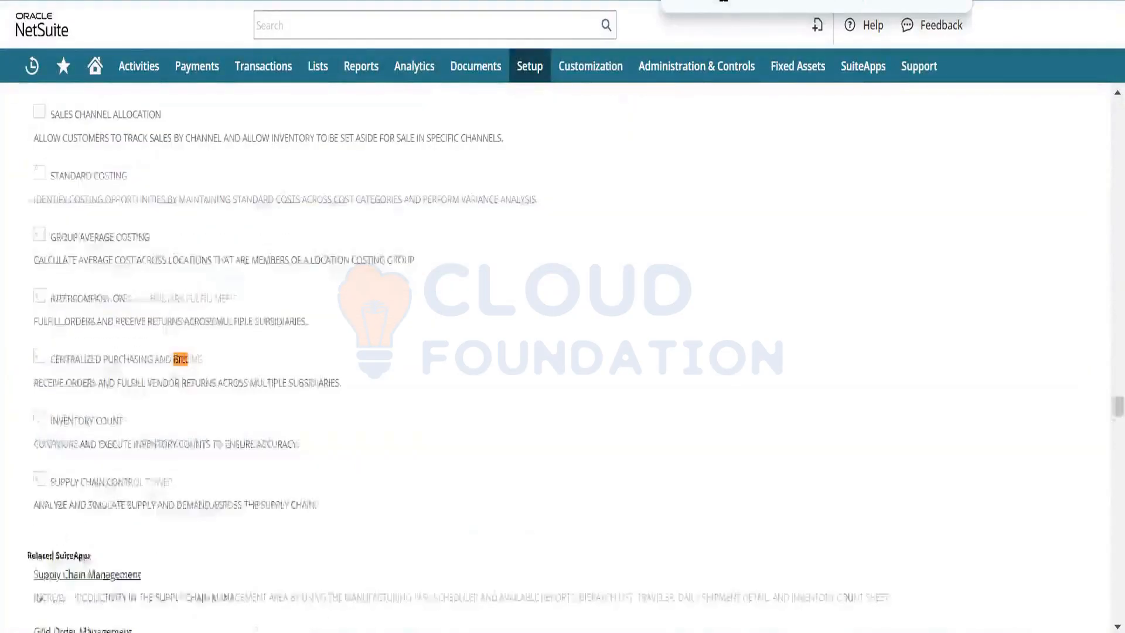
key("Return")
key("Return")
key("Return")
key("Return")
key("Return")
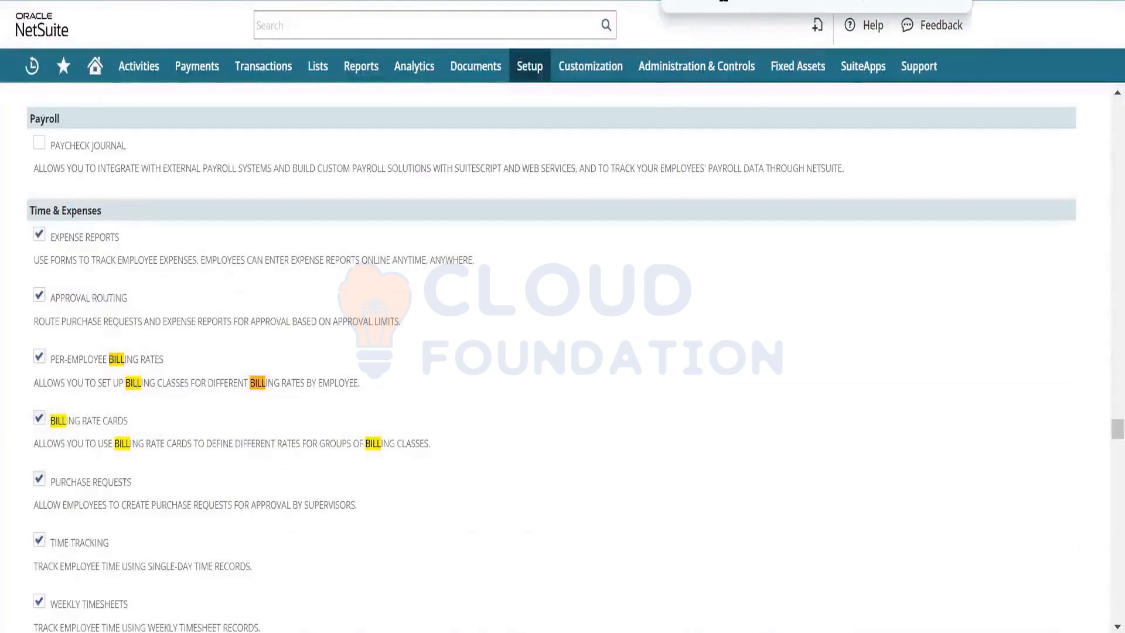
key("Return")
key("Return")
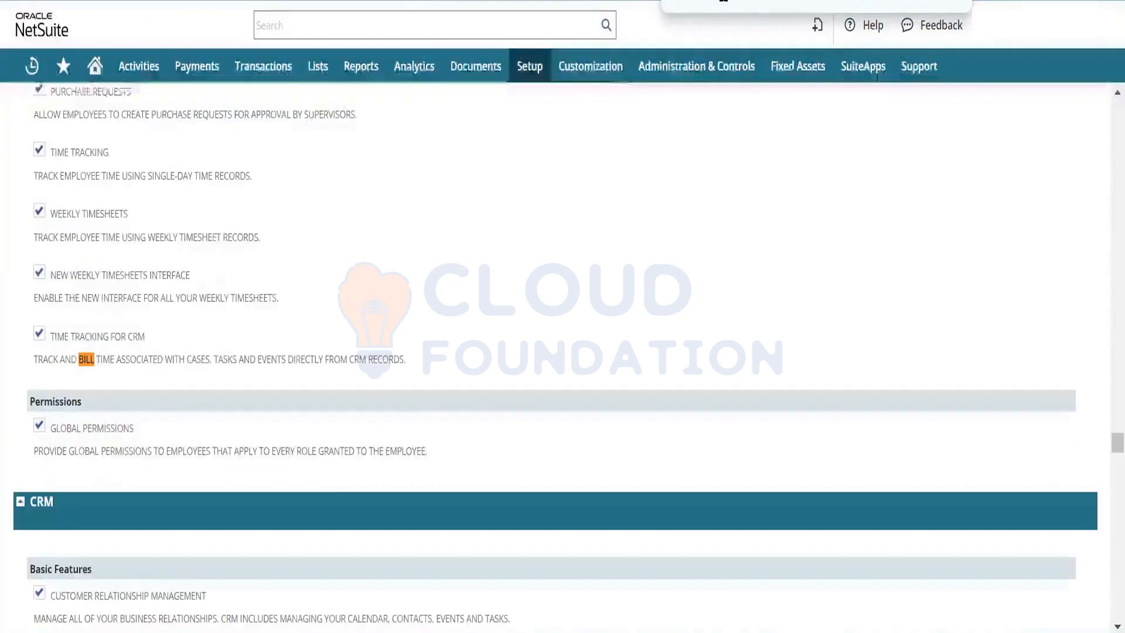
key("Return")
key("Return")
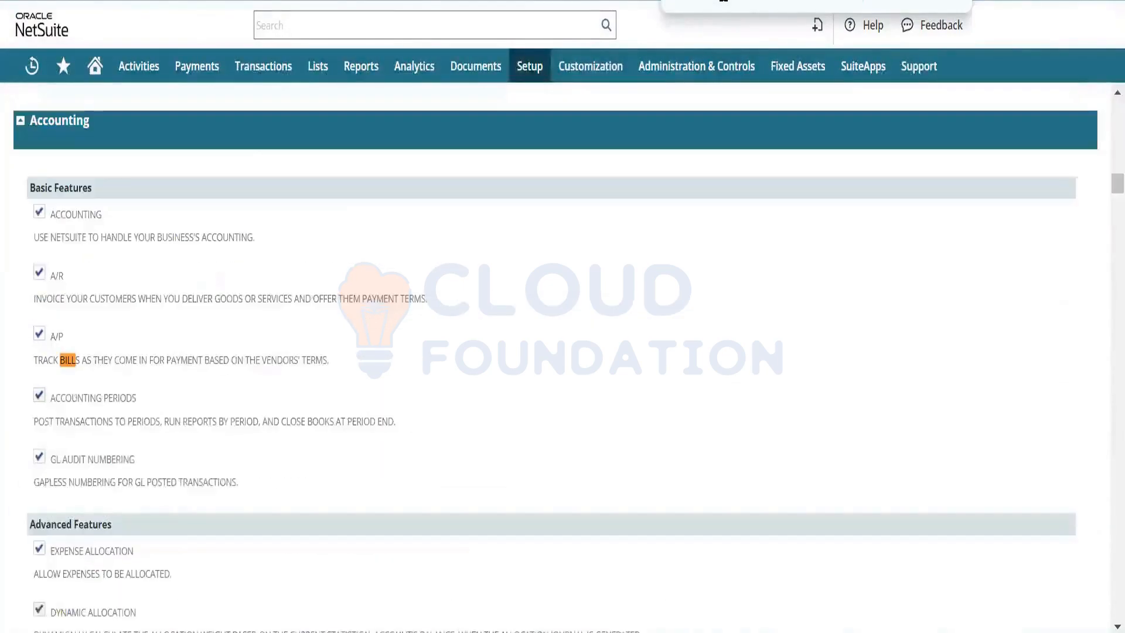
key("Return")
key("Return")
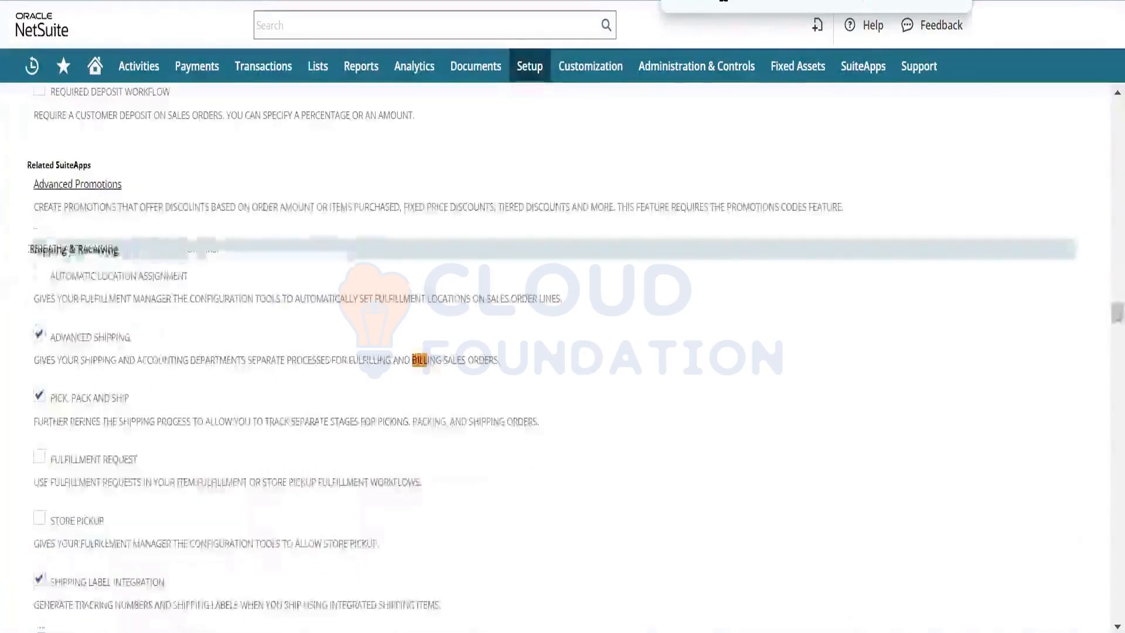
key("Return")
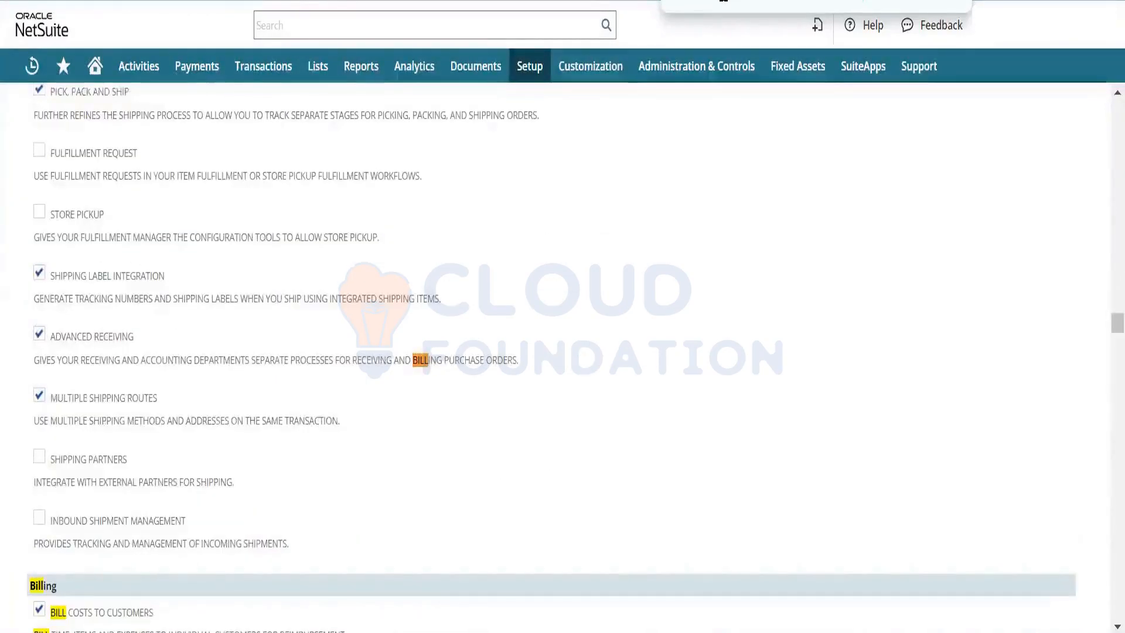
key("Return")
key("Return")
key("Return")
key("Return")
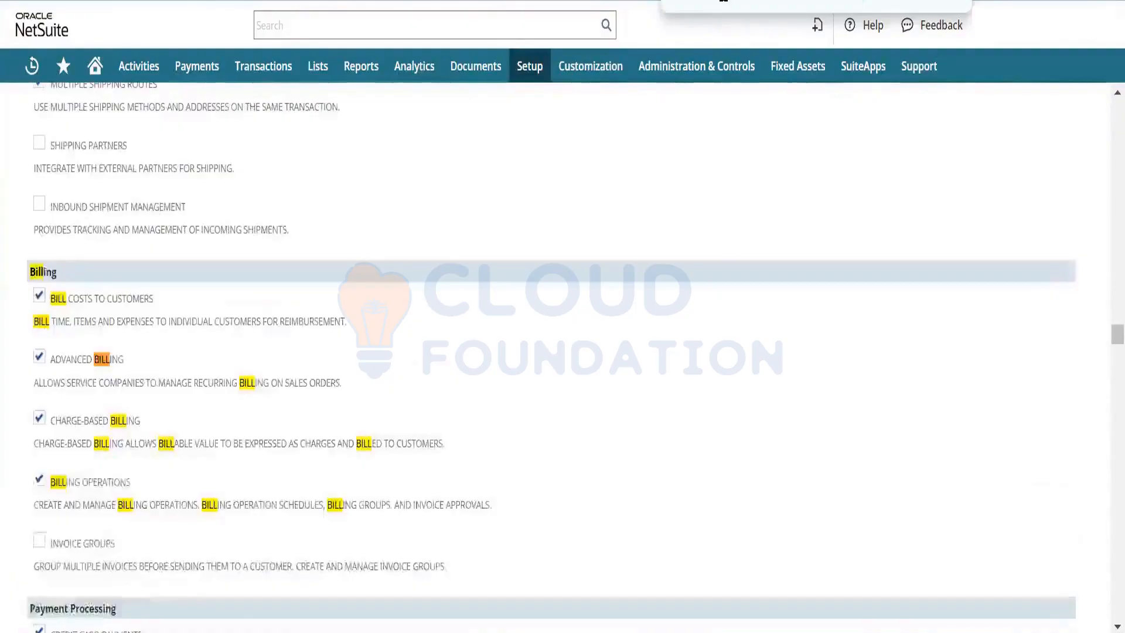
key("Return")
key("Return")
key("Return")
key("Return")
key("Return")
key("Return")
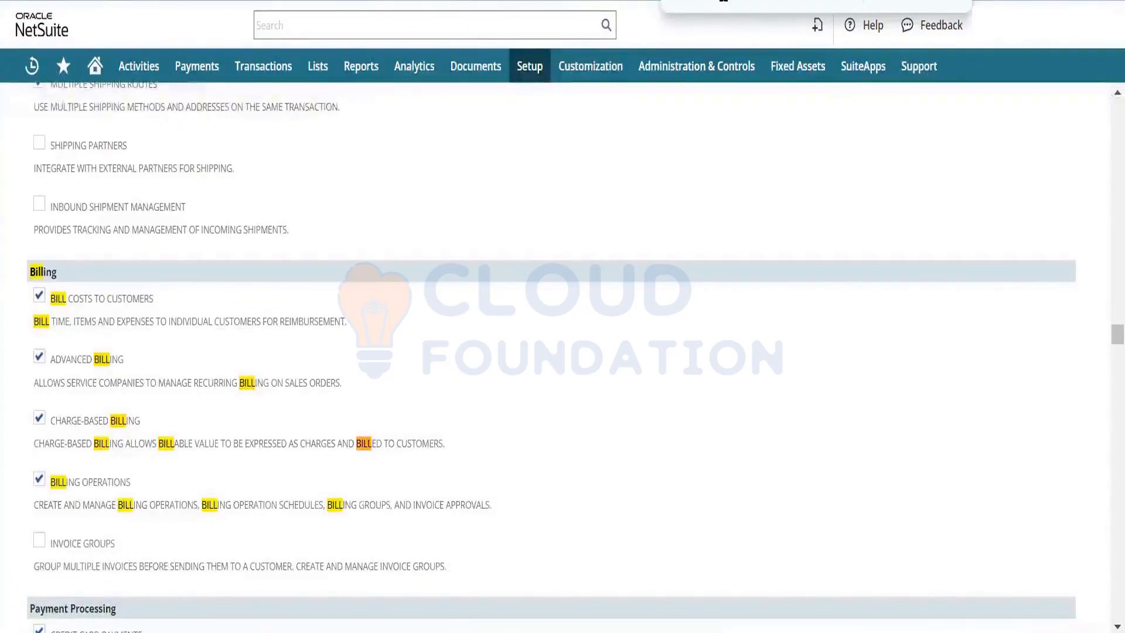
key("Return")
key("Return")
key("Return")
key("Return")
key("Return")
key("Return")
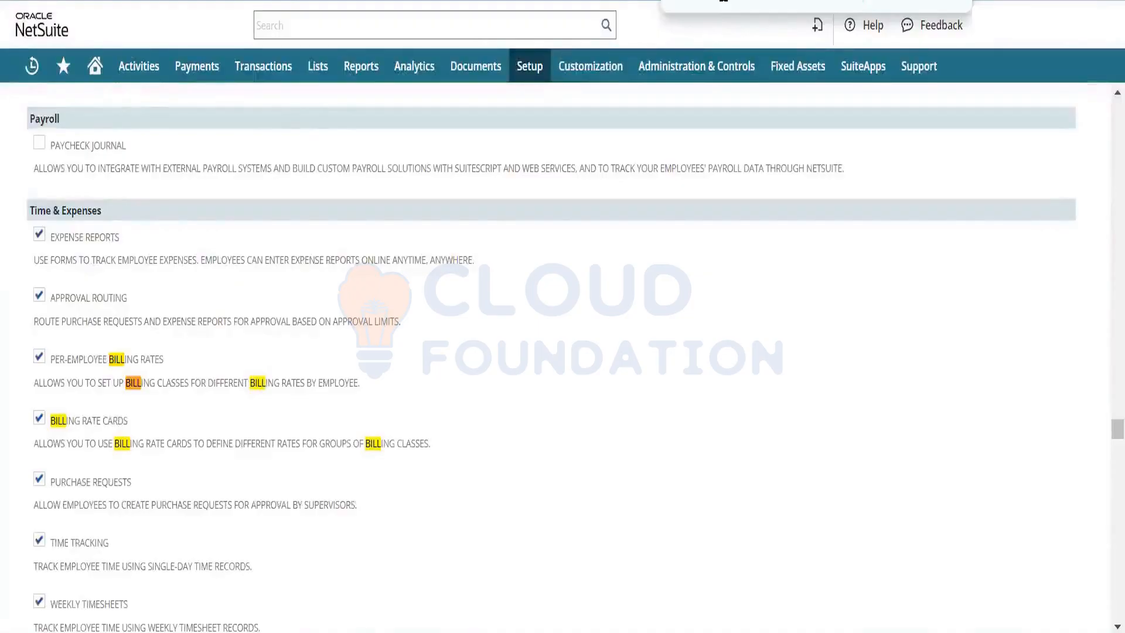
key("Return")
key("Return")
key("Return")
key("Return")
key("Return")
key("Return")
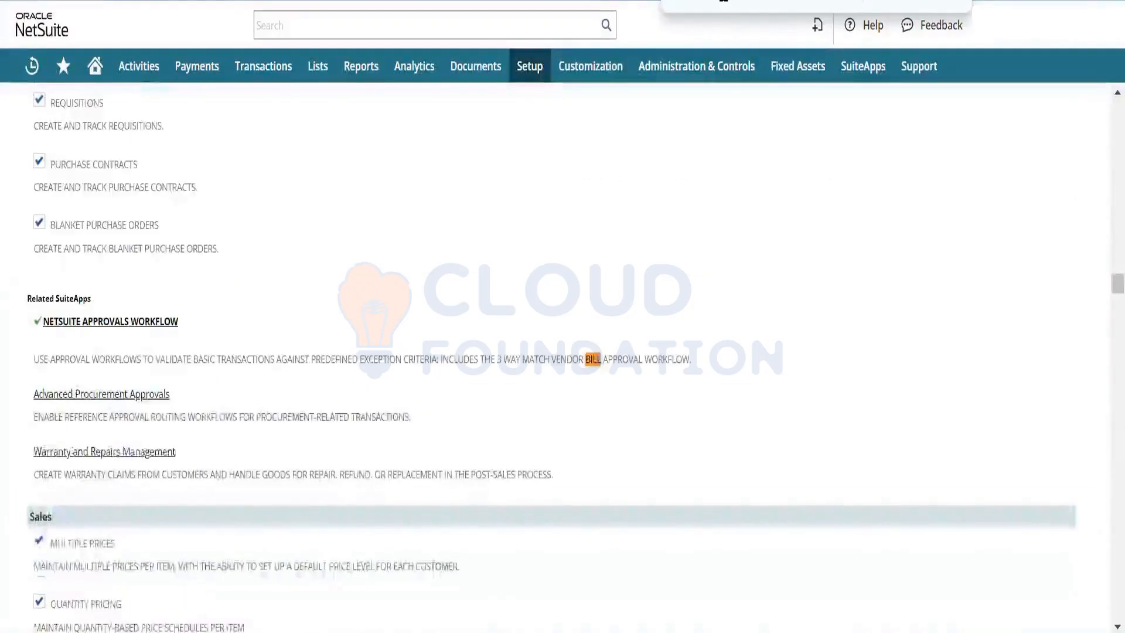
key("BackSpace")
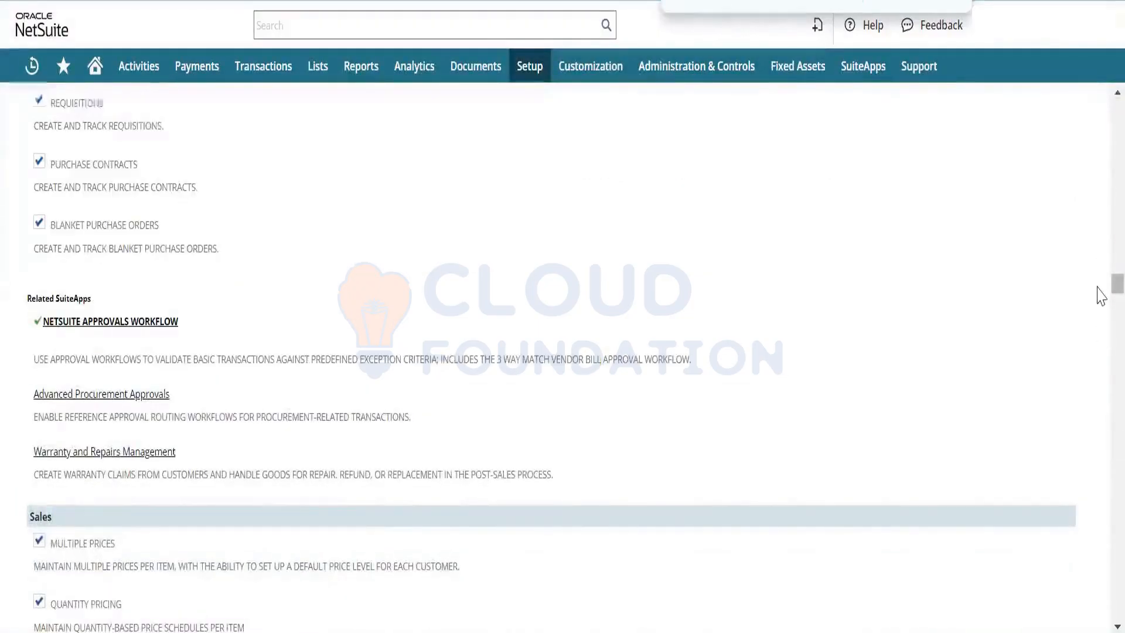
Step: Save the feature changes, then refresh the new item page and review the matrix options for each item type
left_click_drag(1118, 285, 1118, 105)
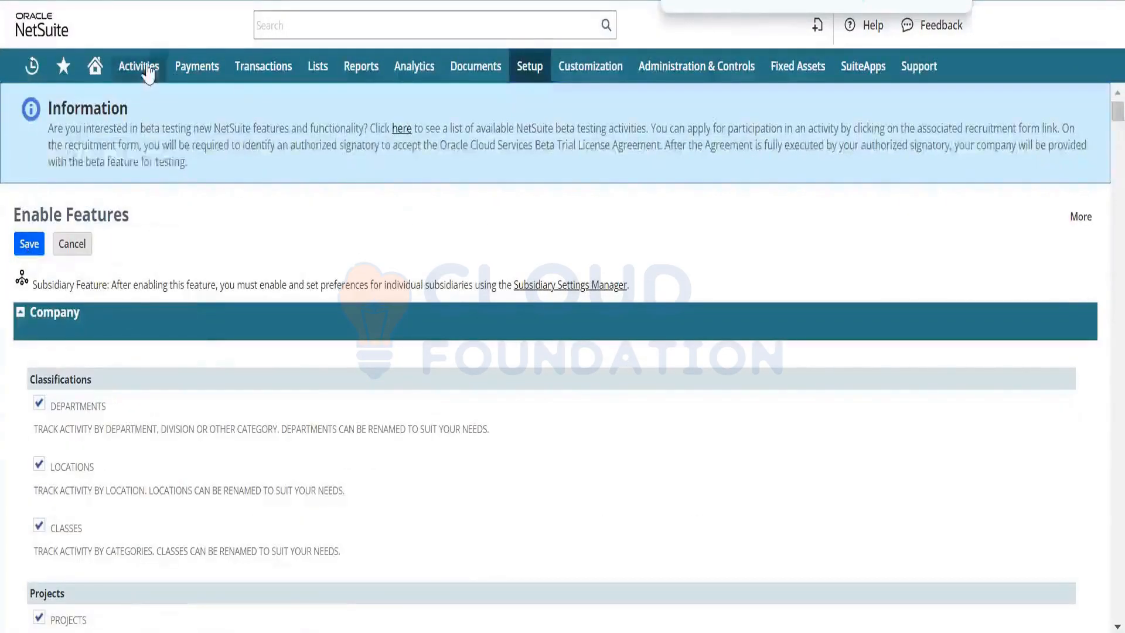
left_click(152, 166)
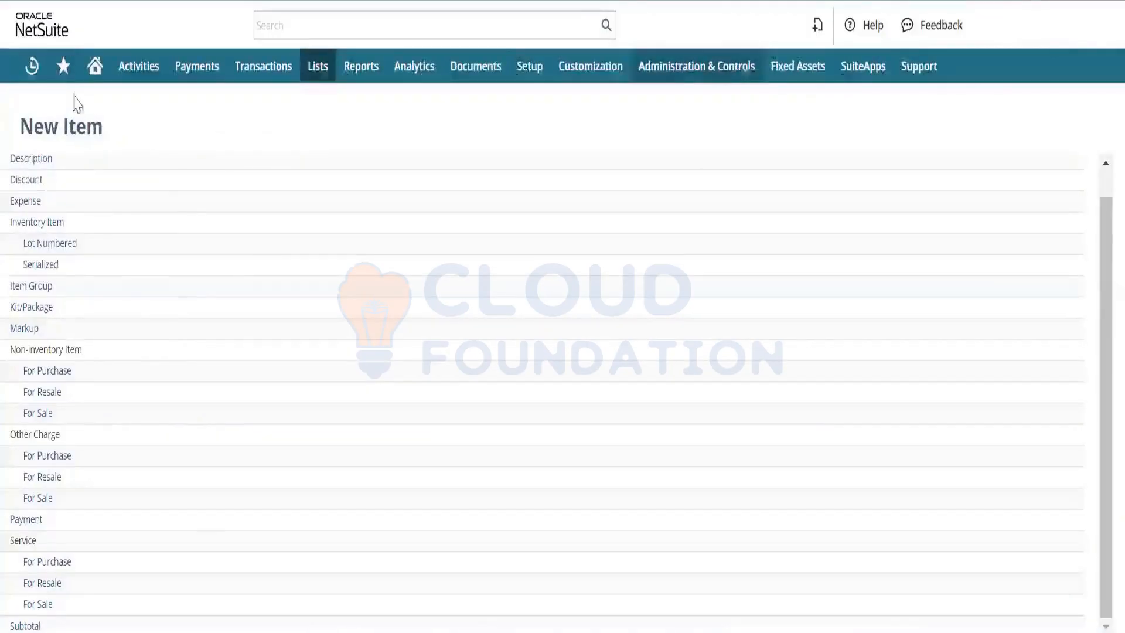
mouse_move(63, 66)
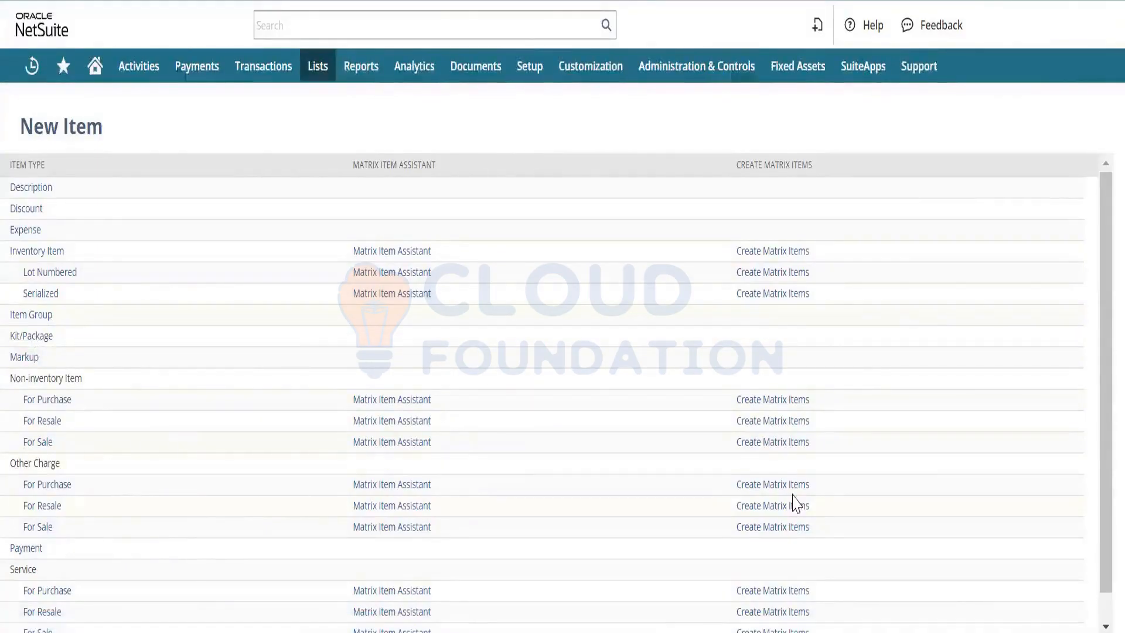
scroll(1101, 495, "down", 1)
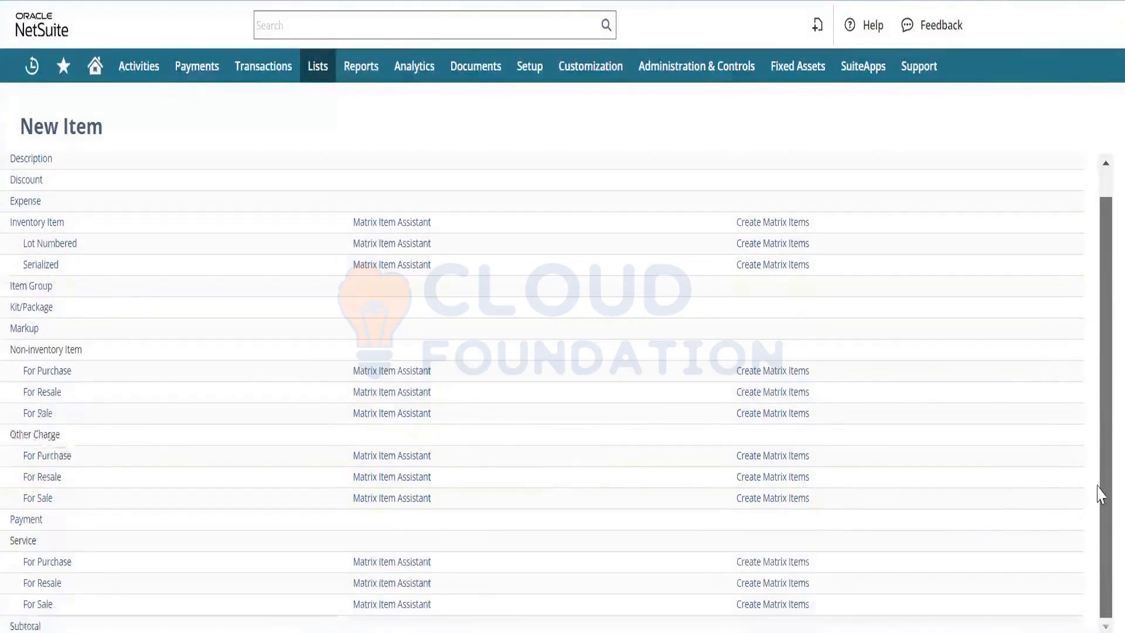
scroll(1099, 440, "up", 1)
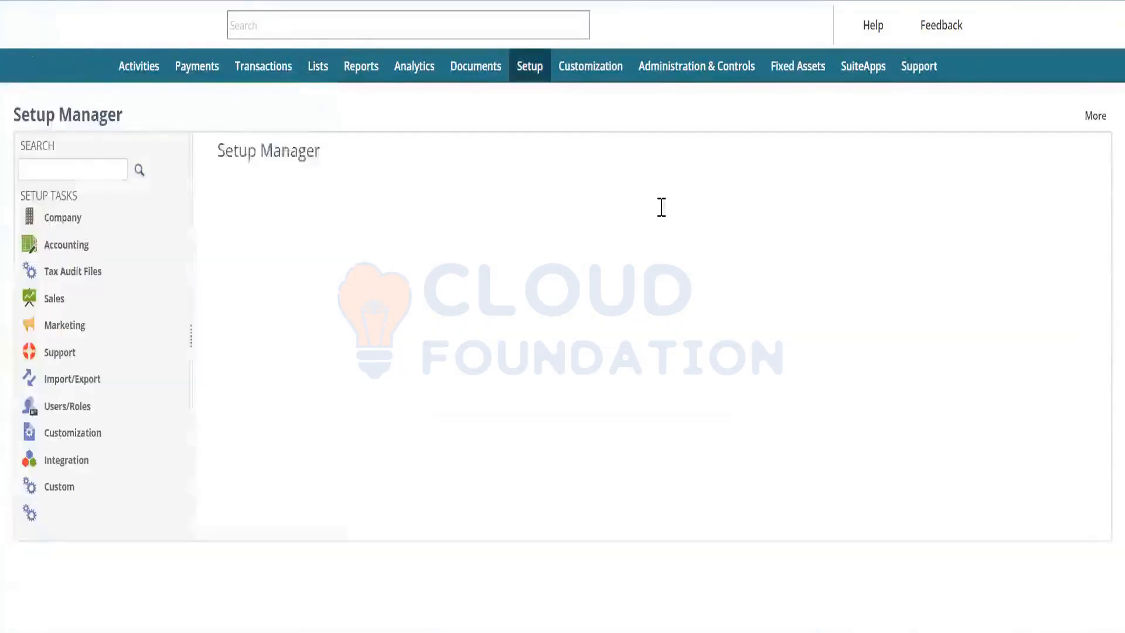
Step: Open the Accounting Preferences from the accounting setup and show all of its sections on one page
mouse_move(535, 70)
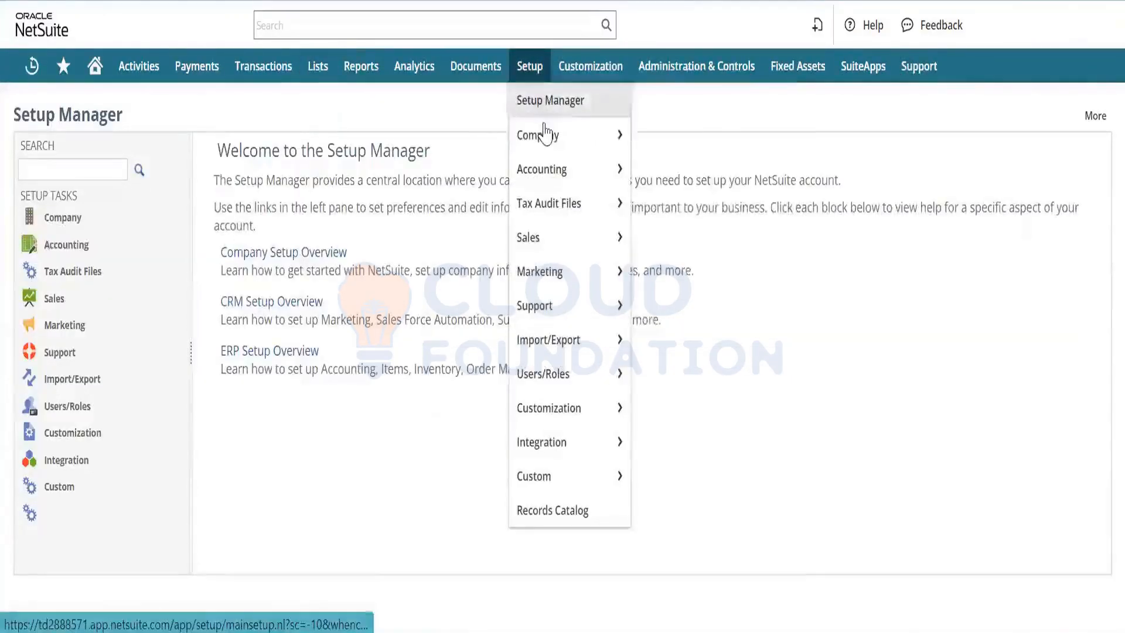
mouse_move(545, 132)
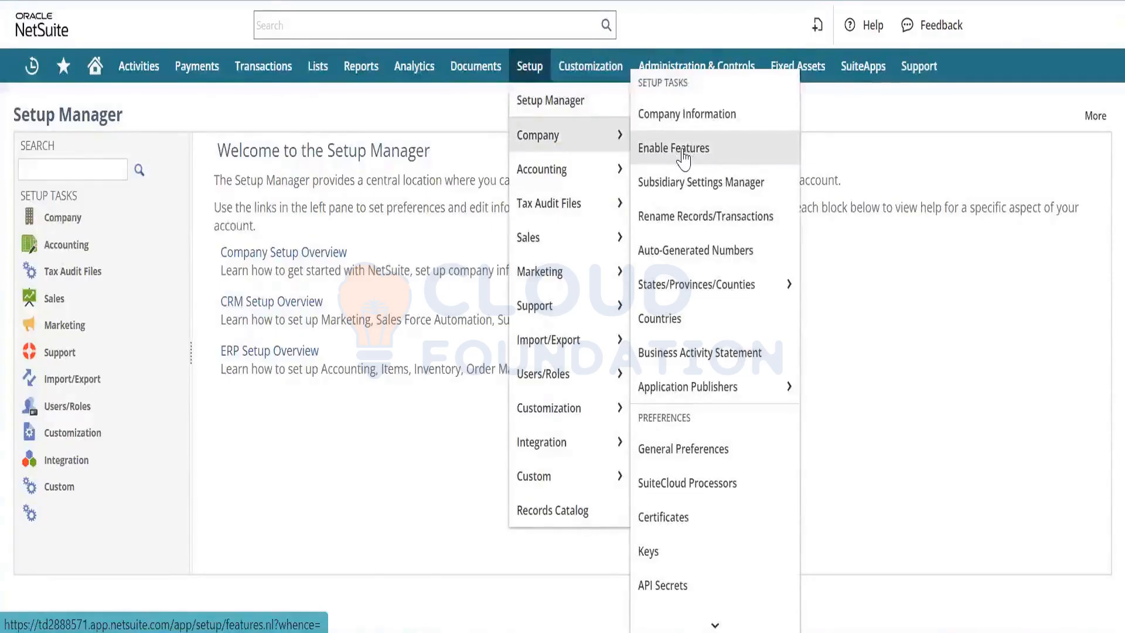
mouse_move(592, 173)
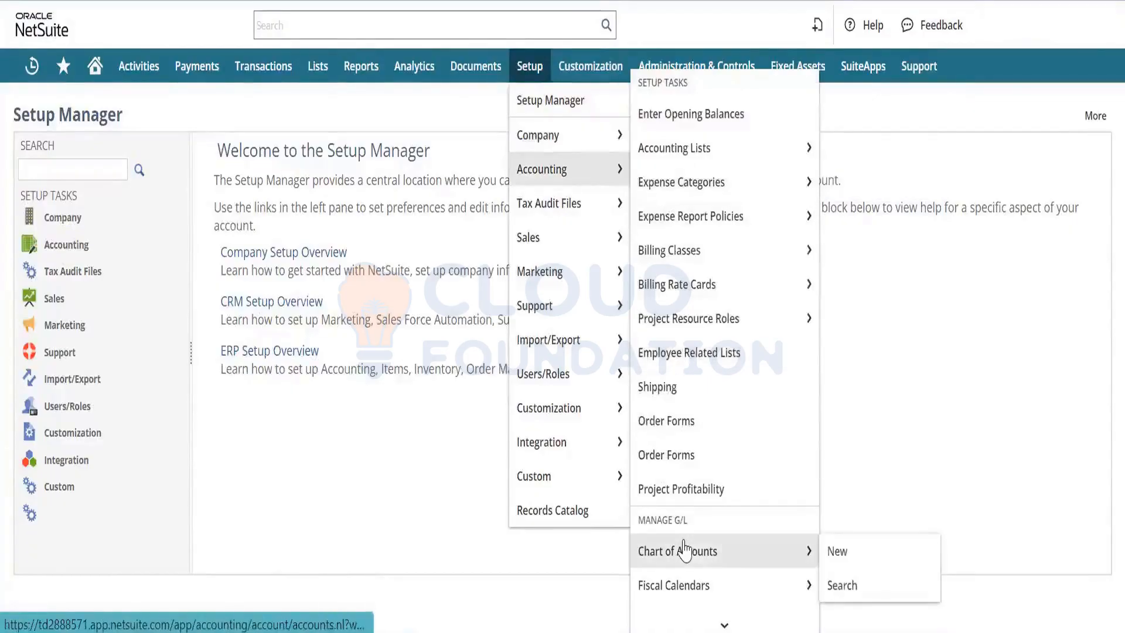
mouse_move(702, 626)
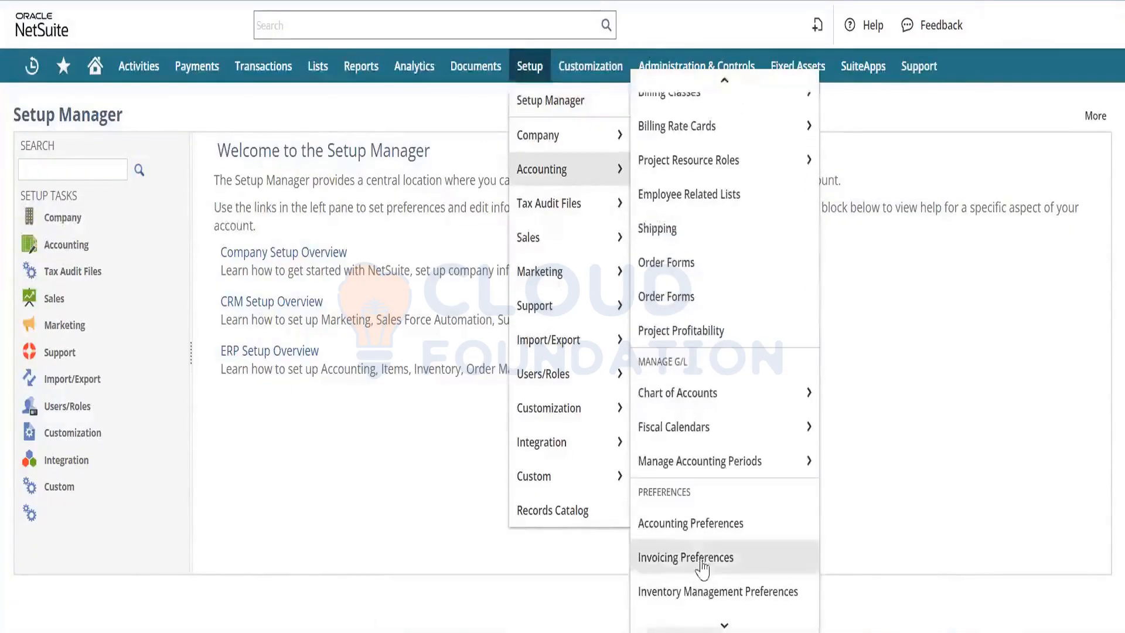
left_click(707, 527)
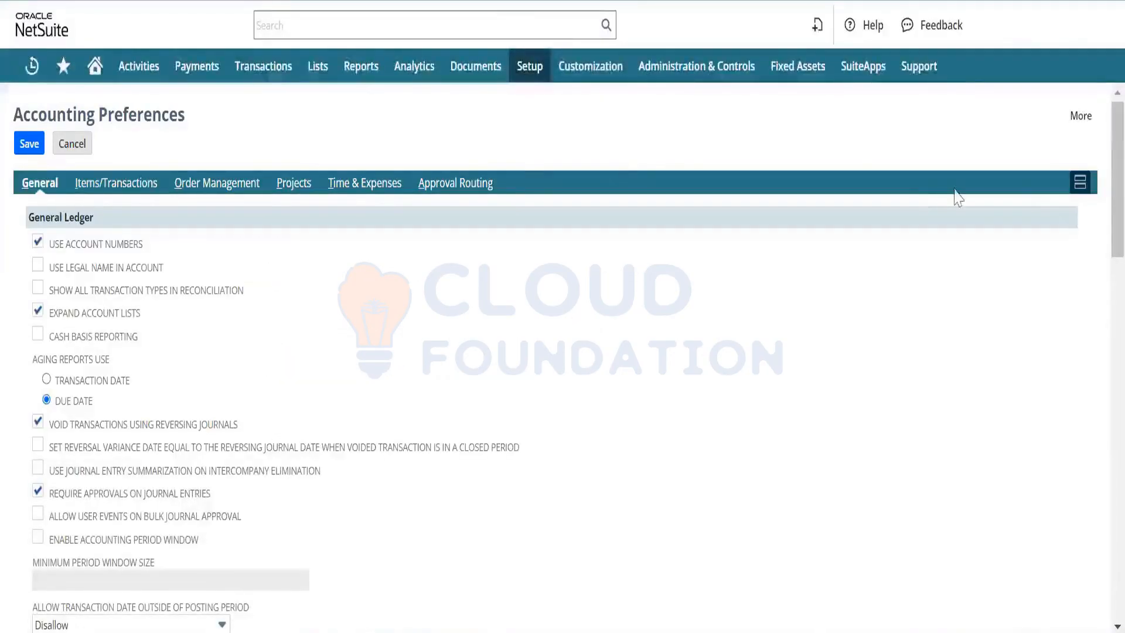
left_click(1082, 183)
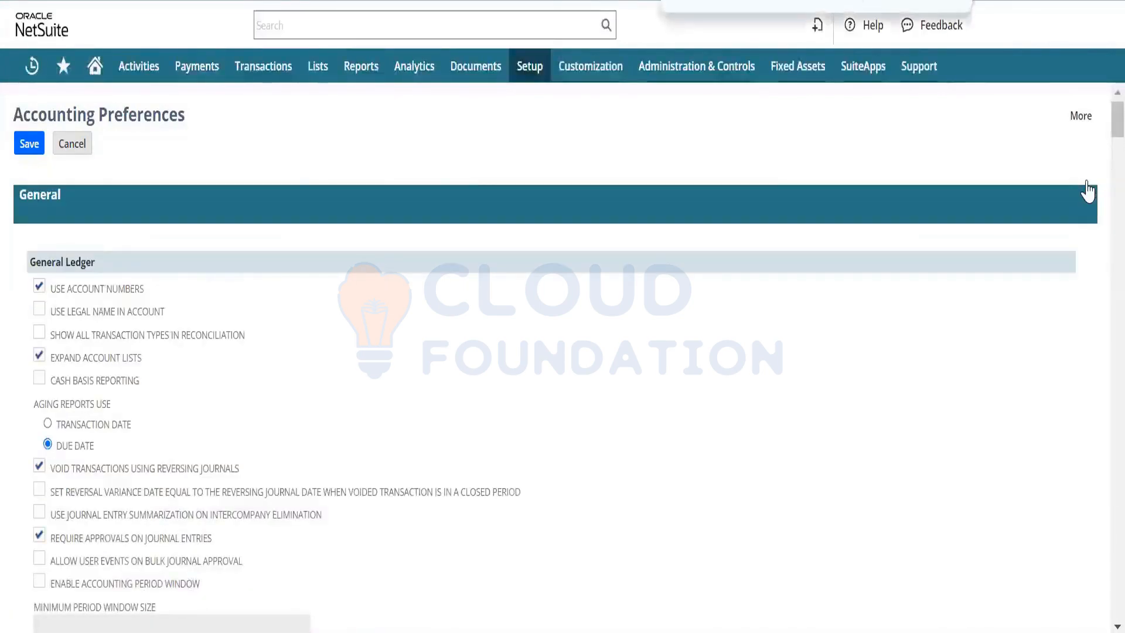
Step: Search the Accounting Preferences page for "bill" and go through the matching preferences in every section
type("bill")
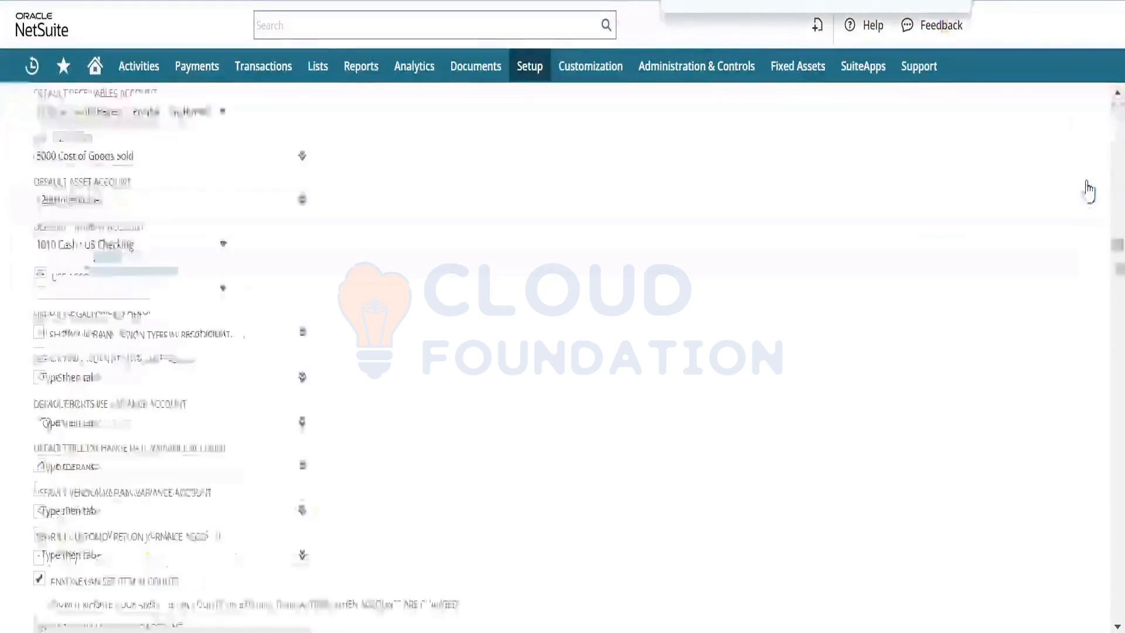
key("Return")
key("Return")
key("Return")
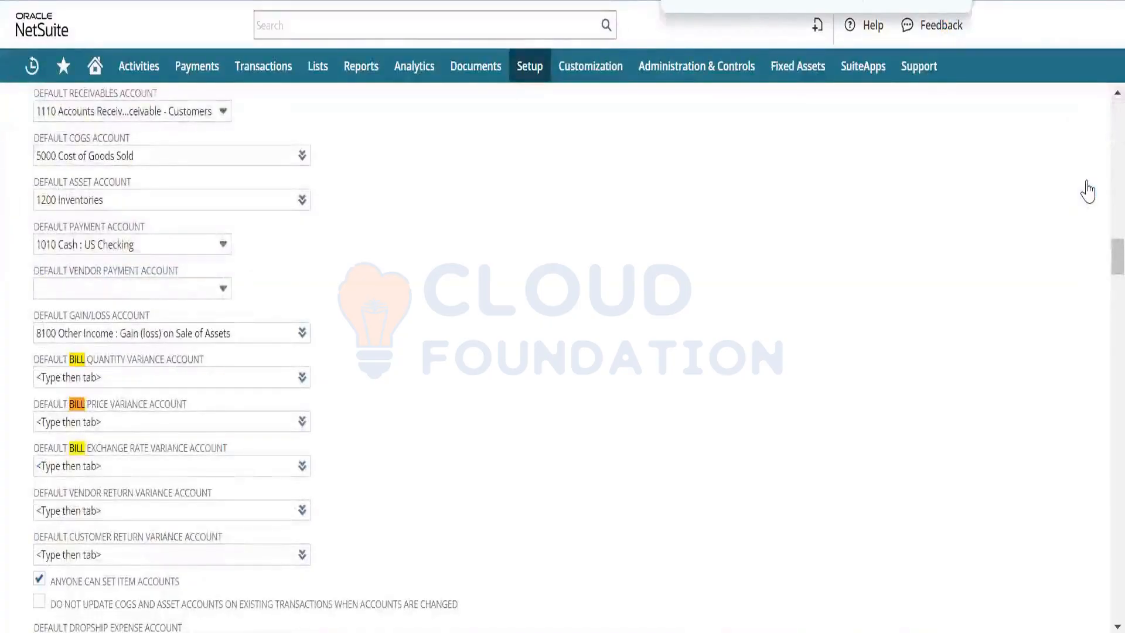
key("Return")
key("Return")
key("Return")
key("Return")
key("Return")
key("Return")
key("Return")
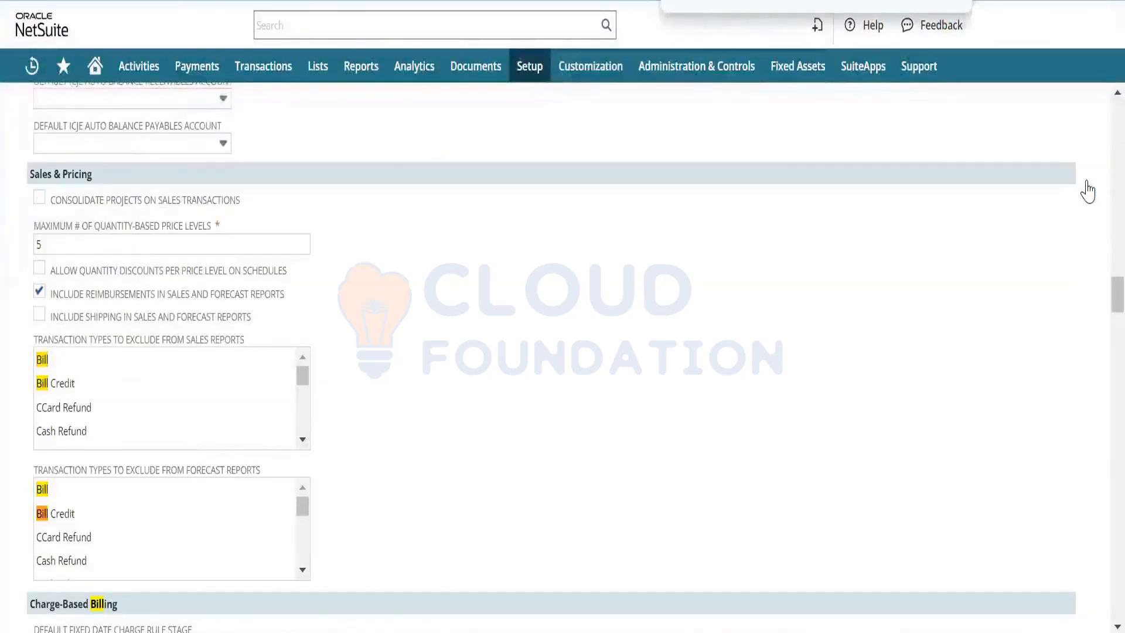
key("Return")
key("Return")
key("Return")
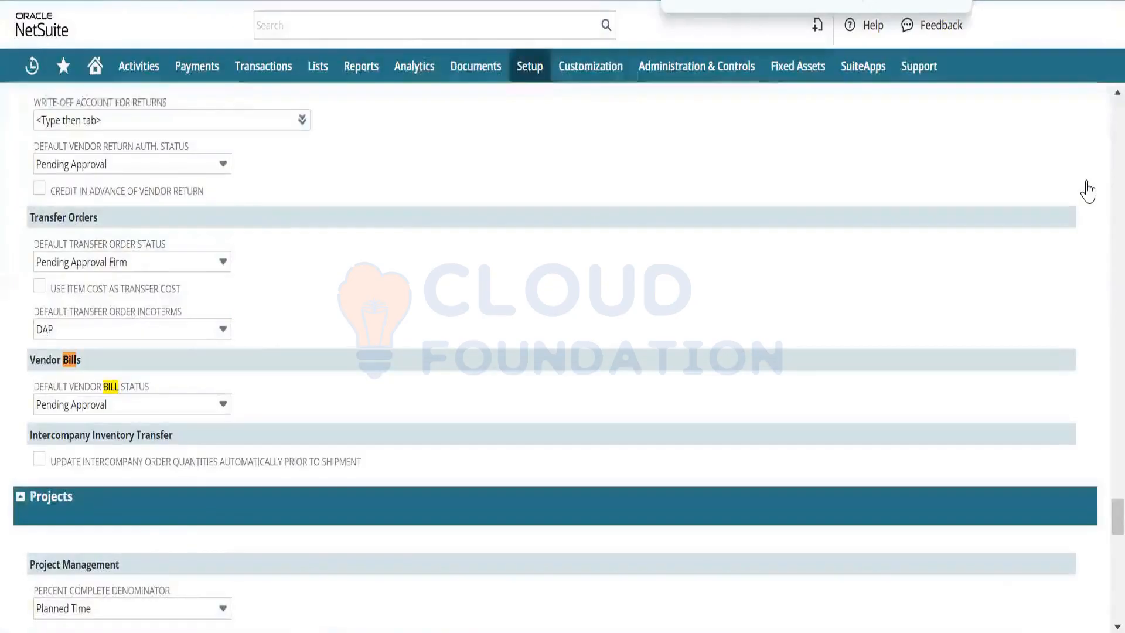
key("Return")
key("Return")
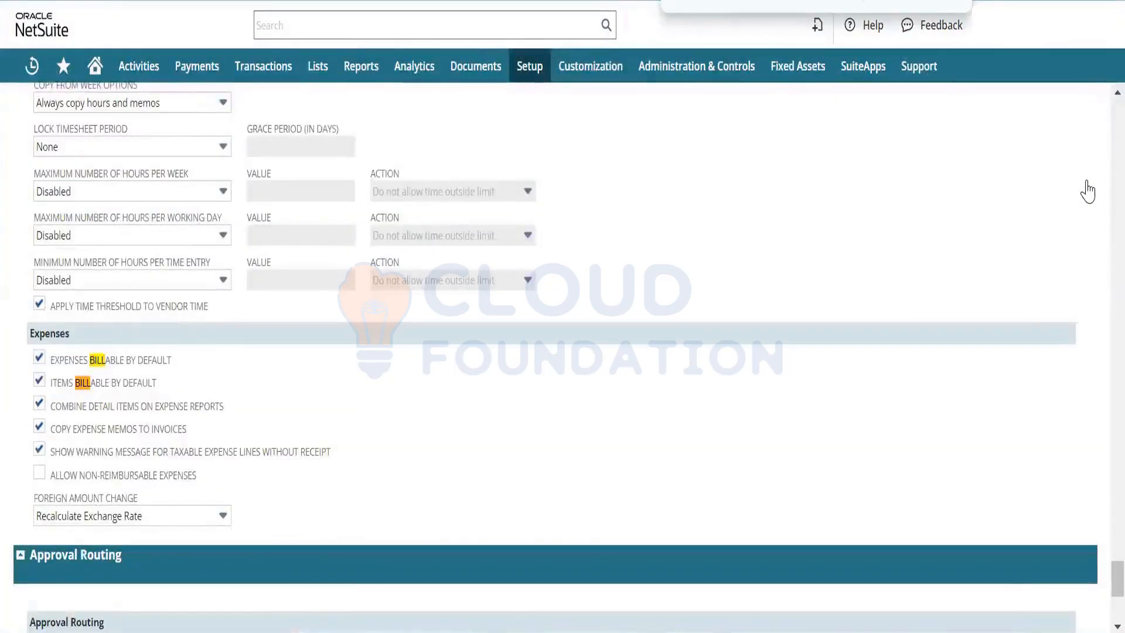
key("Return")
key("Return")
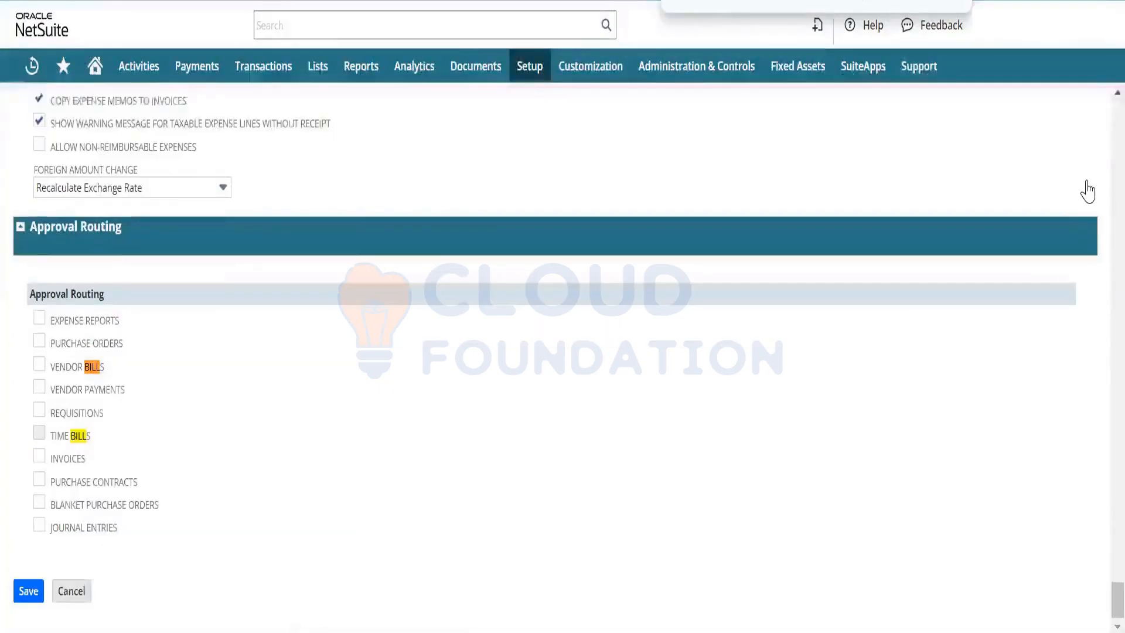
key("Return")
key("Return")
key("Return")
key("Return")
key("Return")
key("Return")
key("Return")
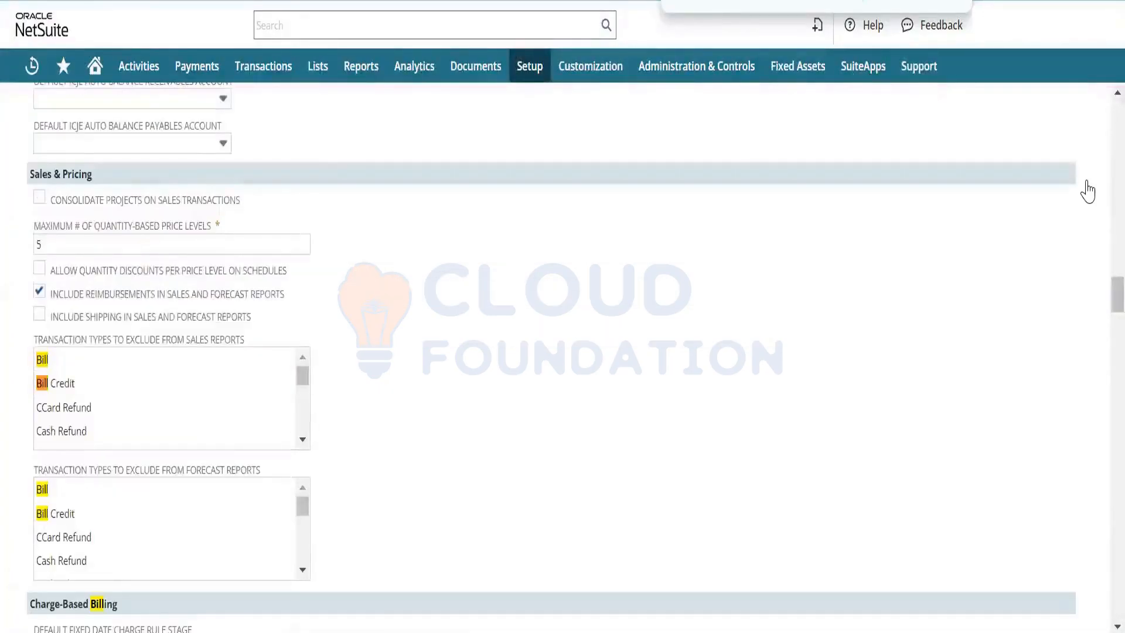
key("Return")
key("Return")
key("Return")
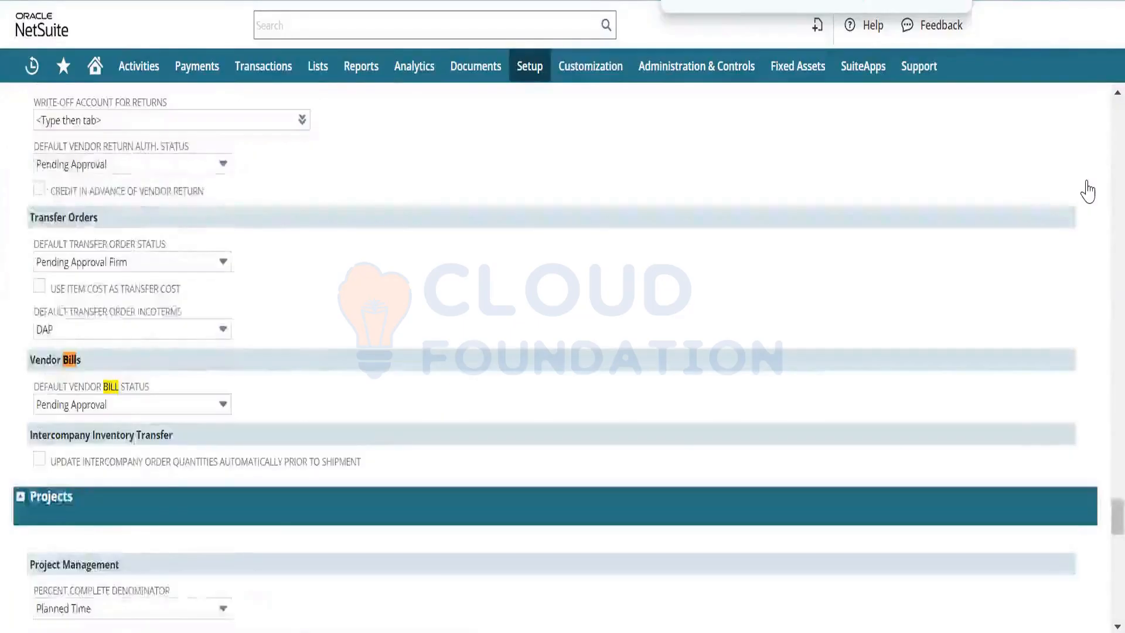
key("Return")
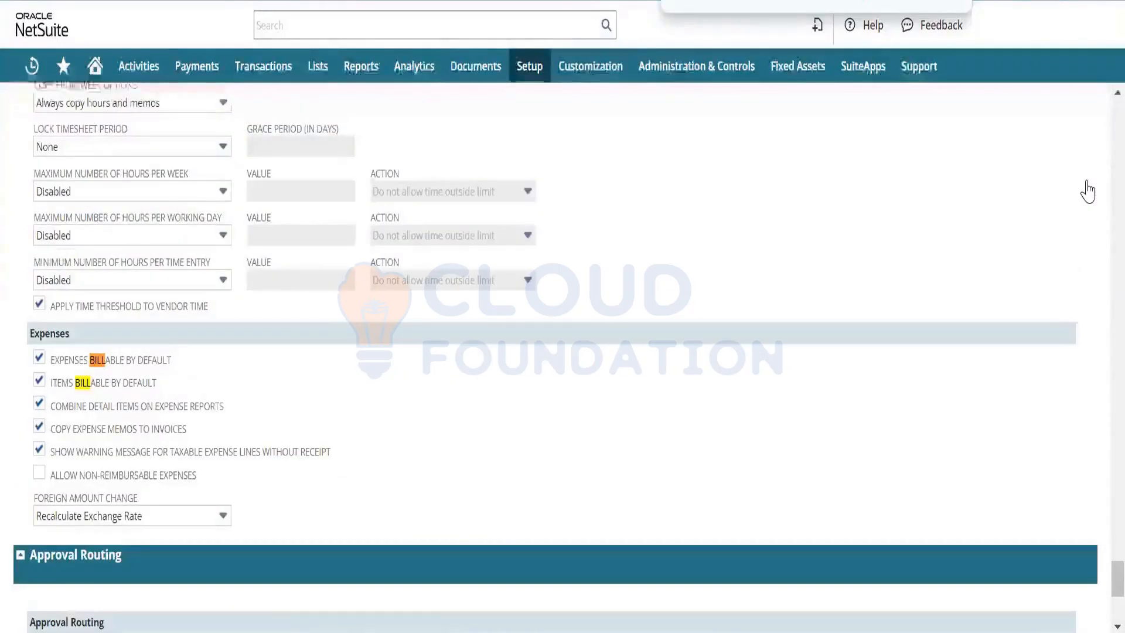
key("Return")
key("Return")
key("Return")
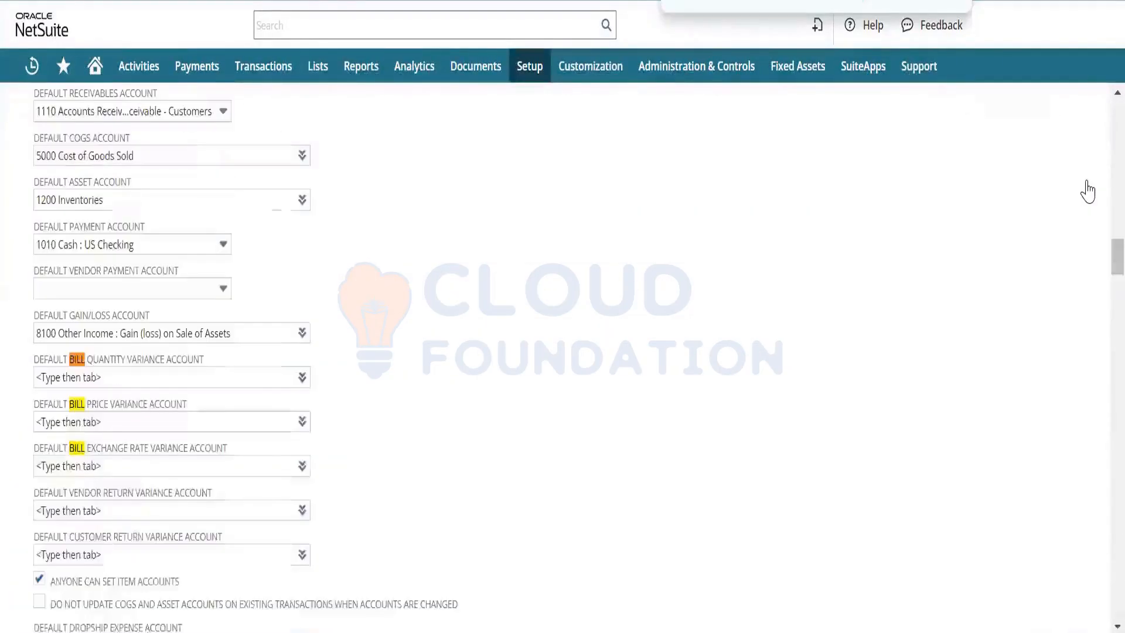
key("Return")
key("Return")
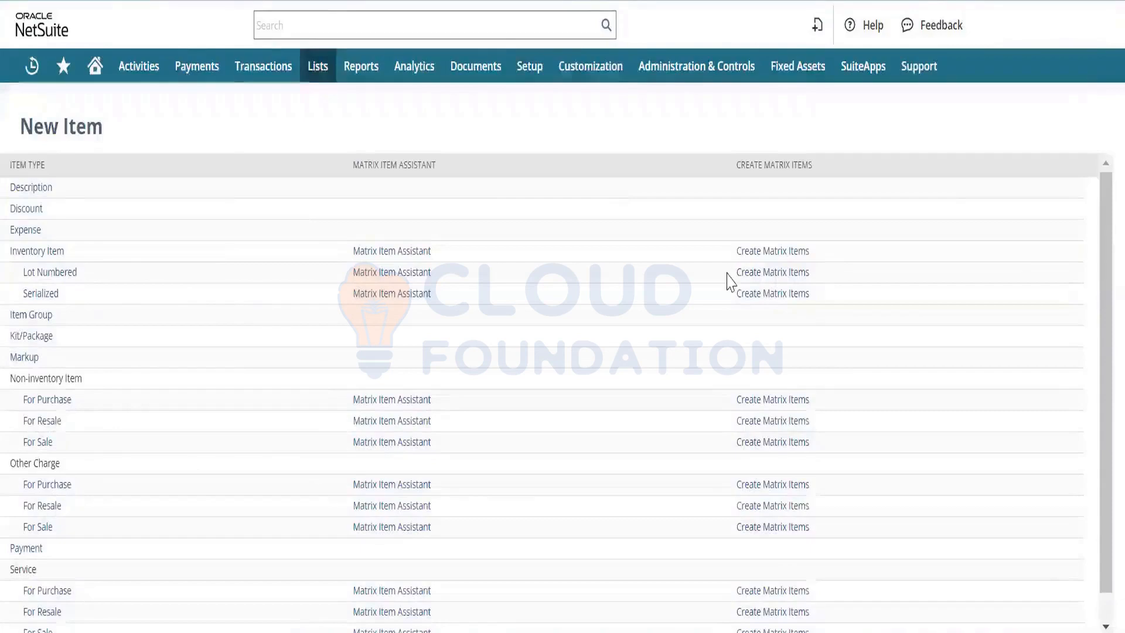
Step: Return to the new item page, review its item types, and highlight the Non-inventory Item heading
mouse_move(317, 70)
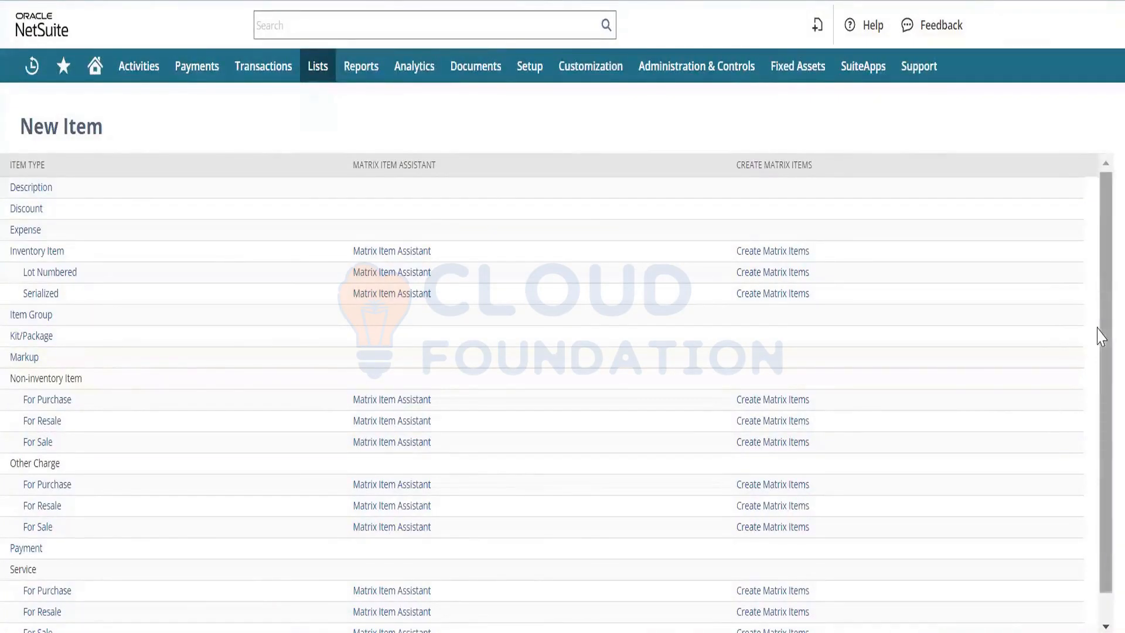
left_click_drag(1098, 335, 1098, 367)
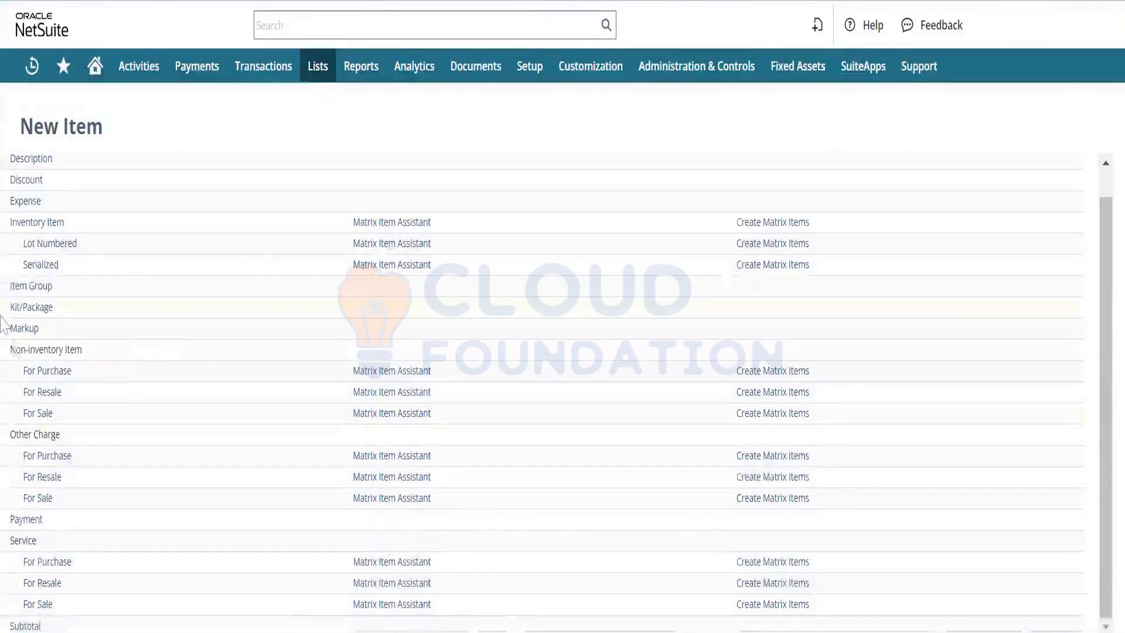
double_click(38, 351)
triple_click(38, 350)
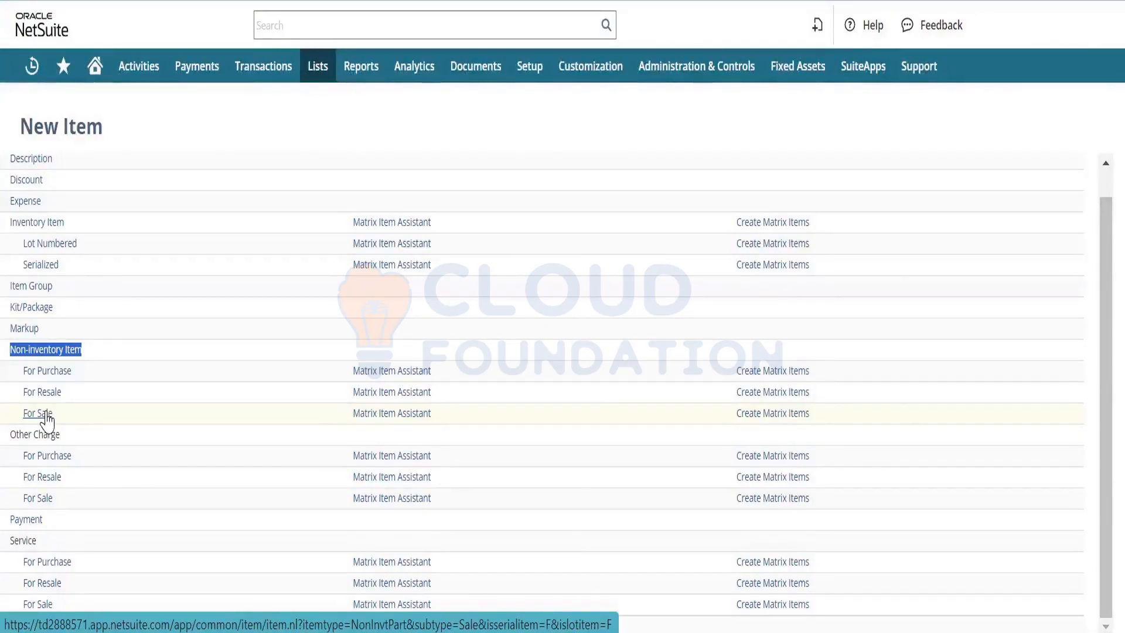
Step: Open a blank Notepad document and enter "BMW CAR - Assembly Item" as its first line
key("super")
type("notepad")
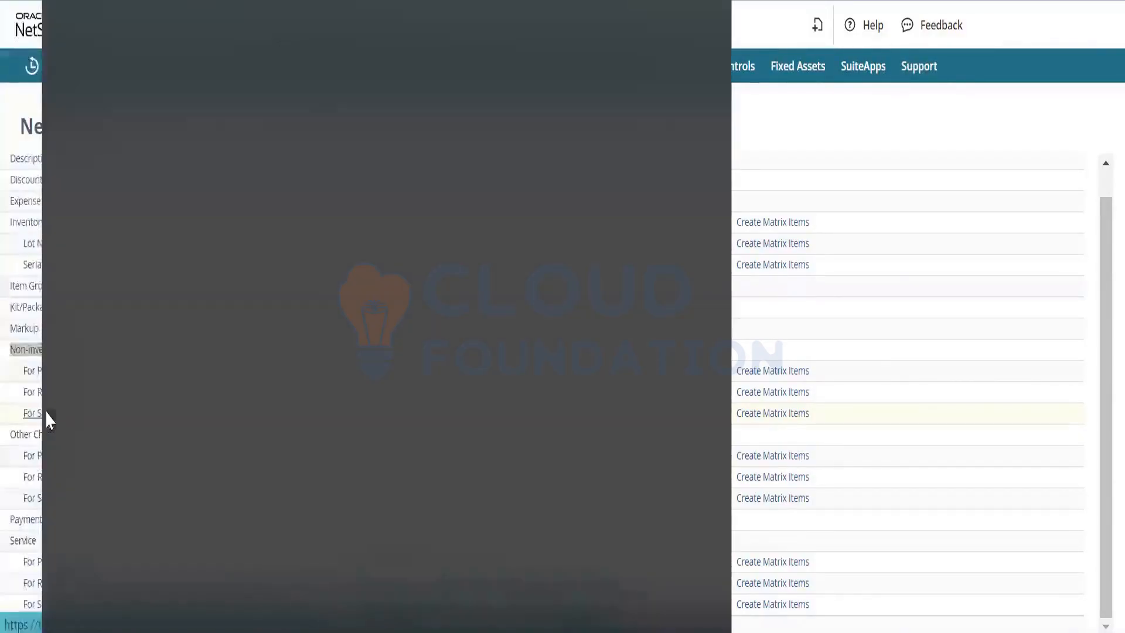
key("Return")
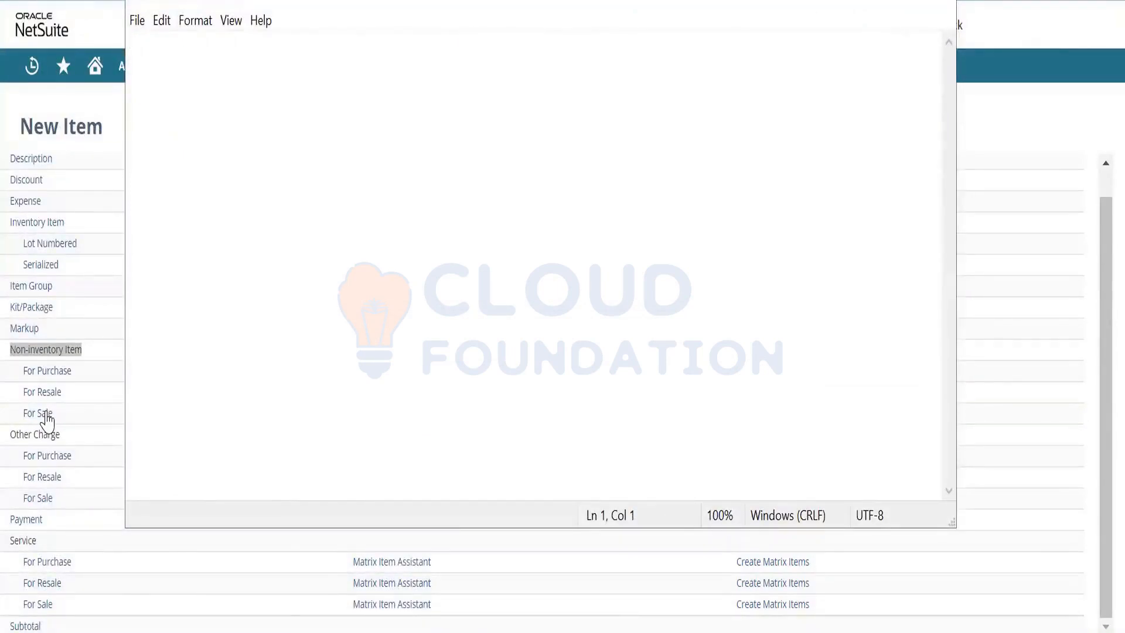
type("BMW CAR")
key("Return")
key("Return")
key("BackSpace")
key("BackSpace")
key("BackSpace")
type("R - Asse")
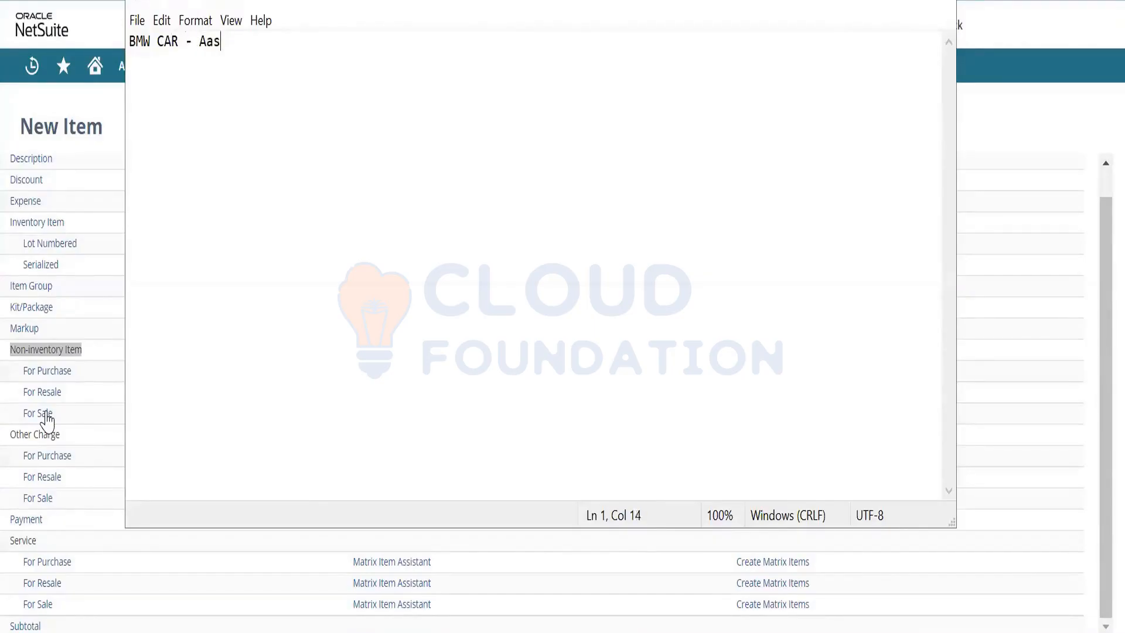
type("m")
key("BackSpace")
type("bly")
key("BackSpace")
key("BackSpace")
key("BackSpace")
key("BackSpace")
type("mb")
key("BackSpace")
key("BackSpace")
type("mbly Item")
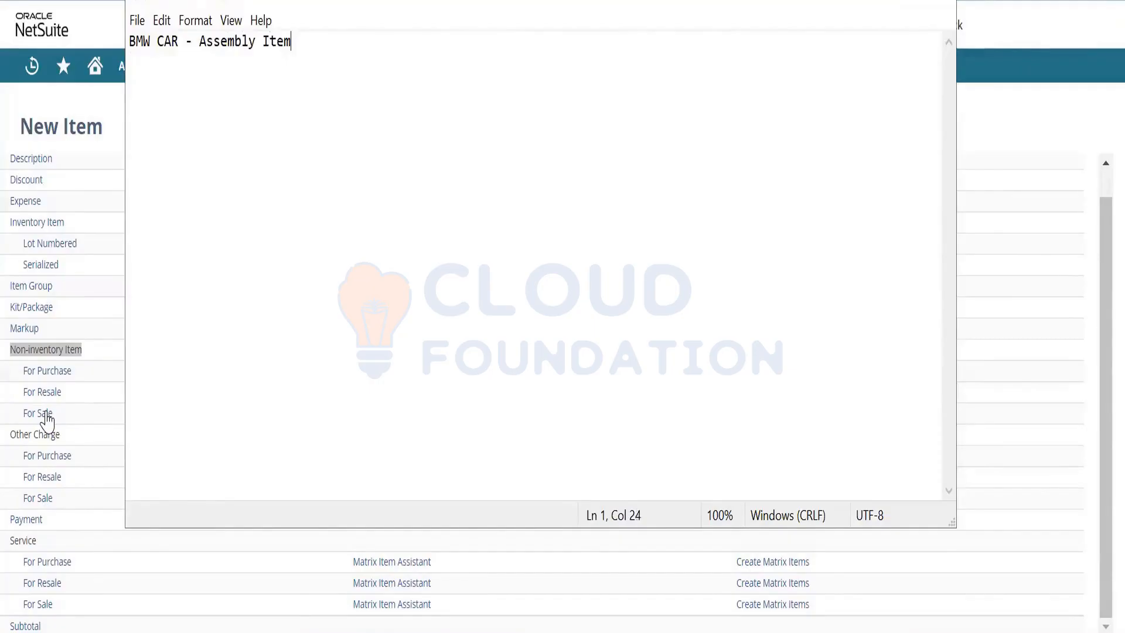
Step: Add the heading "BOM - Bill oF Material" below a blank line, with a list number "1." under it
key("Return")
key("Return")
type("1.")
key("Up")
key("Return")
type("BOM - Bill oF Mater")
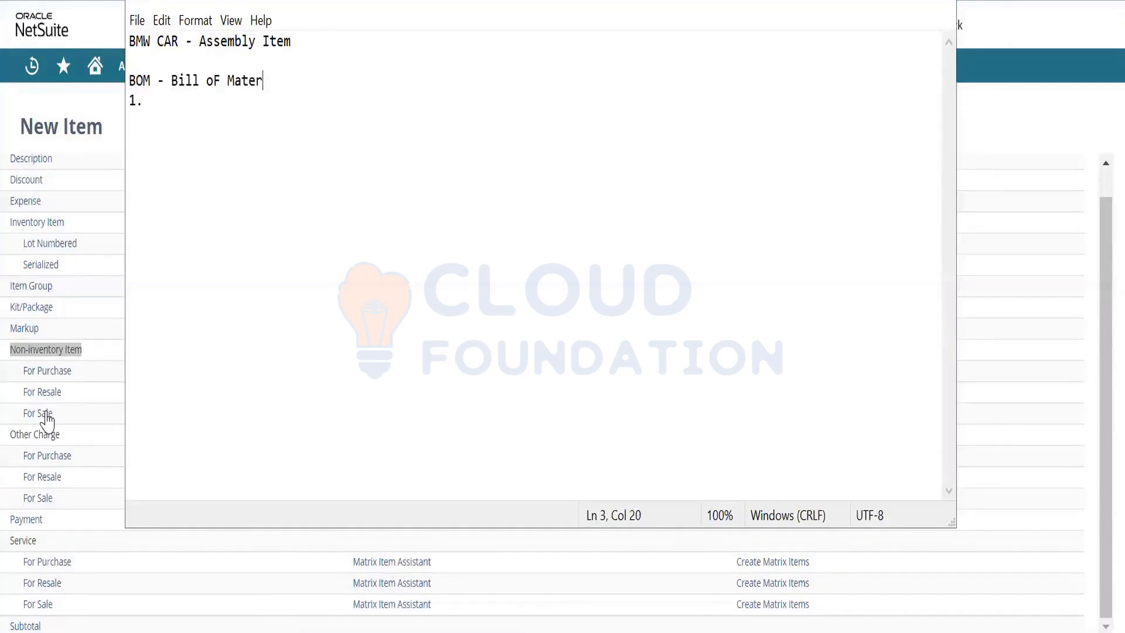
type("ial")
key("BackSpace")
key("BackSpace")
key("BackSpace")
type("i\\a")
key("BackSpace")
key("BackSpace")
type("al")
Step: Enter "Steering" as component 1 and add "2. 4 wheels" to the bill of material
key("Down")
type("Stter")
key("BackSpace")
key("BackSpace")
key("BackSpace")
type("eering")
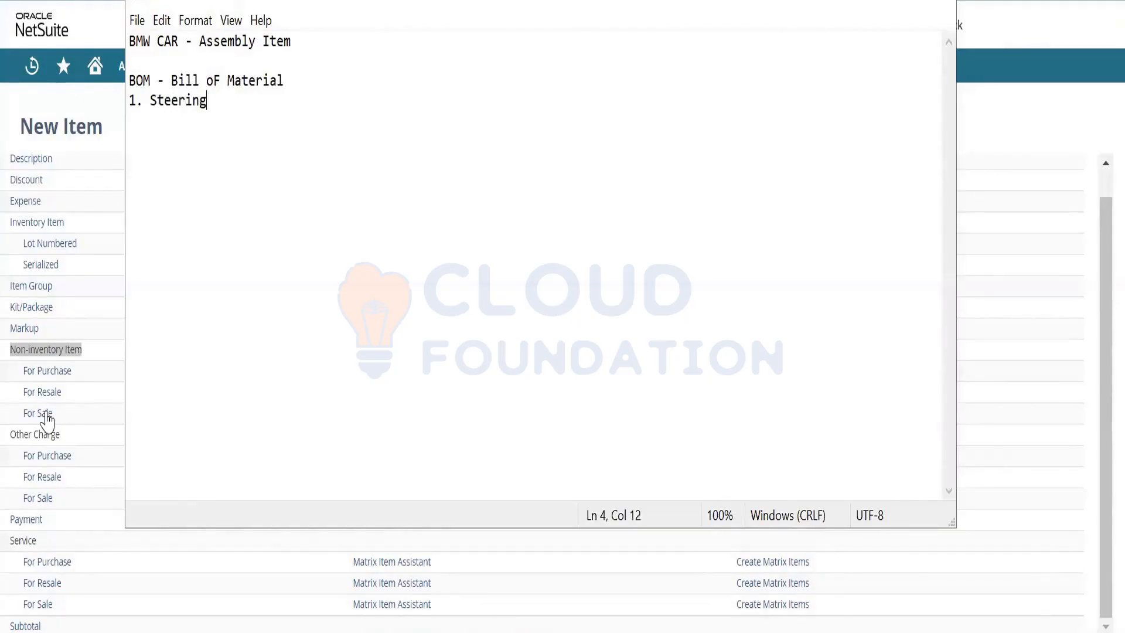
key("Return")
type("2. 4 wheels")
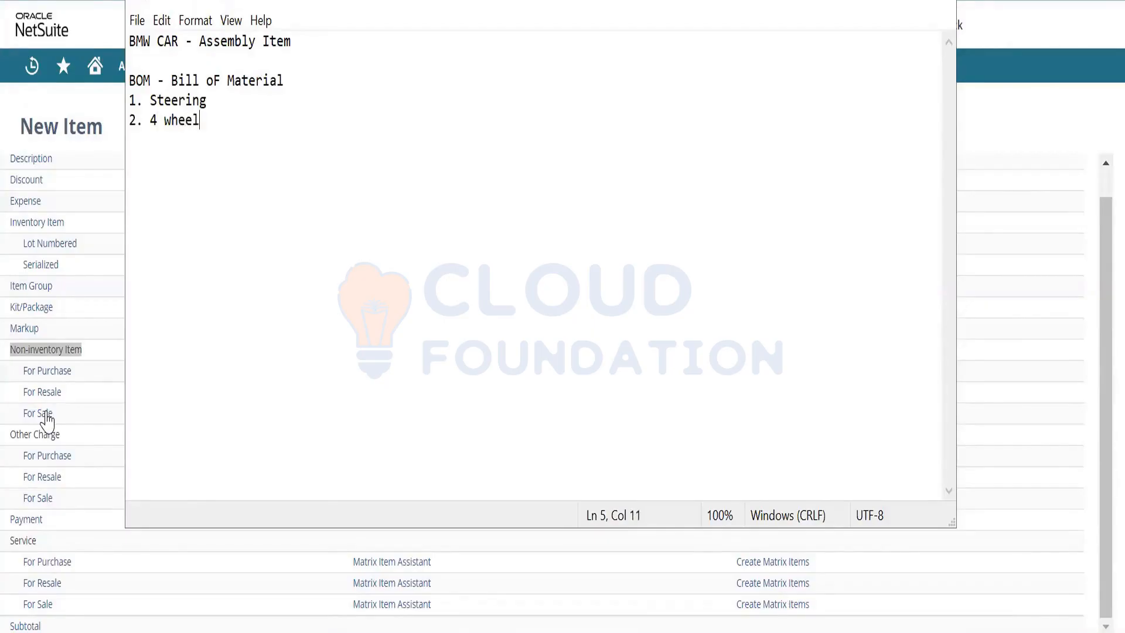
Step: Add "3. 4 Seats" and "4. 4 Seat Belts" to the bill of material list
key("Return")
type("3. 4 Se")
type("ta")
key("BackSpace")
key("BackSpace")
type("ats")
key("Return")
type("4.")
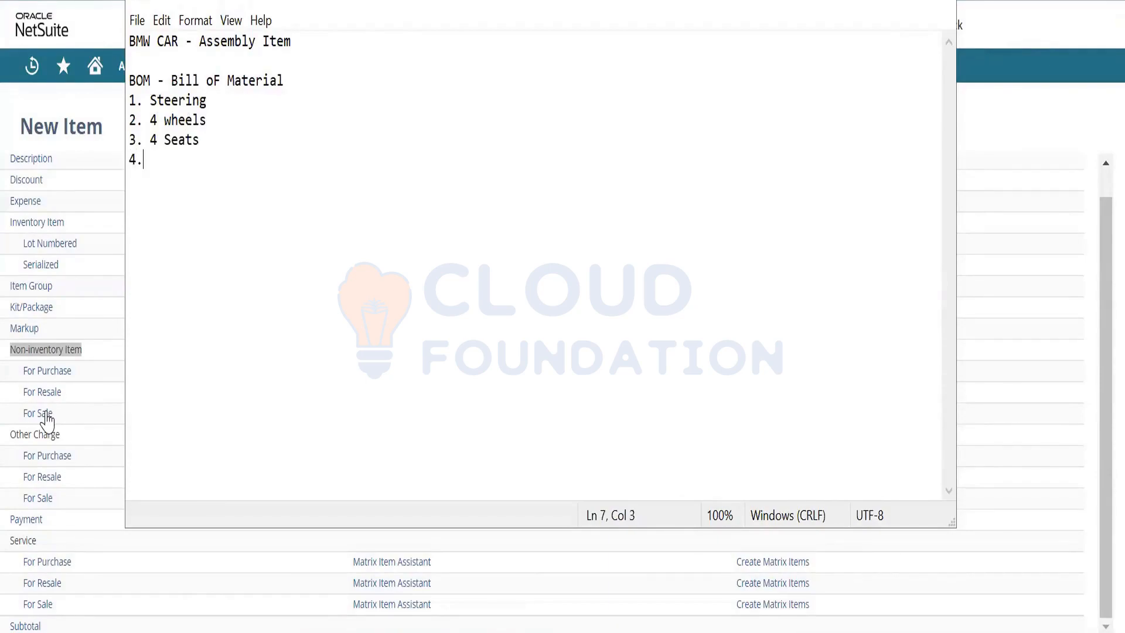
type(" 4 Seat Belts")
key("Return")
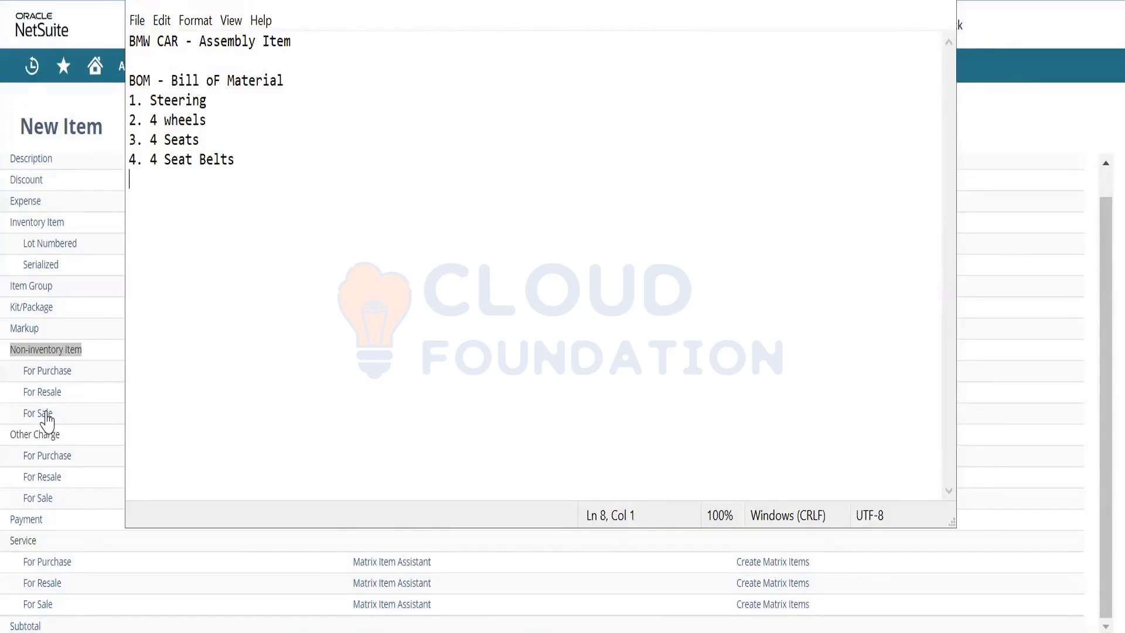
Step: Complete the bill of material list with "5. Gear System" and "6. Engine"
type("5. ")
type("Grea")
type("y")
key("BackSpace")
key("BackSpace")
key("BackSpace")
key("BackSpace")
key("BackSpace")
type("ear Sytem")
key("BackSpace")
key("BackSpace")
key("BackSpace")
type("stem")
key("Return")
type("6")
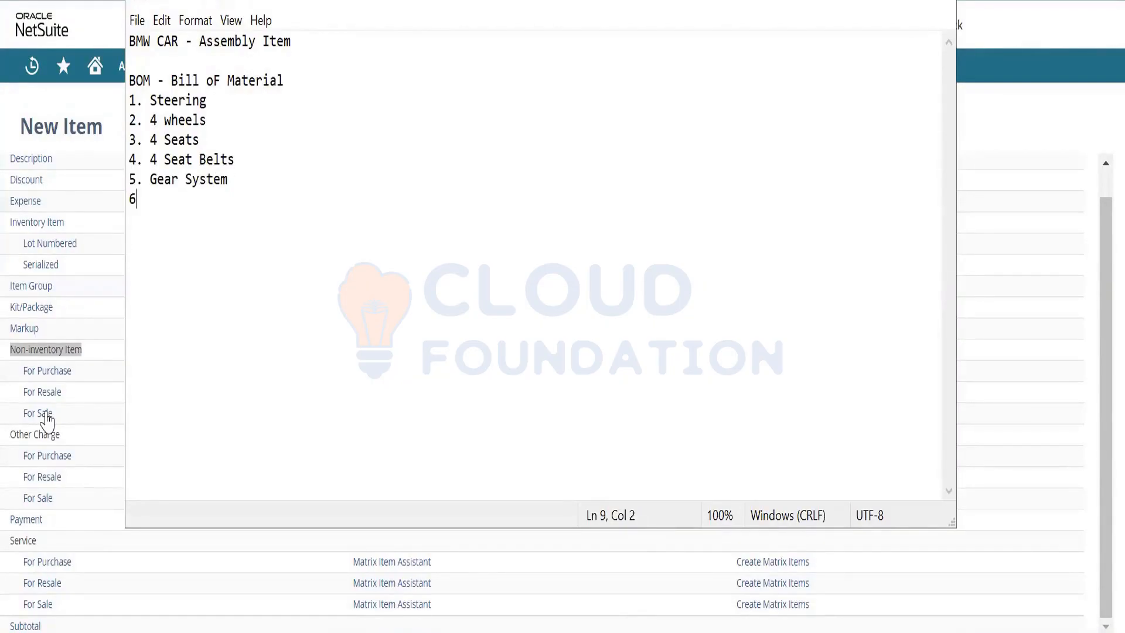
type(". Engine")
Step: Highlight the six component lines from "1. Steering" to "6. Engine" under the bill of material heading
key("shift+Up")
key("shift+Up")
key("shift+Up")
key("shift+Up")
key("shift+Up")
key("shift+Up")
key("shift+Right")
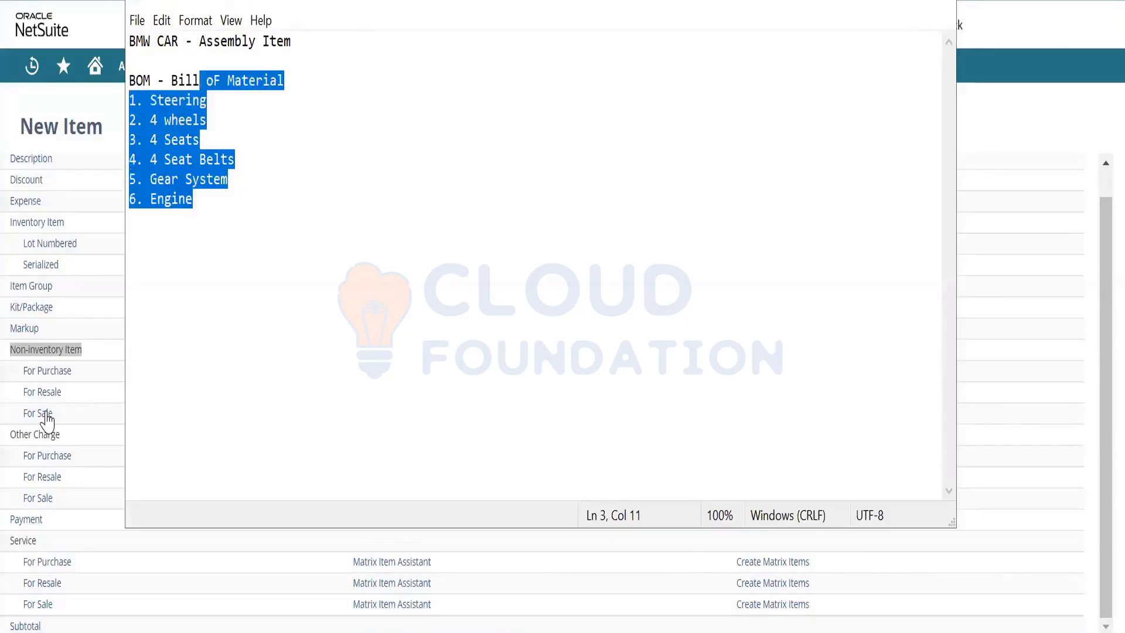
key("shift+Right")
key("shift+Down")
key("shift+Left")
key("shift+Left")
key("shift+Left")
key("shift+Left")
key("shift+Left")
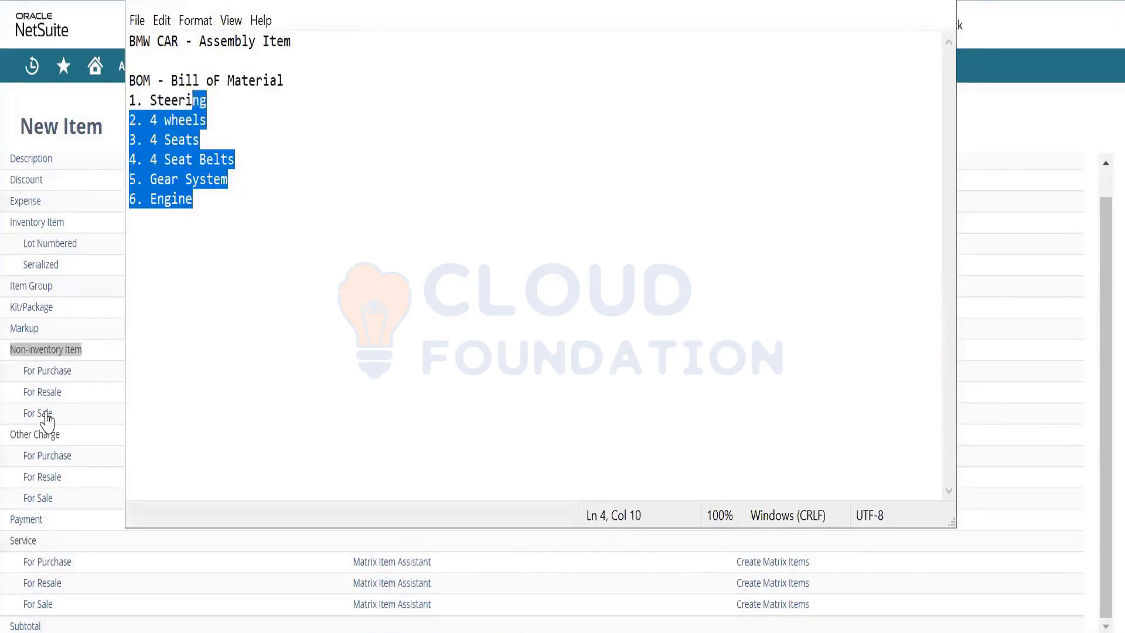
key("shift+Left")
key("shift+Left")
key("shift+Left")
key("shift+Left")
key("shift+Left")
key("shift+Left")
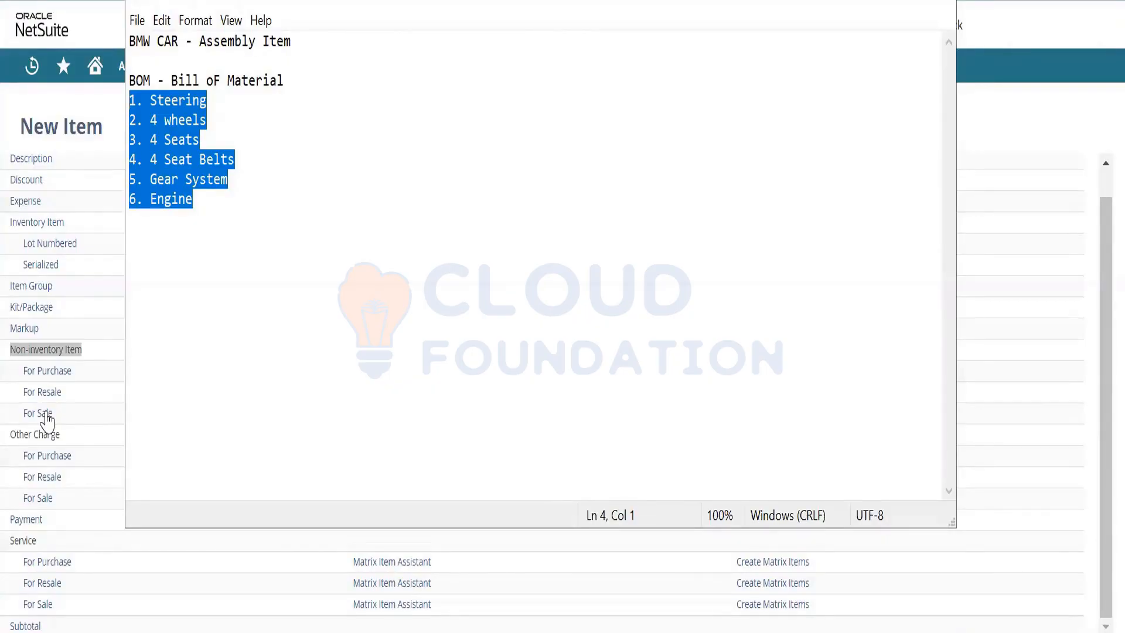
Step: Switch back to NetSuite, open the new Non-inventory Item for Purchase form, and highlight the word Purchase in its title
left_click(49, 92)
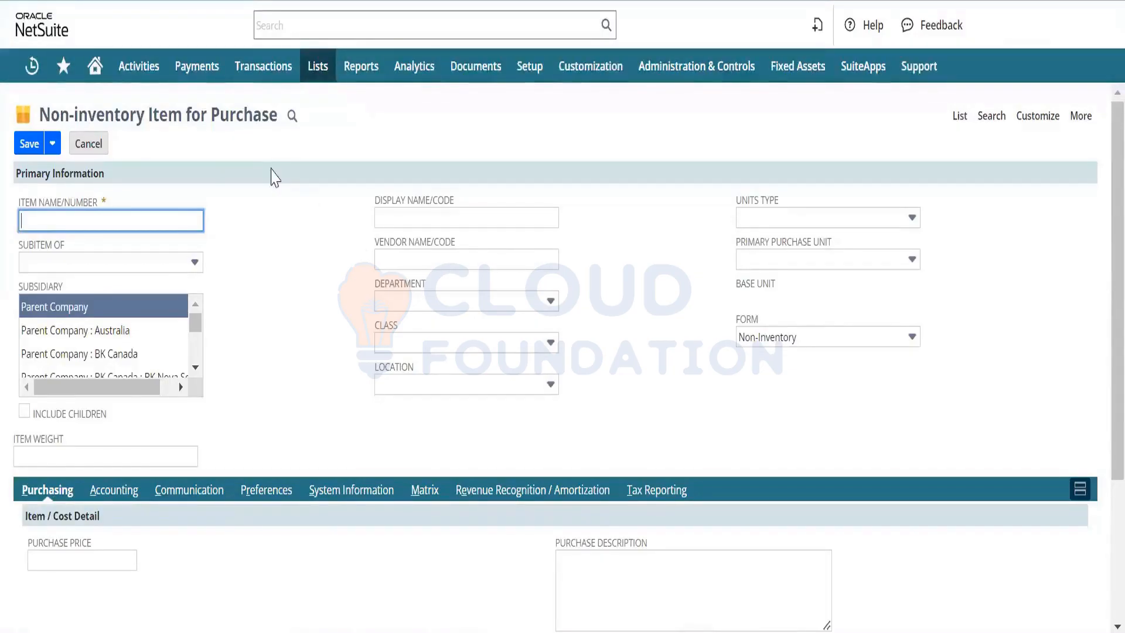
double_click(275, 114)
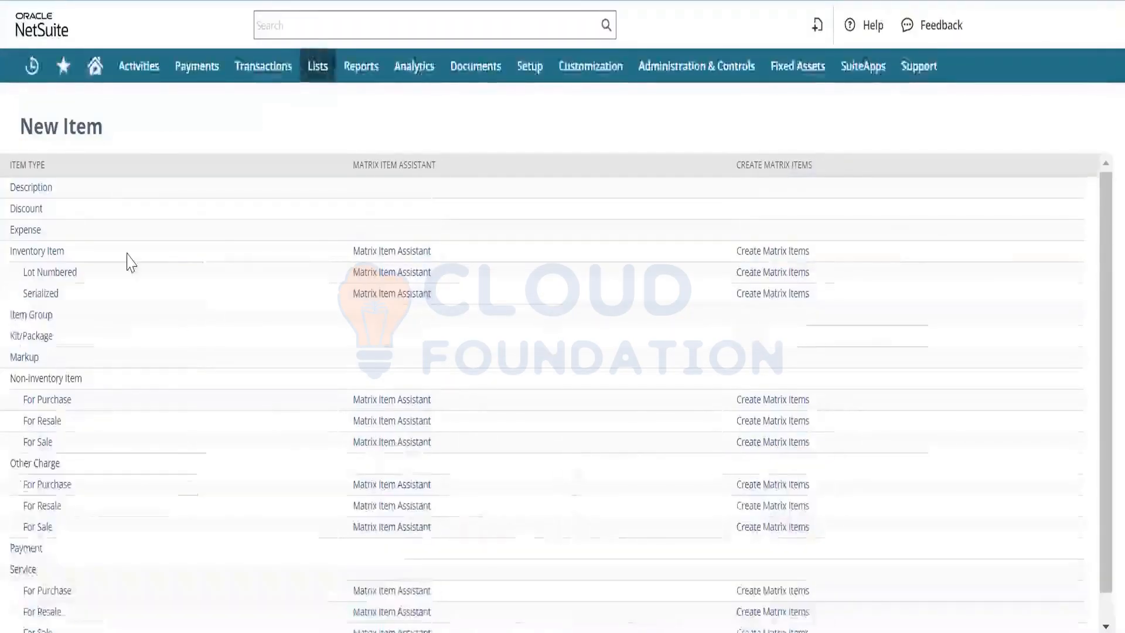
Step: Open the new Non-inventory Item for Resale form to view it, and return to the item type list
left_click(61, 421)
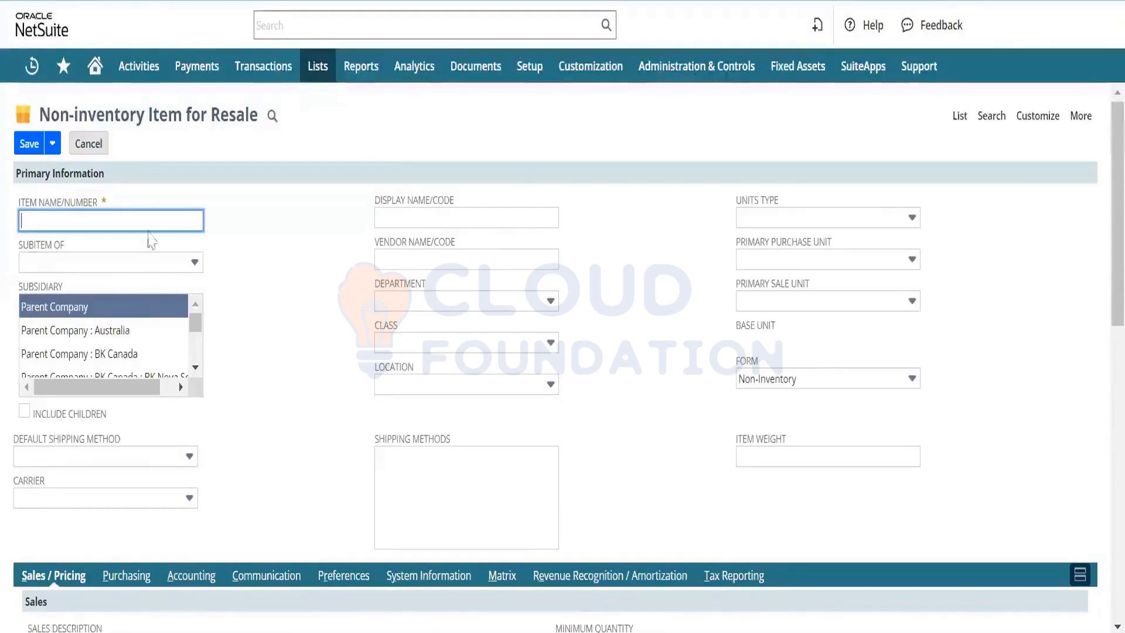
key("alt+Left")
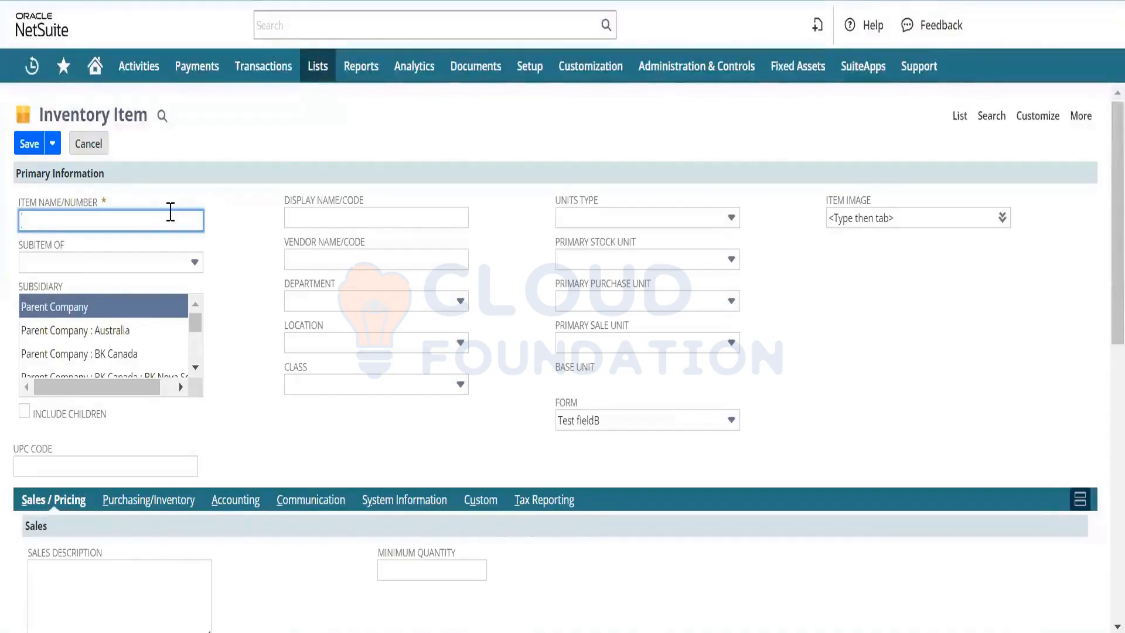
Step: Enter "Training Test Team" as the item name of the new inventory item
type("Traiing")
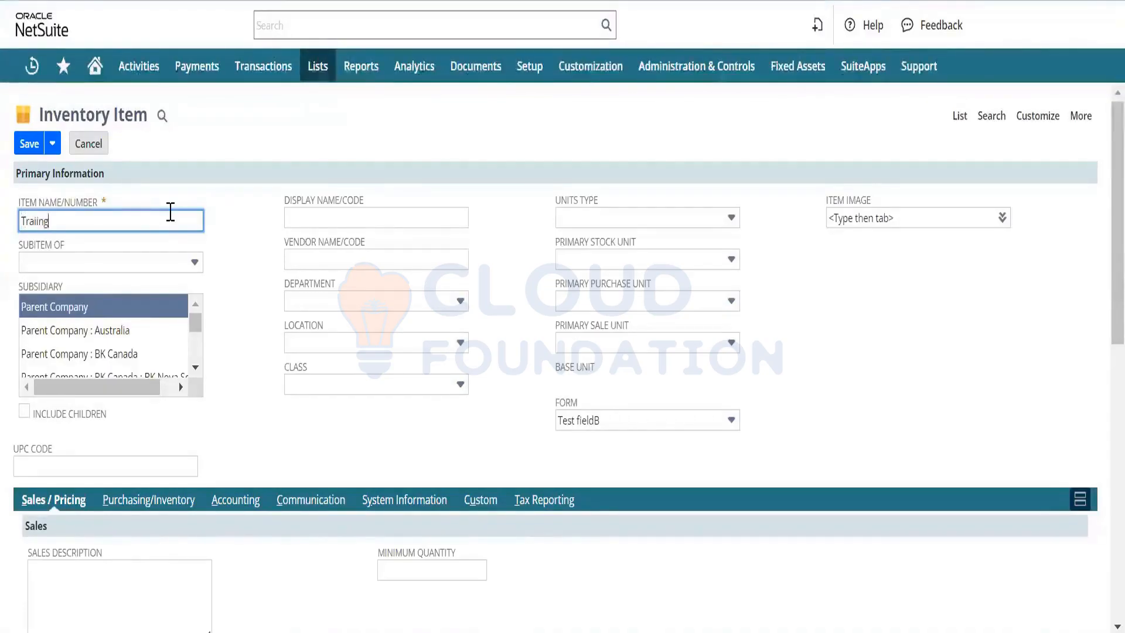
key("BackSpace")
key("BackSpace")
key("BackSpace")
type("ning")
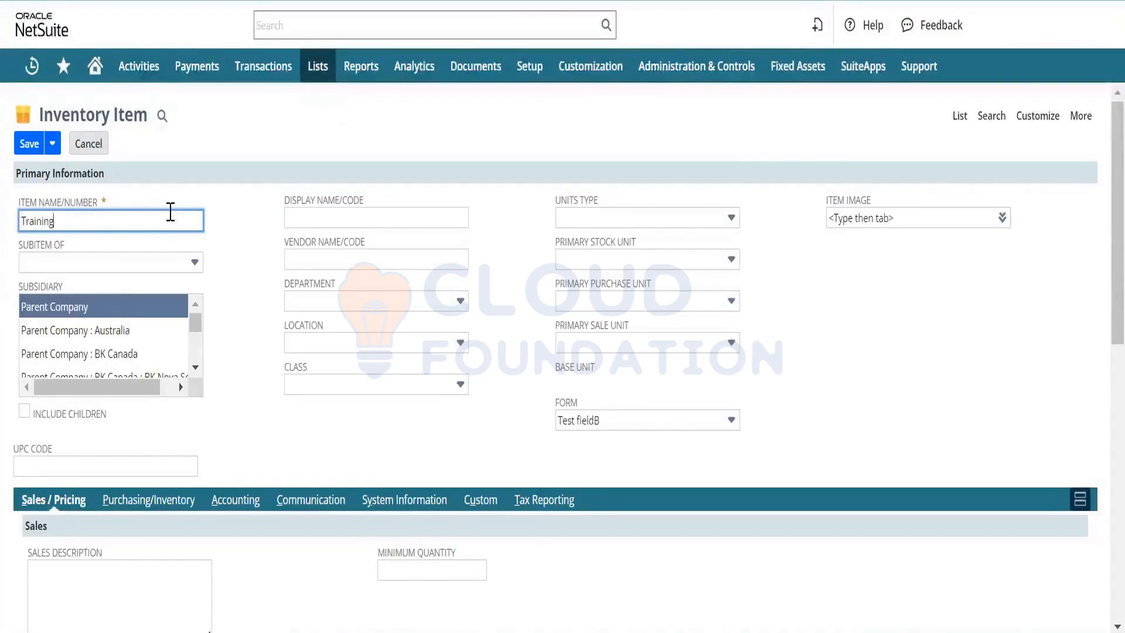
type(" Test Test")
key("BackSpace")
key("BackSpace")
key("BackSpace")
key("BackSpace")
type("T")
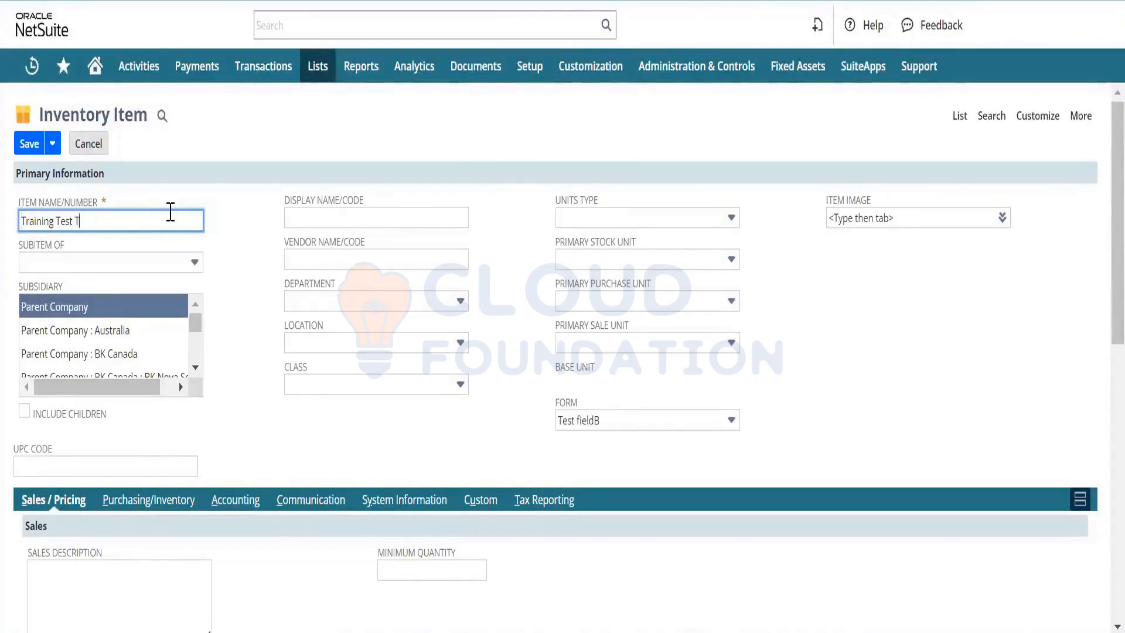
type("eam")
Step: Copy the item name "Training Test Team" into the Display Name/Code field
key("ctrl+a")
key("ctrl+c")
key("Tab")
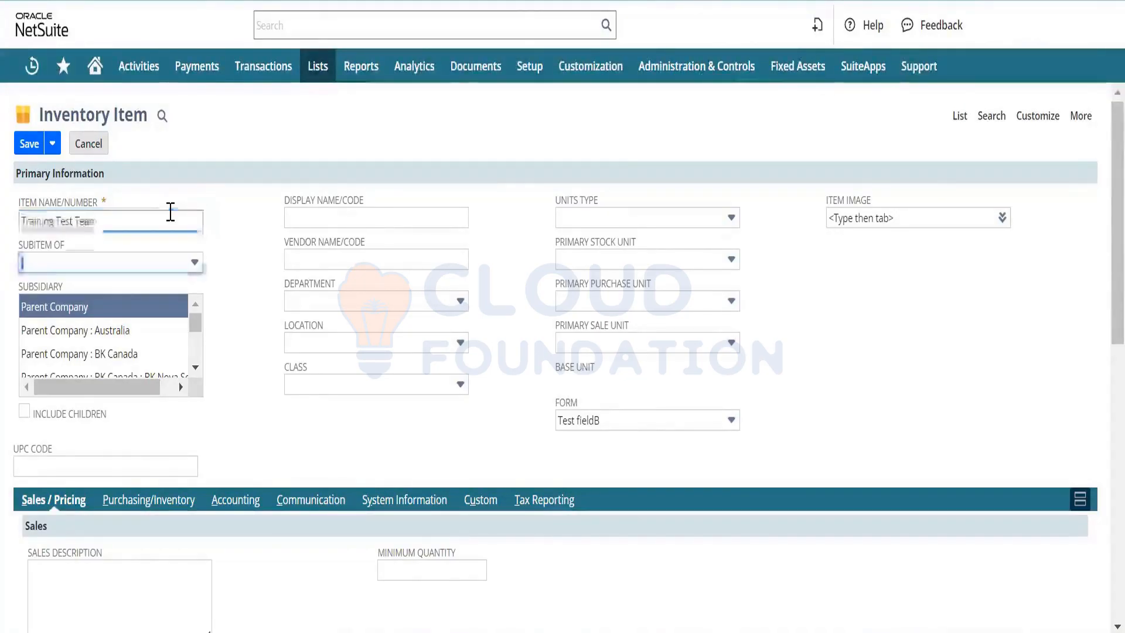
left_click(311, 215)
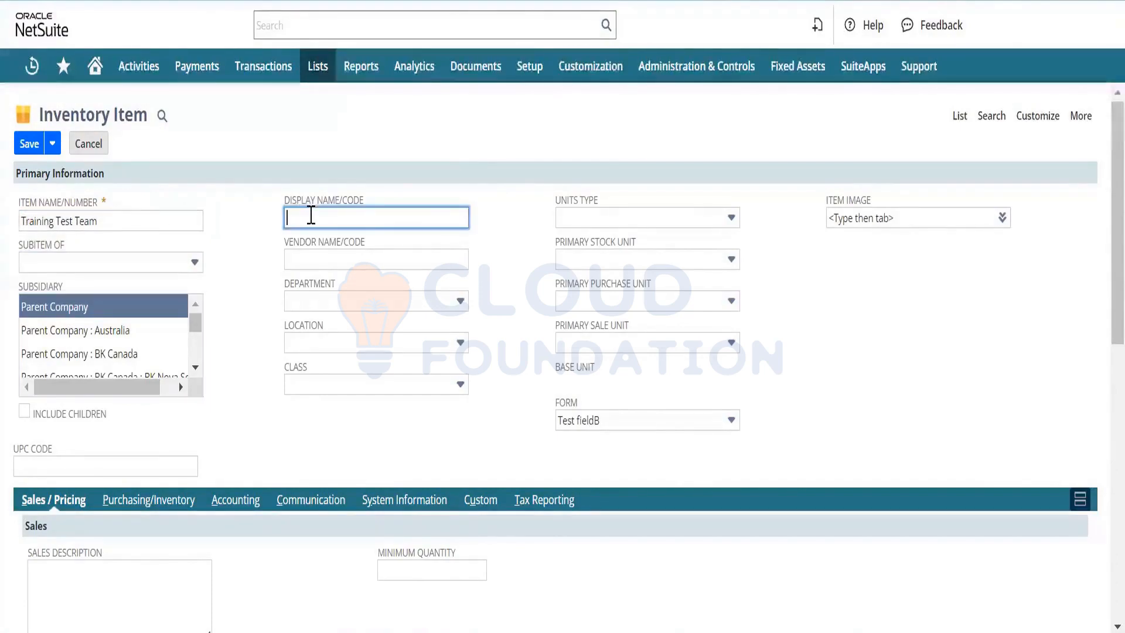
key("ctrl+v")
left_click(219, 253)
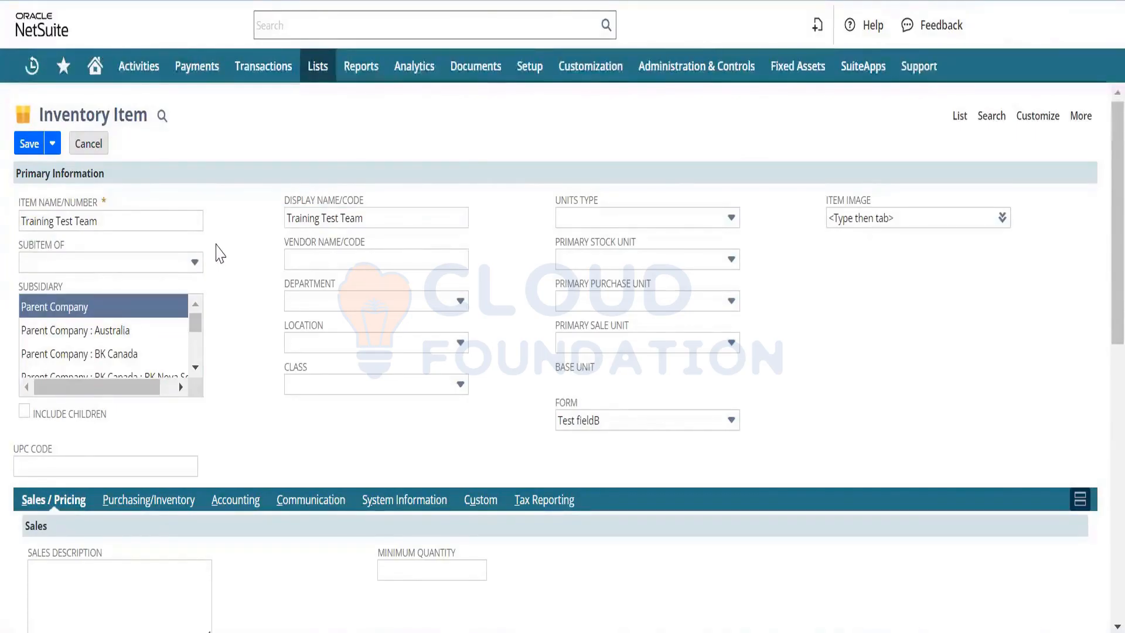
Step: Check the Subitem Of choices and assign the item to the Parent Company subsidiary with Include Children enabled
left_click(194, 263)
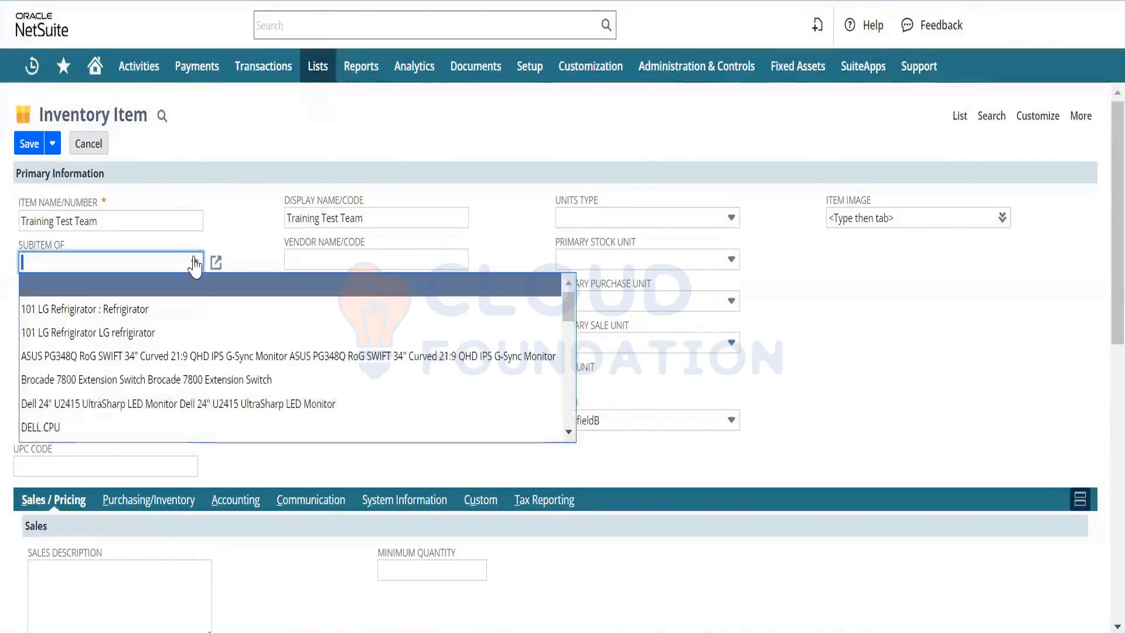
left_click(255, 229)
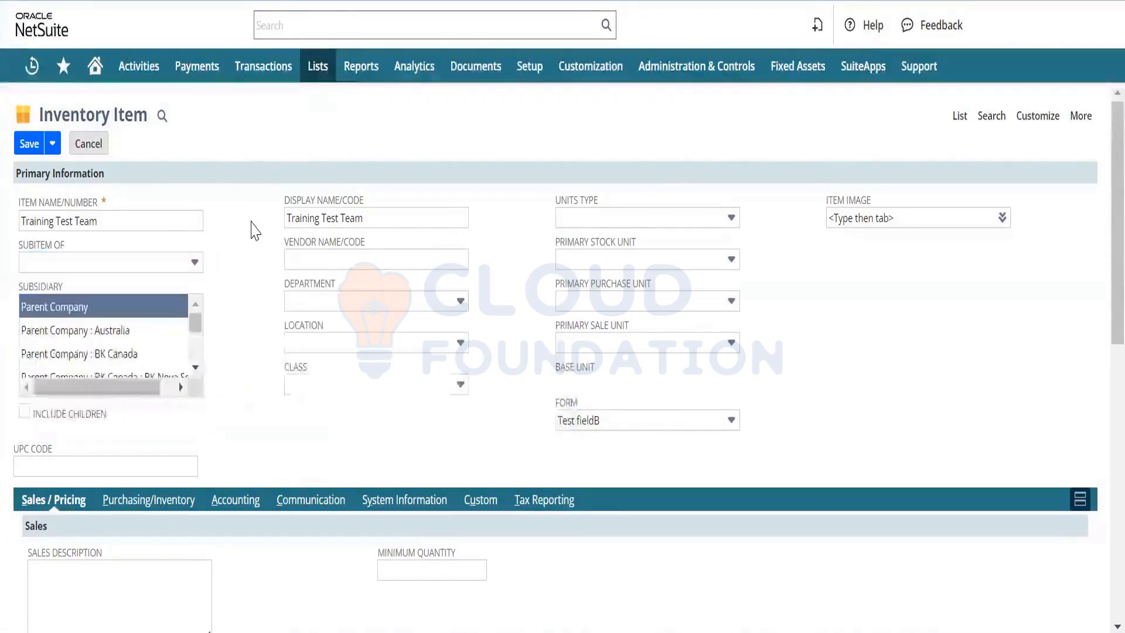
left_click(24, 413)
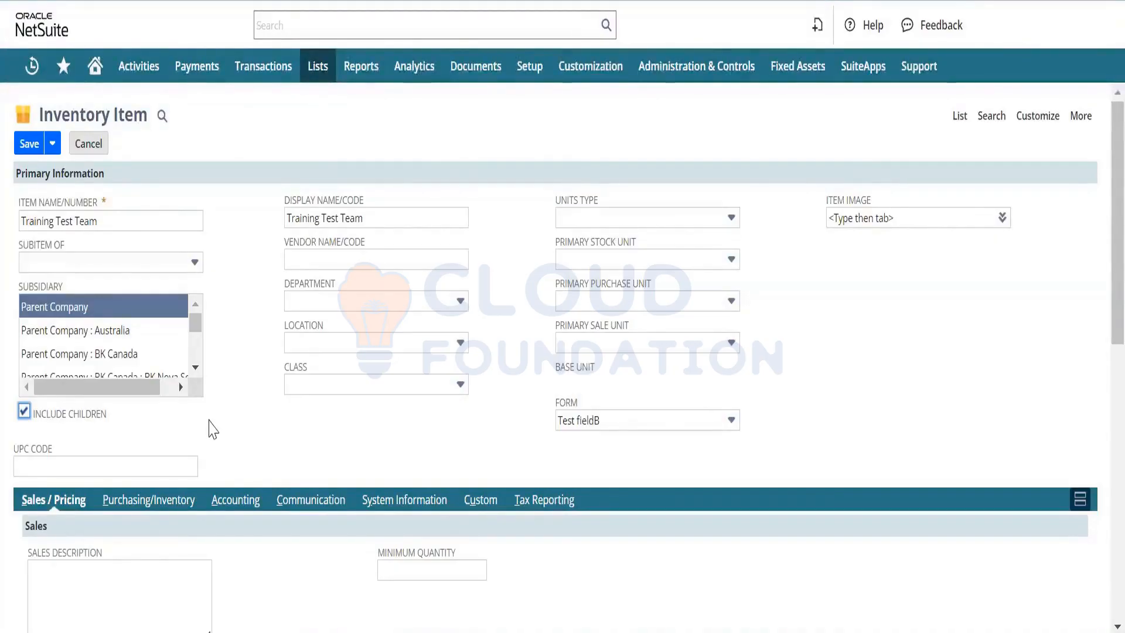
left_click(201, 371)
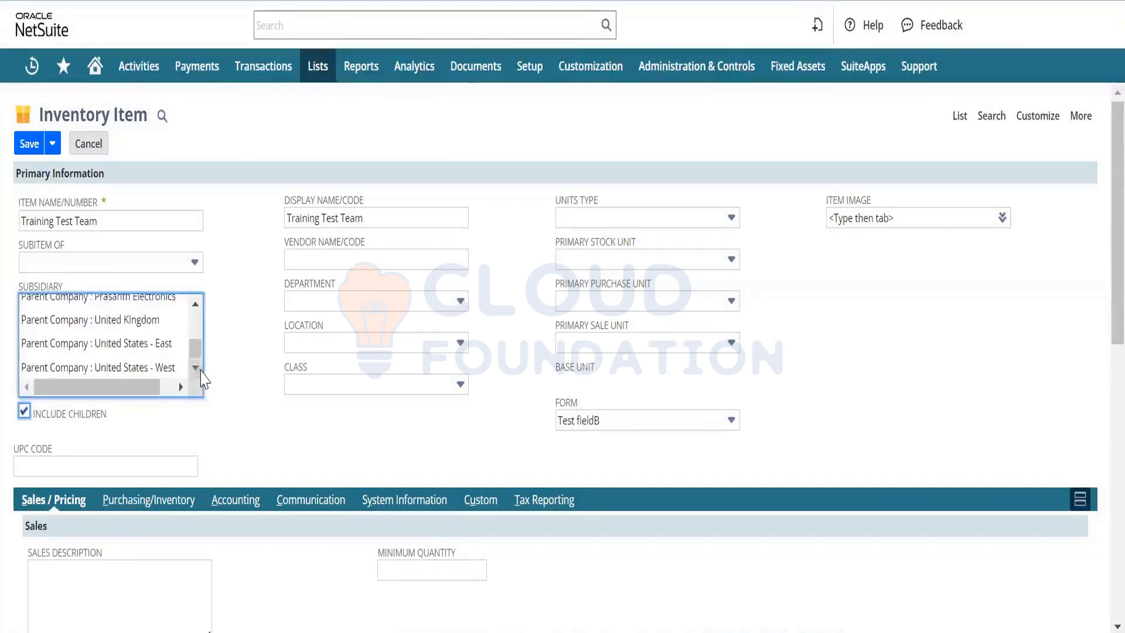
scroll(175, 340, "up", 5)
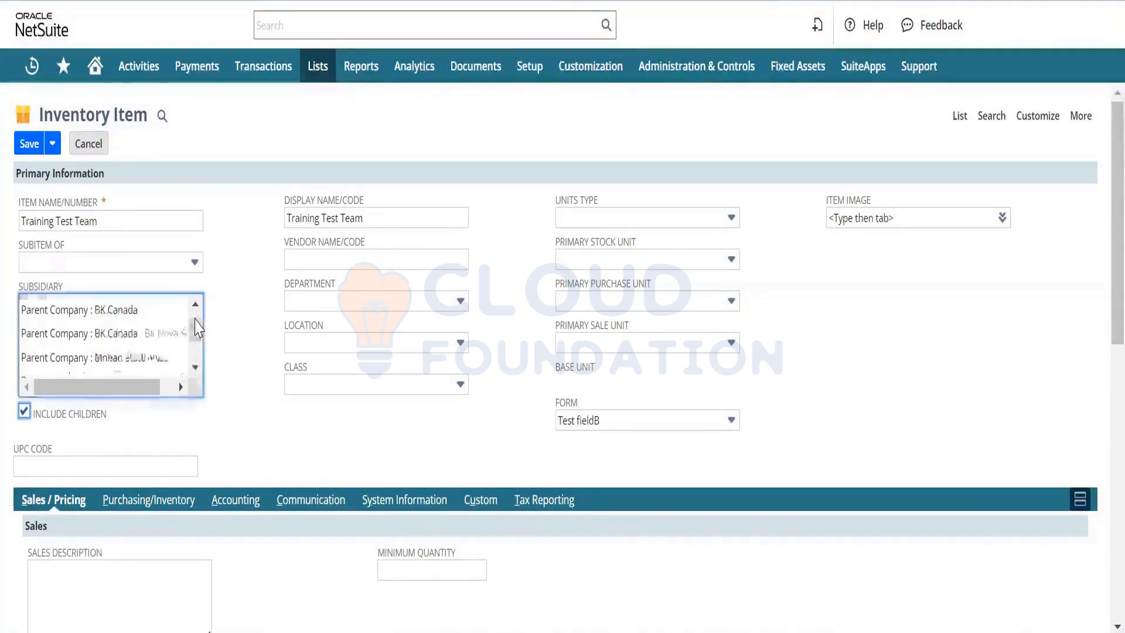
left_click(118, 308)
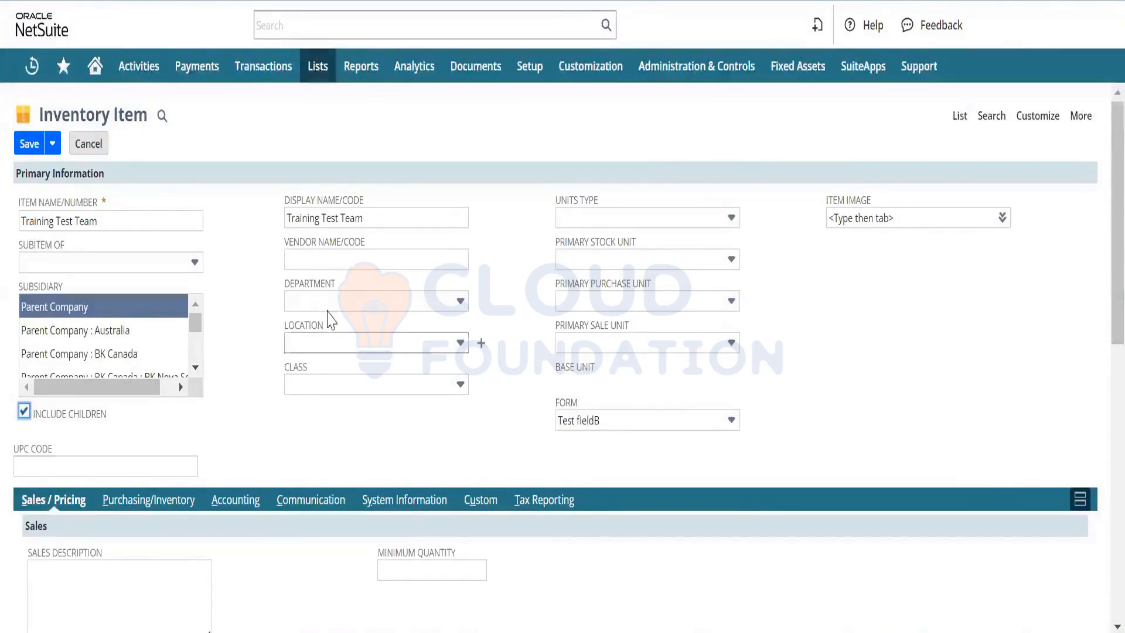
Step: Examine the Vendor Name/Code field and the available Location choices without setting either
left_click(367, 262)
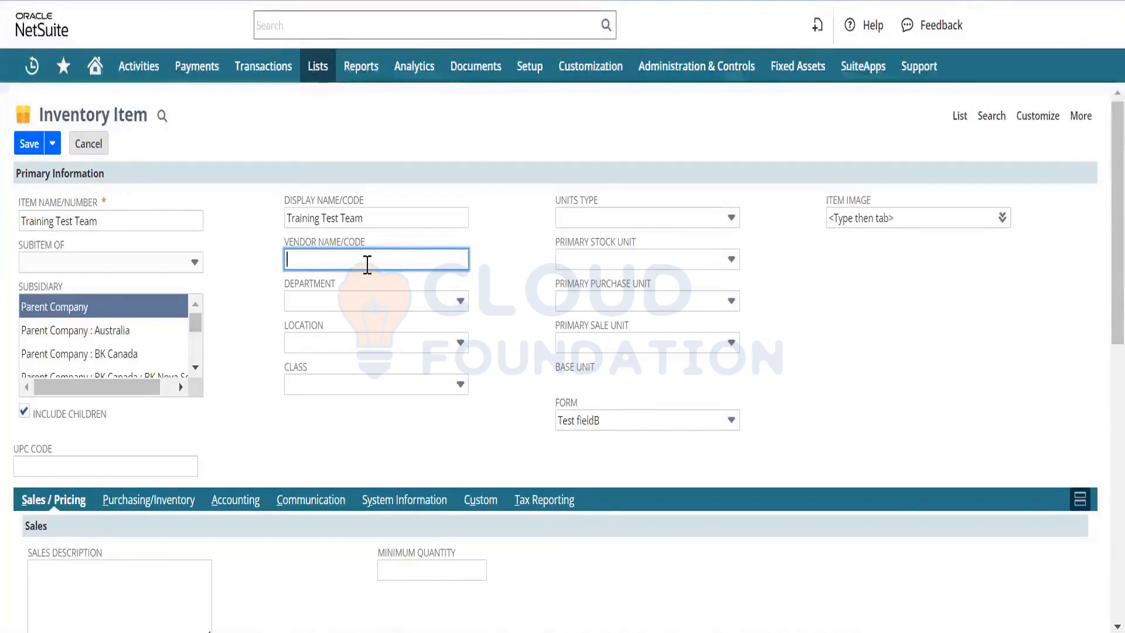
left_click(350, 343)
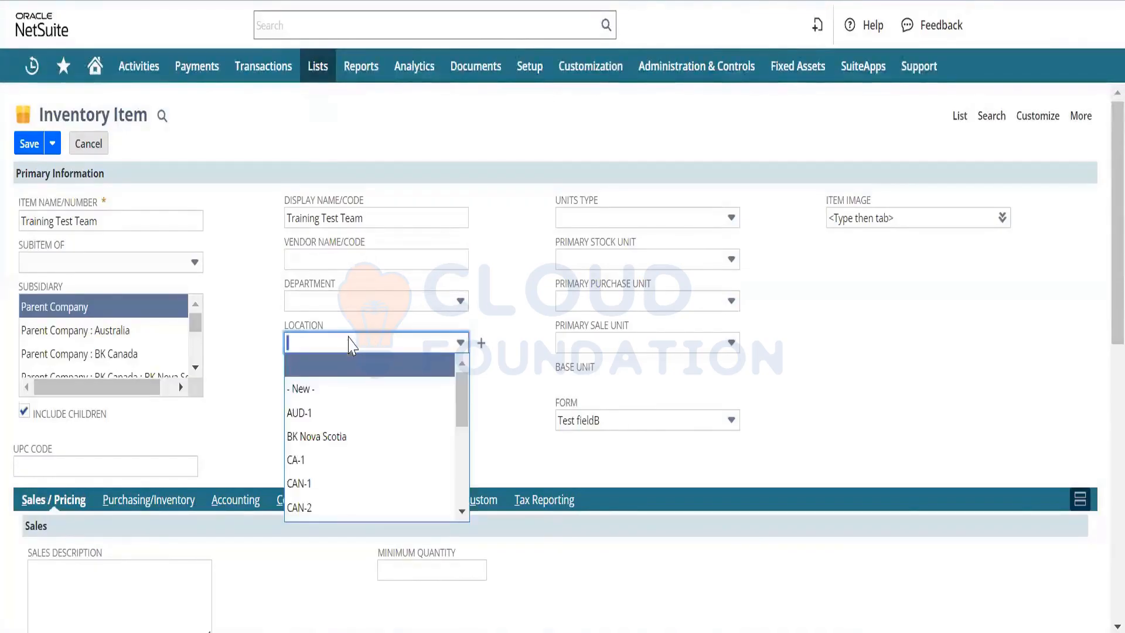
left_click(238, 263)
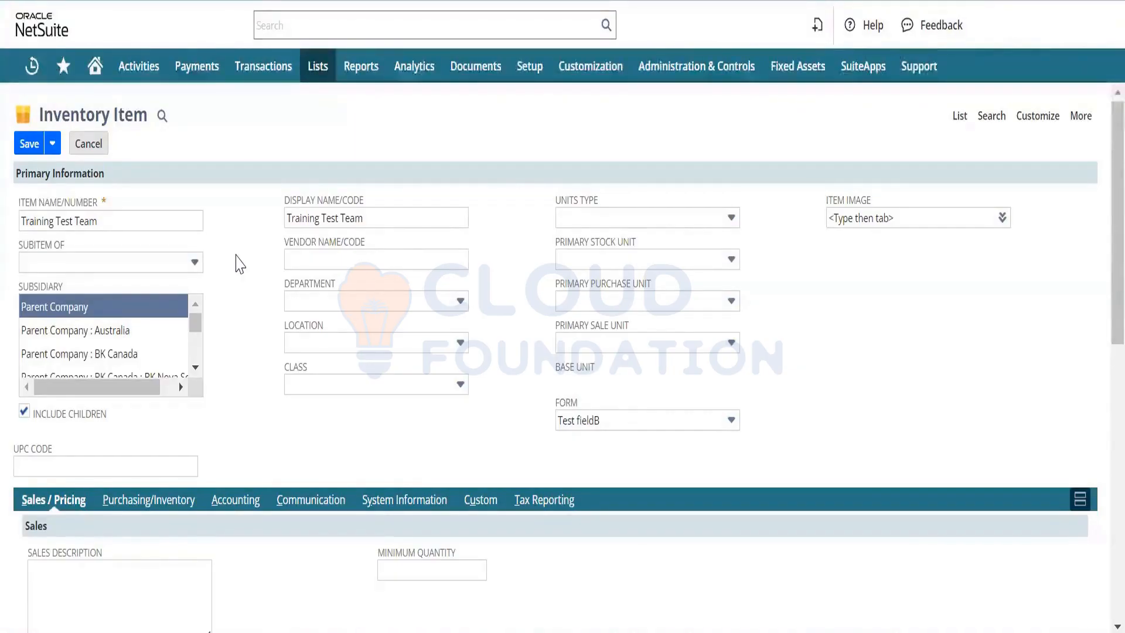
left_click(307, 258)
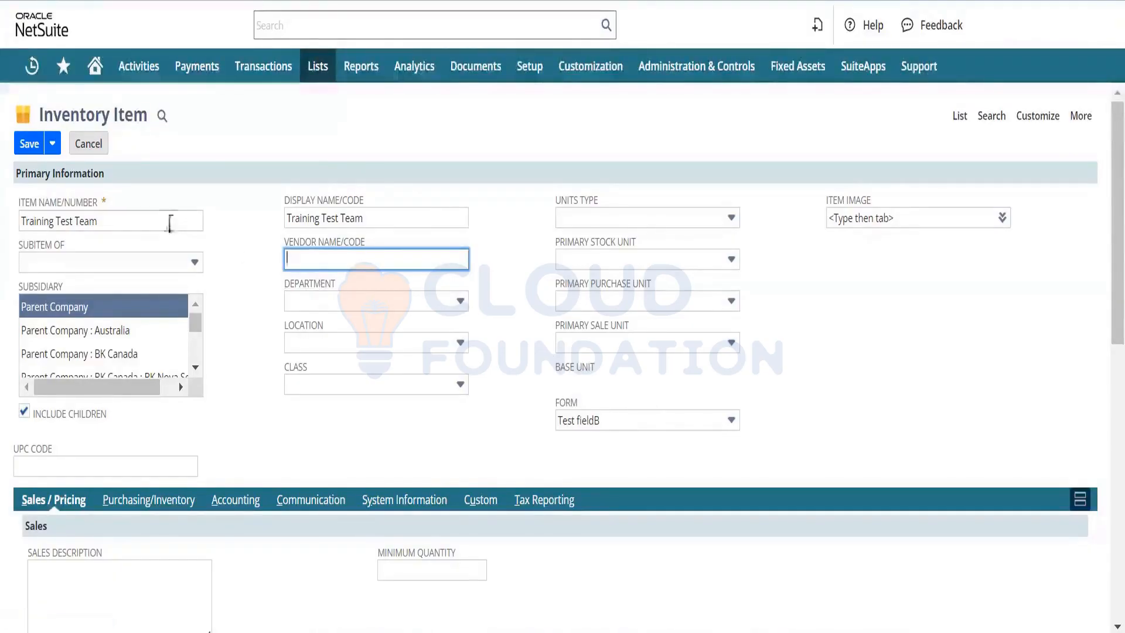
Step: Replace the item name with "Tower Crane JCB"
left_click(166, 221)
left_click_drag(165, 221, 3, 208)
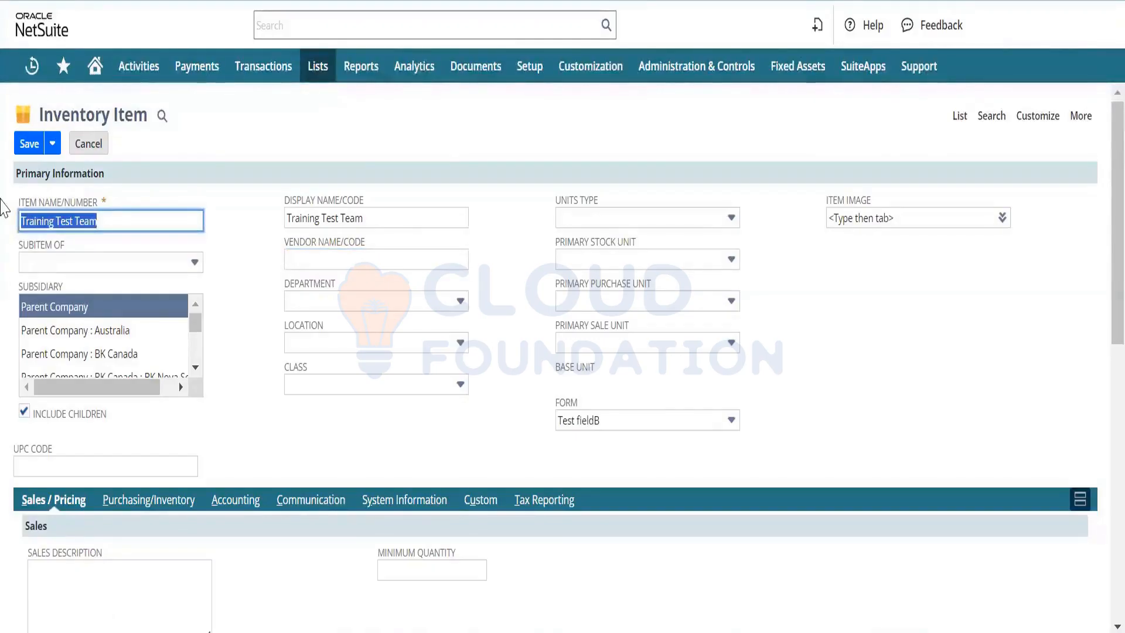
type("Tower Crab")
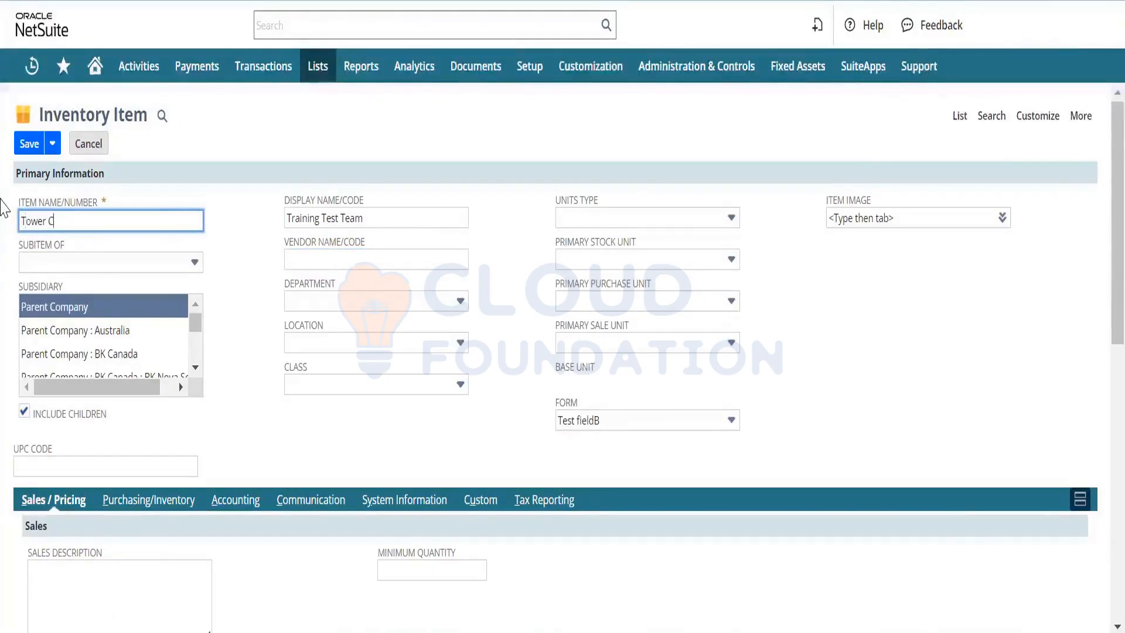
key("BackSpace")
type("ne JCB")
key("Tab")
key("Tab")
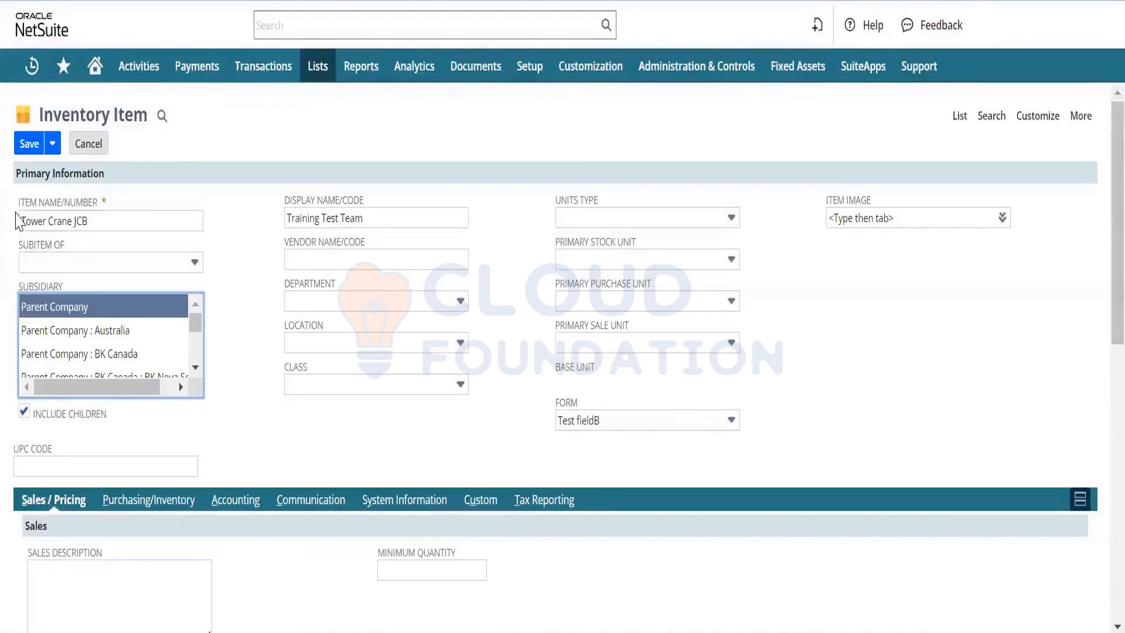
Step: Enter "JCB CRANE" as the item's vendor name/code
left_click(335, 262)
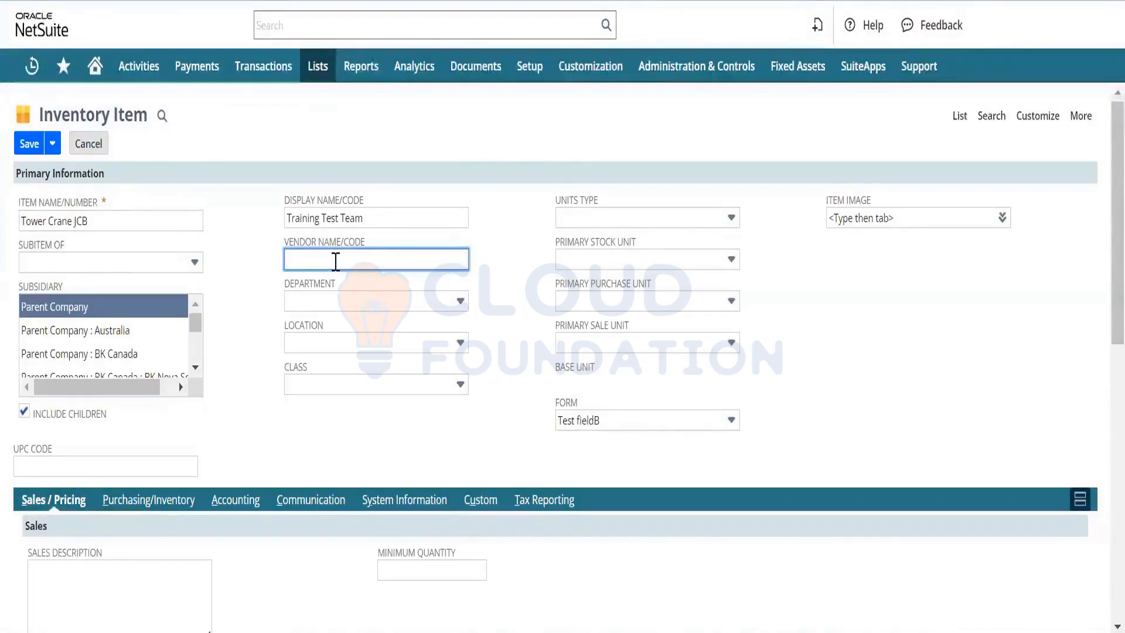
type("JCB CRANE")
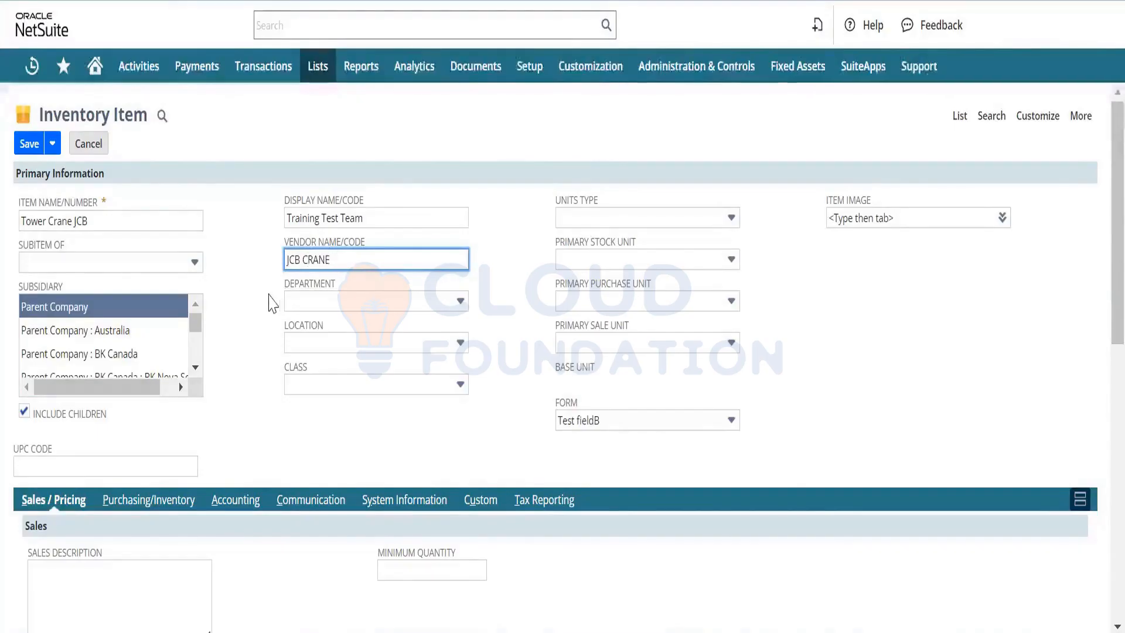
left_click(271, 303)
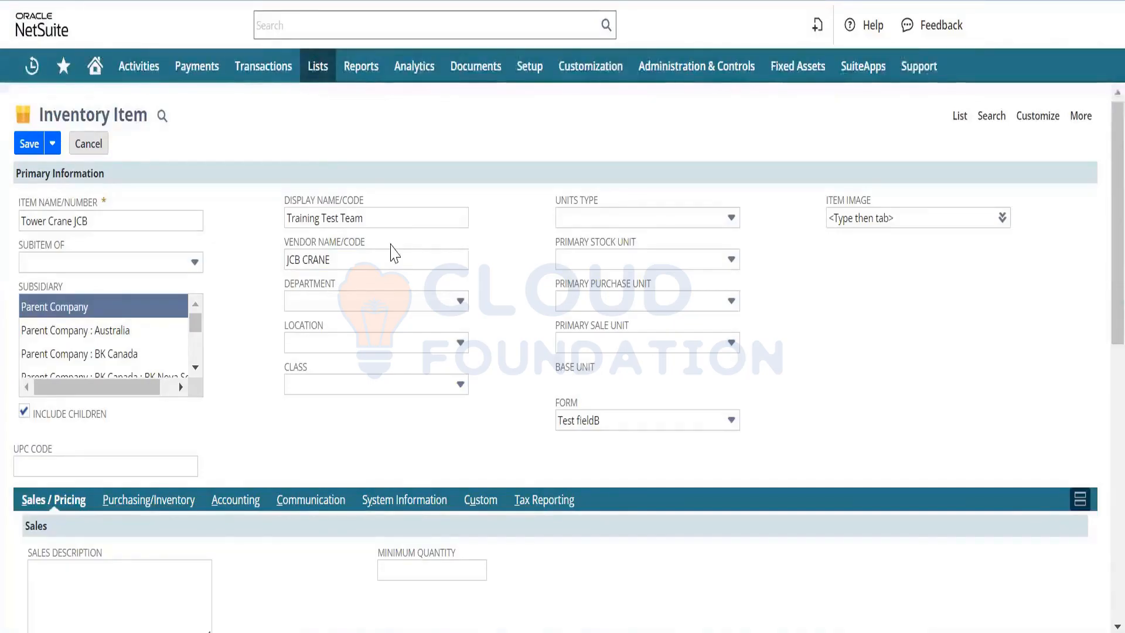
left_click(359, 257)
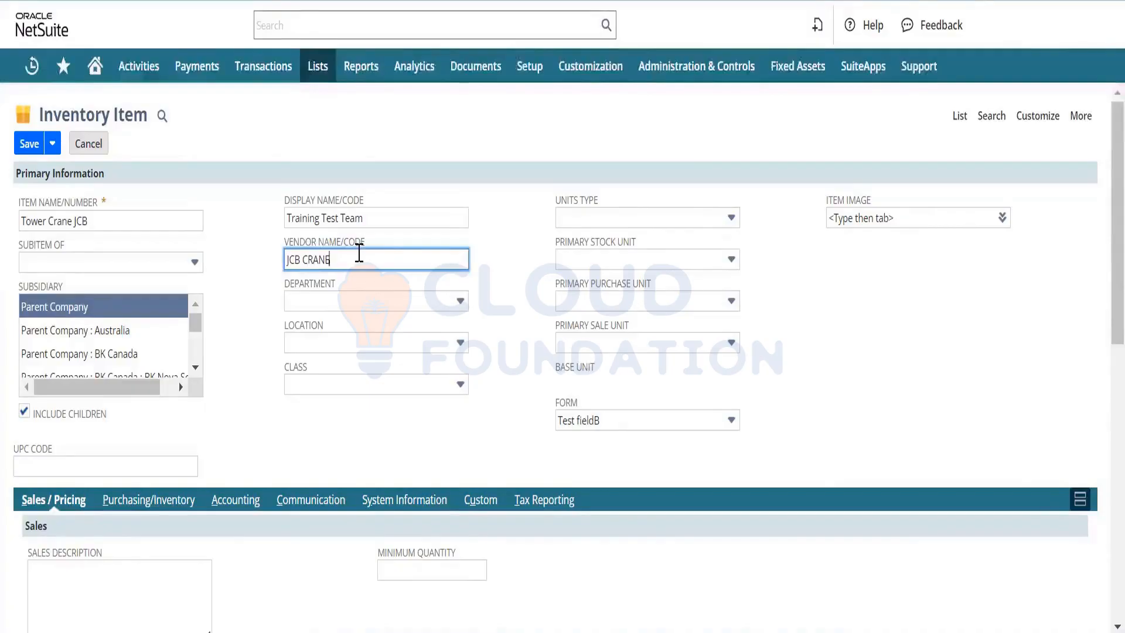
Step: Classify the item under the Administration department, location AUD-1 and Class-A
left_click(369, 302)
left_click(359, 373)
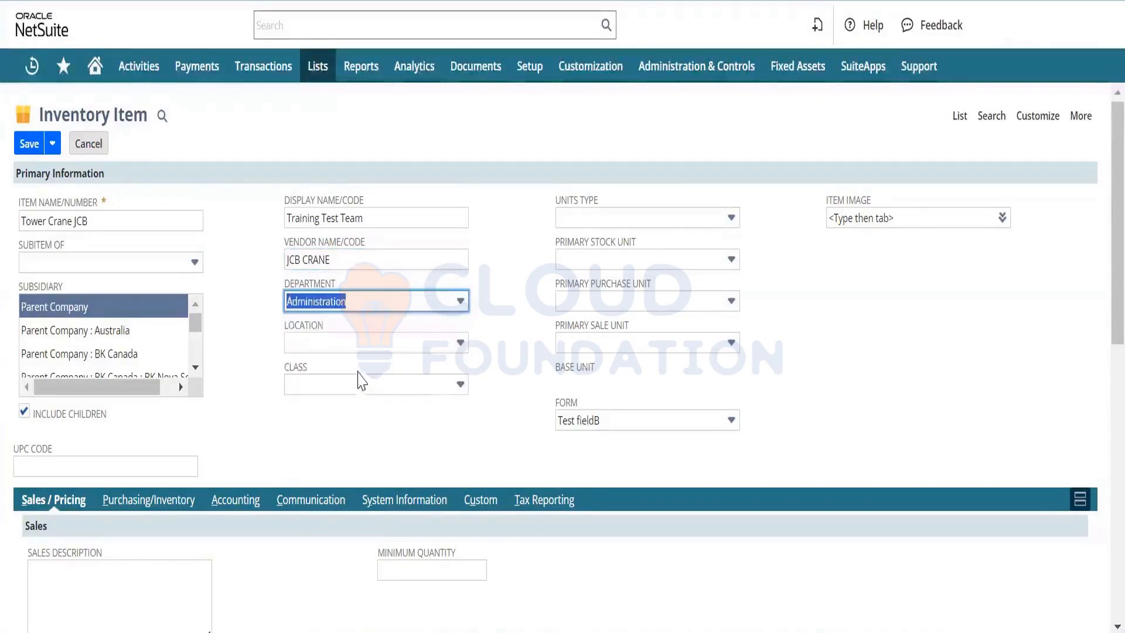
left_click(391, 346)
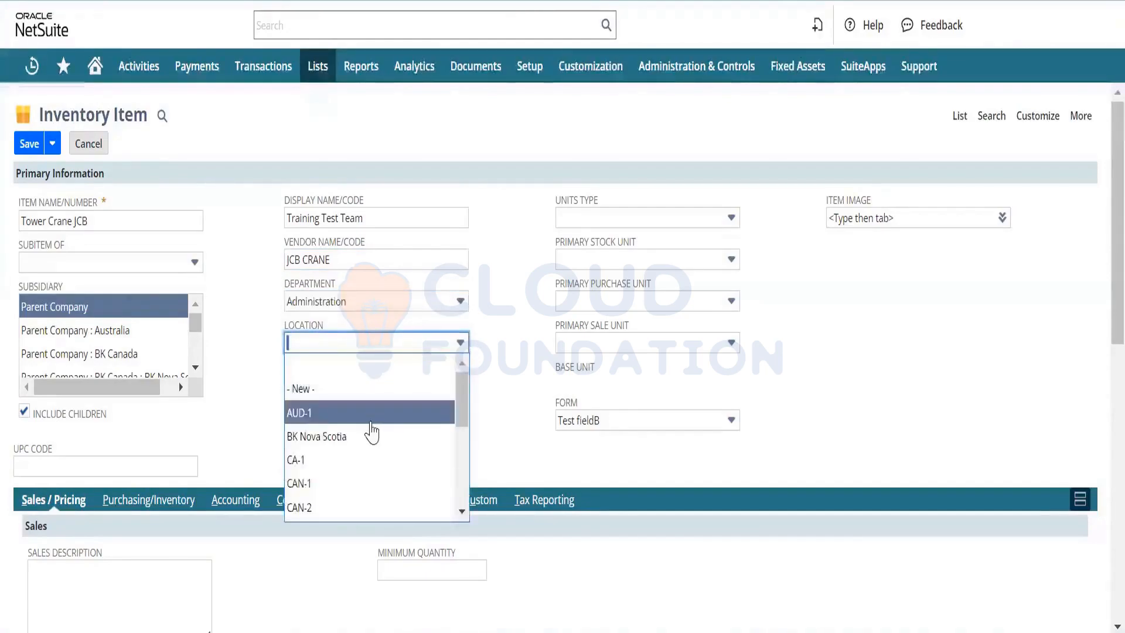
left_click(371, 413)
left_click(411, 387)
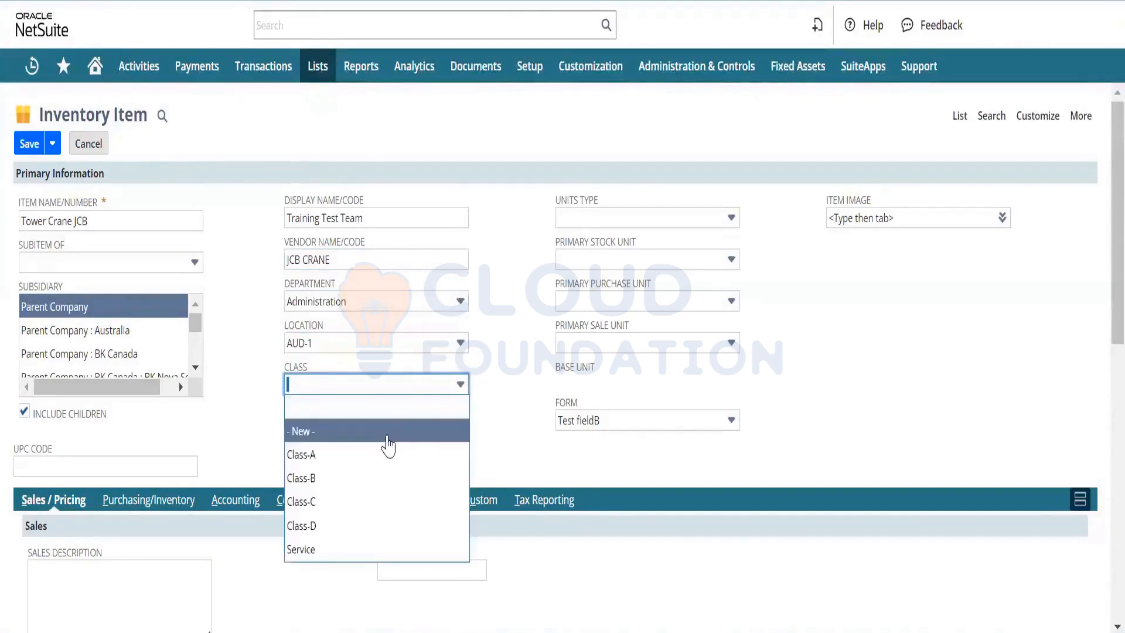
left_click(384, 454)
left_click(352, 445)
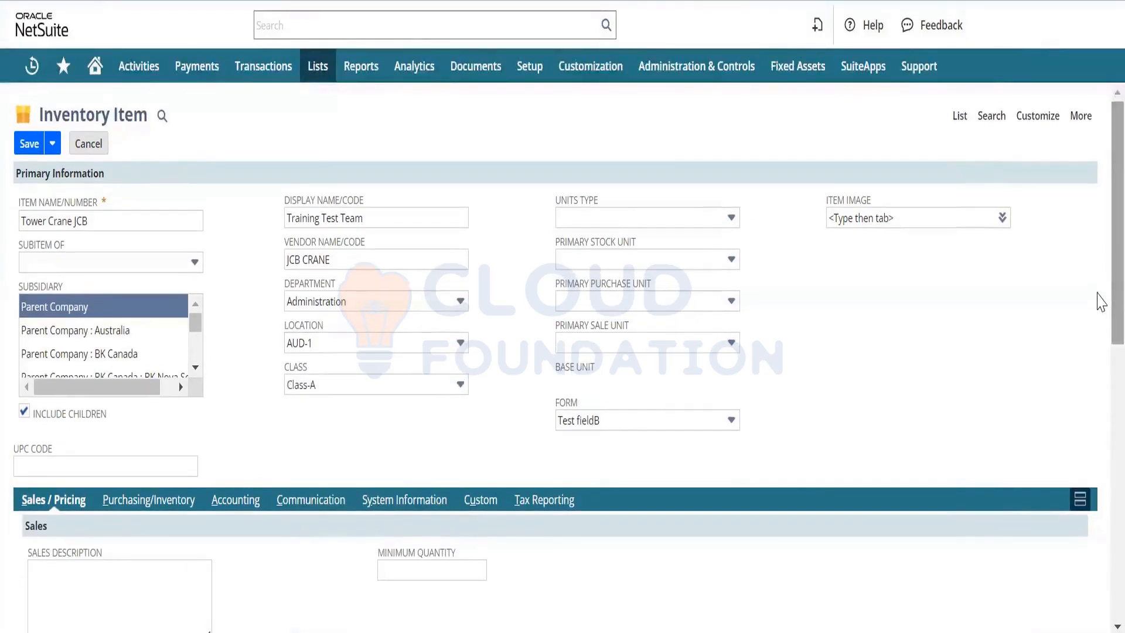
Step: Set the item's units type to Area and check the available primary stock units
left_click(657, 222)
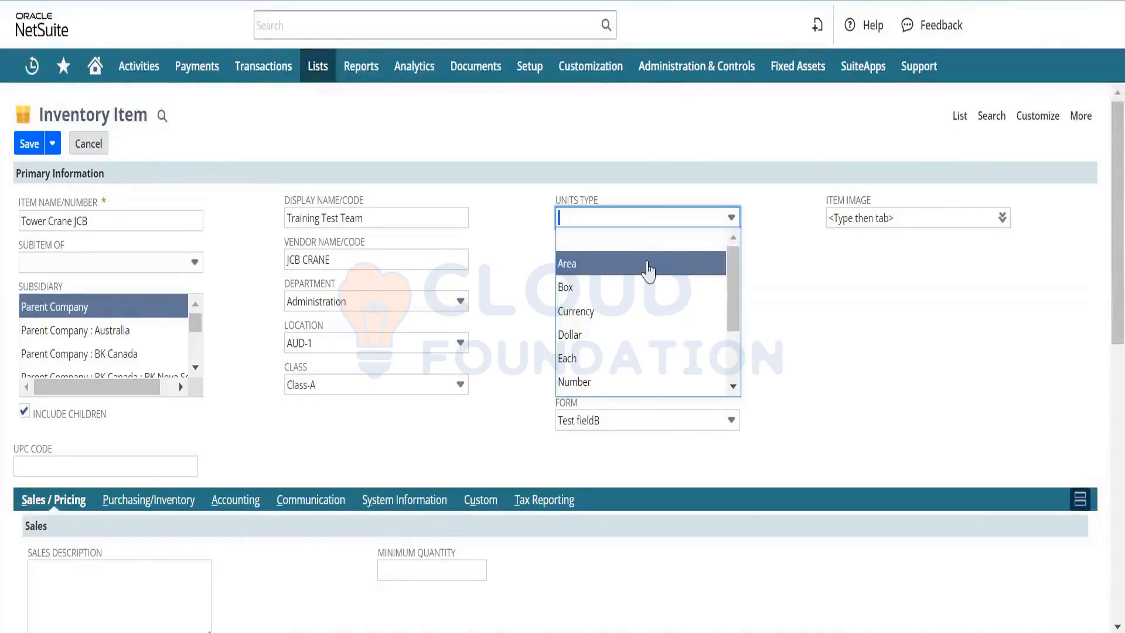
left_click(648, 266)
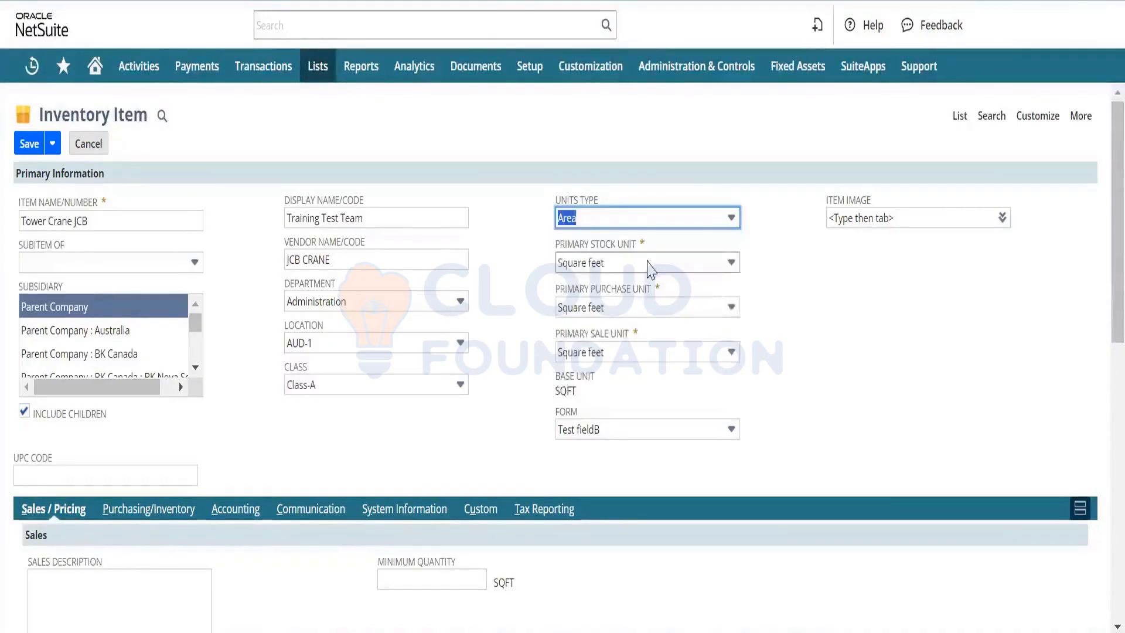
left_click(648, 264)
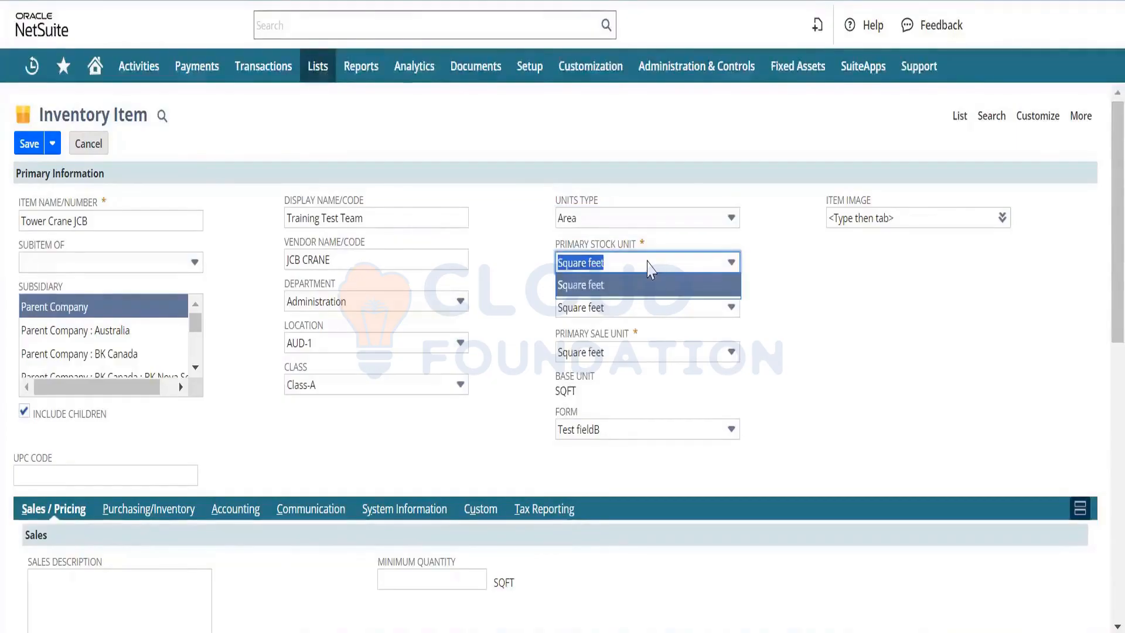
left_click(649, 262)
Step: Set the item's units type to Weight
left_click(638, 220)
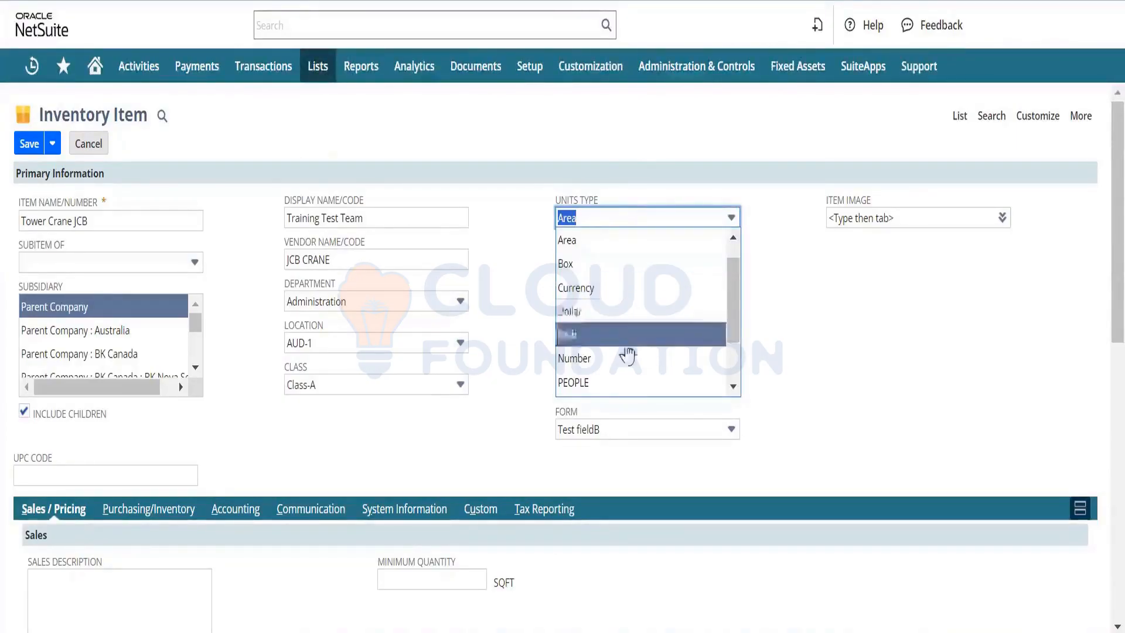
left_click_drag(734, 300, 742, 354)
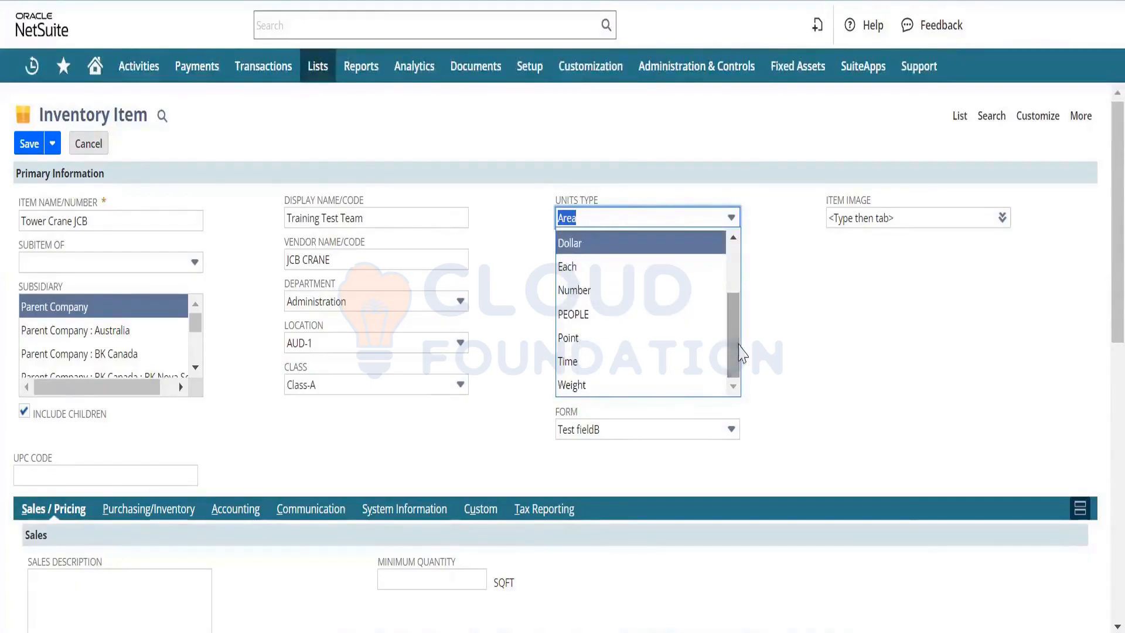
left_click(668, 386)
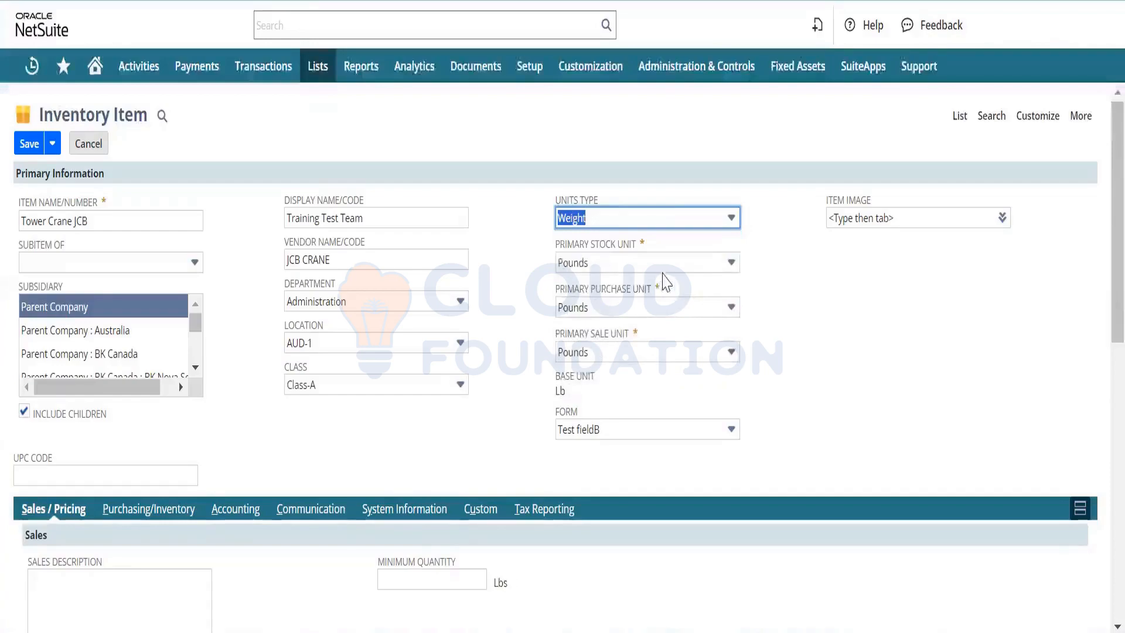
Step: Check which primary stock units are available for the Weight units type
left_click(655, 267)
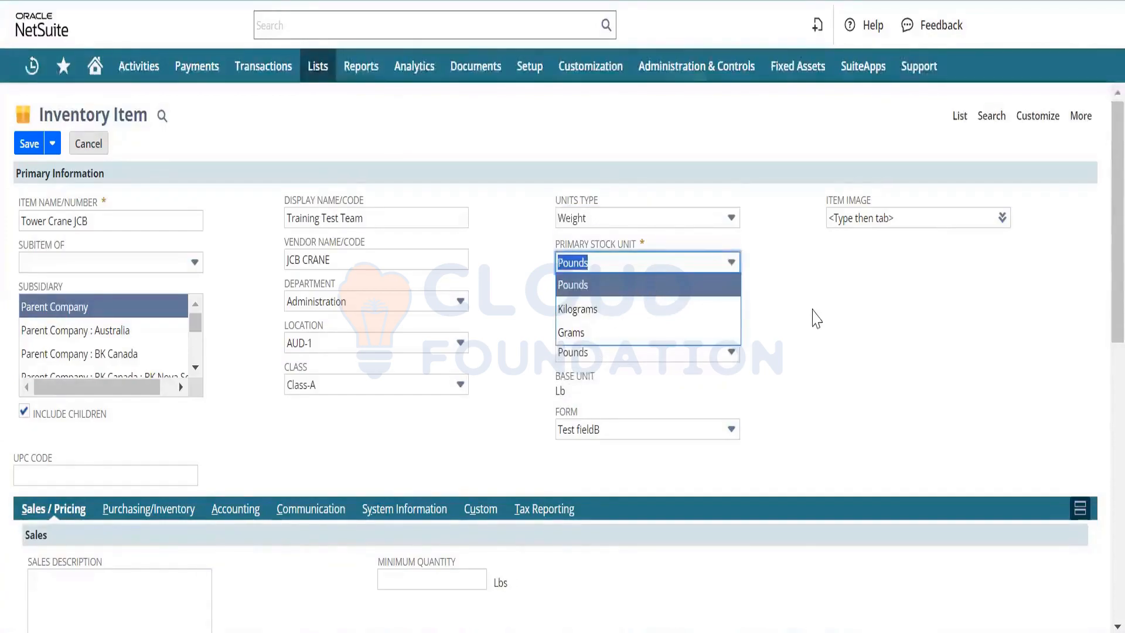
left_click(820, 318)
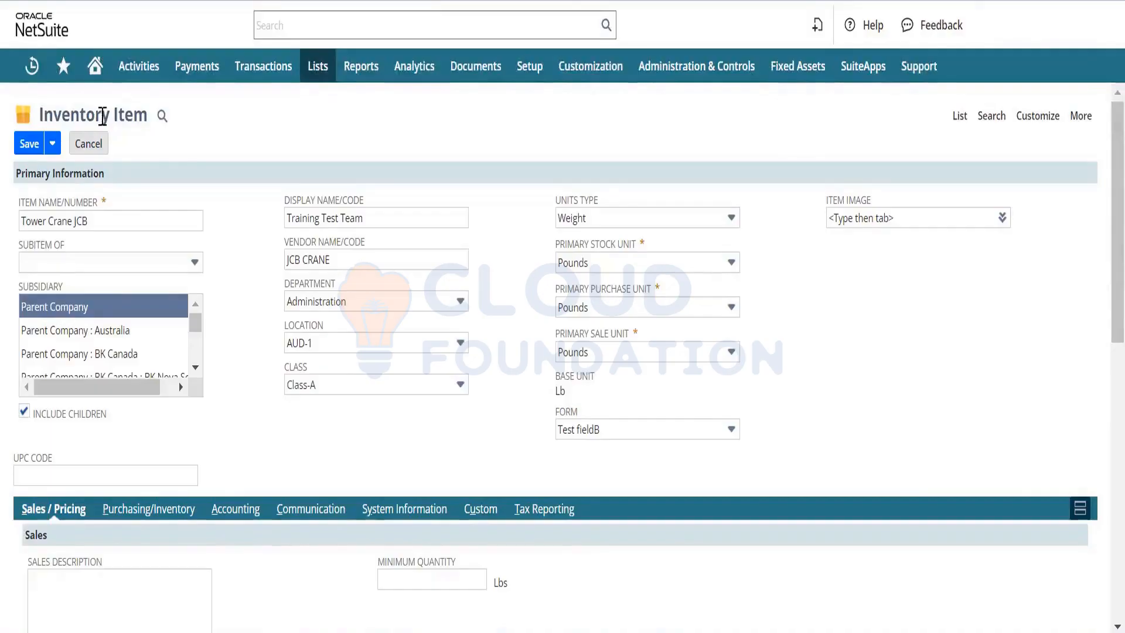
Step: Replace the item name/number and the vendor name/code with "Iridium"
triple_click(137, 228)
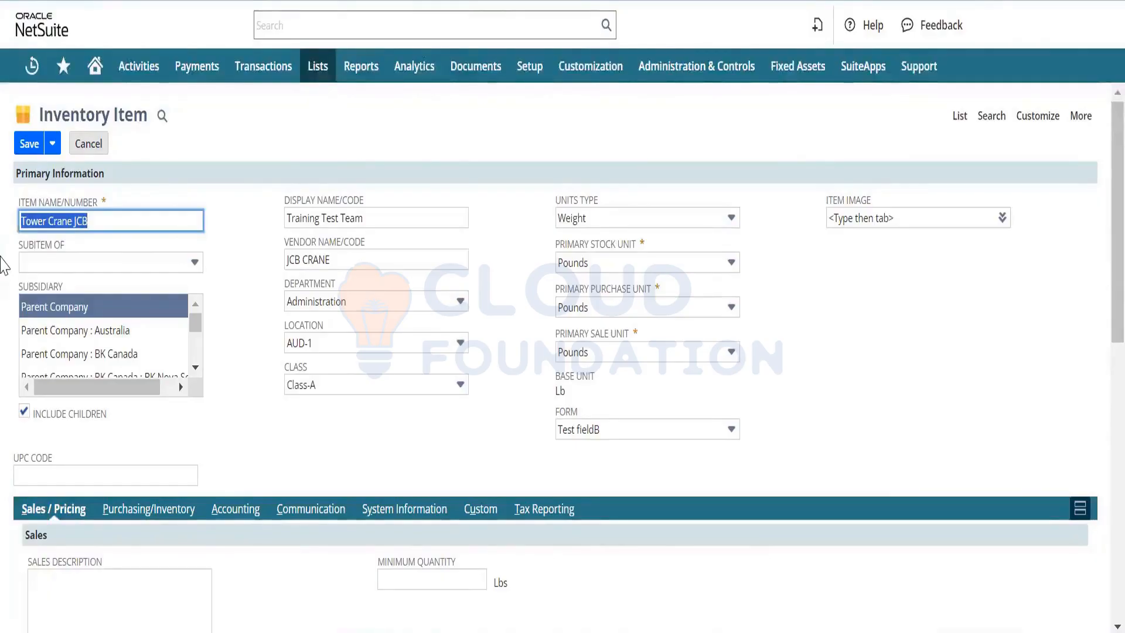
key("BackSpace")
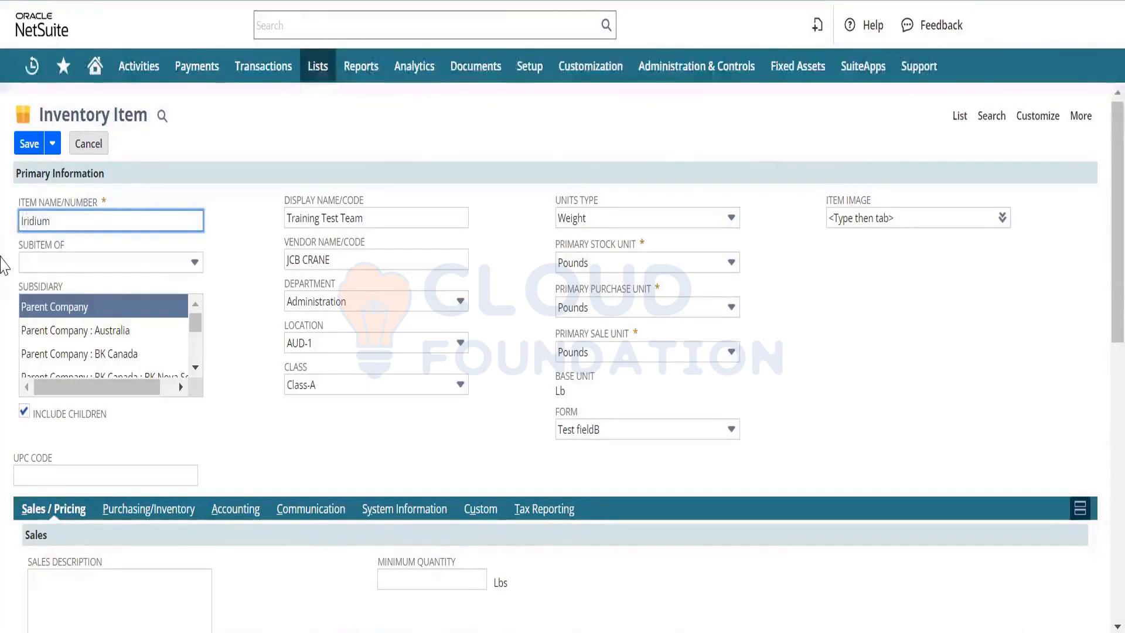
key("ctrl+a")
key("ctrl+c")
key("Tab")
key("Tab")
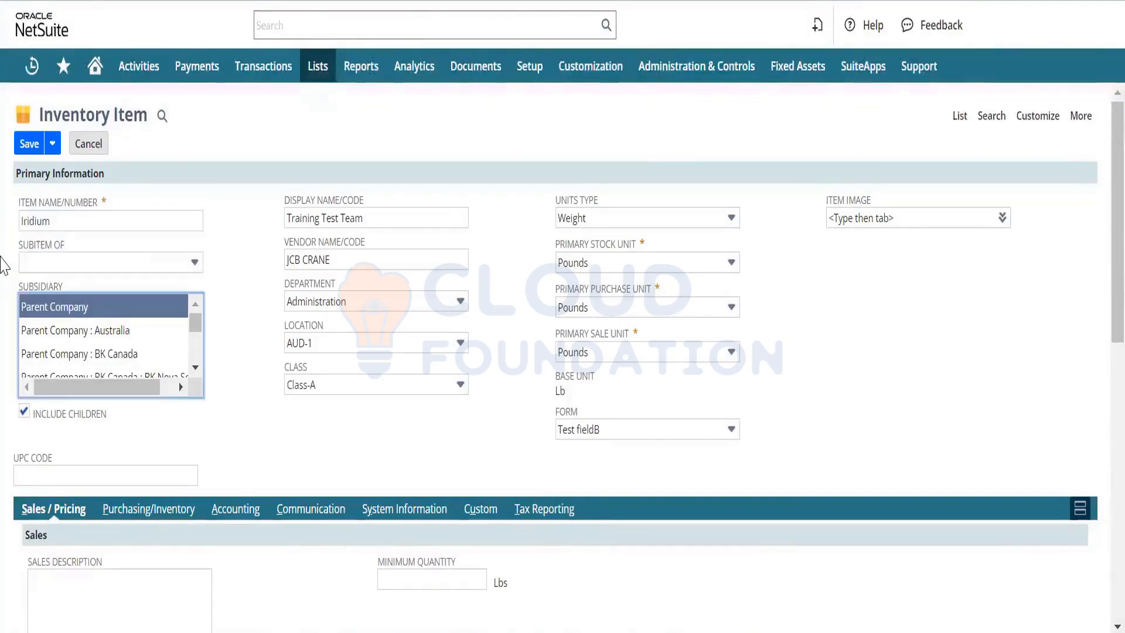
left_click(324, 260)
key("ctrl+a")
key("ctrl+v")
key("Tab")
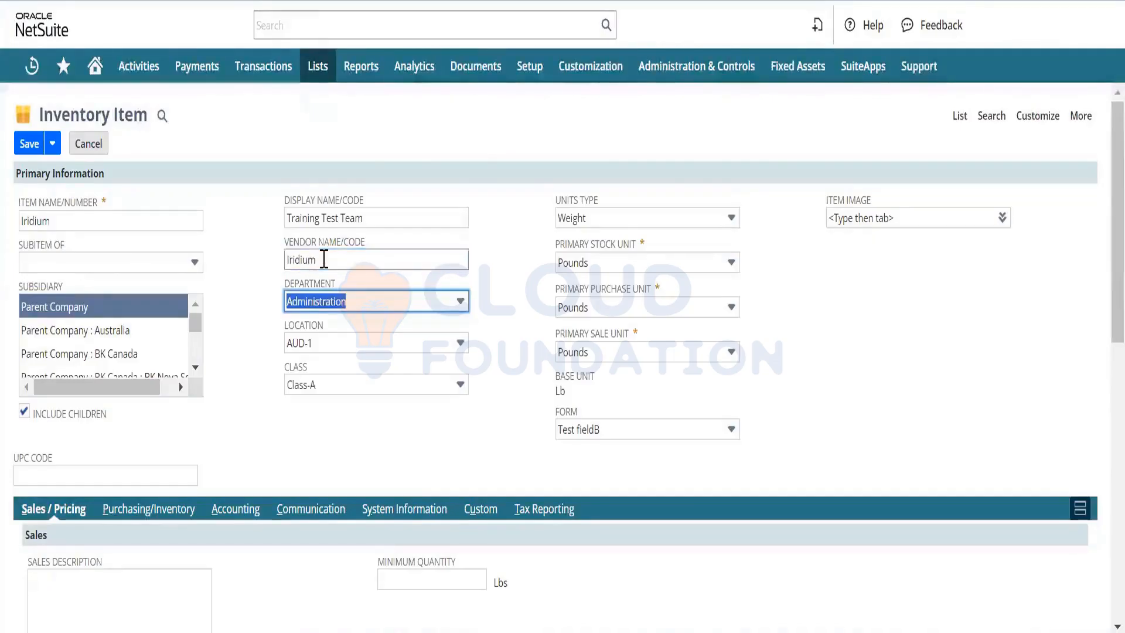
Step: Set the item's primary purchase unit to Kilograms and its primary sale unit to Grams
left_click(624, 312)
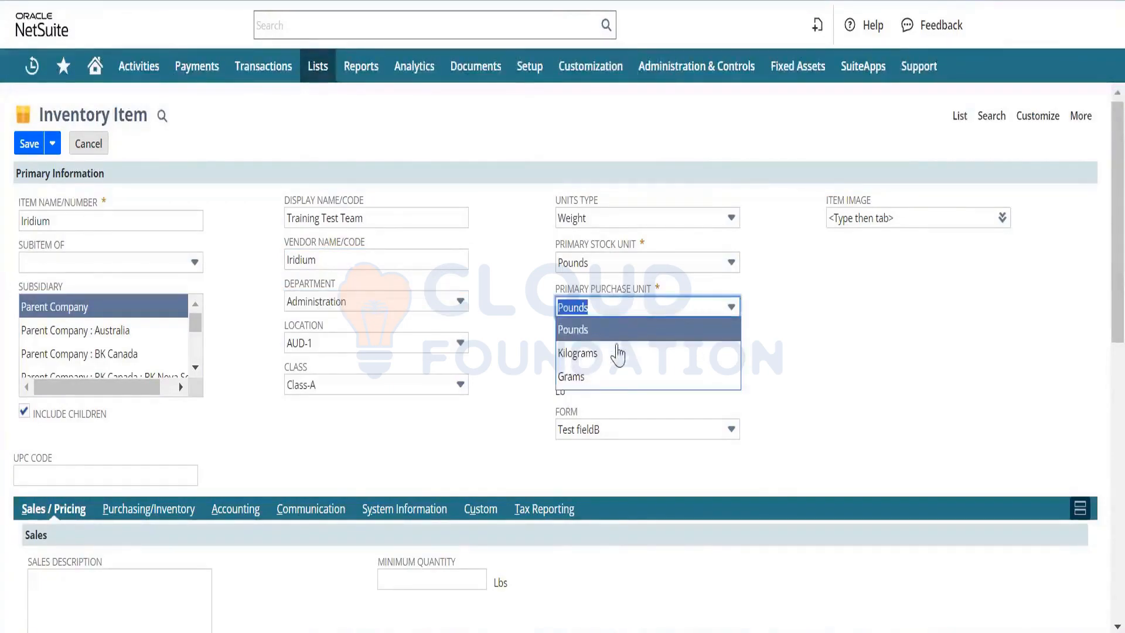
left_click(619, 353)
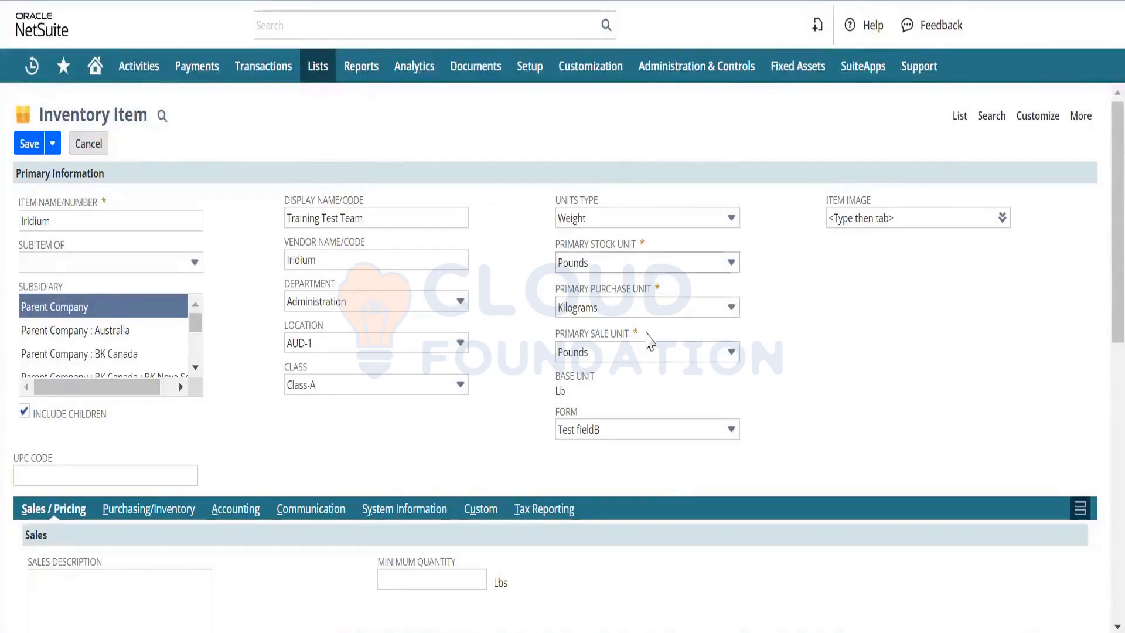
left_click(647, 353)
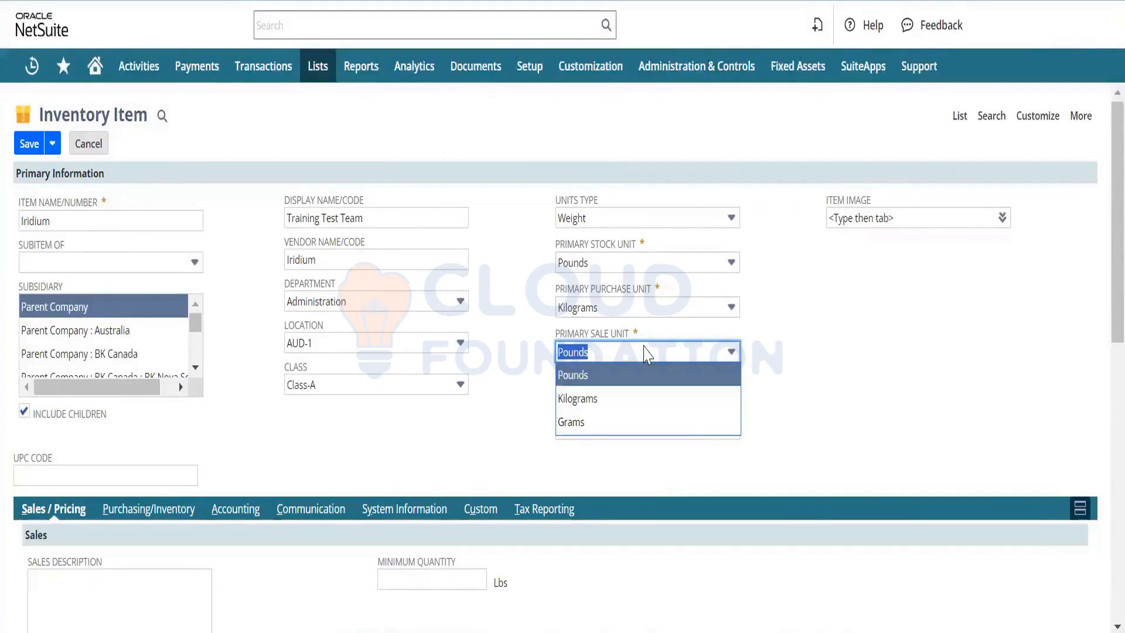
left_click(612, 428)
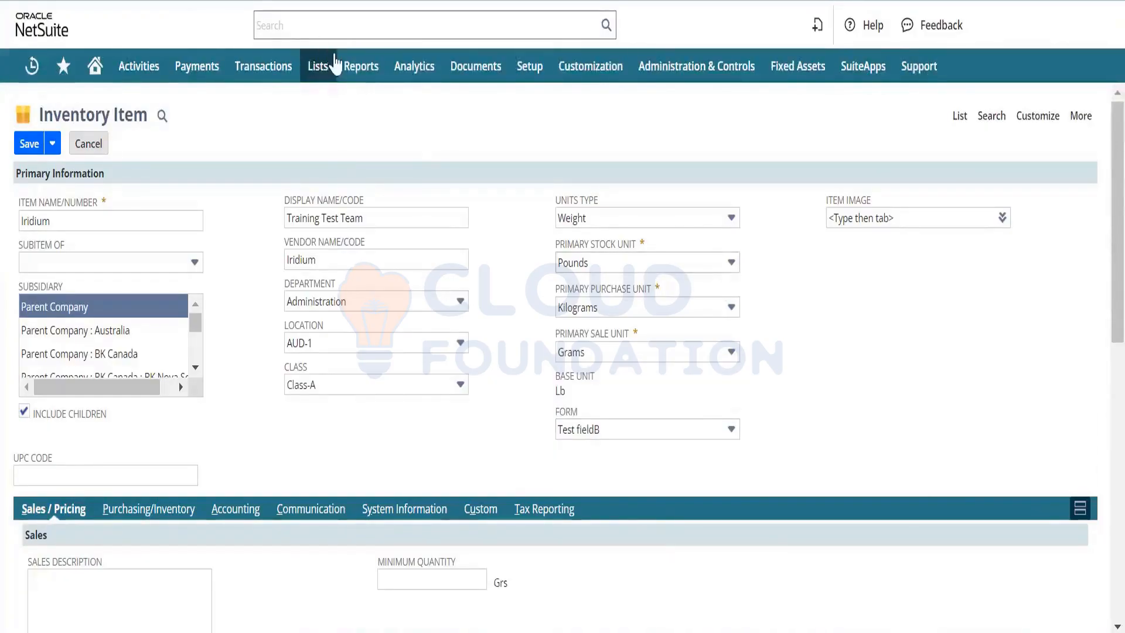
Step: Open the Units Of Measure list separately and examine the conversion rates of the Weight units type
mouse_move(324, 68)
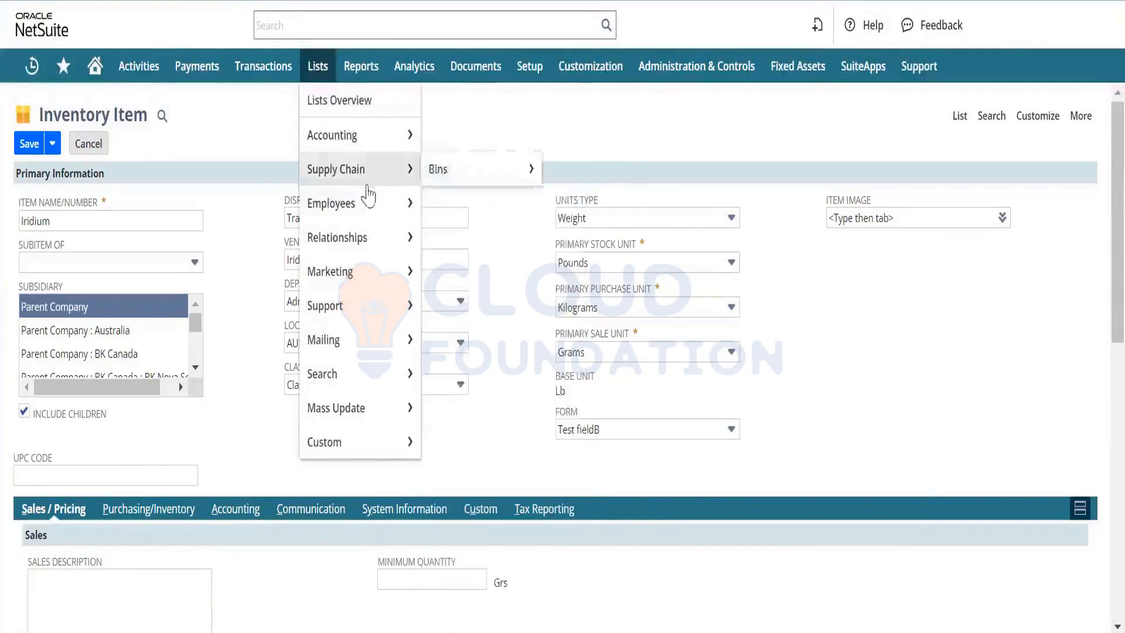
mouse_move(371, 269)
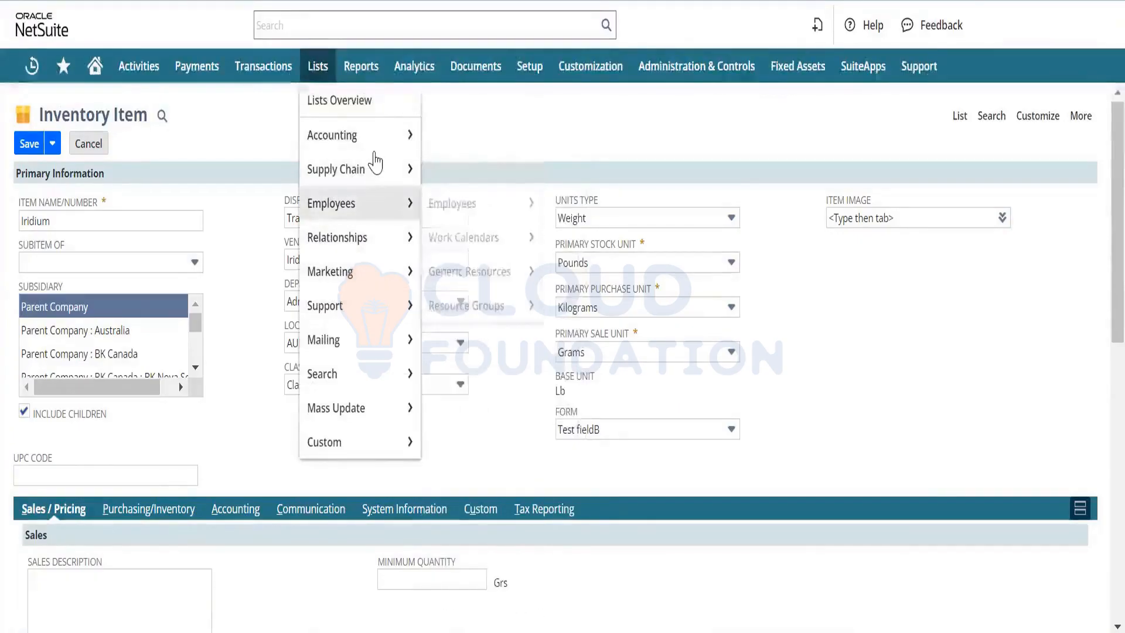
mouse_move(376, 143)
mouse_move(485, 217)
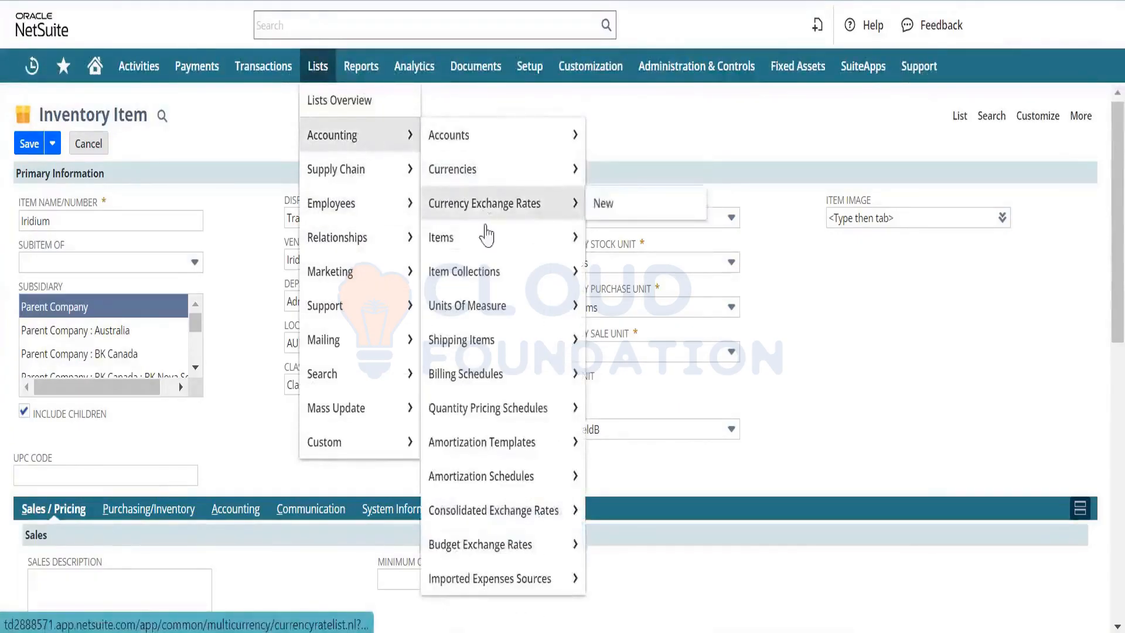
right_click(511, 308)
left_click(571, 323)
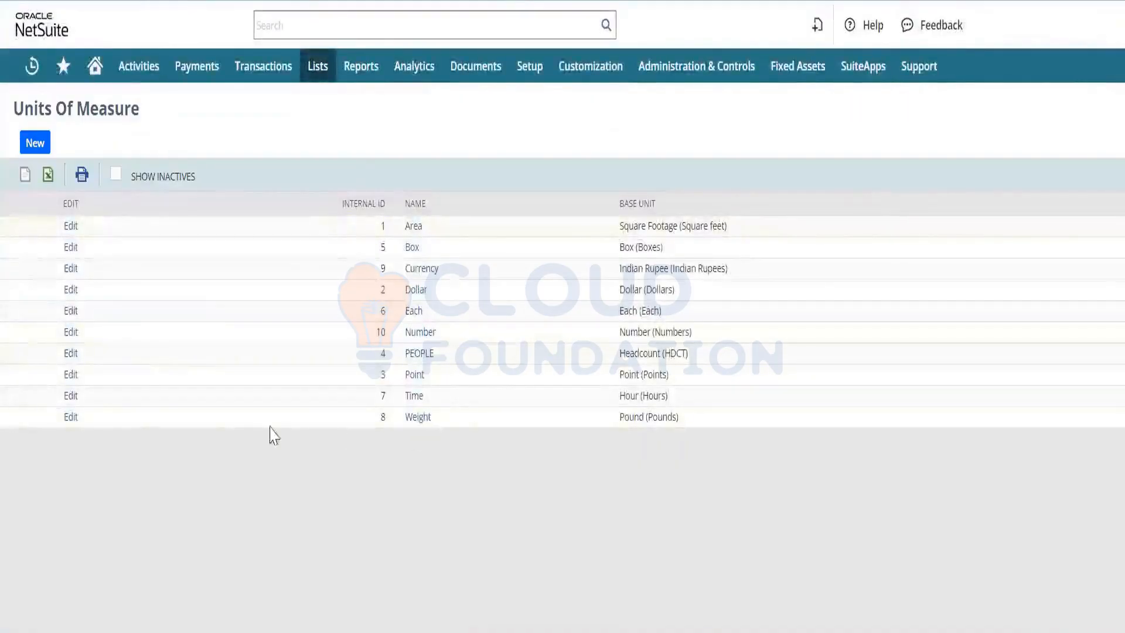
left_click(416, 417)
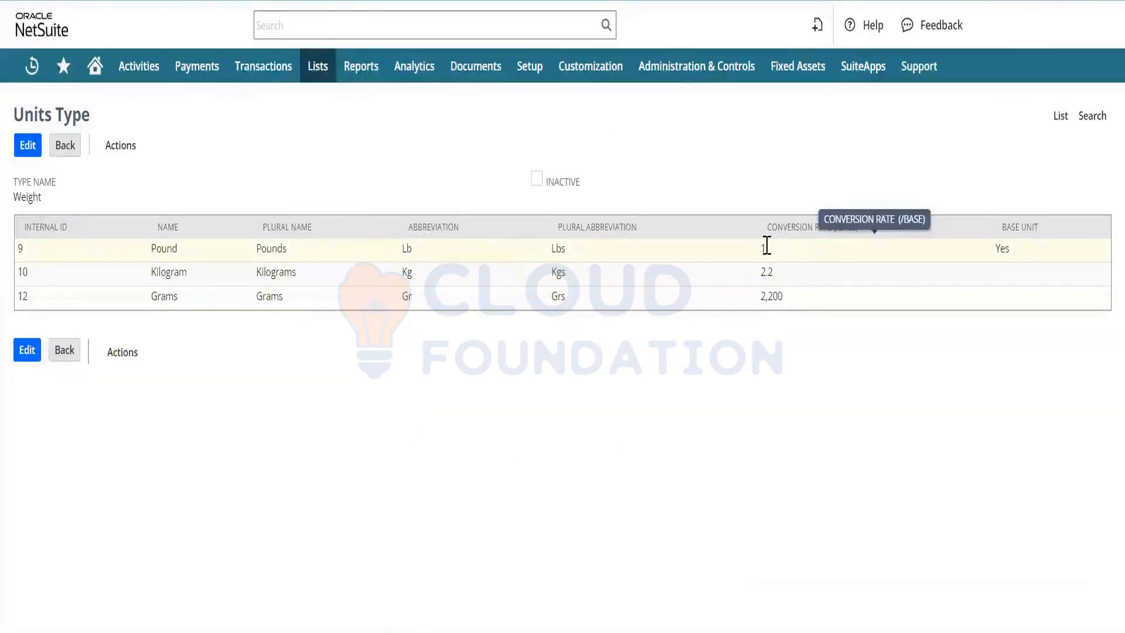
double_click(768, 272)
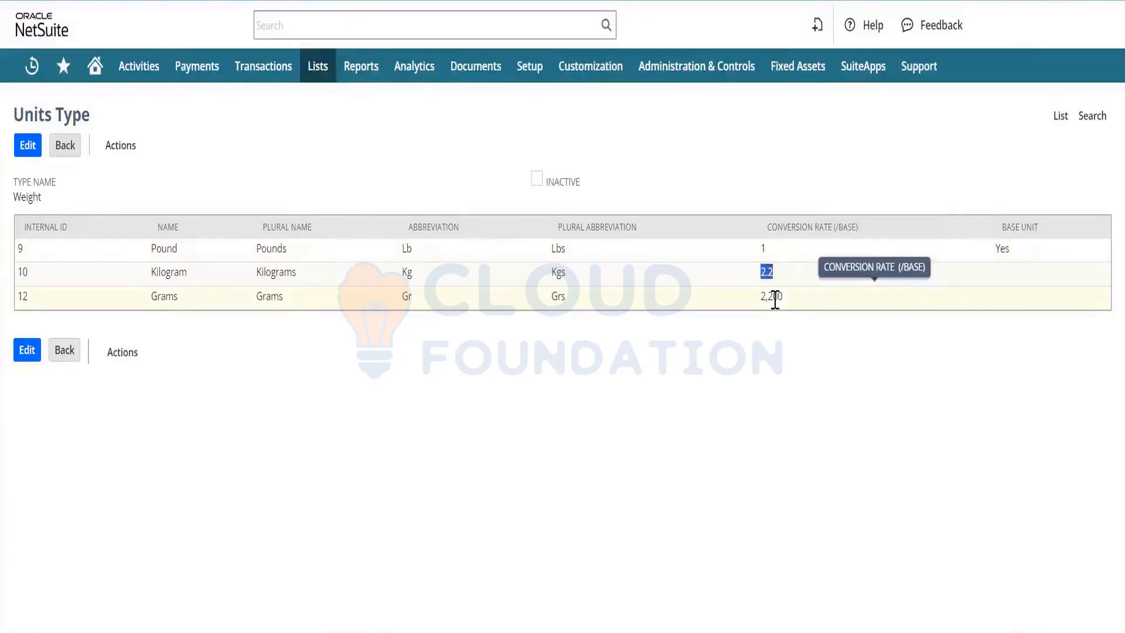
double_click(774, 297)
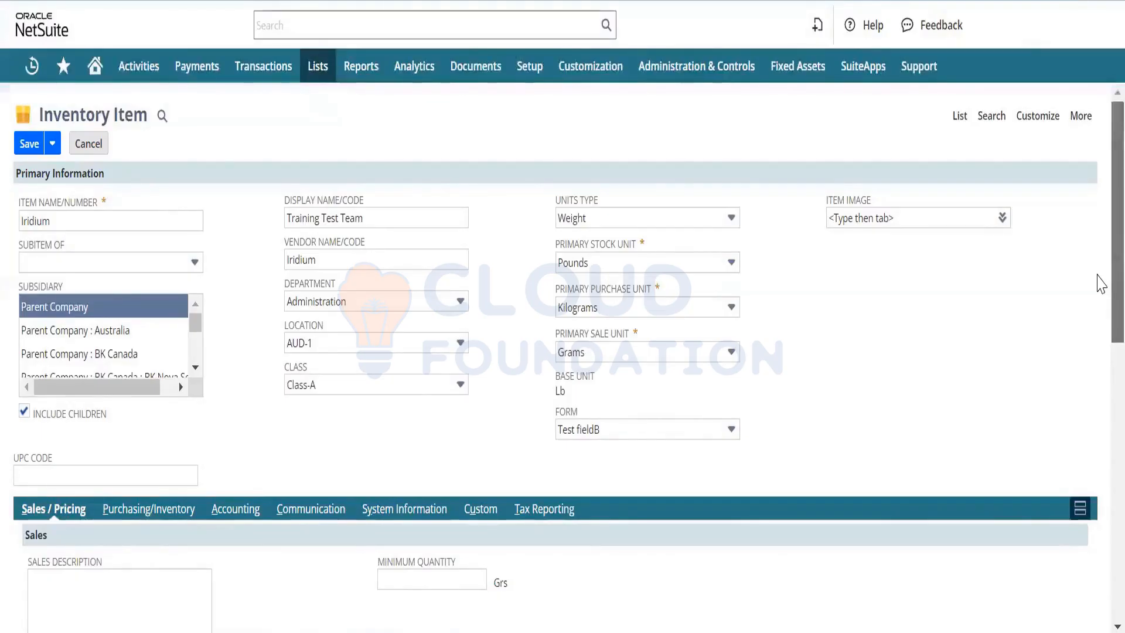
Step: Switch the inventory item's form to Standard Inventory Part Form
left_click(920, 216)
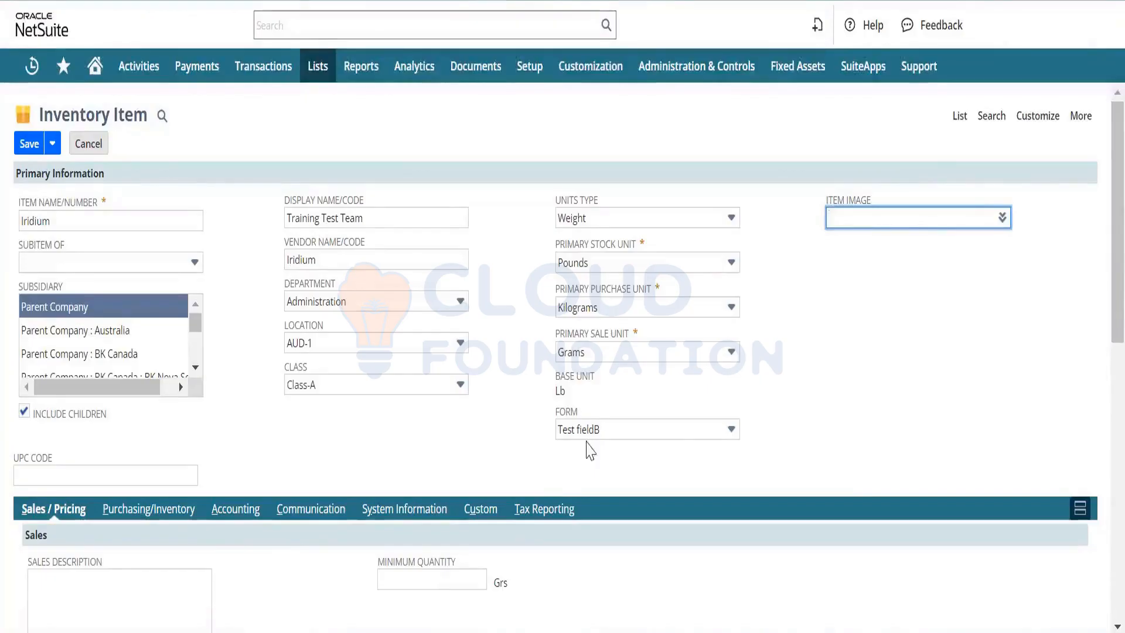
left_click(570, 414)
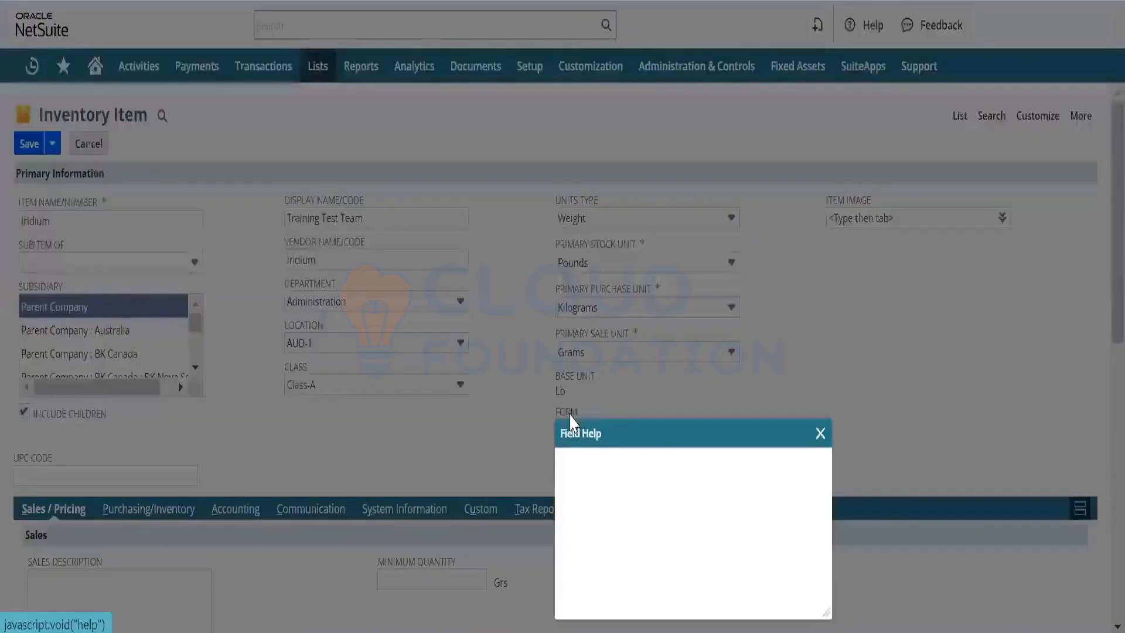
left_click(820, 433)
left_click(696, 432)
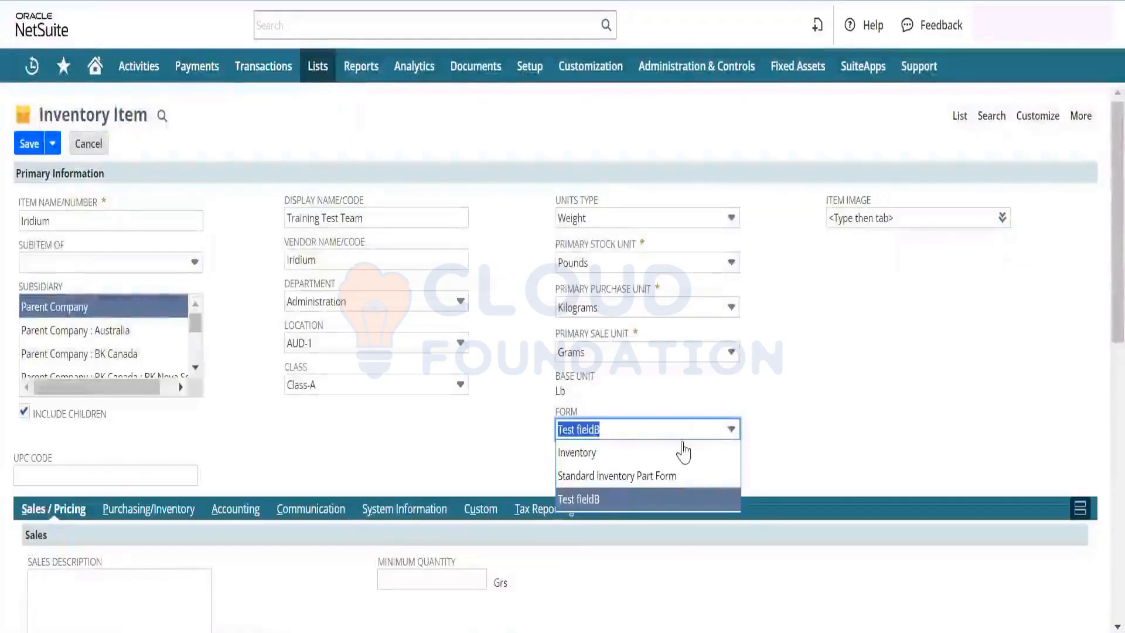
left_click(681, 478)
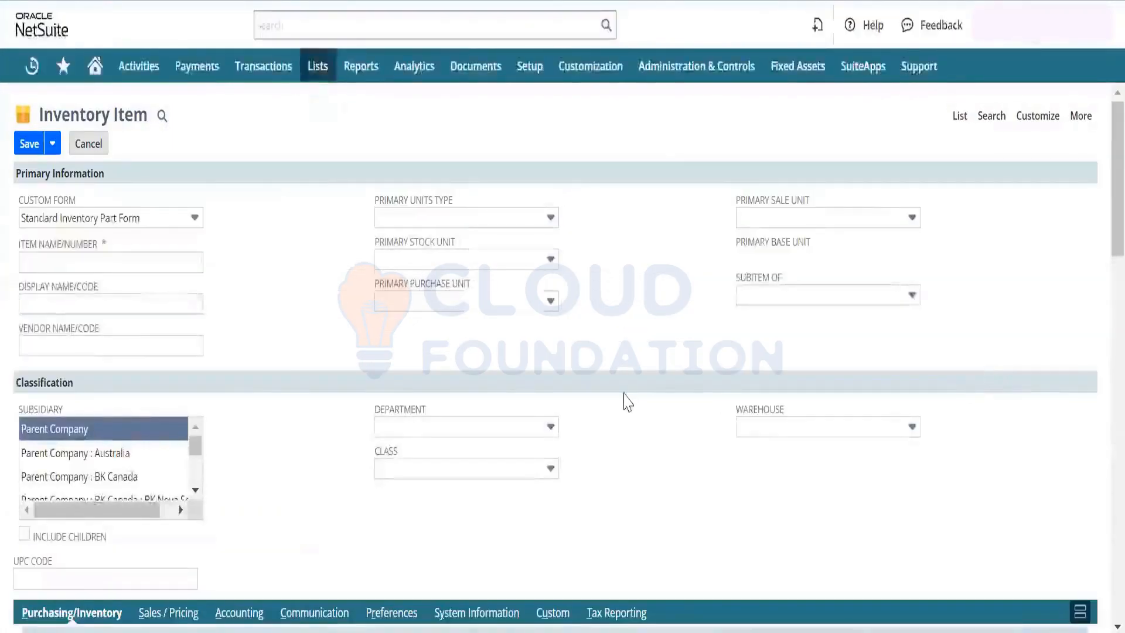
Step: Enter "Iridium" as the item name/number, display name/code and vendor name/code
left_click(130, 270)
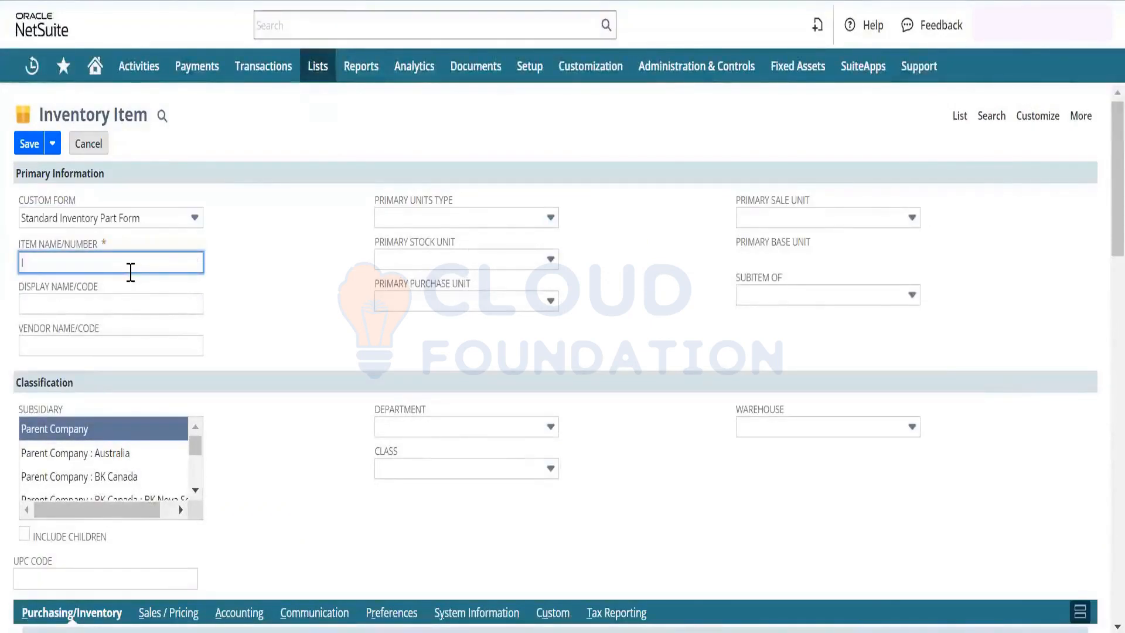
type("Iridium")
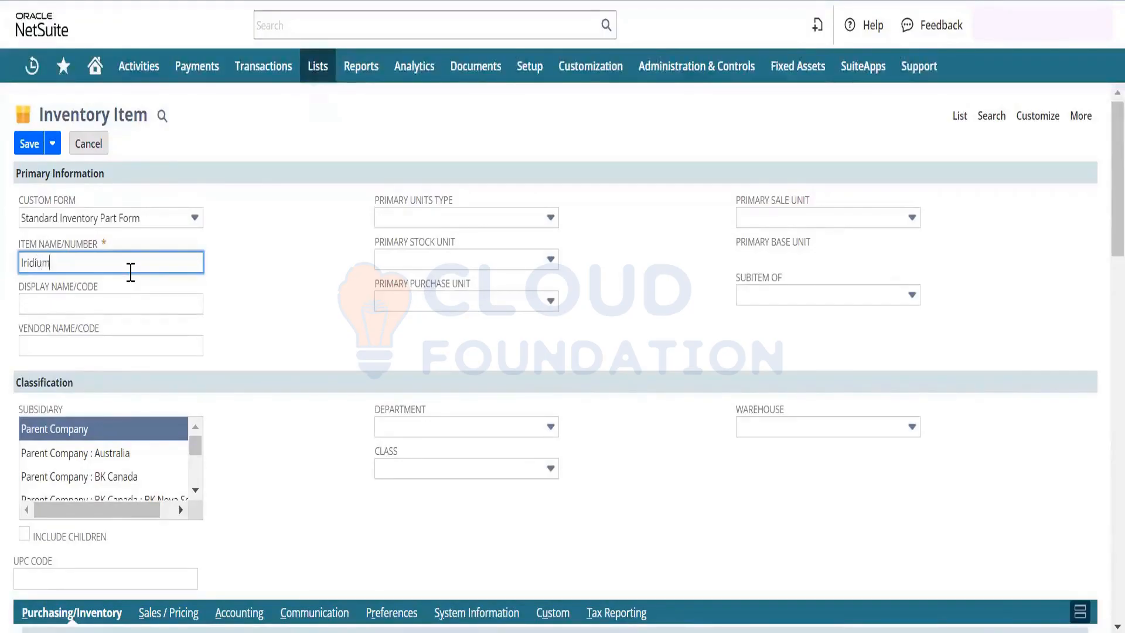
key("Tab")
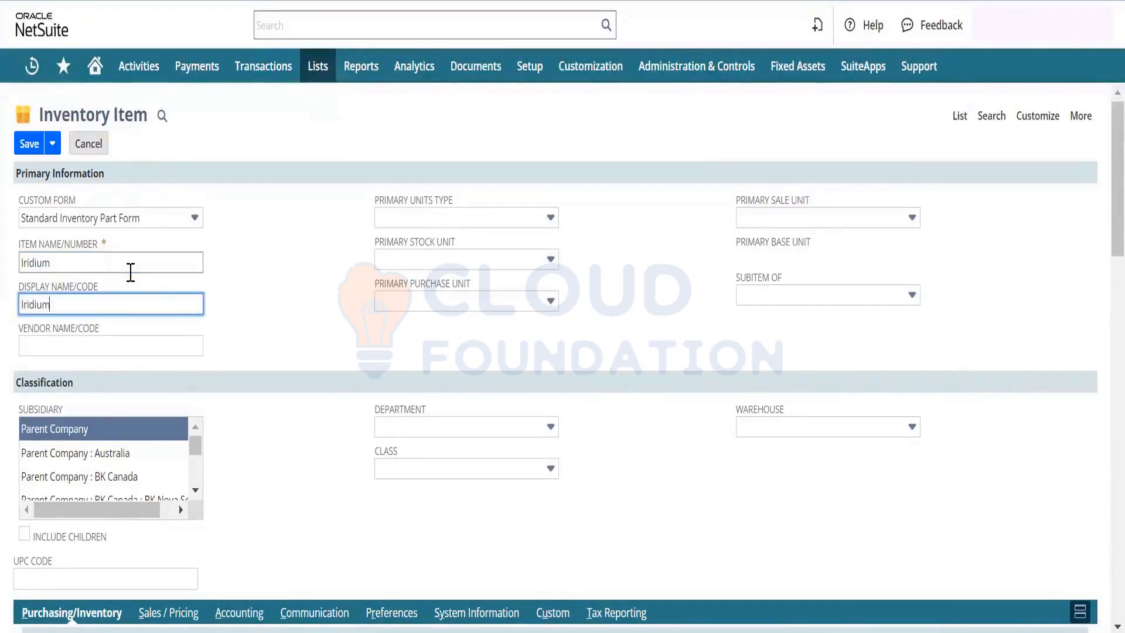
key("Tab")
key("shift+Tab")
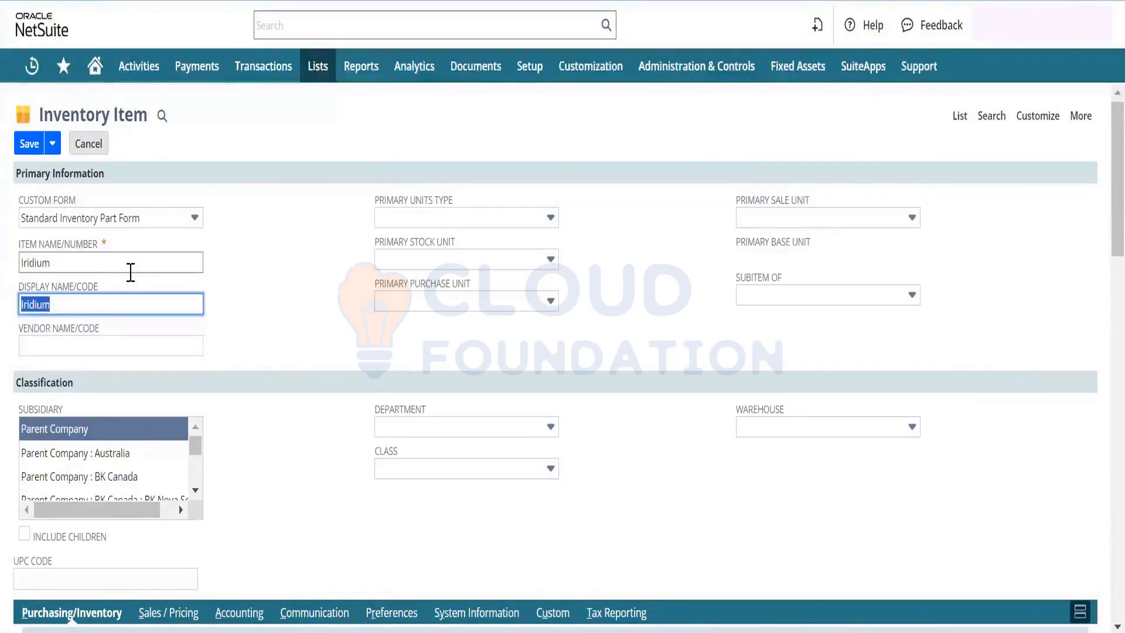
key("ctrl+c")
key("Tab")
key("ctrl+v")
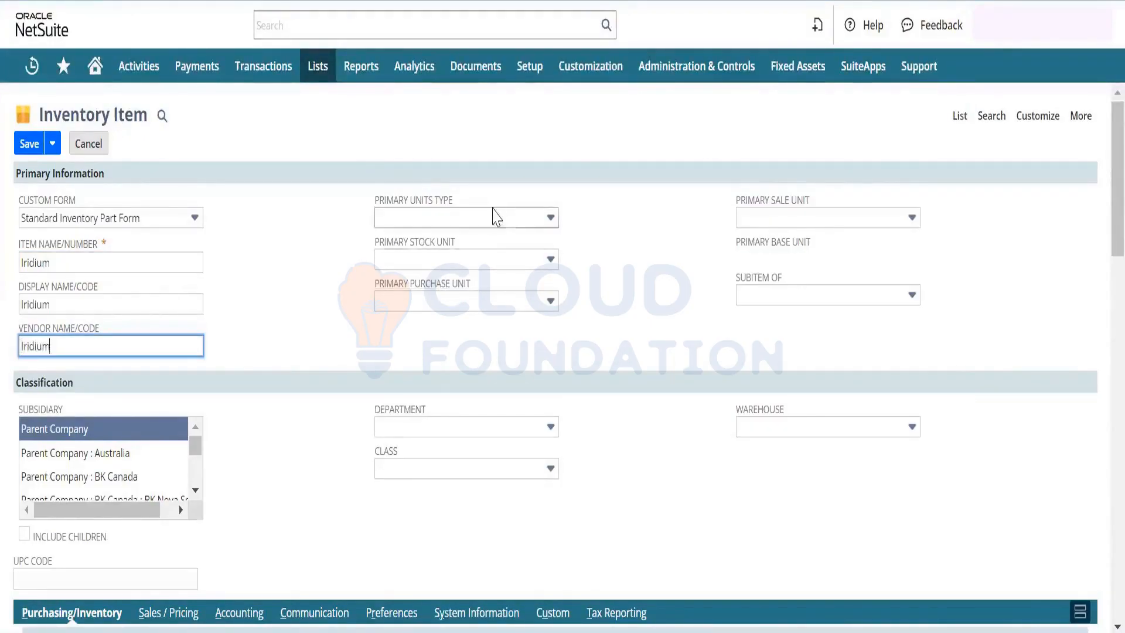
Step: Set the primary units type to Weight, with Pounds as stock unit, Kilograms as purchase unit and Grams as sale unit
left_click(494, 217)
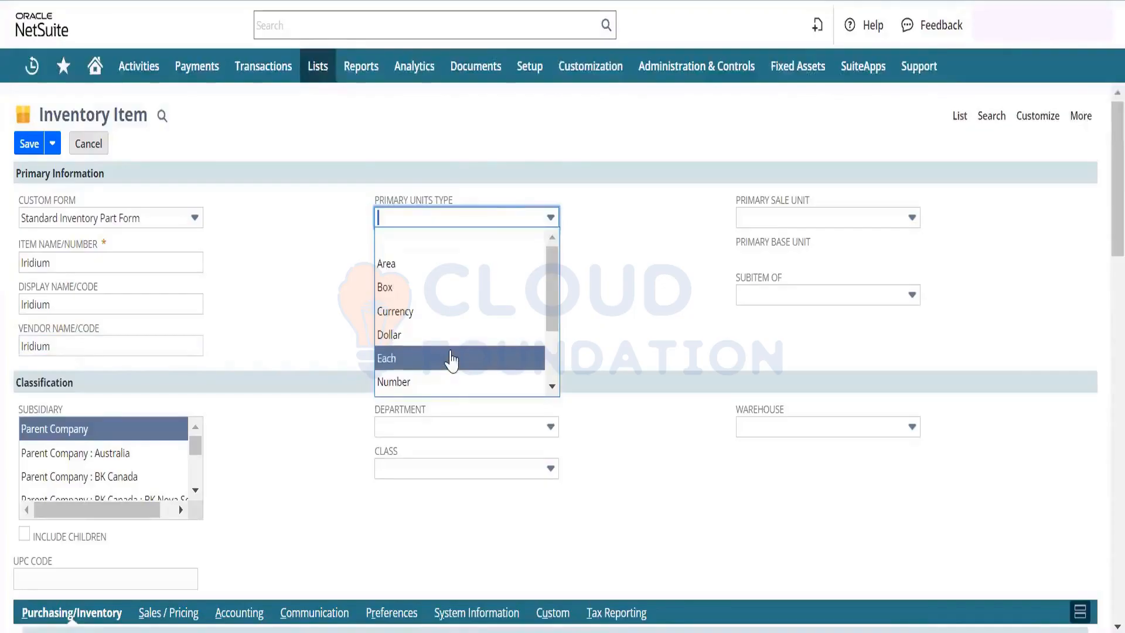
scroll(494, 351, "down", 2)
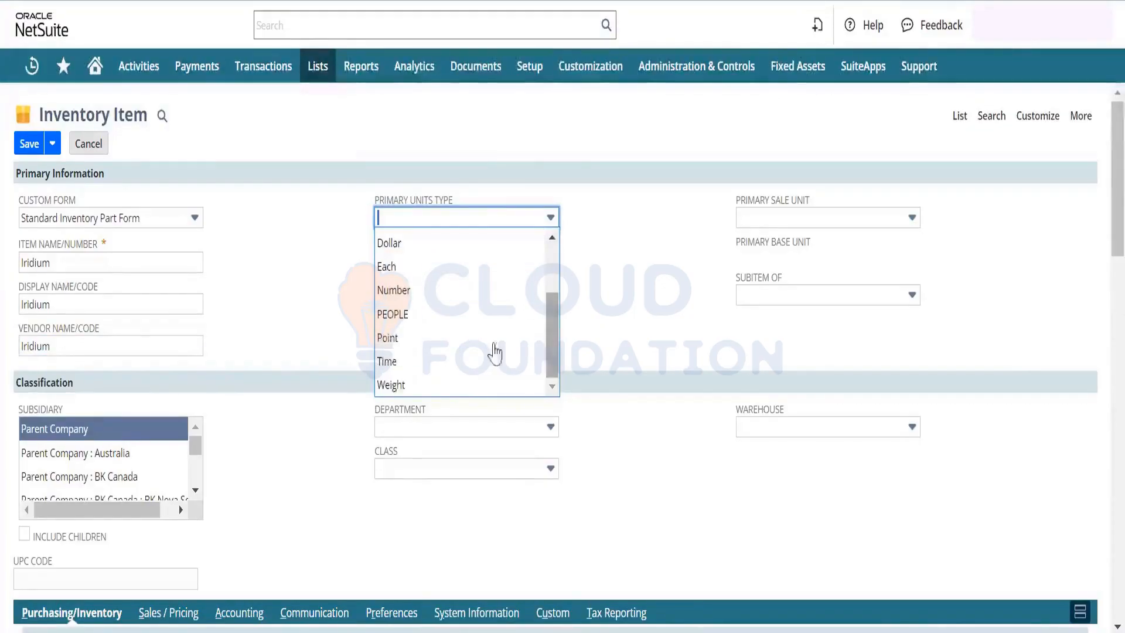
left_click(463, 386)
left_click(443, 263)
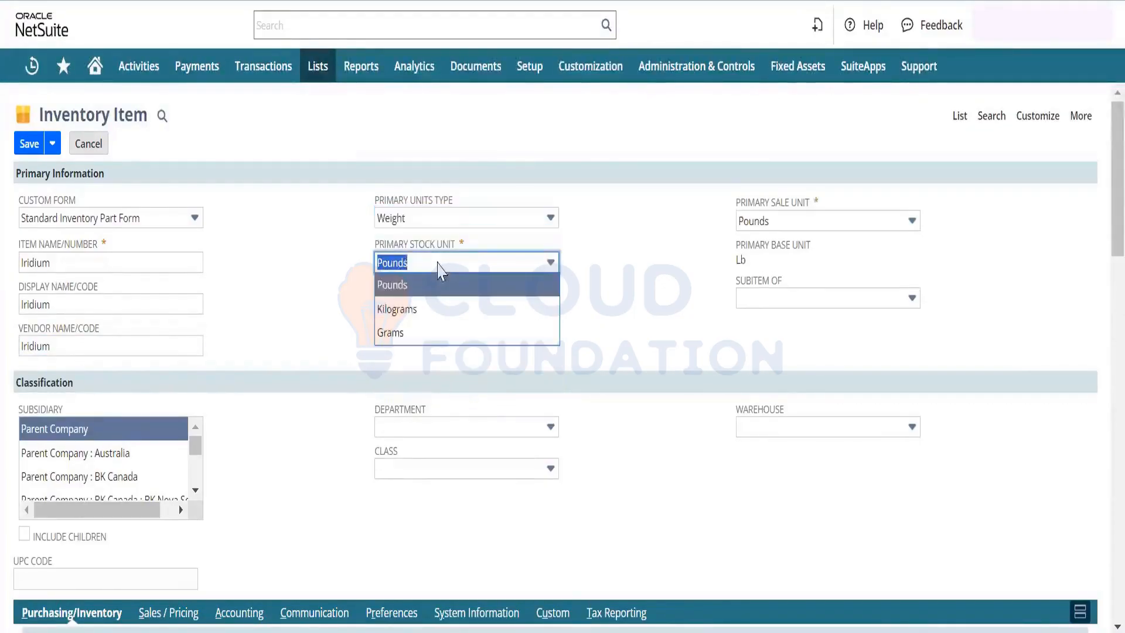
left_click(486, 295)
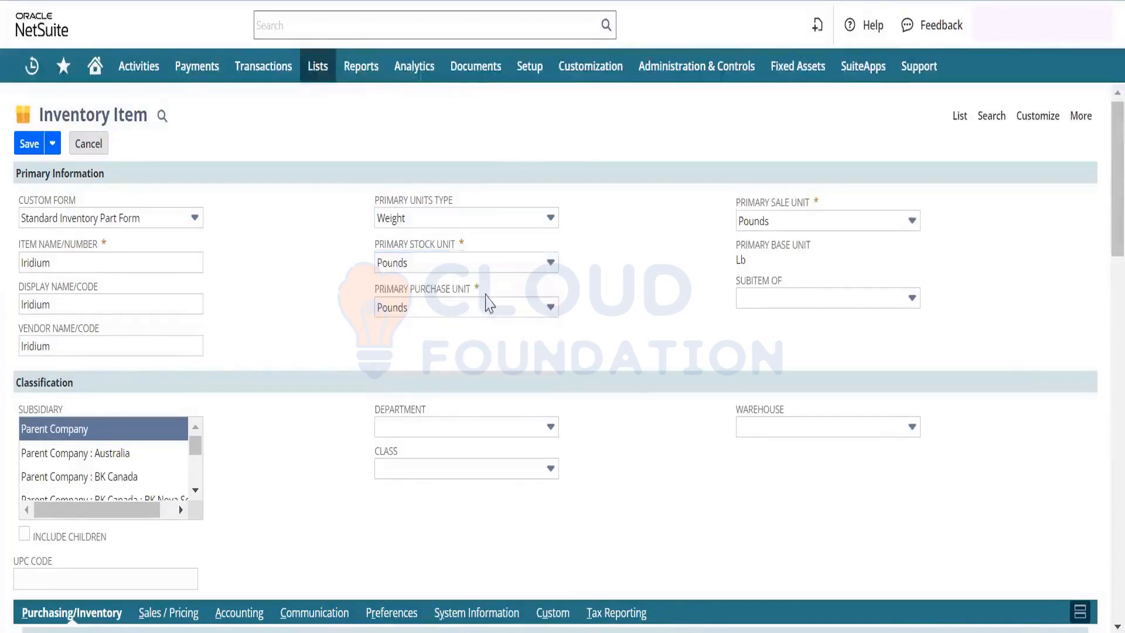
left_click(485, 306)
left_click(469, 353)
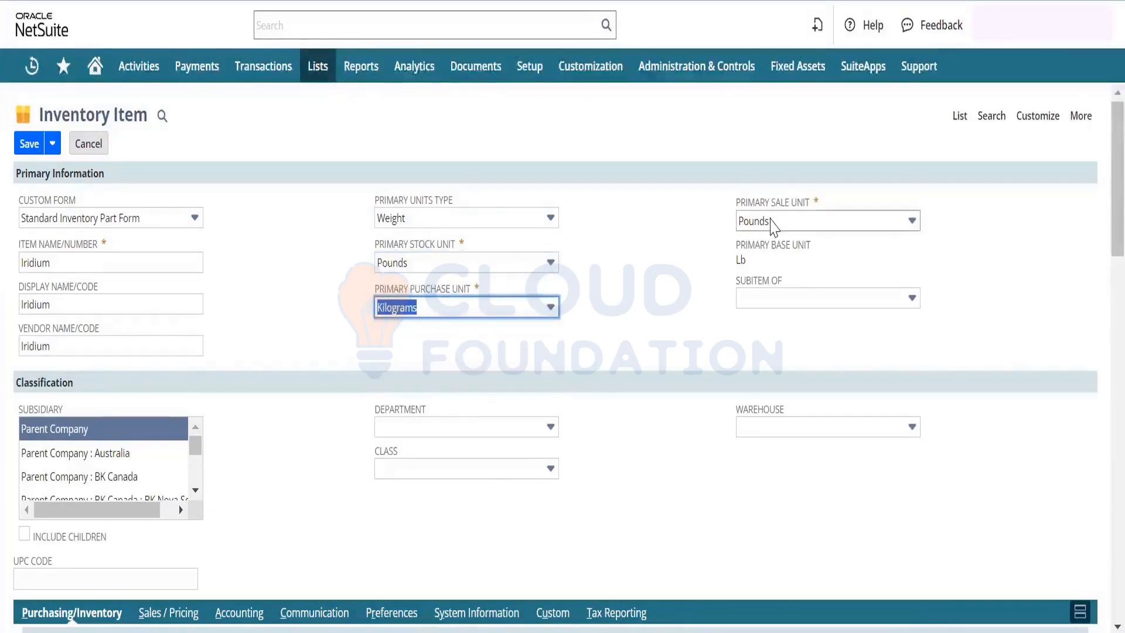
left_click(772, 223)
left_click(764, 293)
left_click(659, 327)
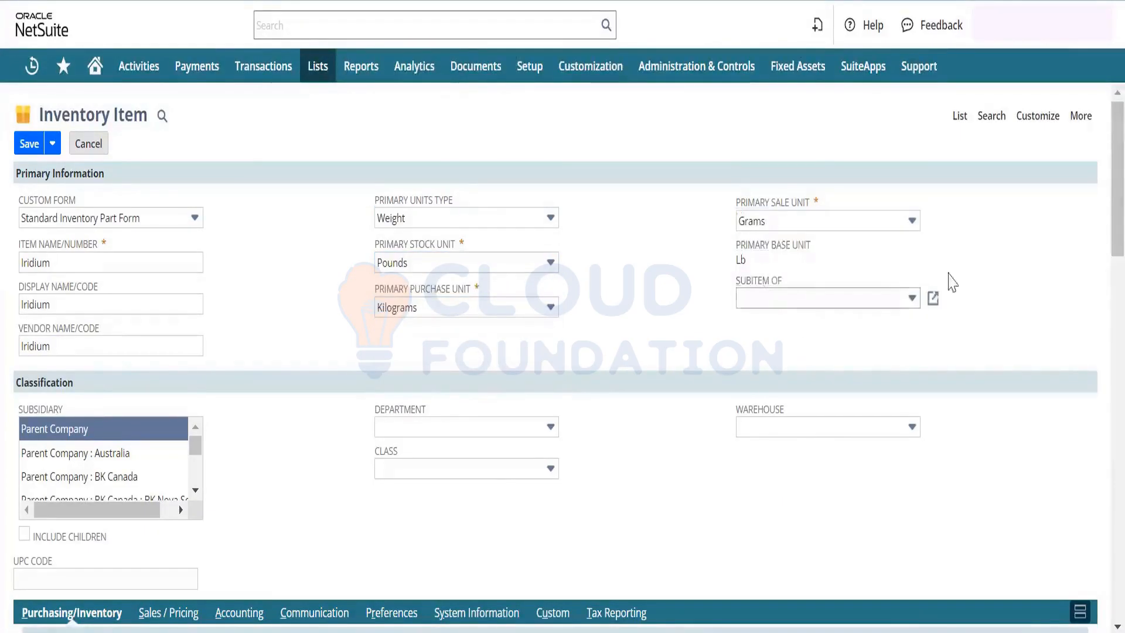
Step: Classify the item: include child subsidiaries, with department Engineering, class Class-B and warehouse AUD-1
scroll(1100, 207, "down", 2)
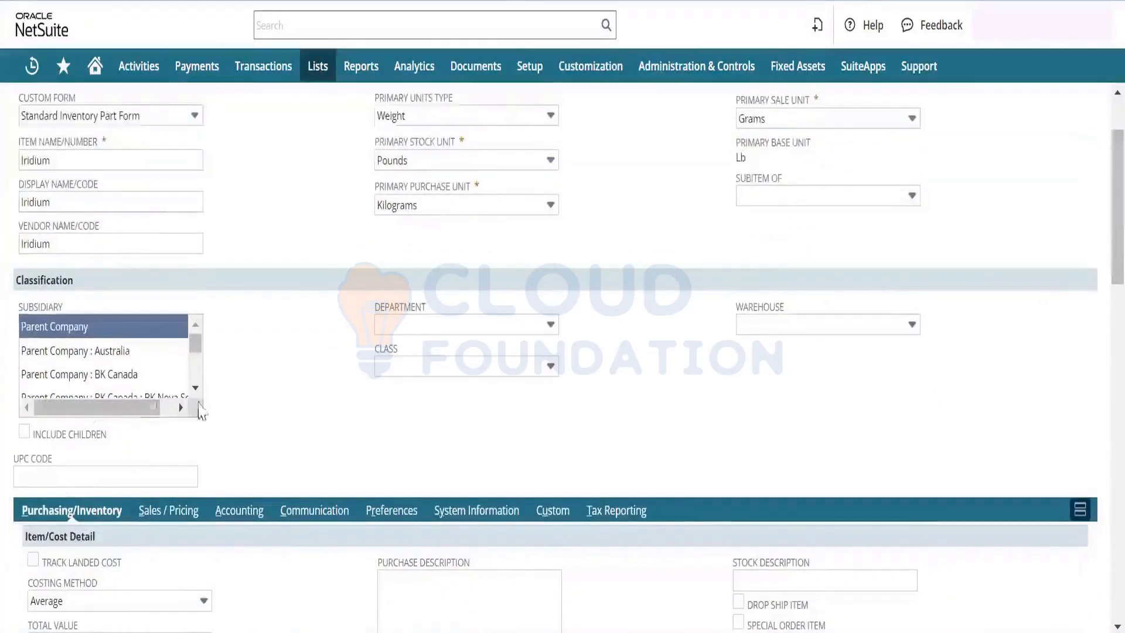
left_click(24, 431)
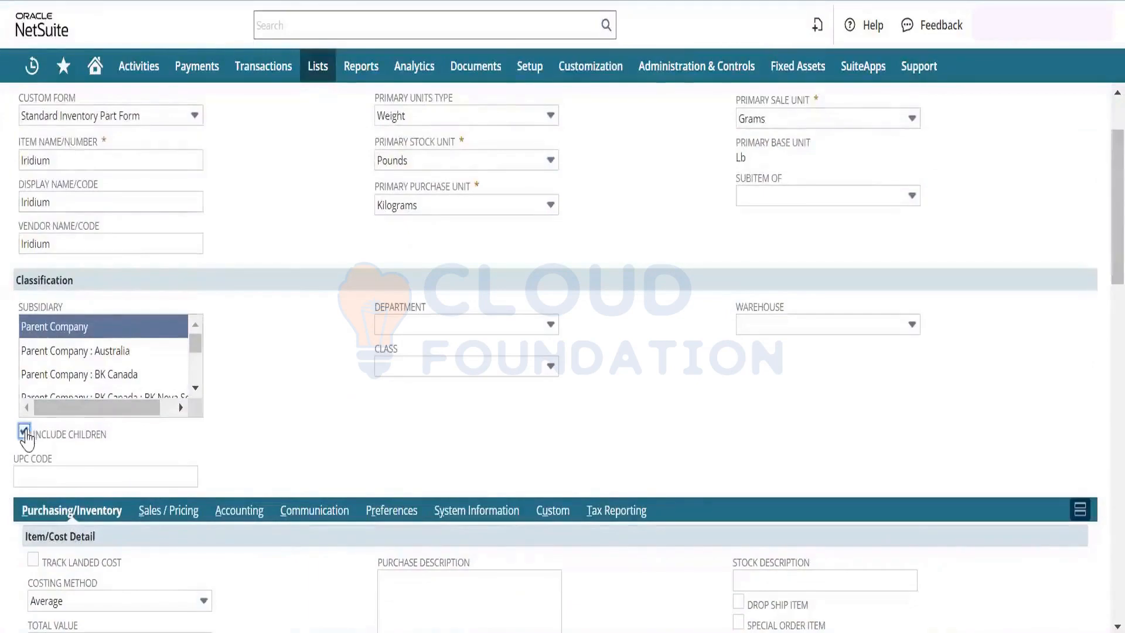
left_click(528, 327)
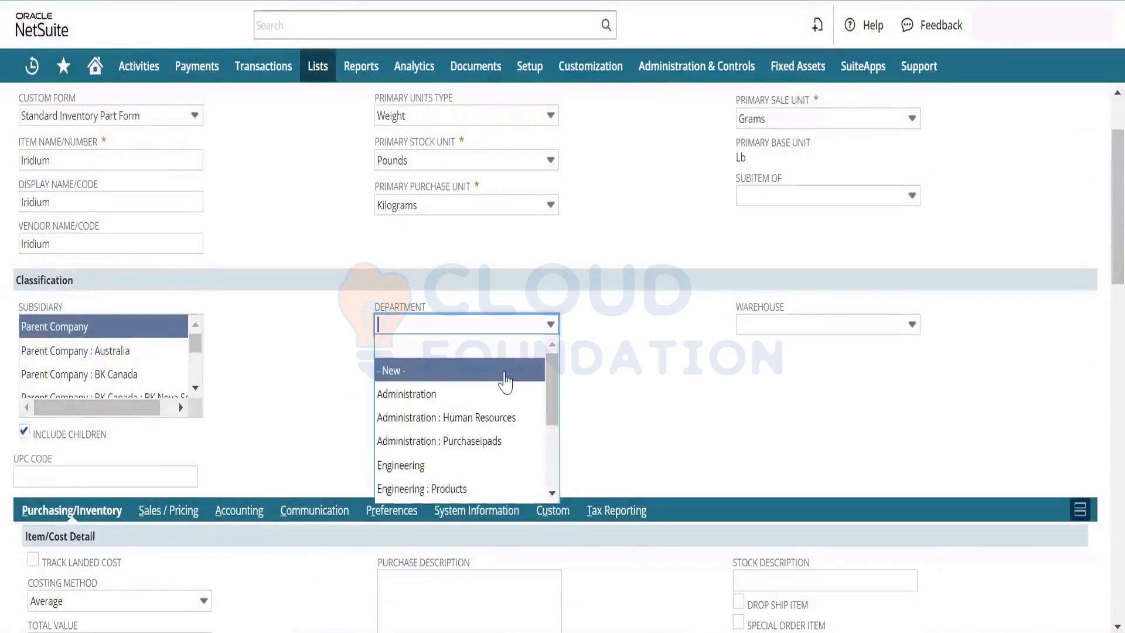
left_click(492, 465)
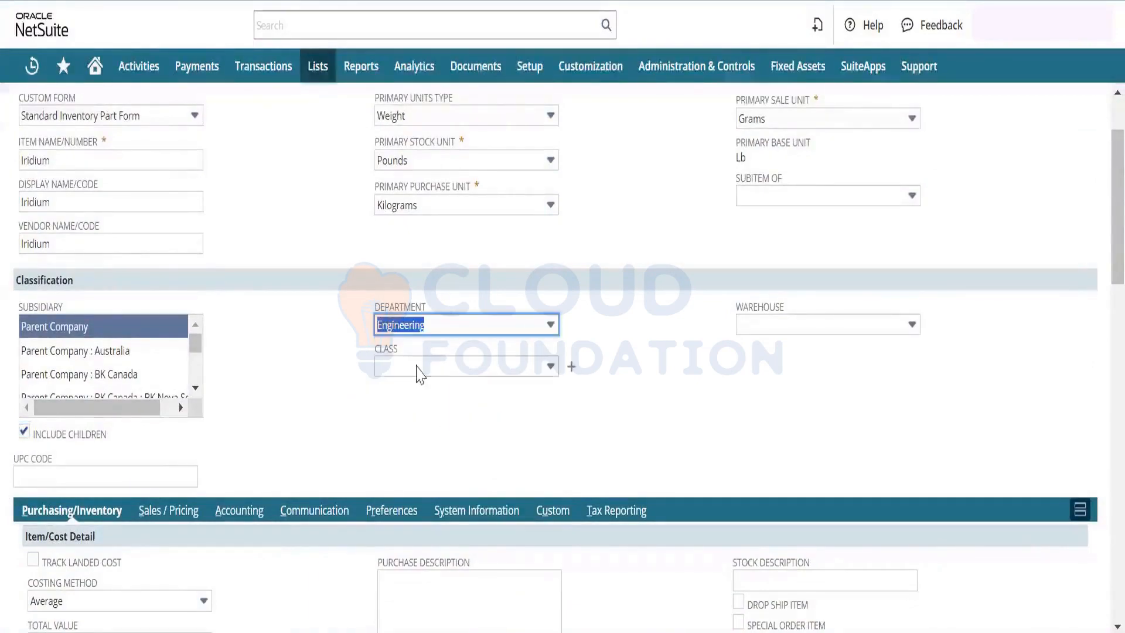
left_click(419, 368)
left_click(416, 459)
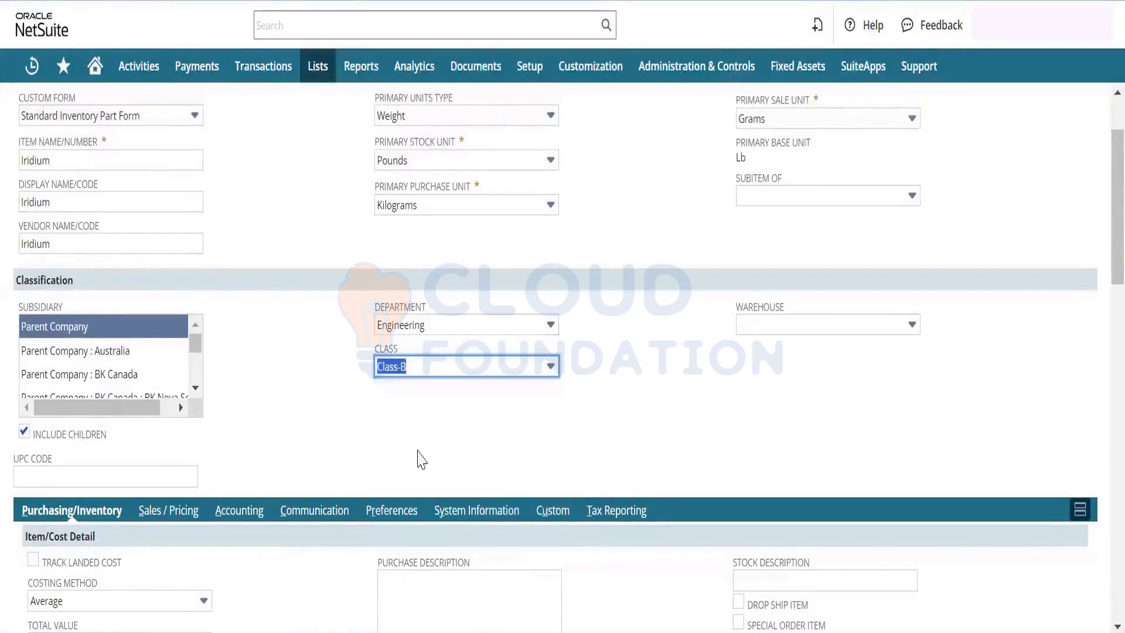
left_click(829, 337)
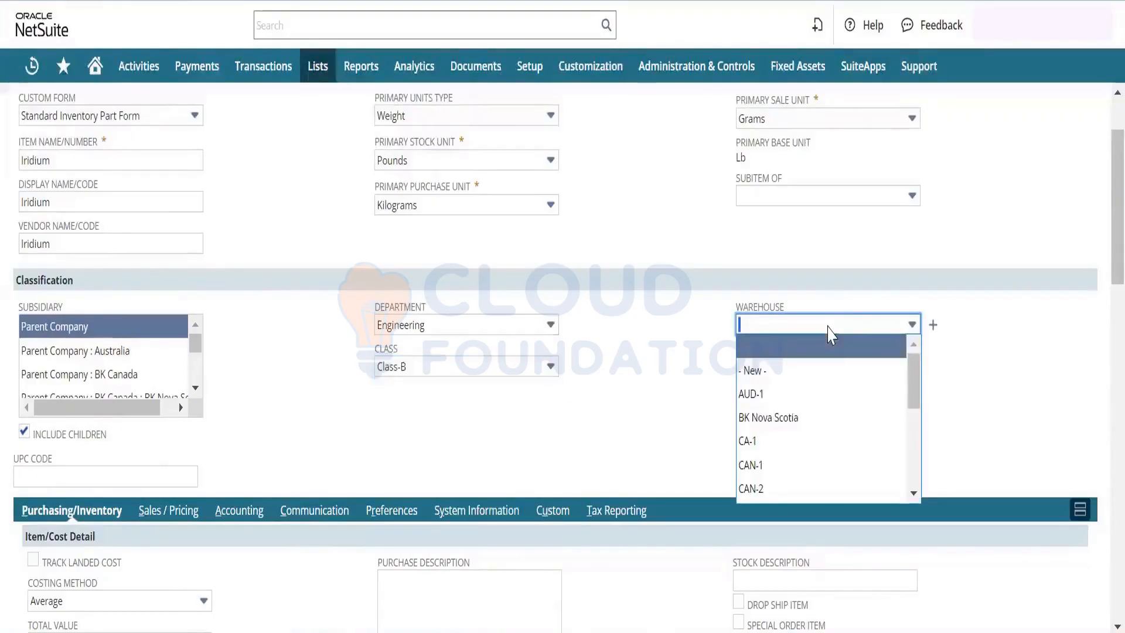
left_click(798, 403)
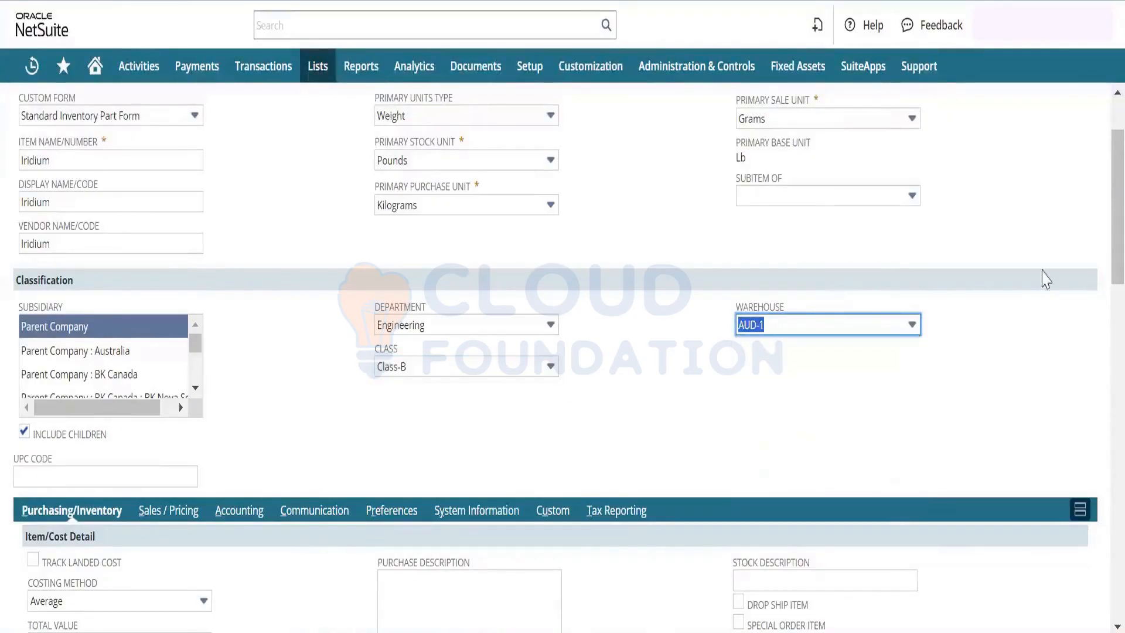
Step: Try to save the Iridium inventory item with its primary and classification details filled in
scroll(1099, 281, "down", 5)
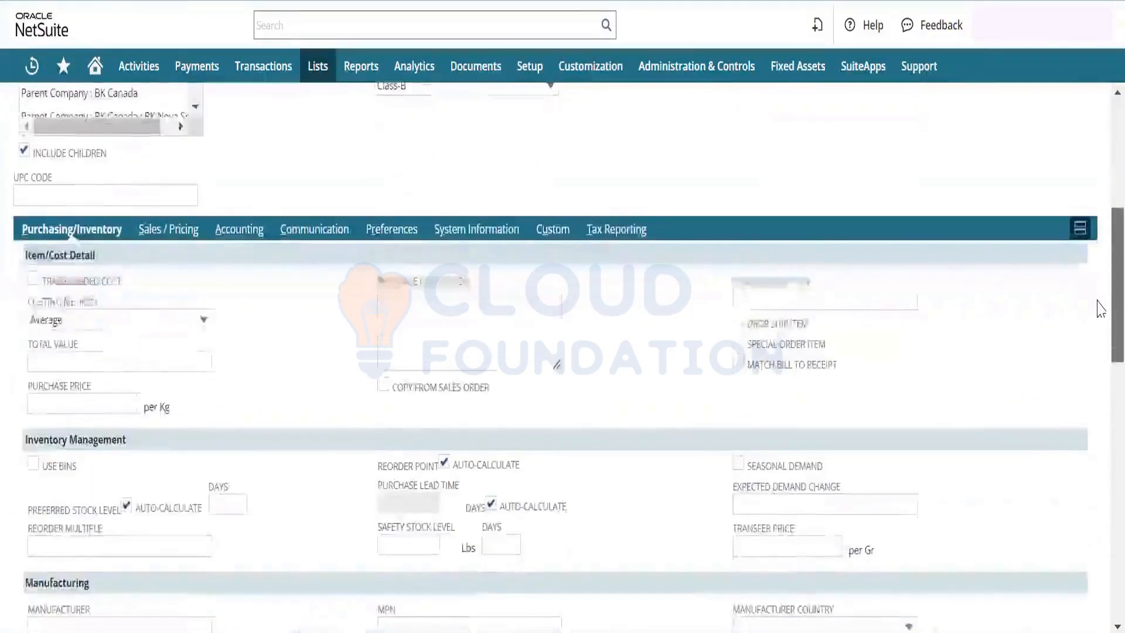
scroll(1099, 311, "down", 1)
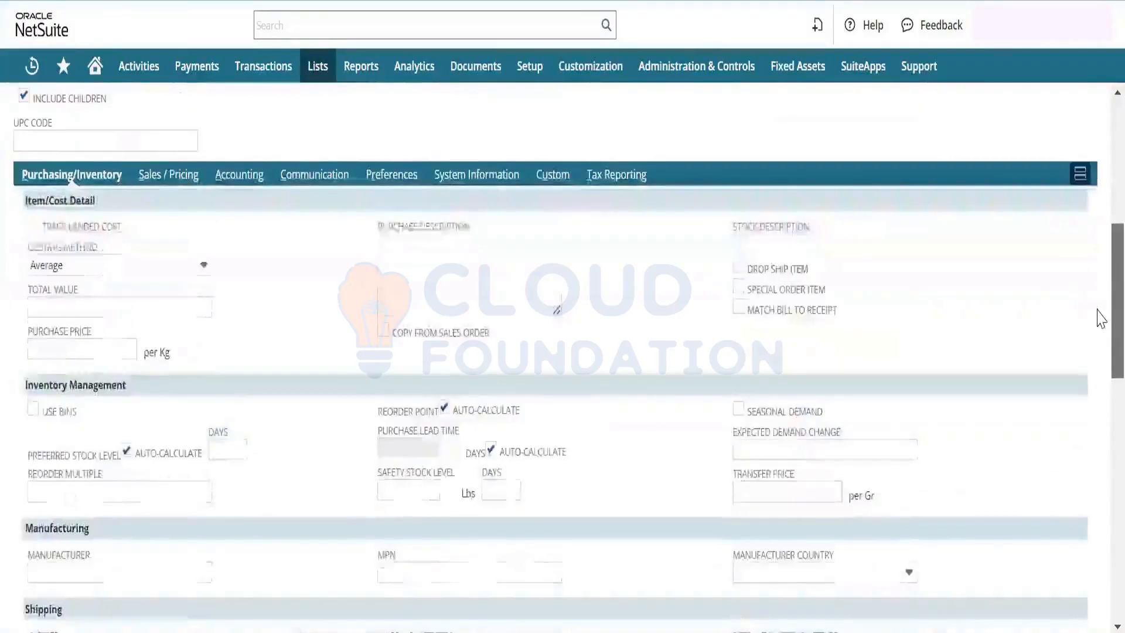
scroll(1099, 234, "up", 8)
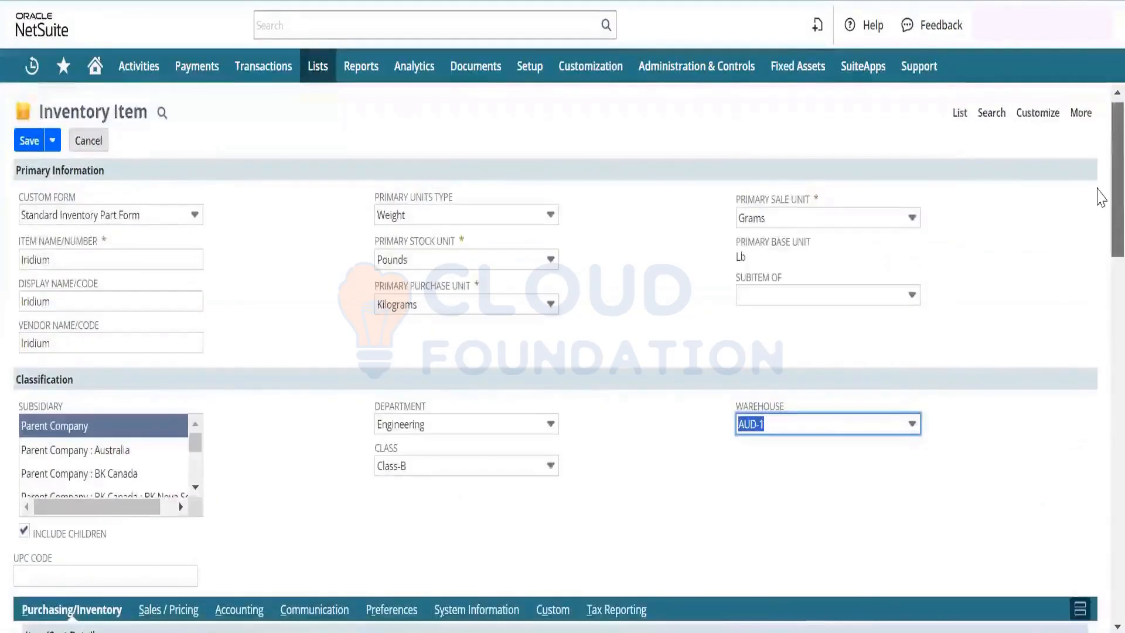
left_click_drag(1098, 188, 1101, 112)
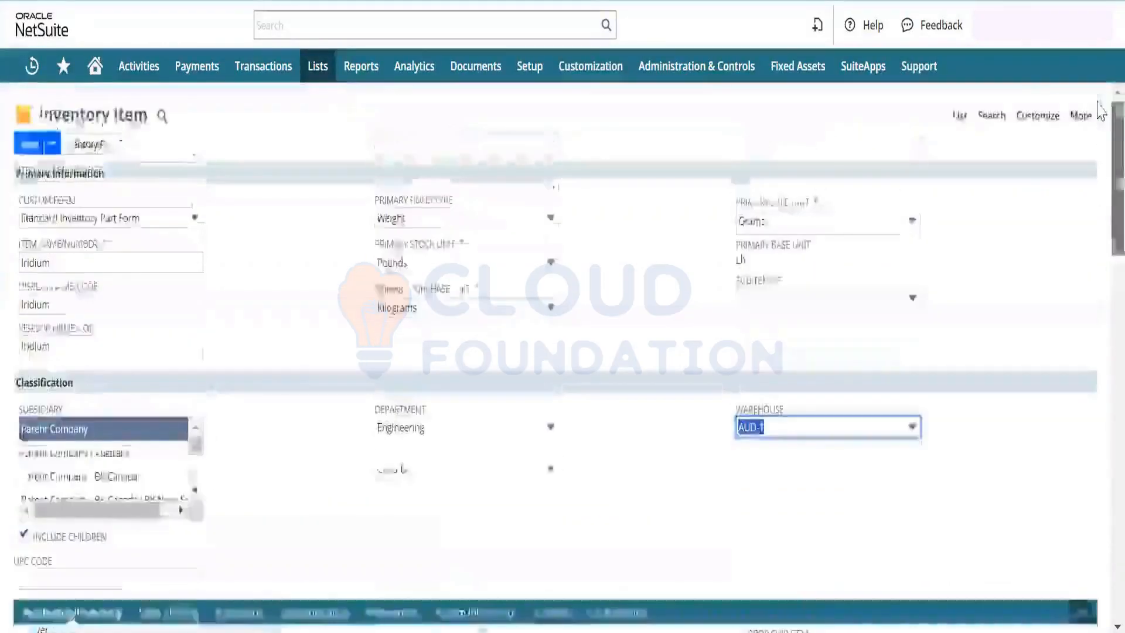
left_click(23, 144)
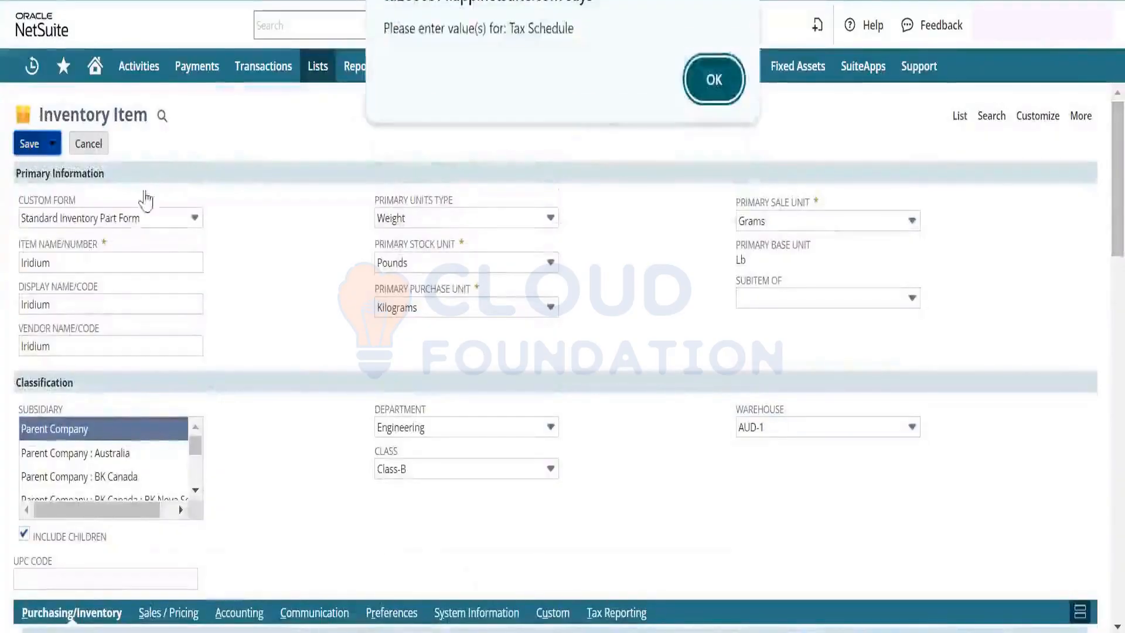
left_click(712, 79)
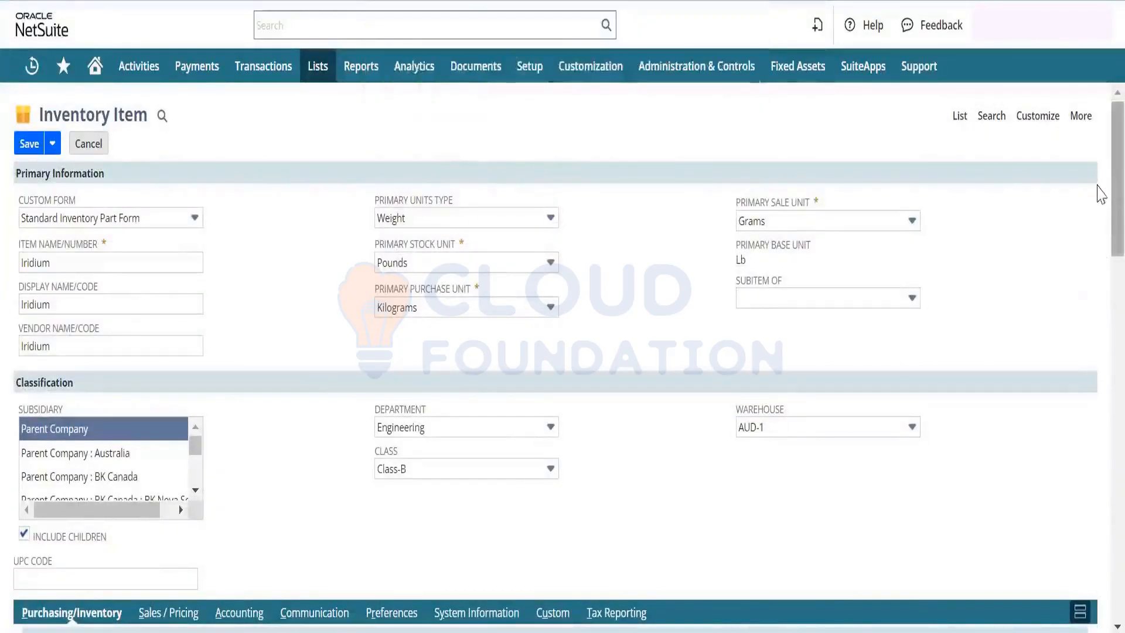
Step: Set the item's tax schedule to Non Taxable, try to save it and go back to the item form
left_click_drag(1098, 188, 1098, 320)
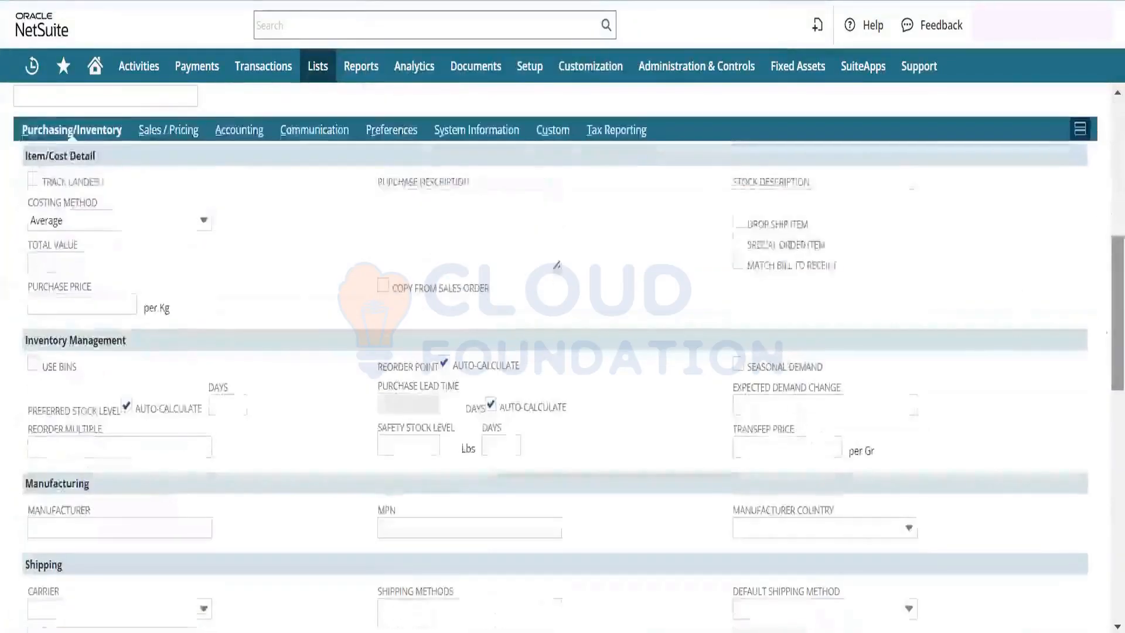
left_click(239, 130)
left_click(203, 409)
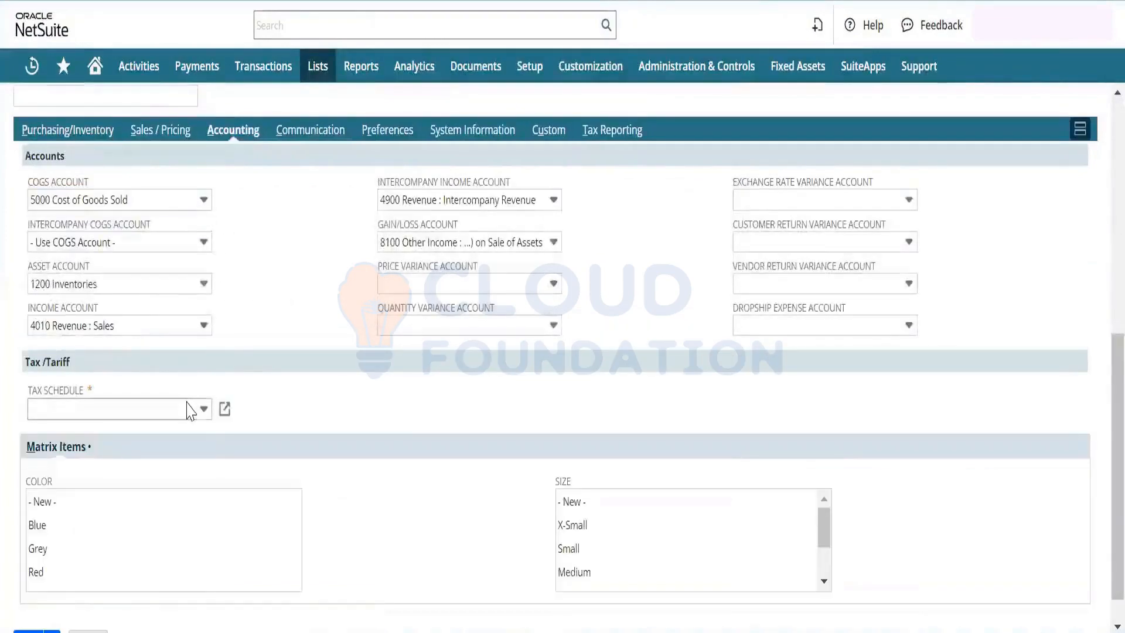
left_click(179, 456)
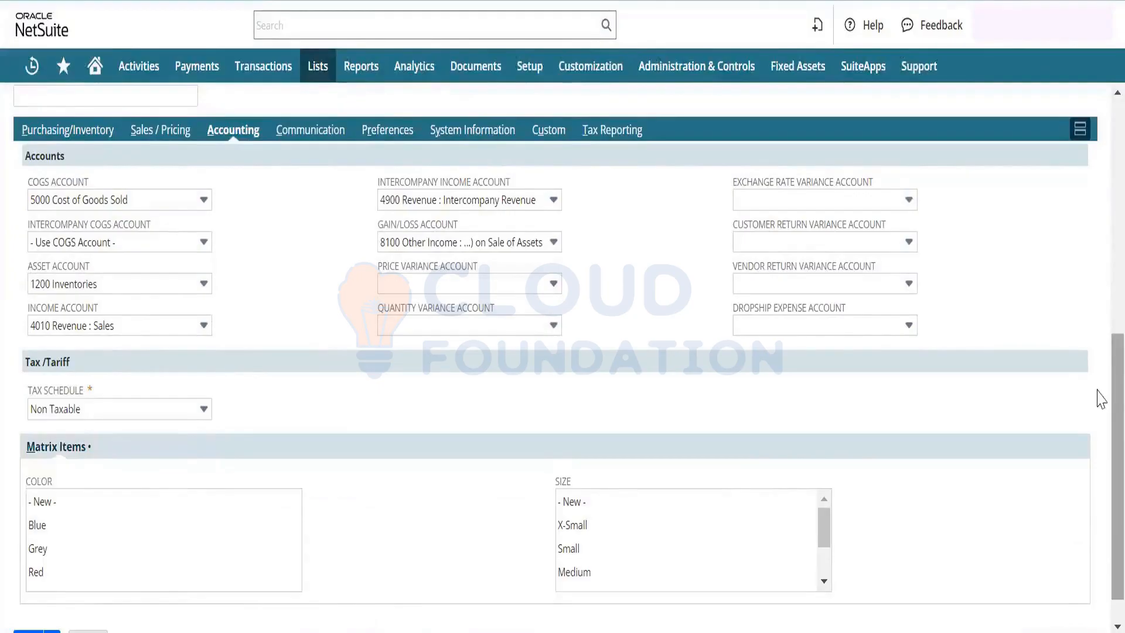
scroll(1105, 96, "up", 10)
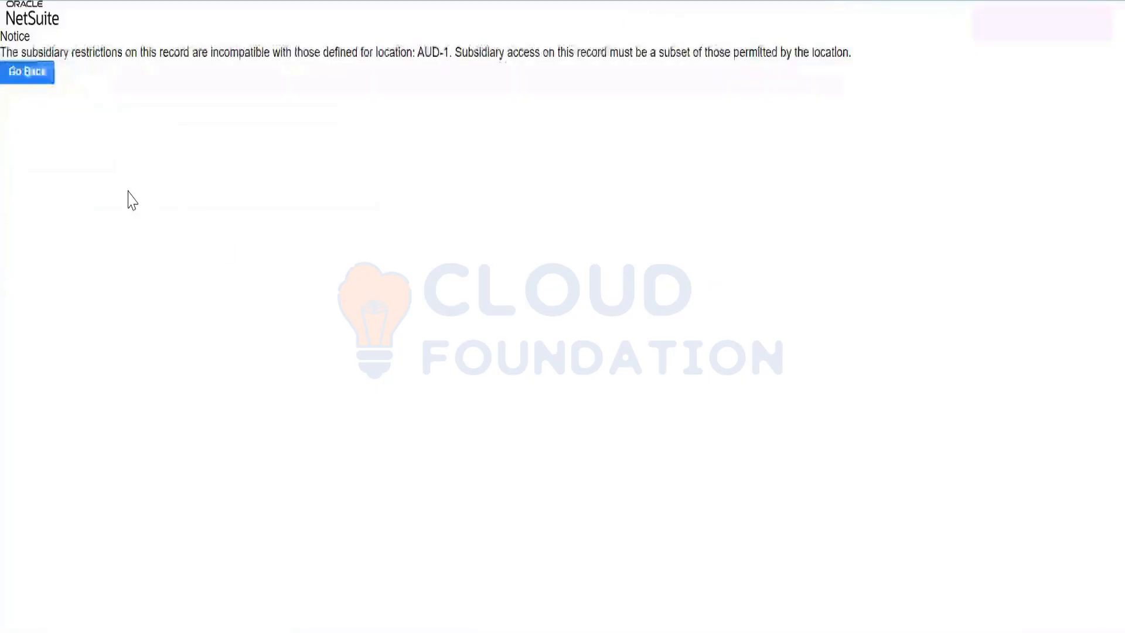
left_click(27, 81)
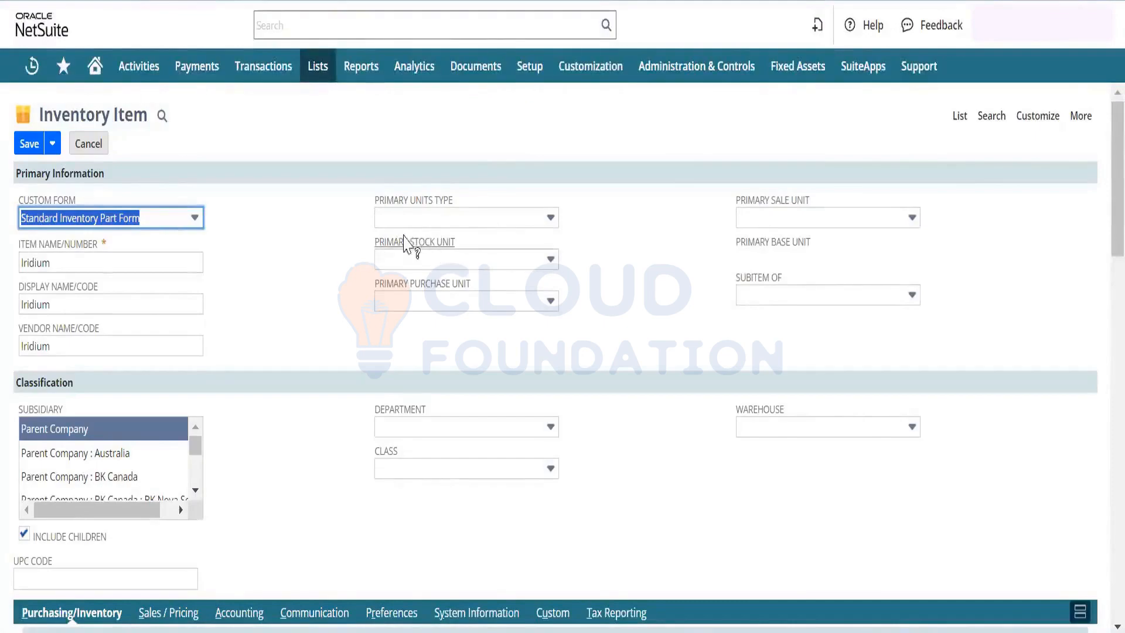
Step: Select Weight again as the item's primary units type
left_click(450, 218)
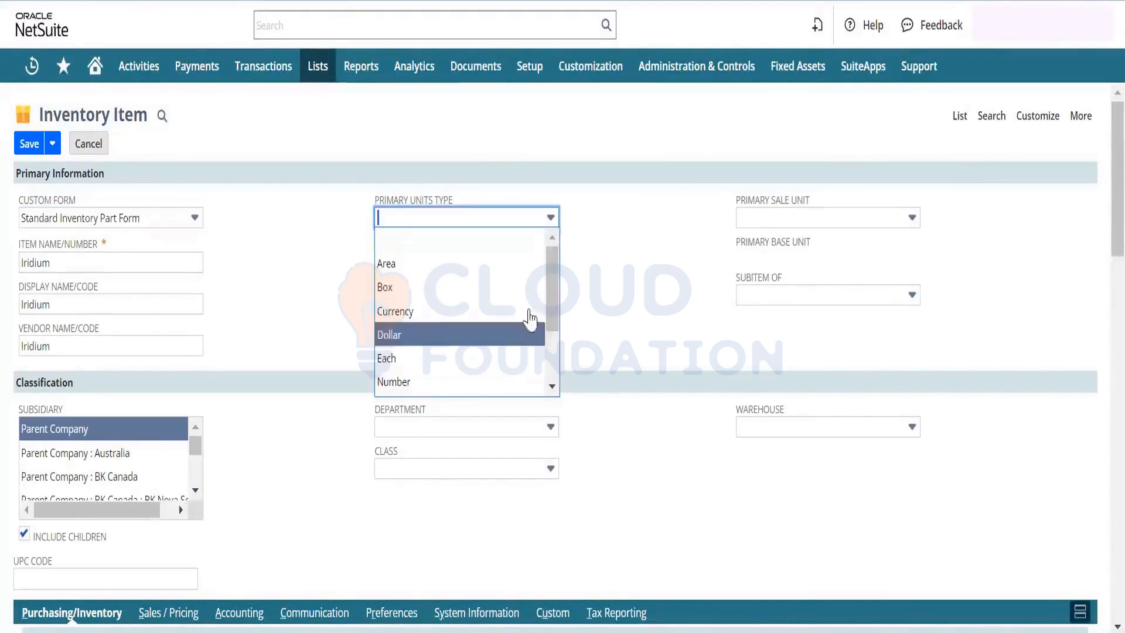
key("w")
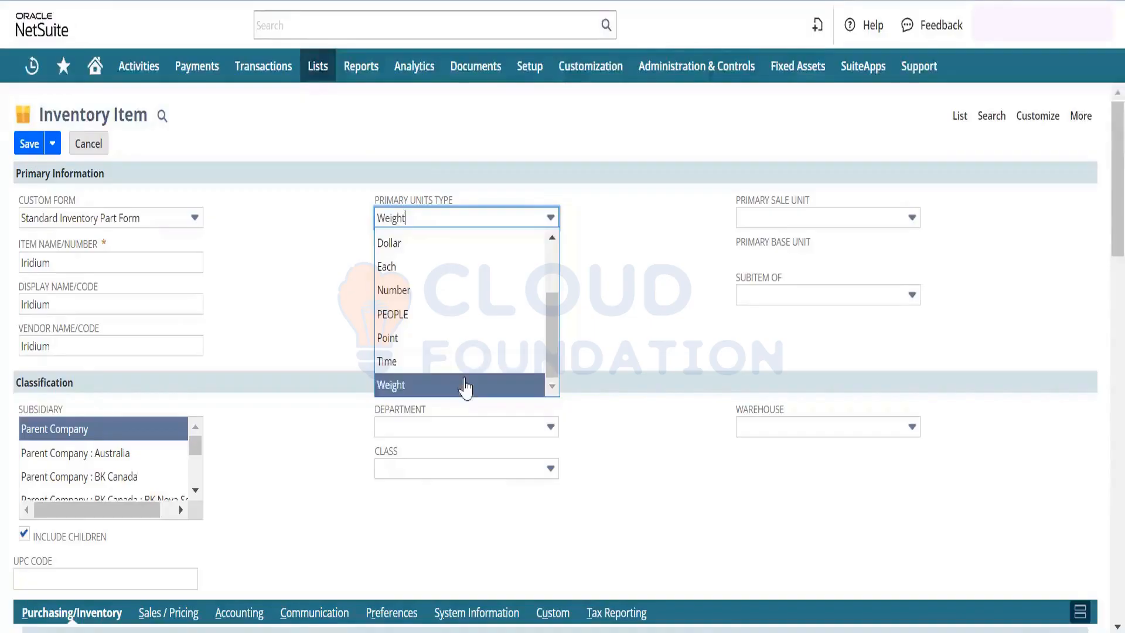
left_click(465, 386)
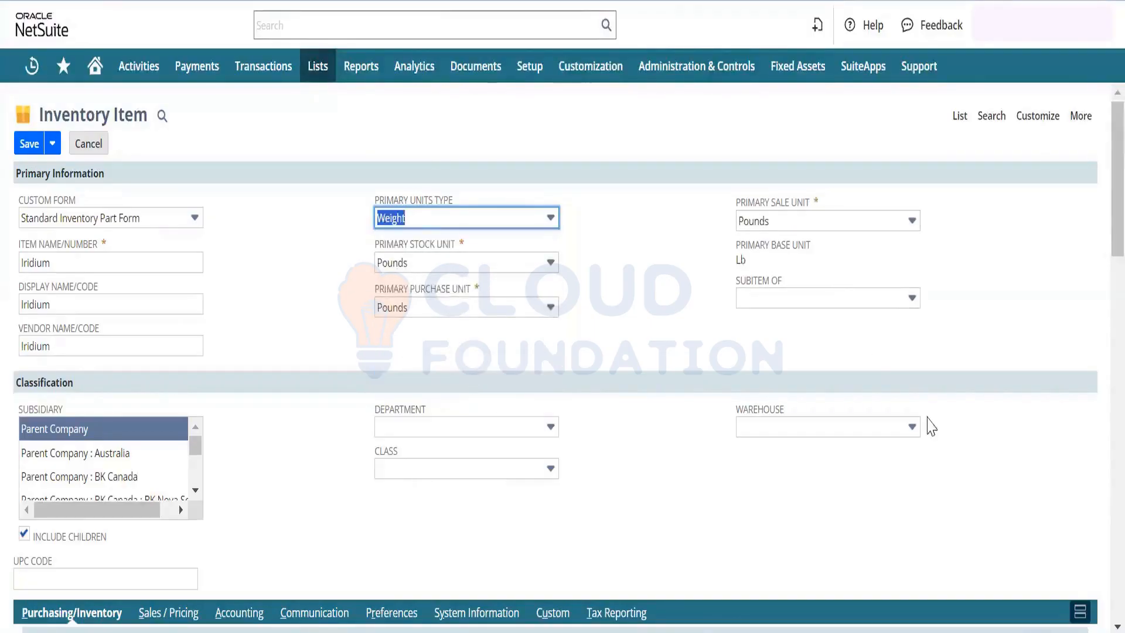
Step: Set the tax schedule to Non Taxable in the item's accounting details and save the Iridium item
scroll(1100, 202, "down", 7)
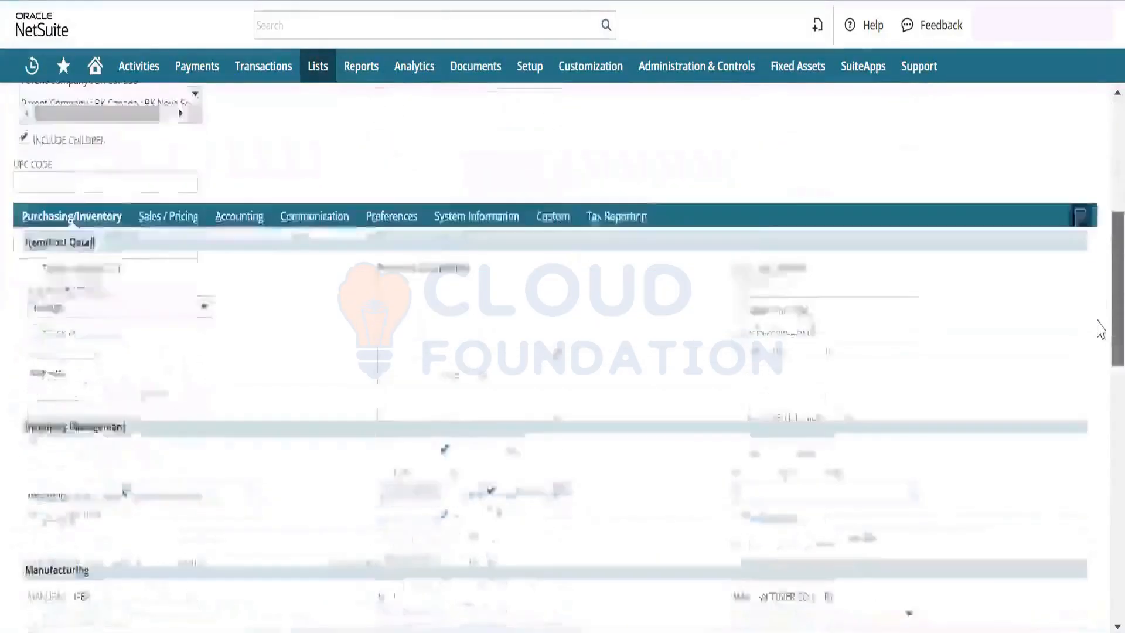
scroll(1100, 340, "down", 5)
scroll(1099, 311, "up", 6)
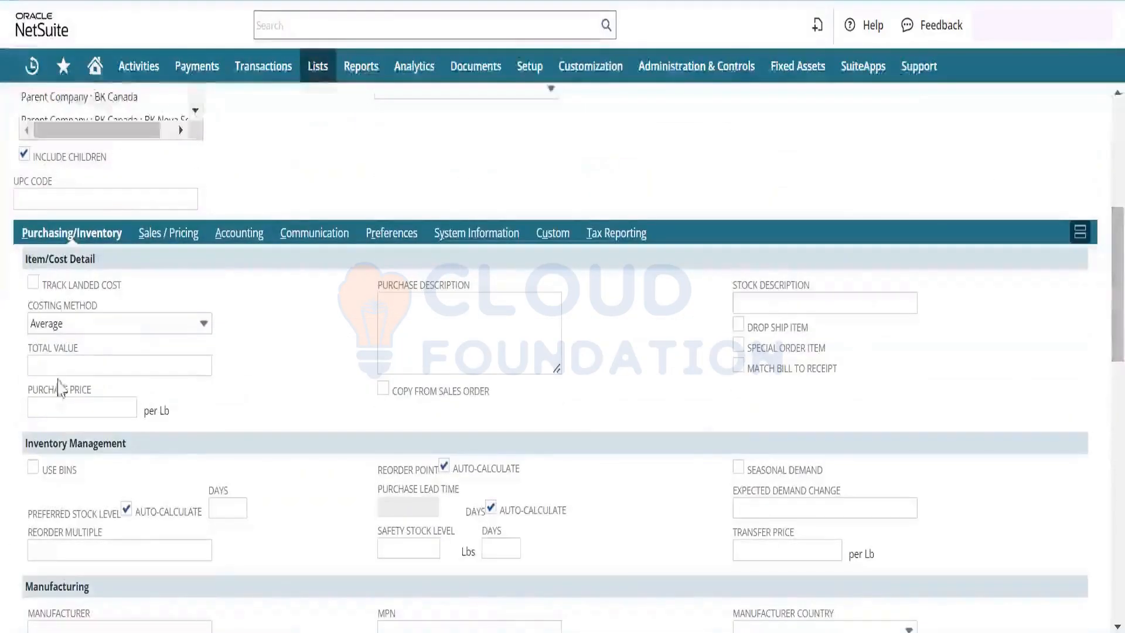
left_click(239, 233)
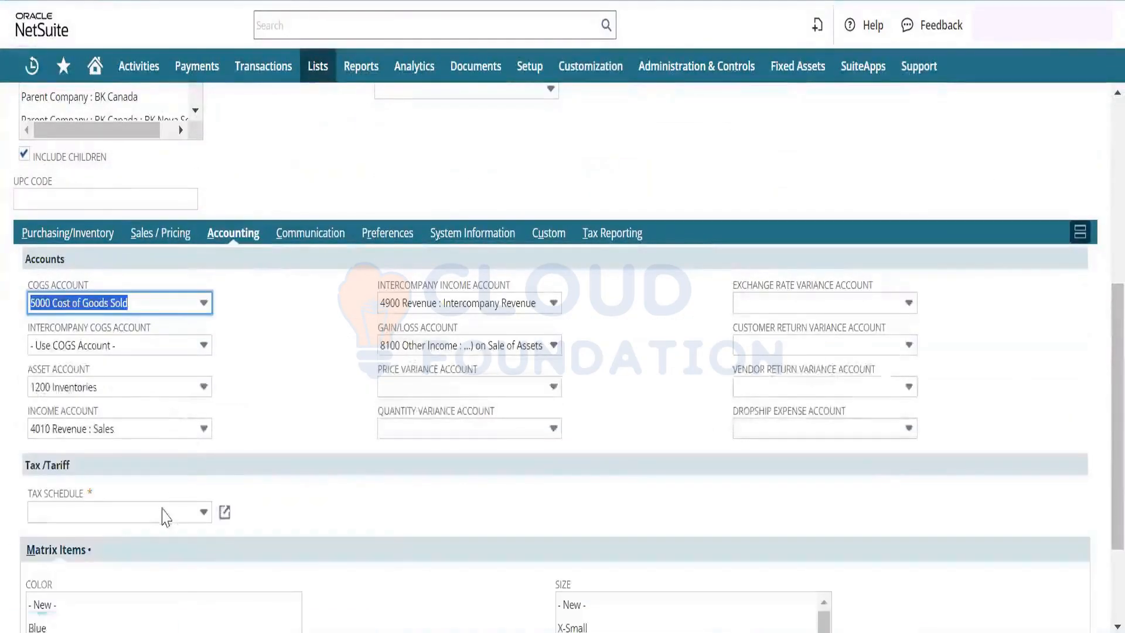
left_click(164, 516)
left_click(156, 559)
scroll(1101, 132, "up", 2)
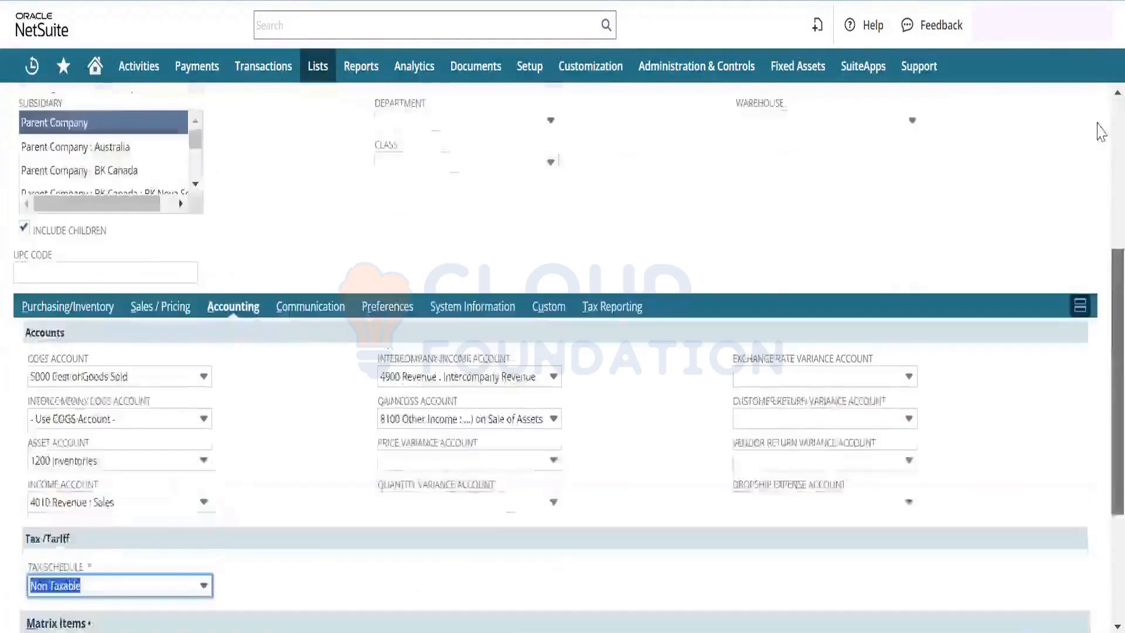
scroll(1101, 132, "up", 5)
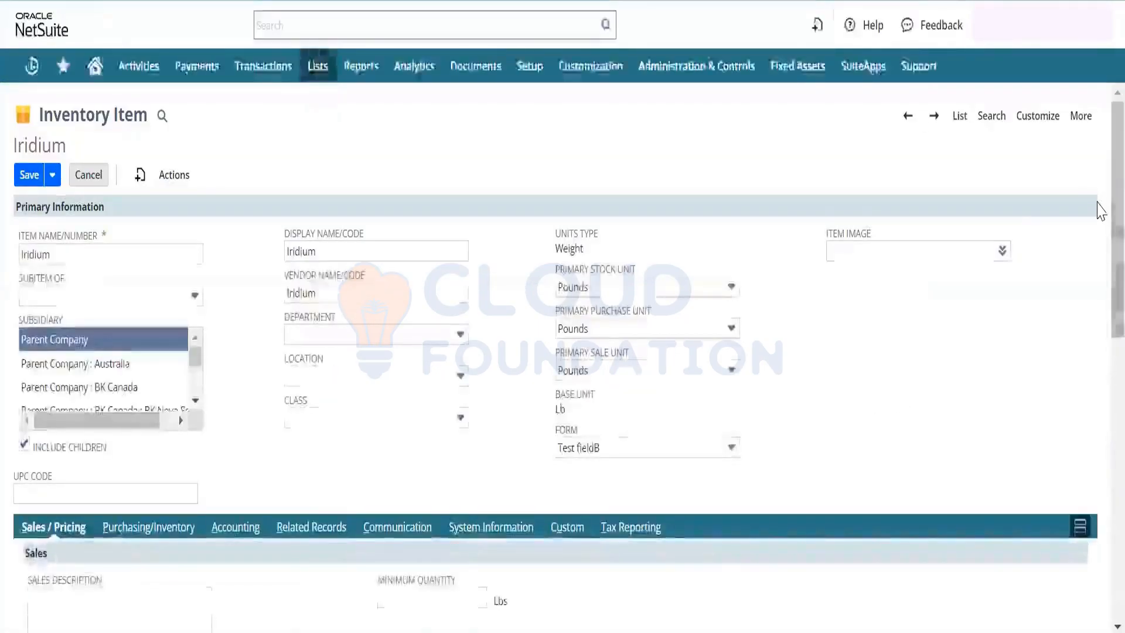
Step: Examine the saved Iridium item's sales, pricing and purchasing details, and return to the items list
left_click_drag(1114, 205, 1098, 434)
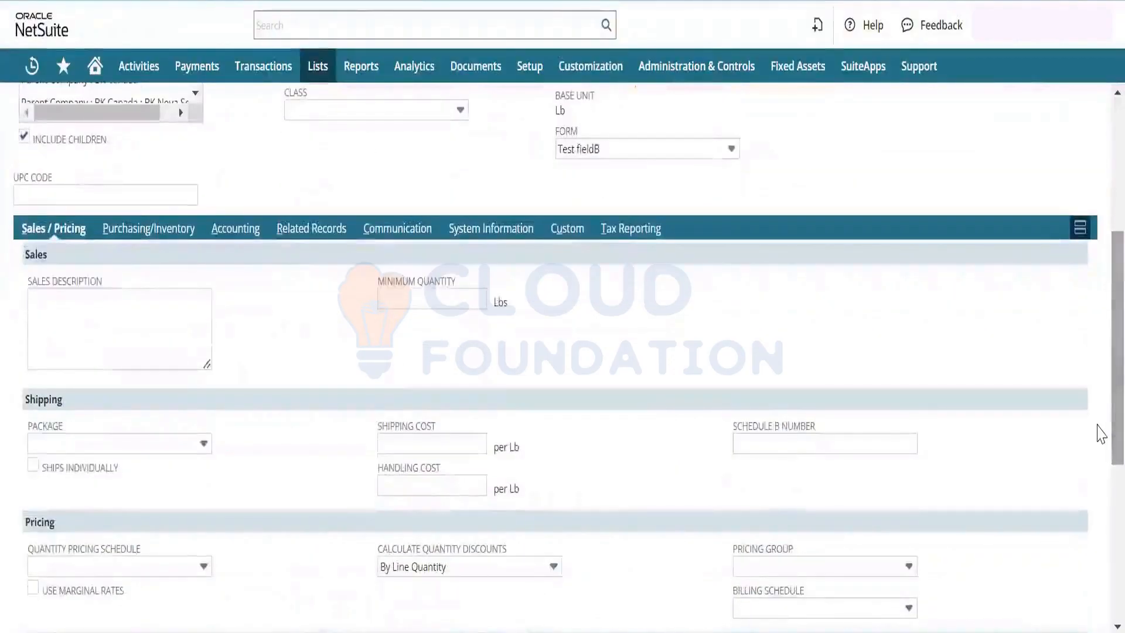
left_click(151, 227)
left_click(47, 234)
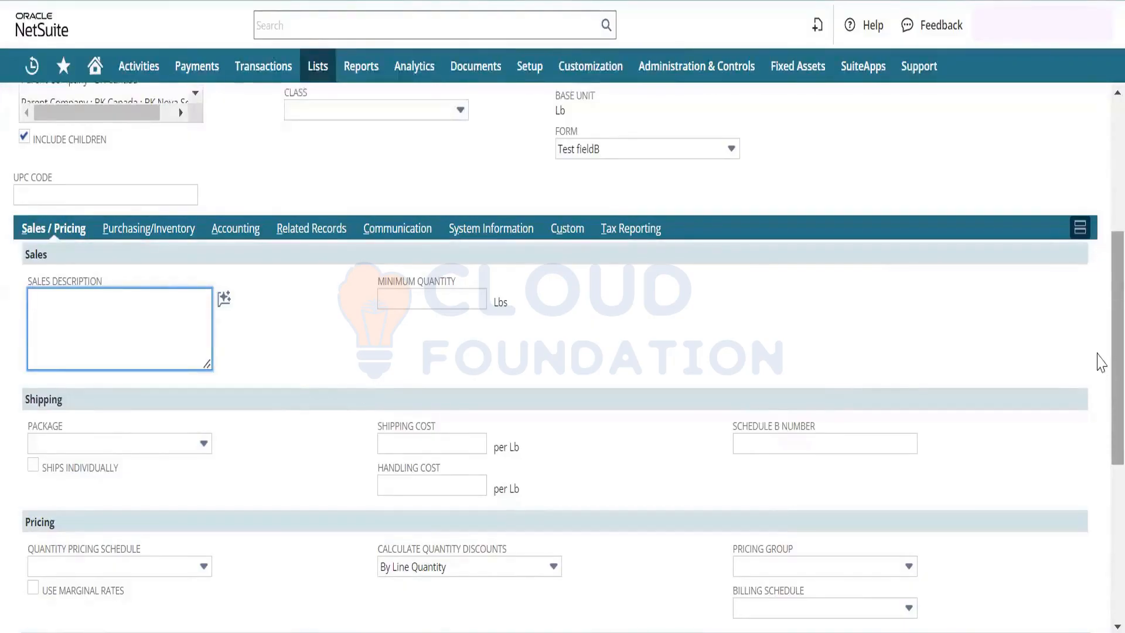
scroll(1100, 264, "up", 2)
scroll(1099, 202, "up", 3)
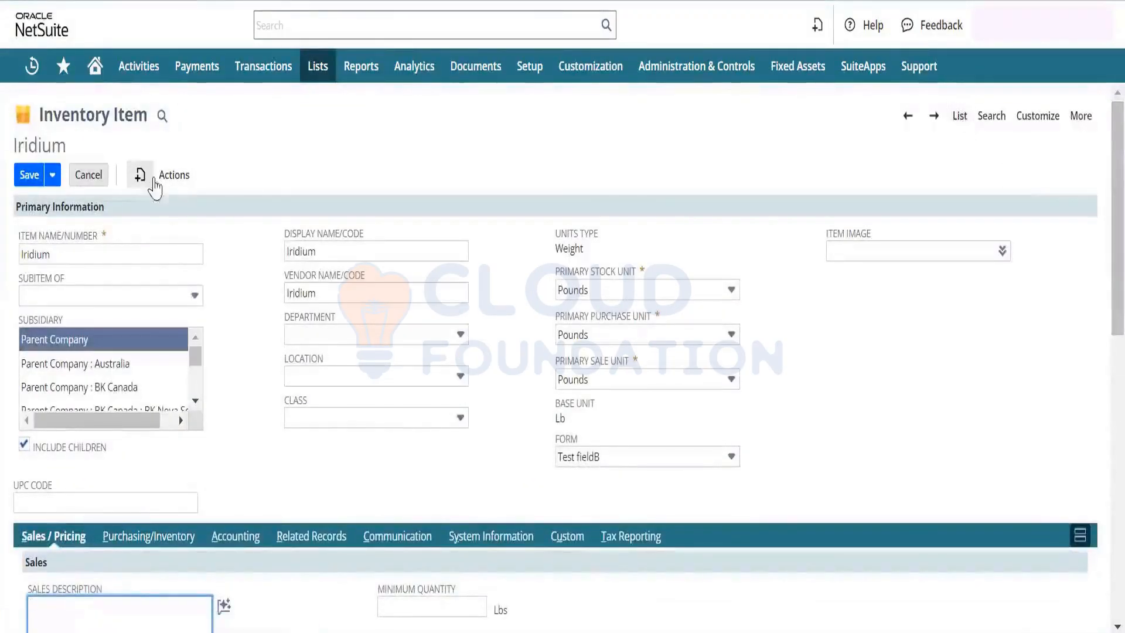
left_click(161, 176)
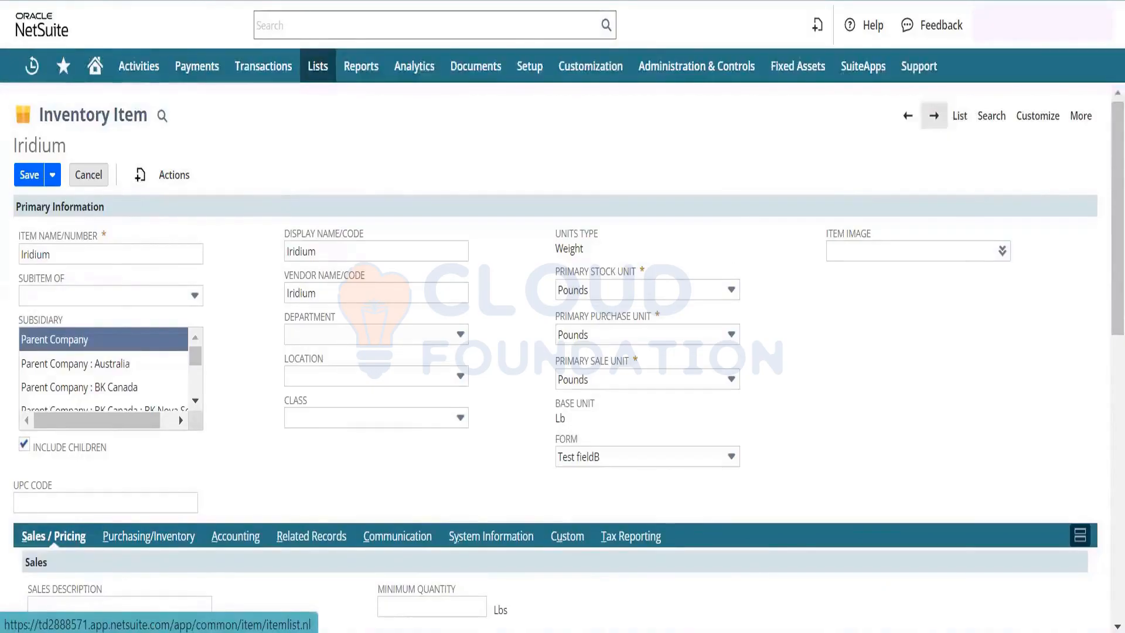
left_click(88, 174)
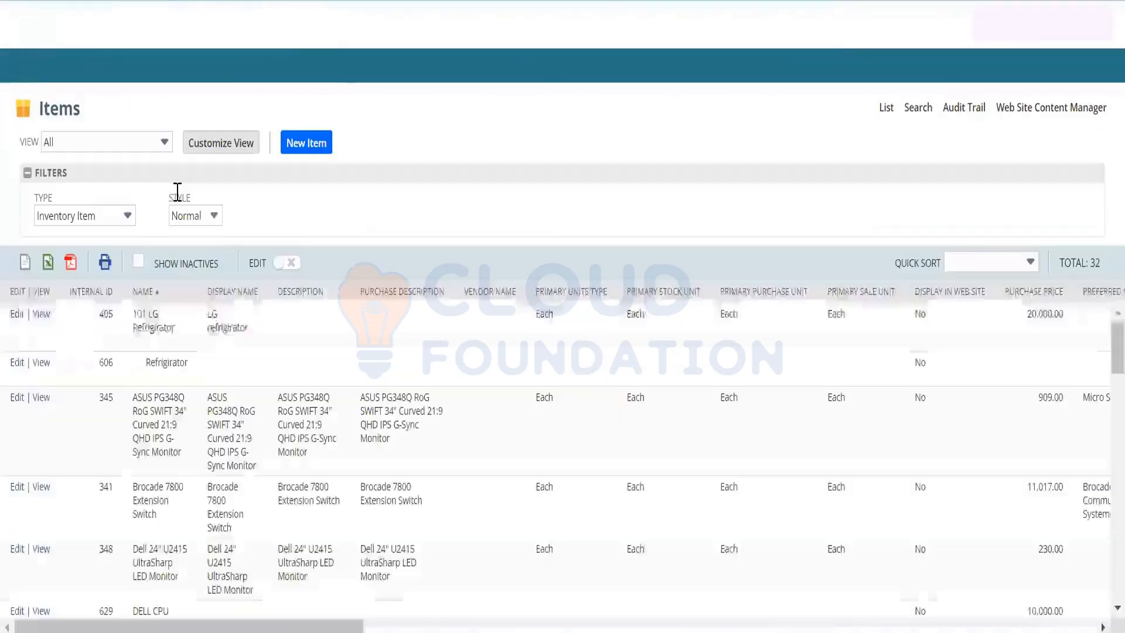
Step: Start a new item and view the Non-inventory Item forms For Purchase and For Resale
left_click(330, 148)
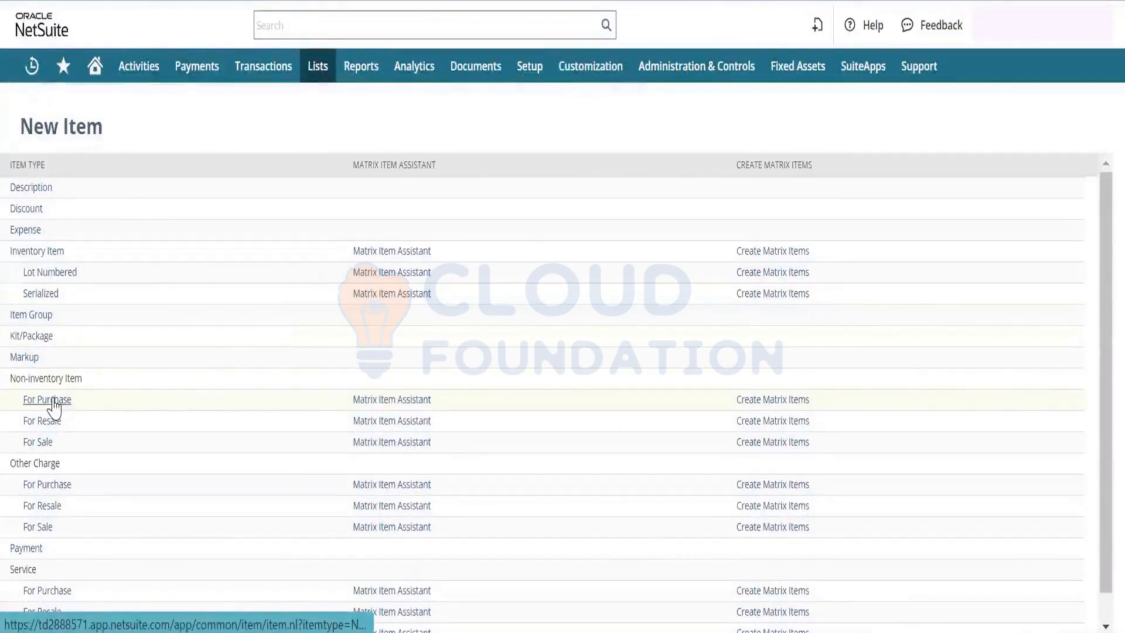
left_click(296, 399)
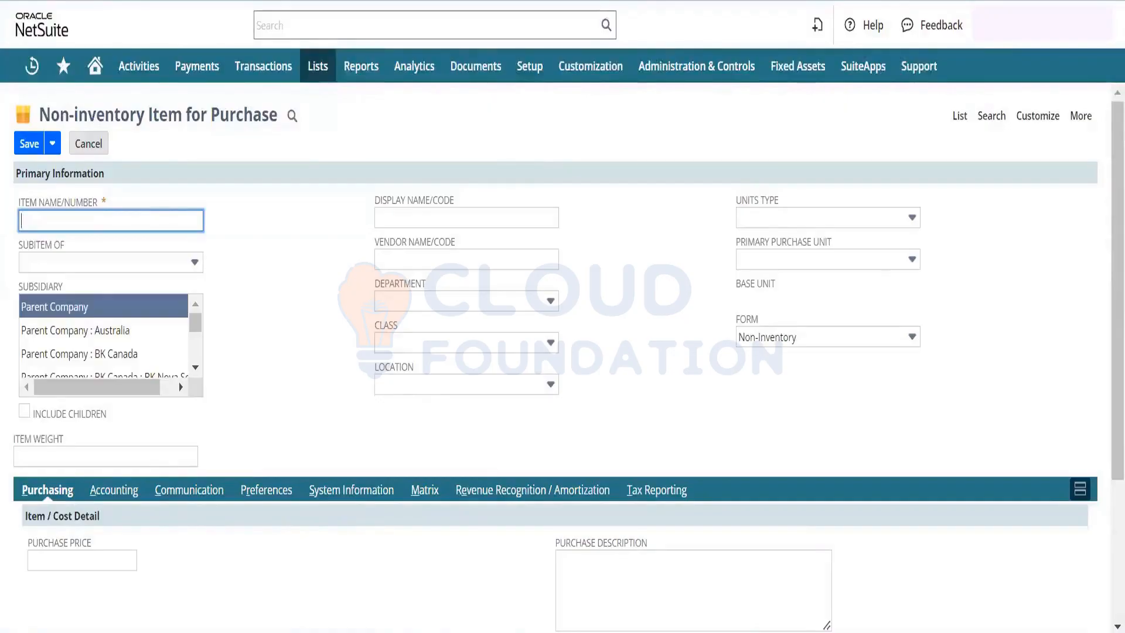
key("alt+Left")
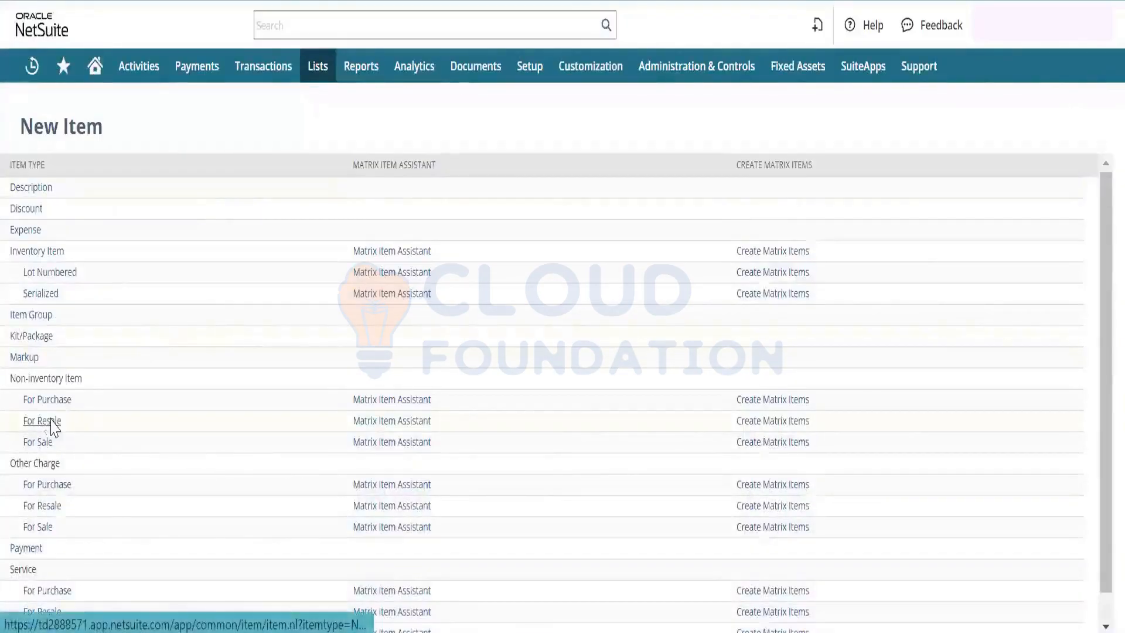
left_click(42, 421)
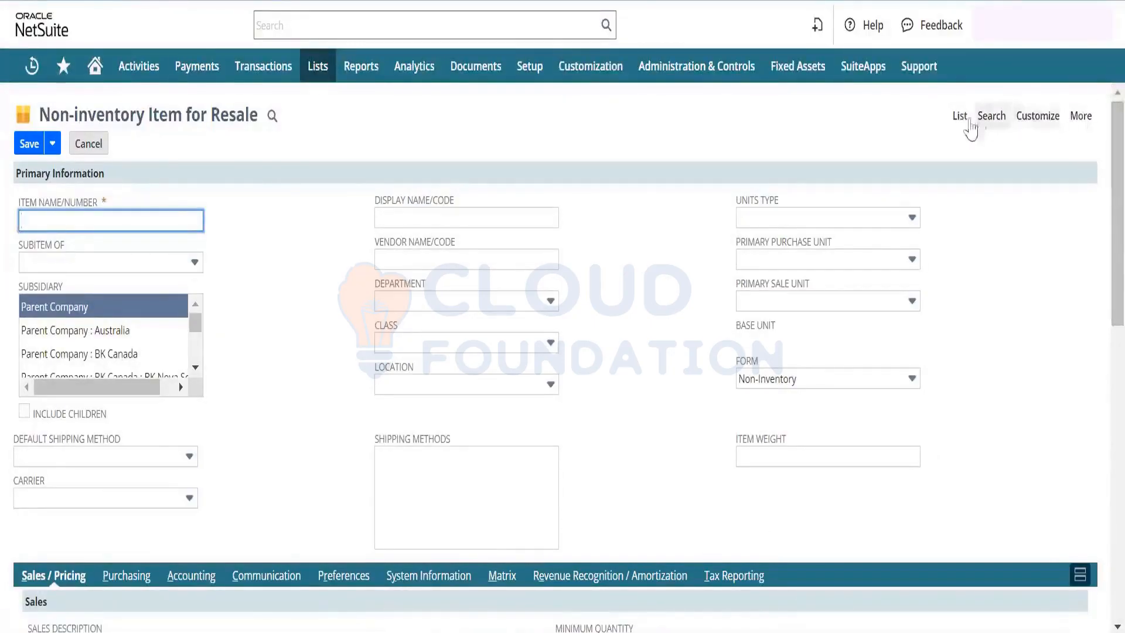
Step: Leave the non-inventory item form for the items list, search globally for "iridium", and open the Iridium inventory item for editing
left_click(960, 116)
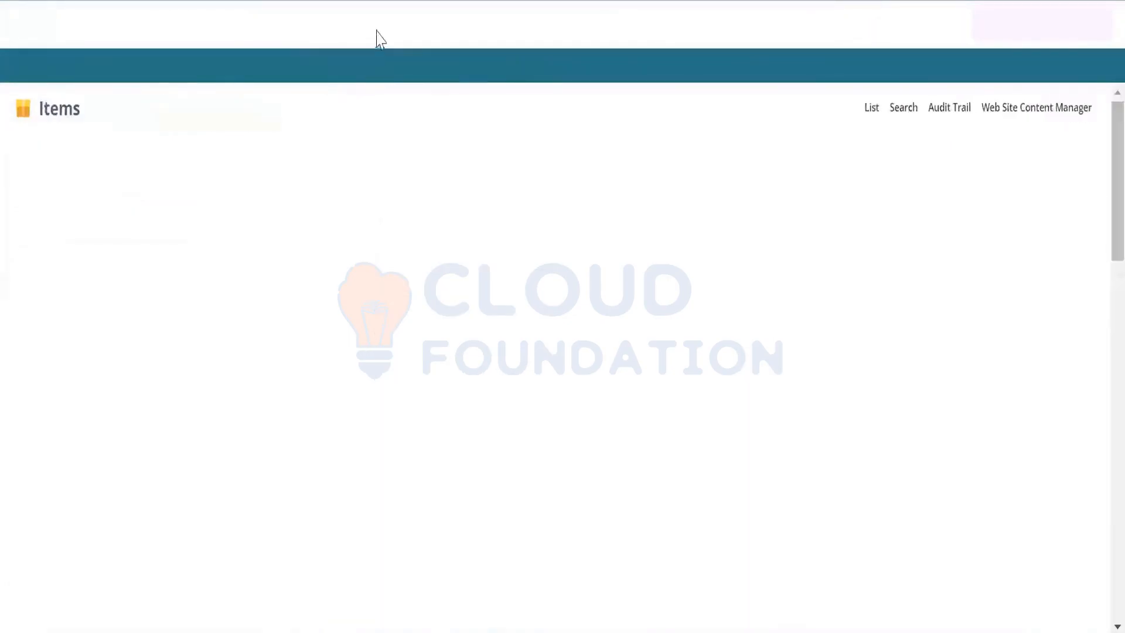
left_click(381, 25)
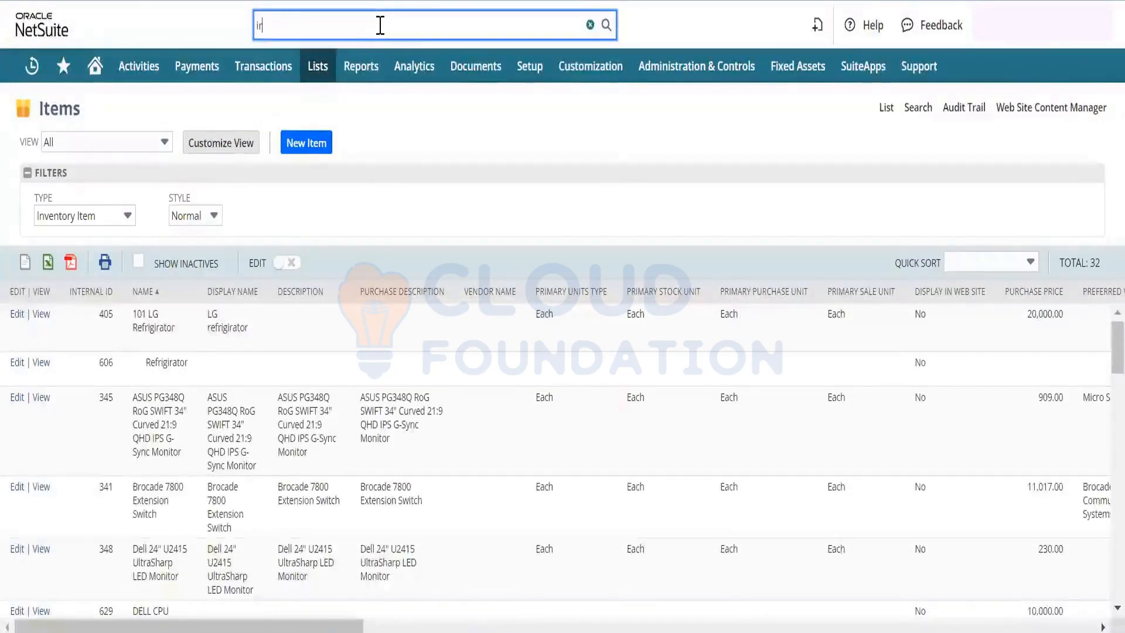
type("iridium")
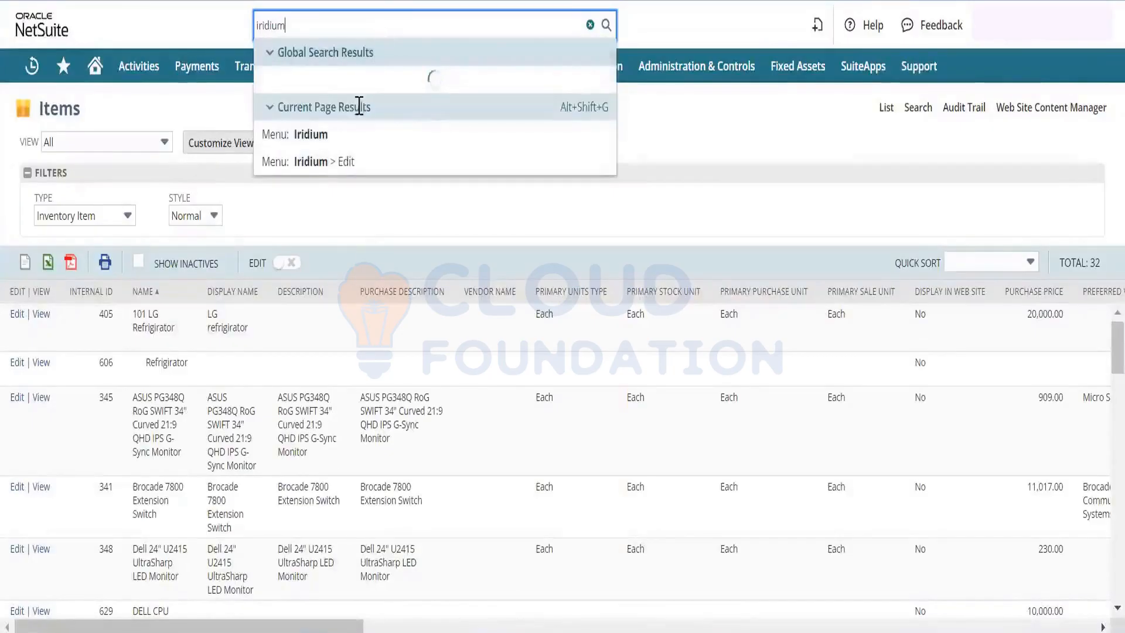
left_click(350, 164)
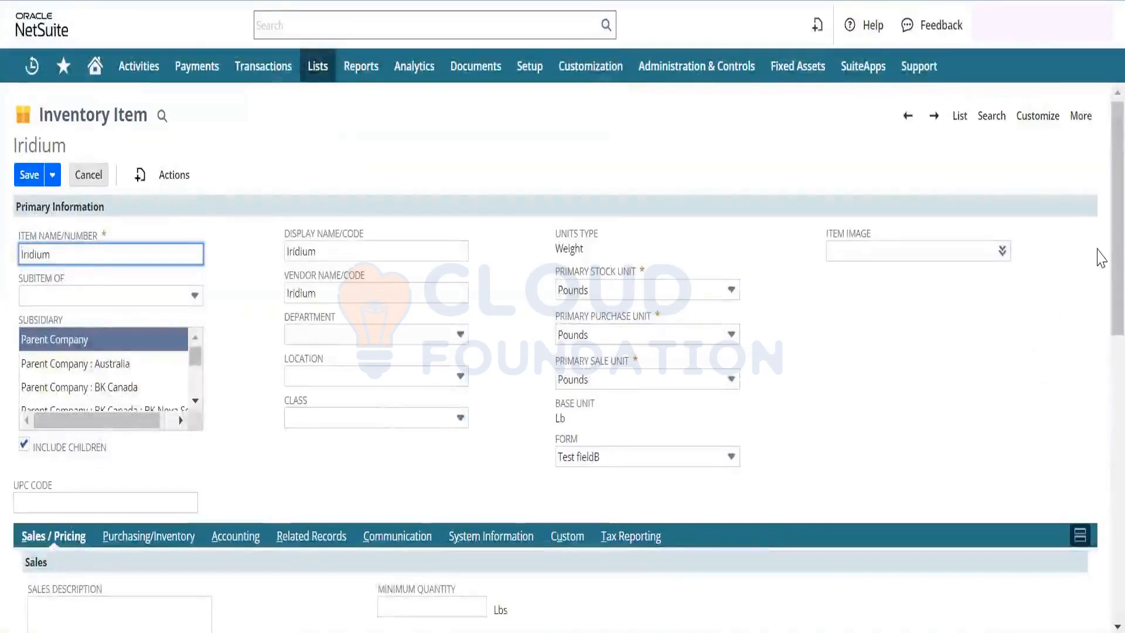
Step: Examine the Iridium item's primary information and its sales, shipping and pricing fields
left_click_drag(1117, 245, 1118, 269)
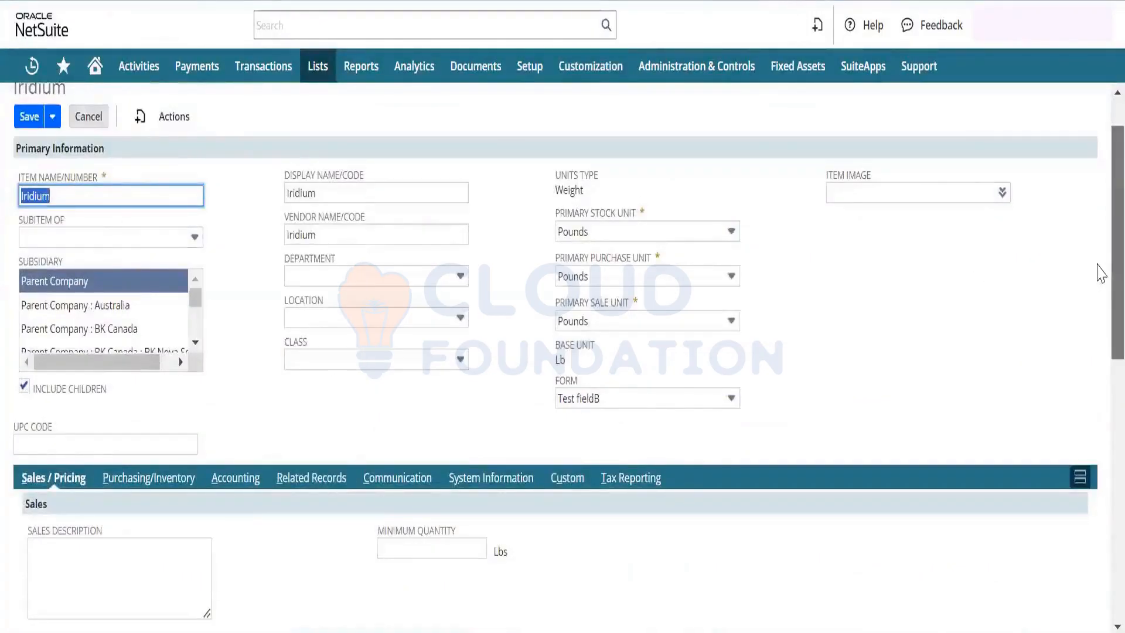
scroll(1098, 281, "down", 1)
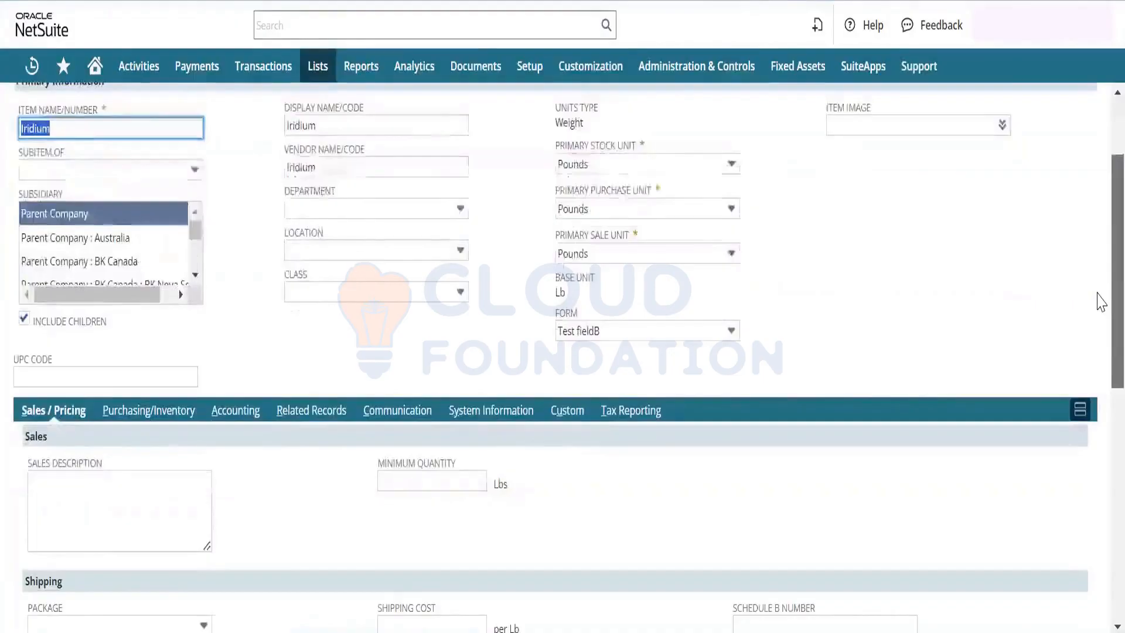
scroll(1099, 311, "down", 1)
scroll(1100, 346, "down", 1)
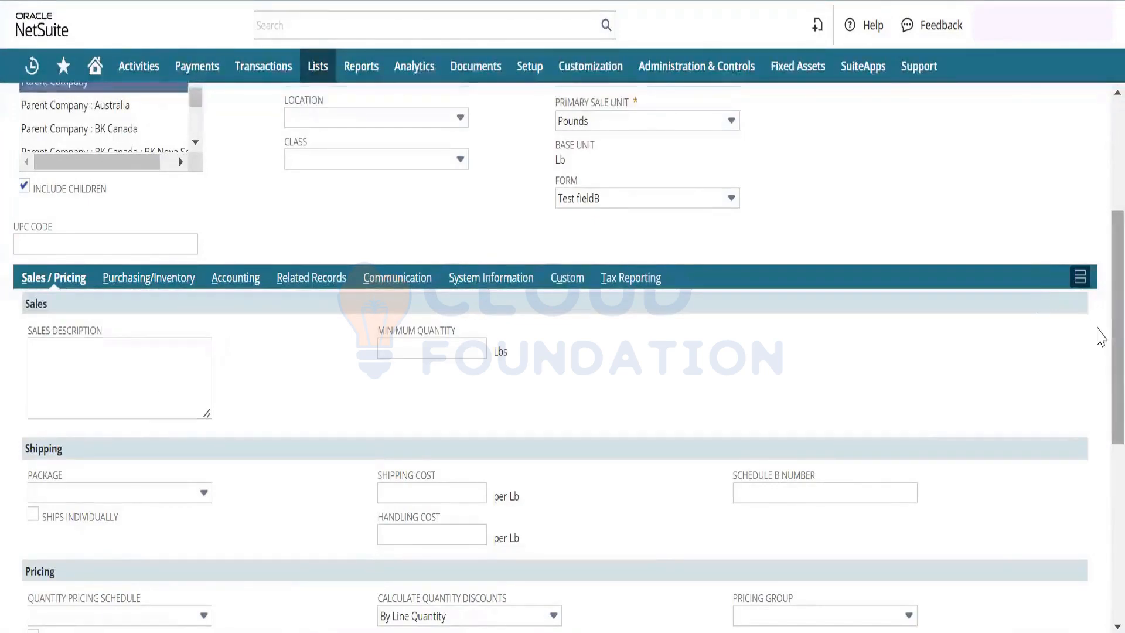
Step: Enter "Iridium SALE" as the item's sales description and set its minimum quantity to 10 Lbs
scroll(1098, 335, "up", 5)
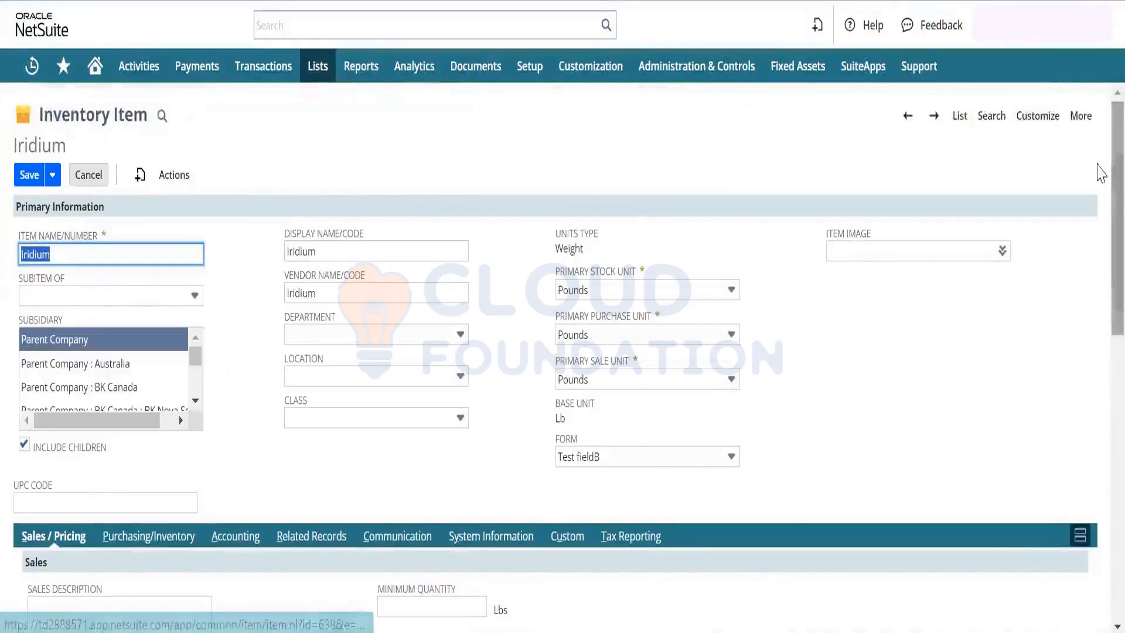
scroll(1097, 170, "down", 6)
left_click(104, 121)
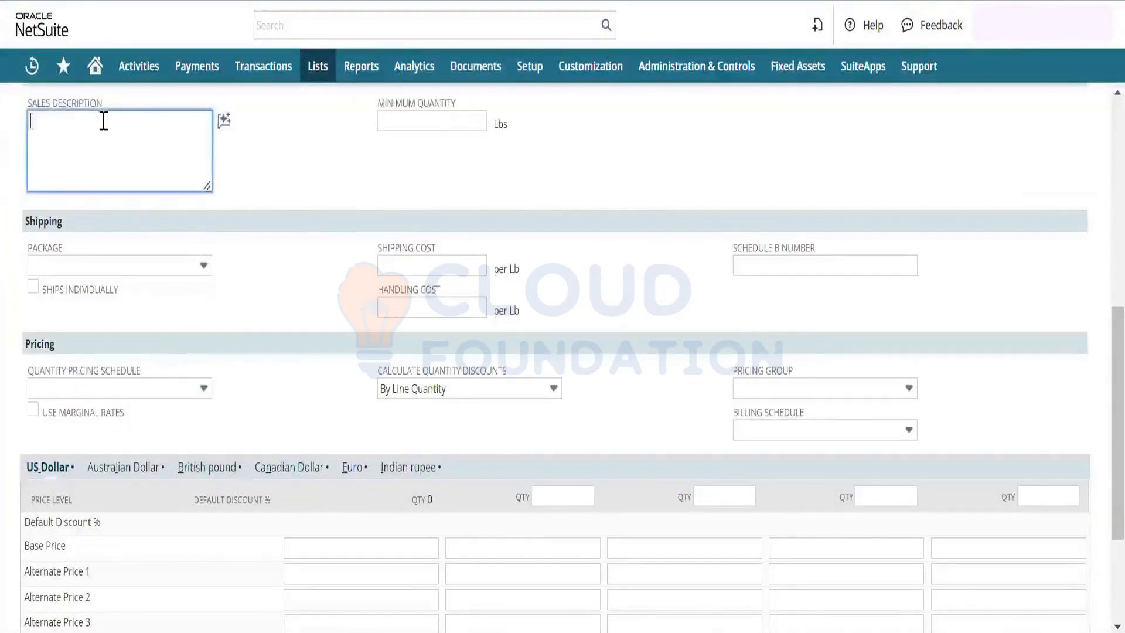
type("Iridium SALE")
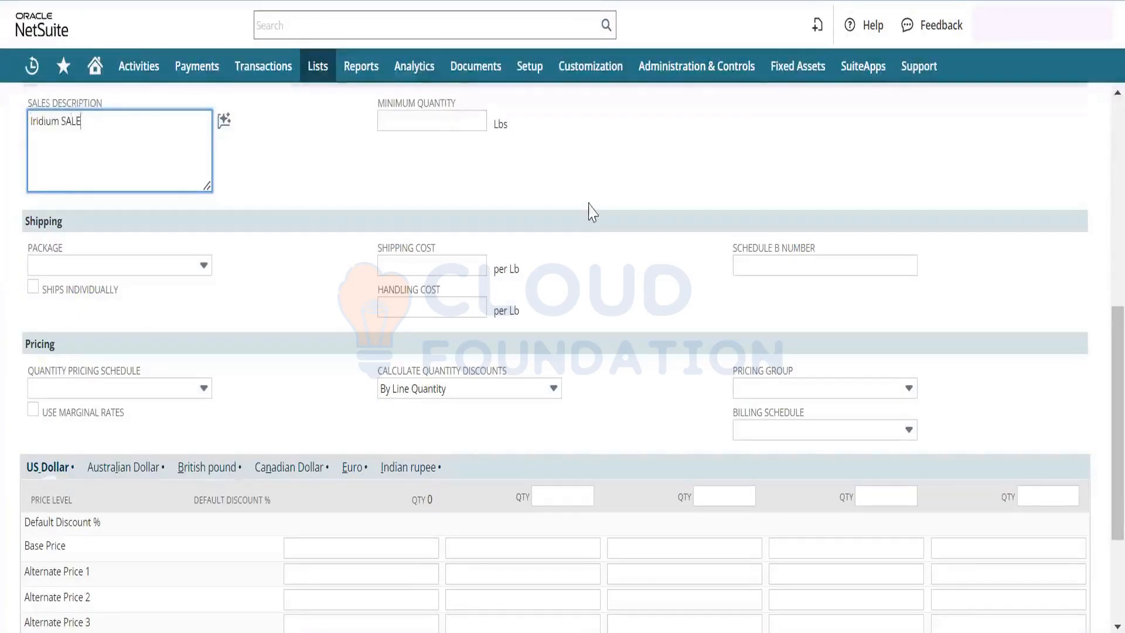
left_click(479, 120)
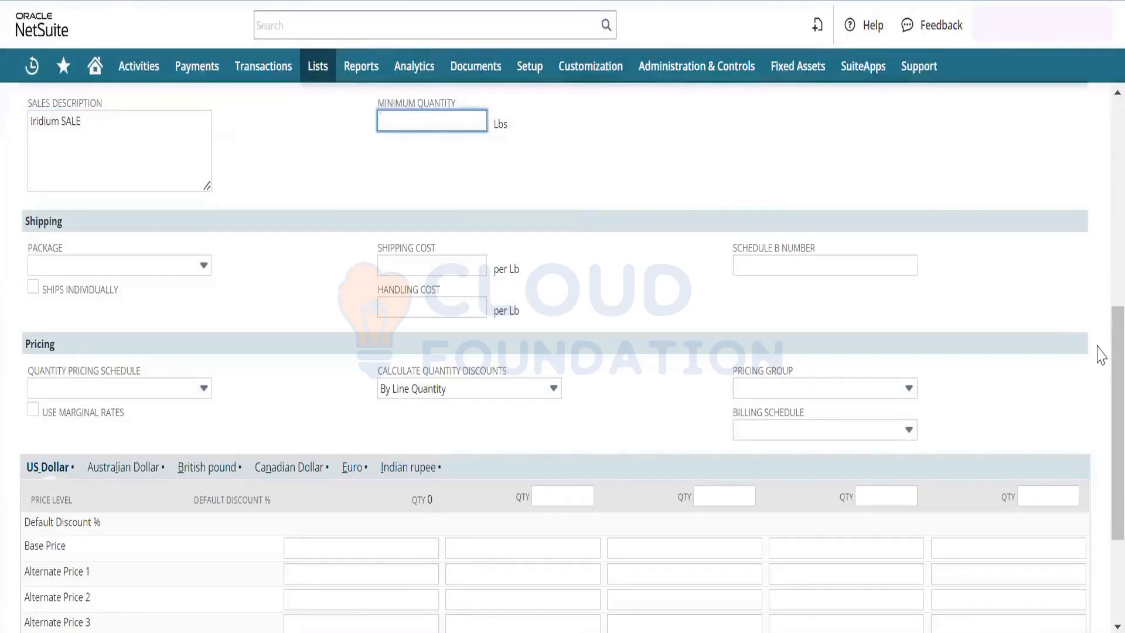
scroll(1100, 323, "up", 1)
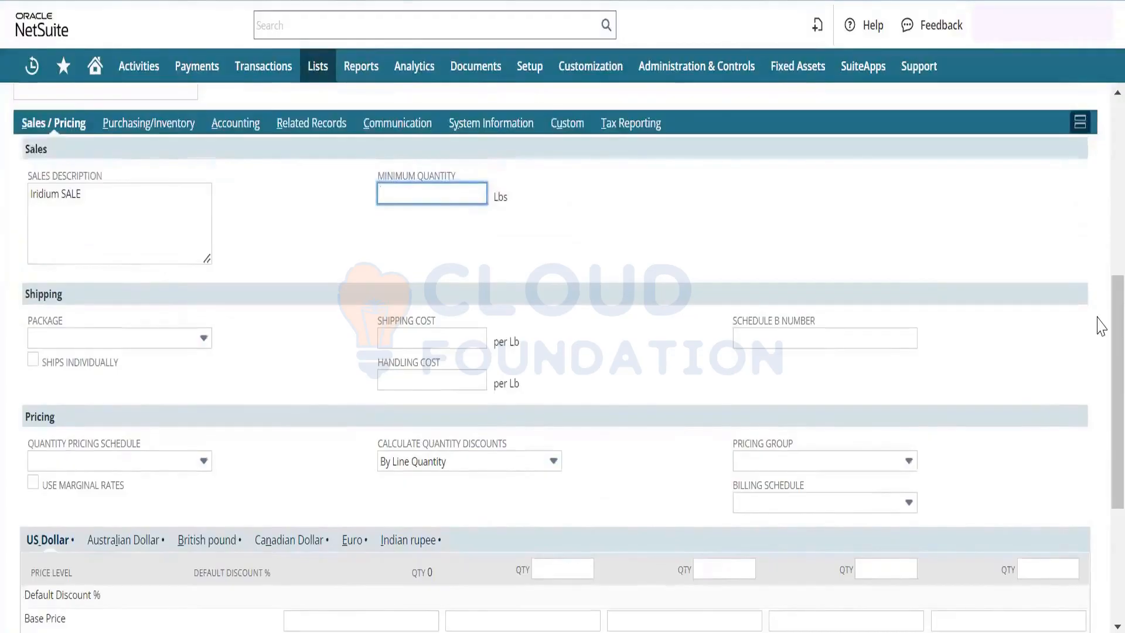
type("10")
key("Tab")
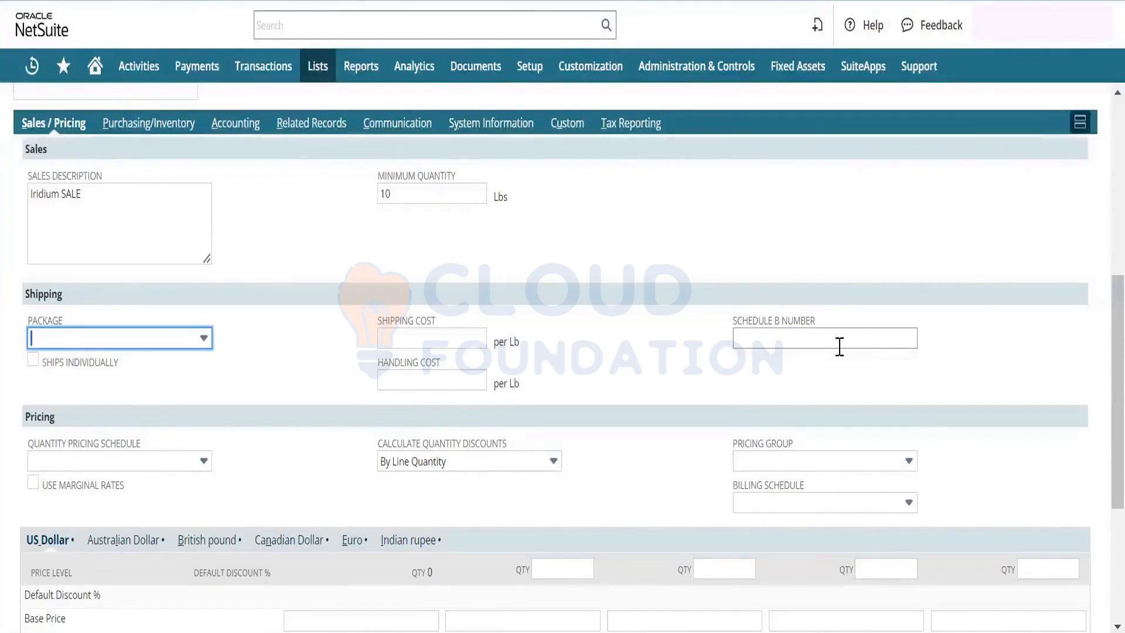
left_click(486, 193)
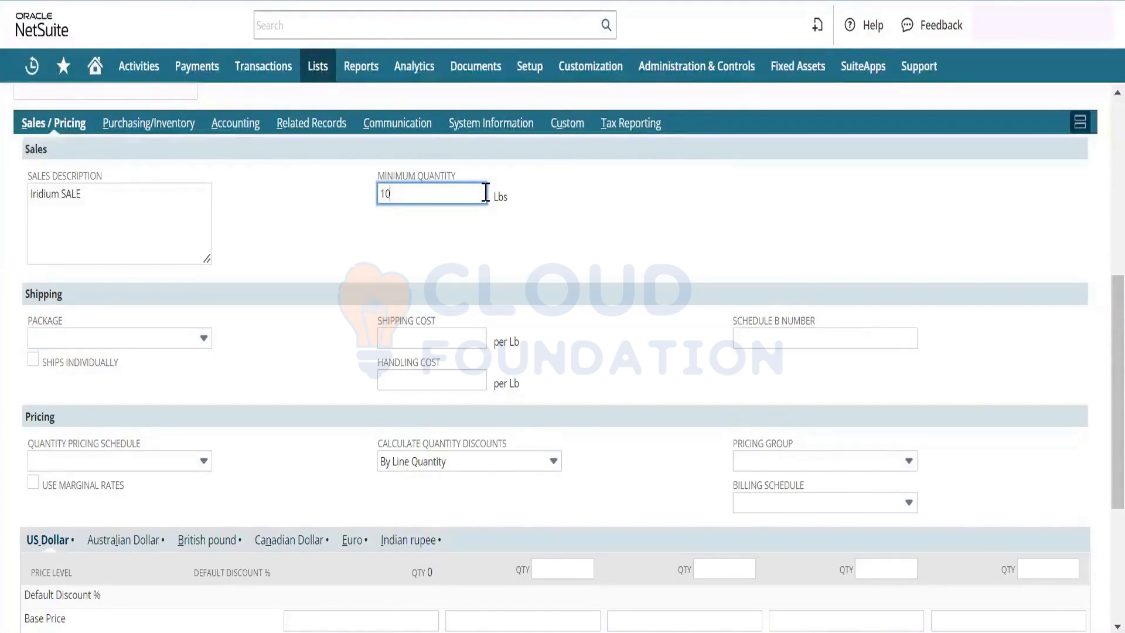
Step: Set the item's shipping cost to 10 per Lb and its handling cost to 25 per Lb
left_click(159, 344)
left_click(361, 313)
left_click(416, 345)
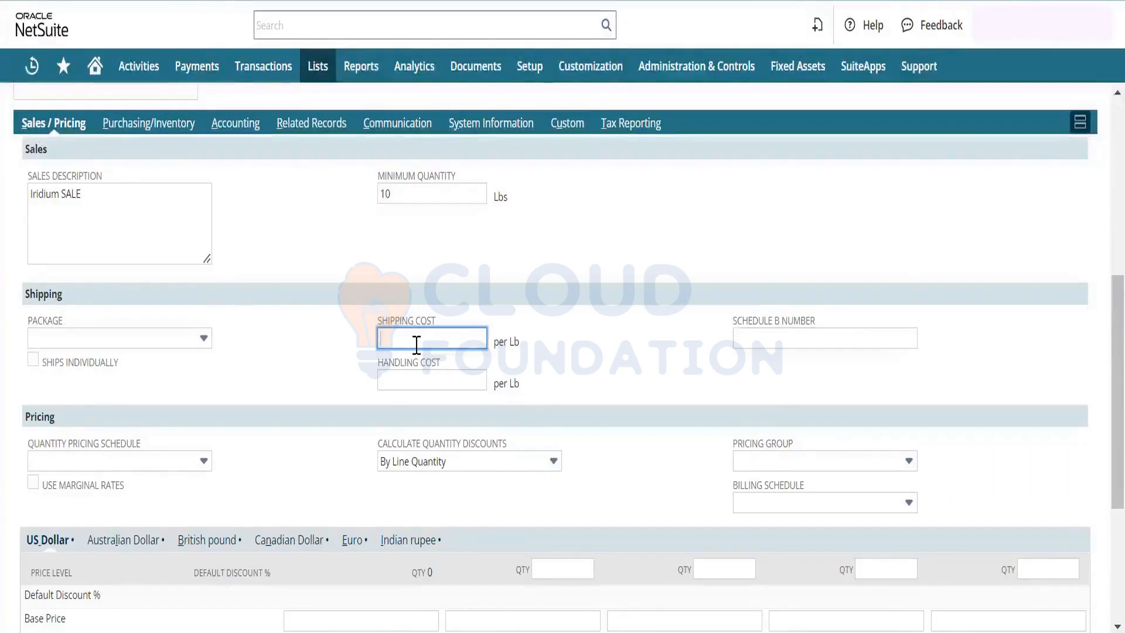
type("10")
key("Tab")
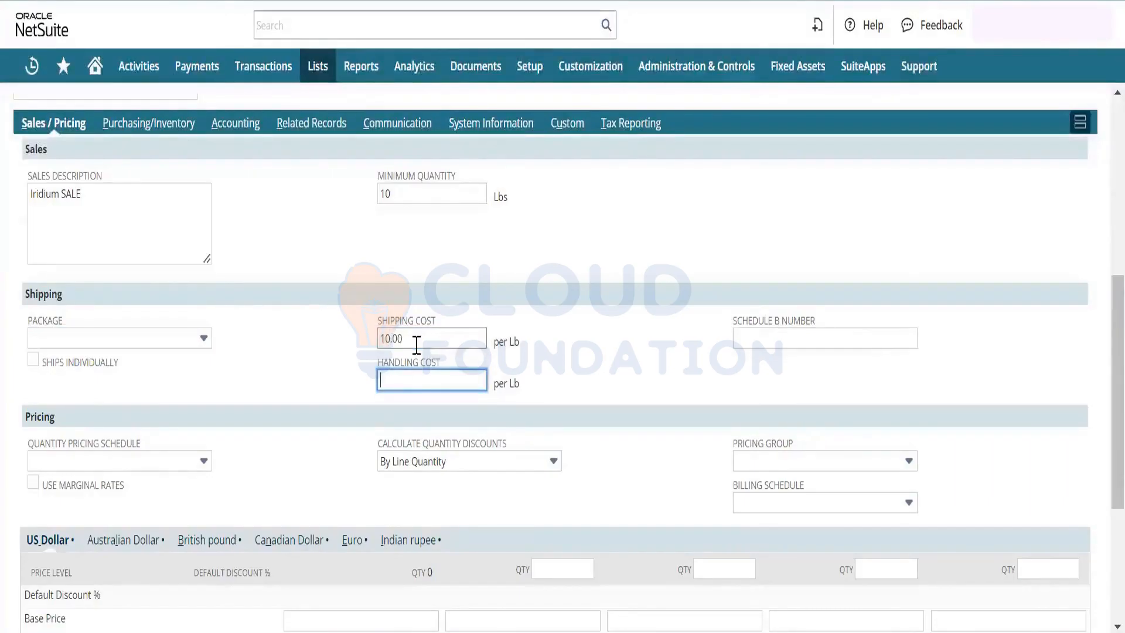
type("25")
key("Tab")
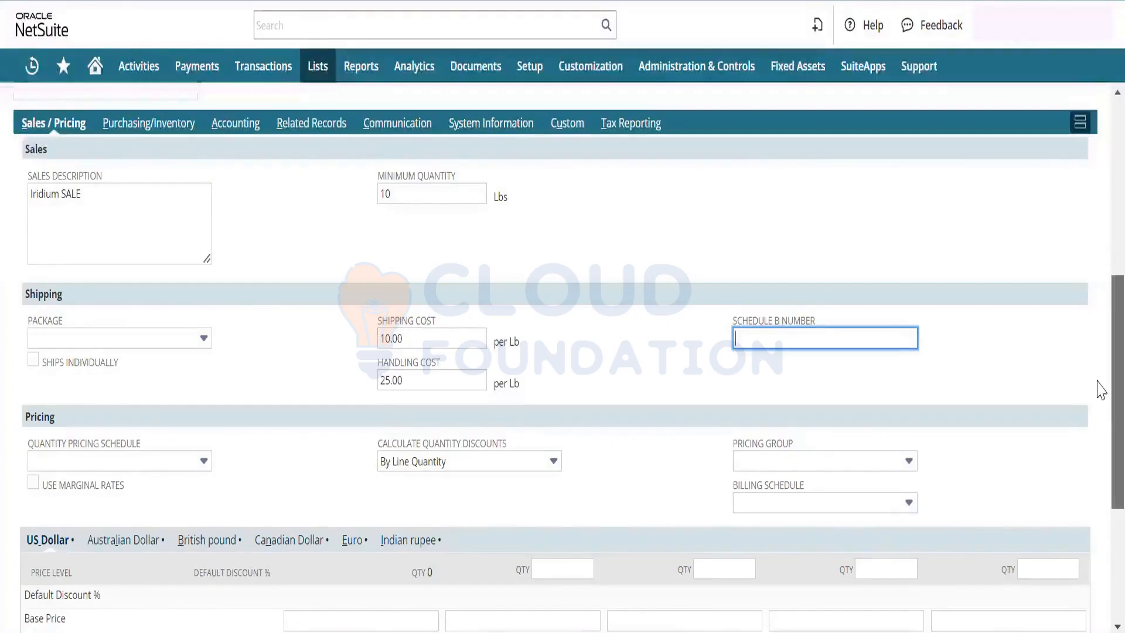
scroll(1101, 404, "down", 1)
scroll(1099, 434, "down", 1)
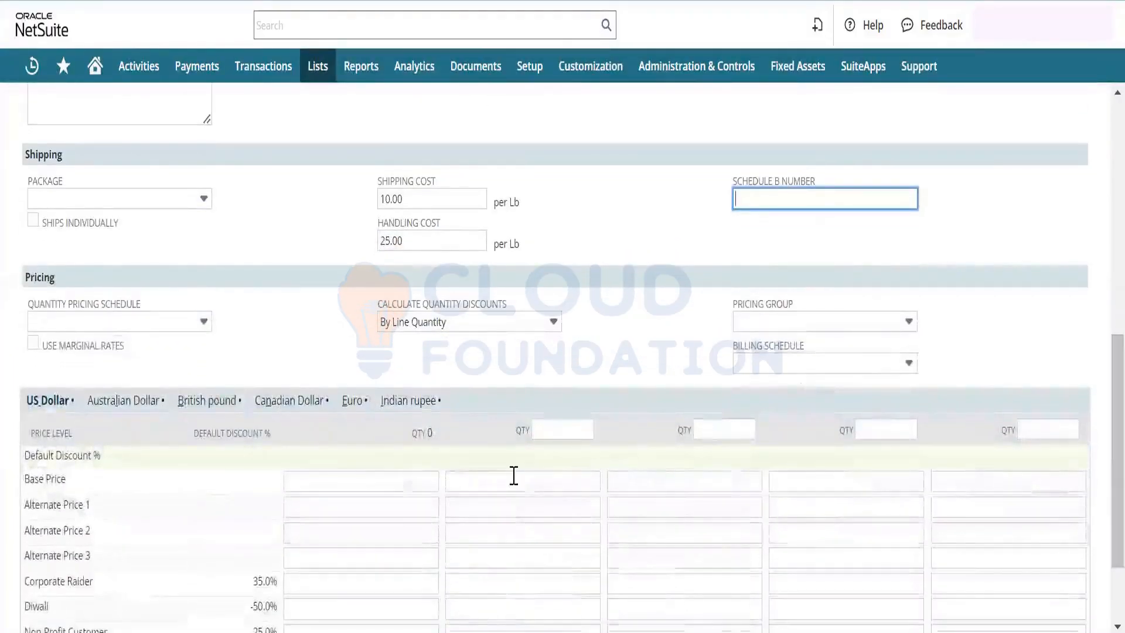
left_click(156, 328)
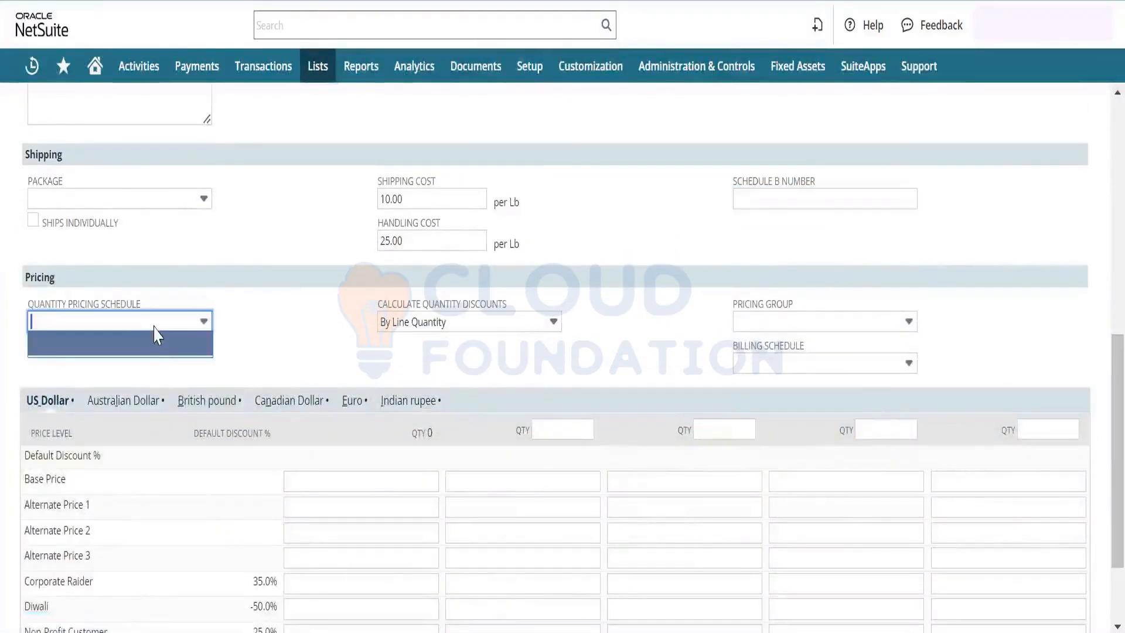
left_click(231, 317)
left_click(202, 324)
left_click(265, 334)
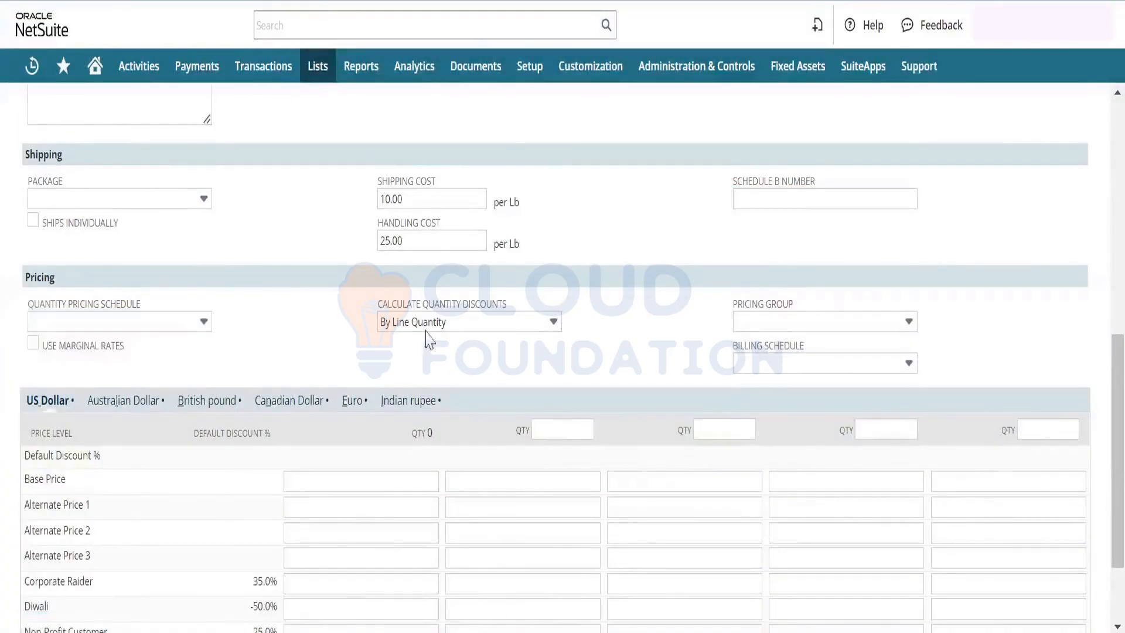
Step: Define quantity breaks of 10, 20, 30 and 40 in the US Dollar price table
scroll(1101, 401, "down", 2)
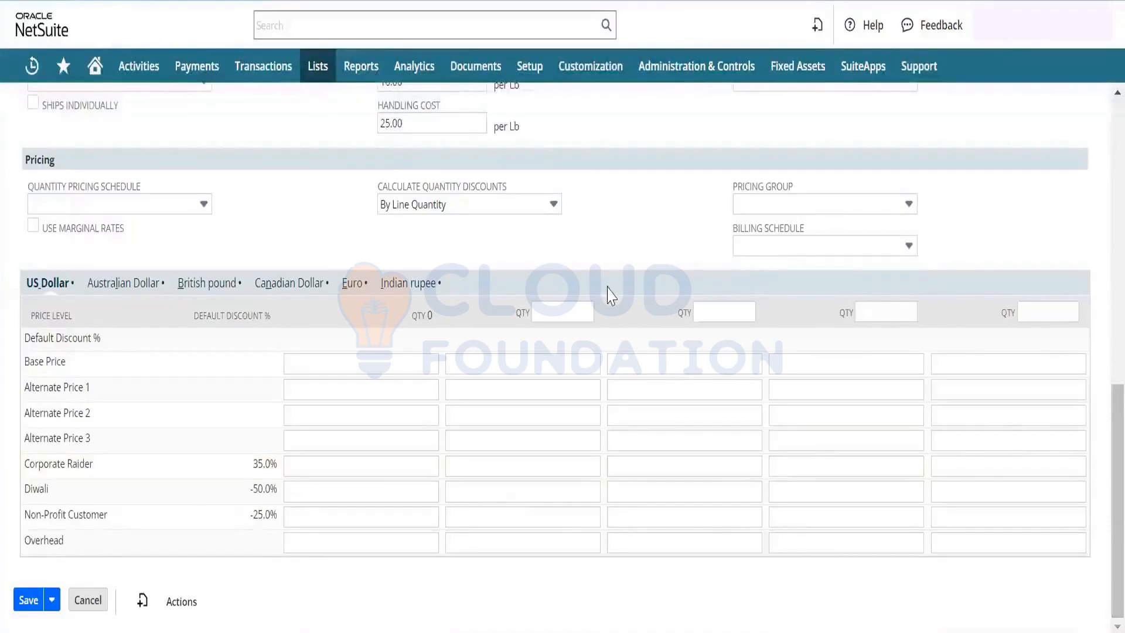
left_click(586, 313)
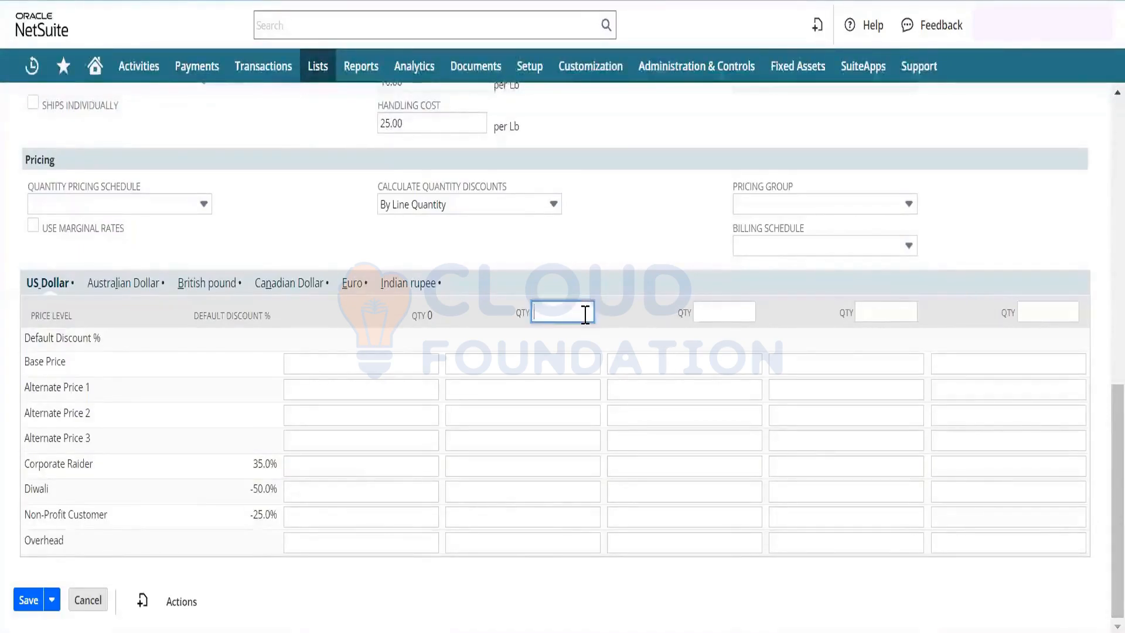
type("10")
key("Tab")
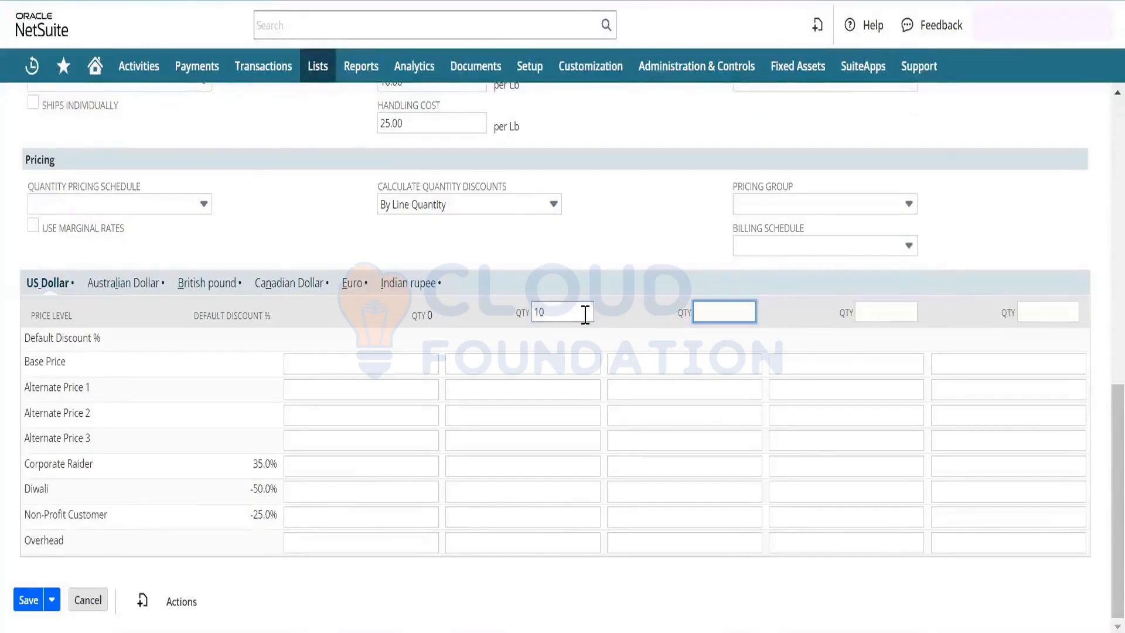
type("20")
key("Tab")
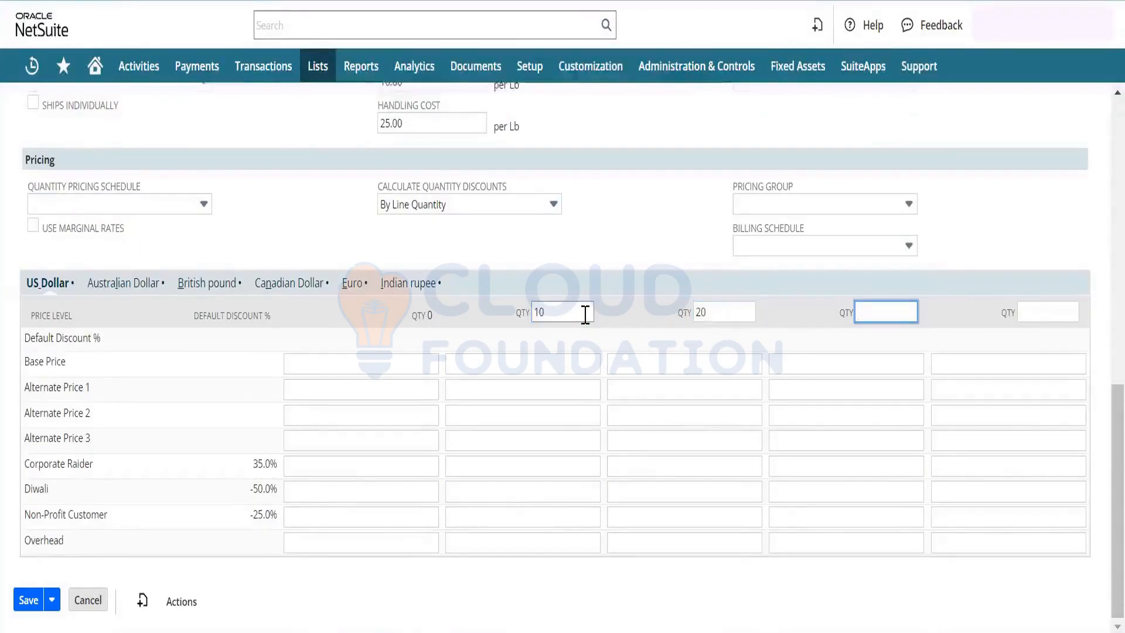
type("30")
key("Tab")
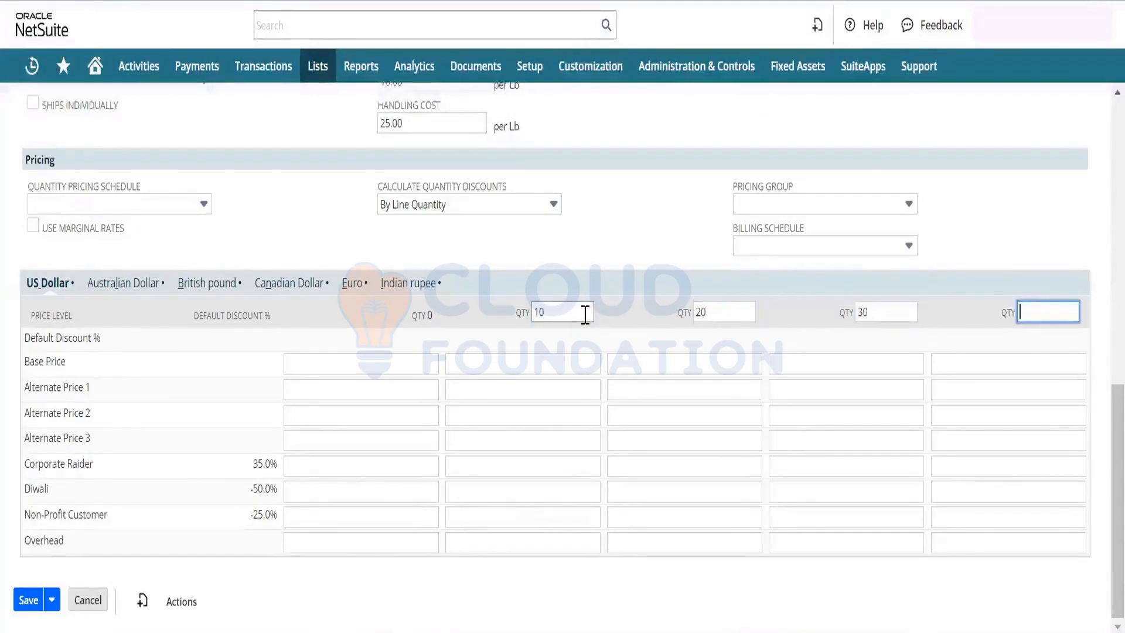
type("40")
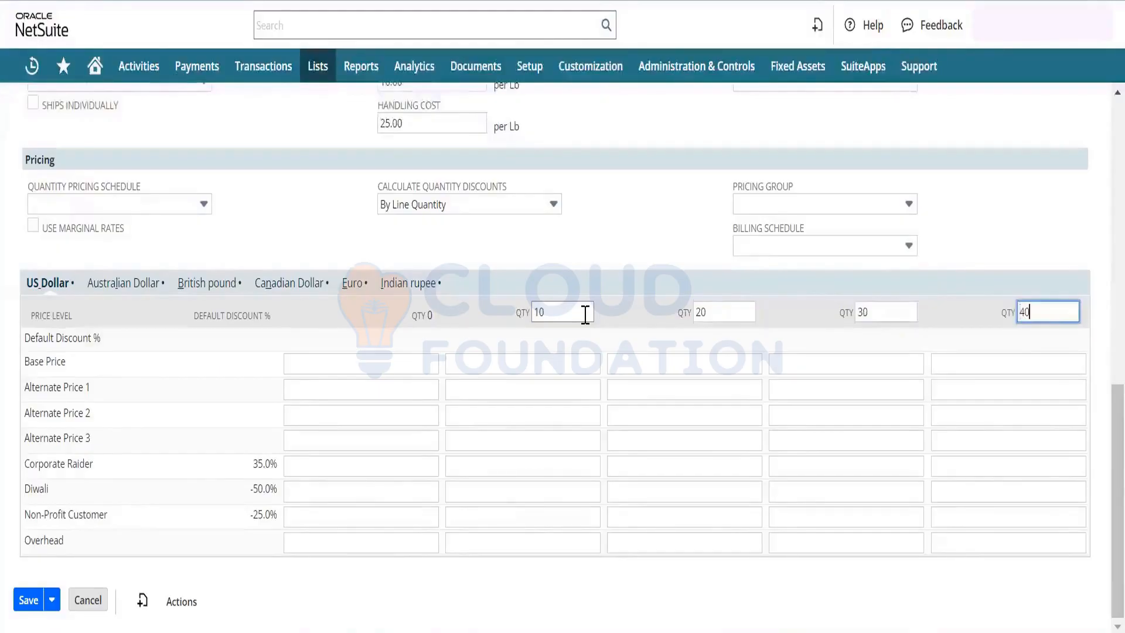
Step: Fill the US Dollar base prices with 100, 95, 90, 85 and 80 for quantities 0, 10, 20, 30 and 40
left_click(376, 367)
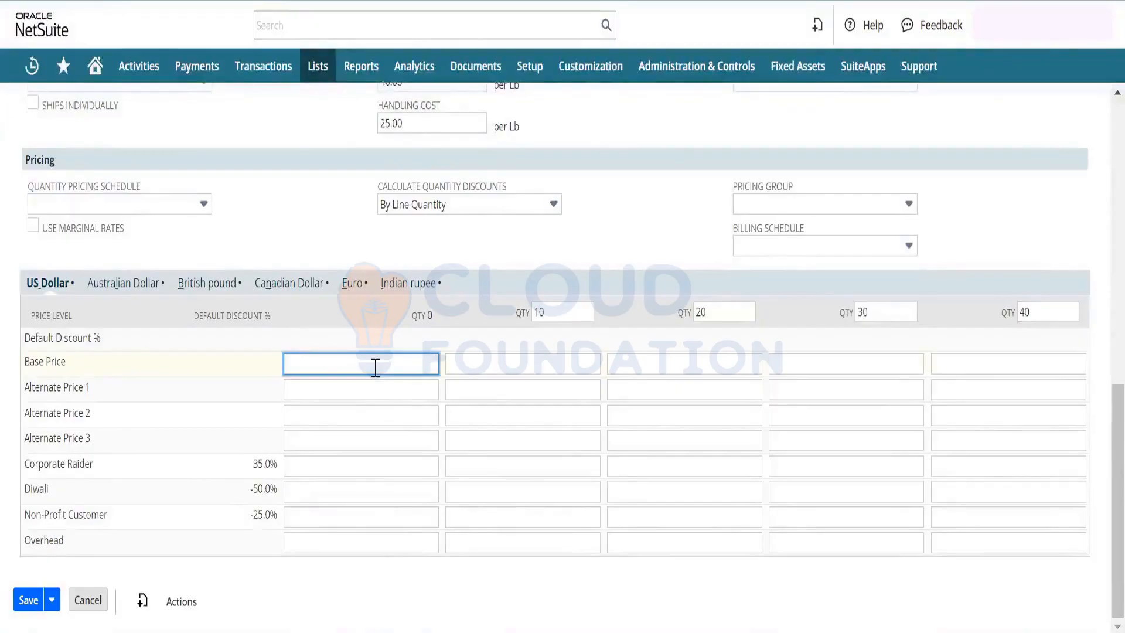
type("100")
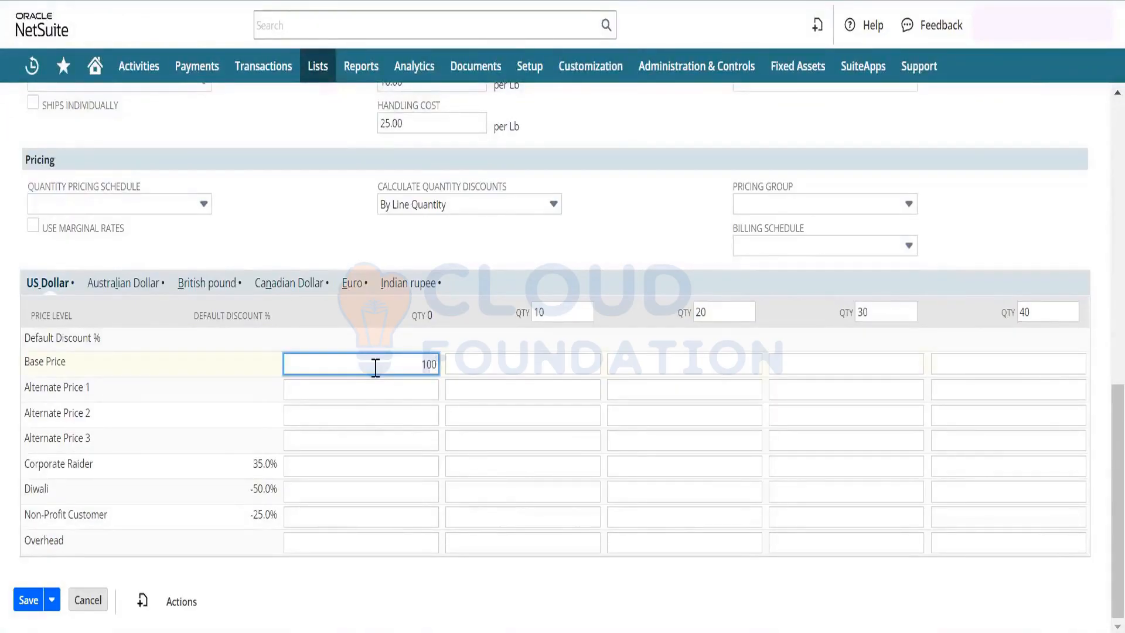
key("Tab")
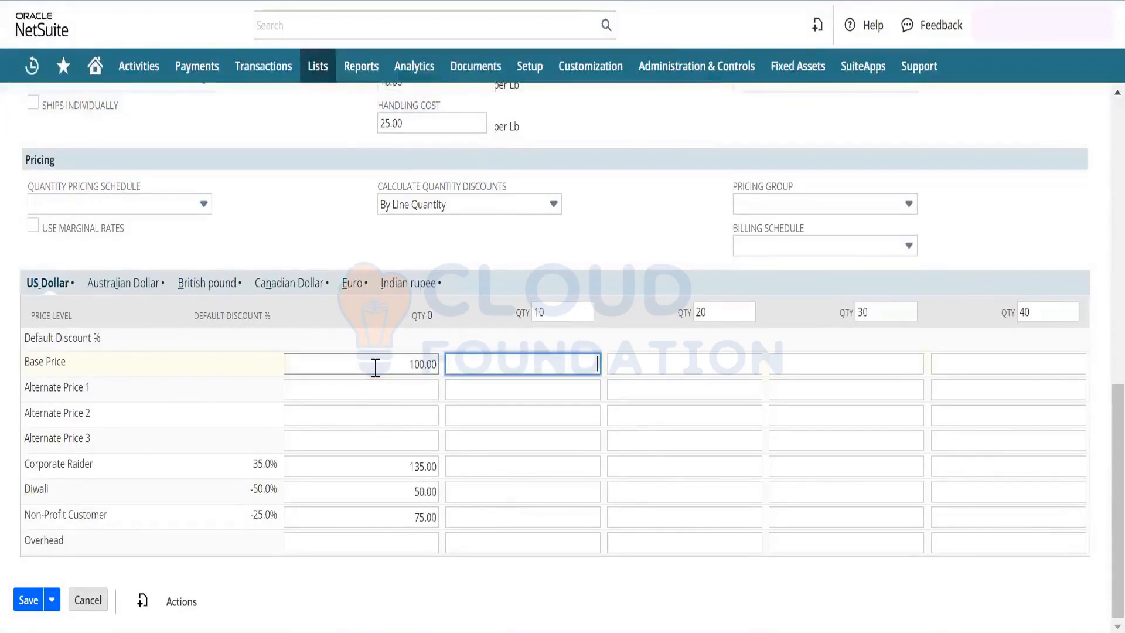
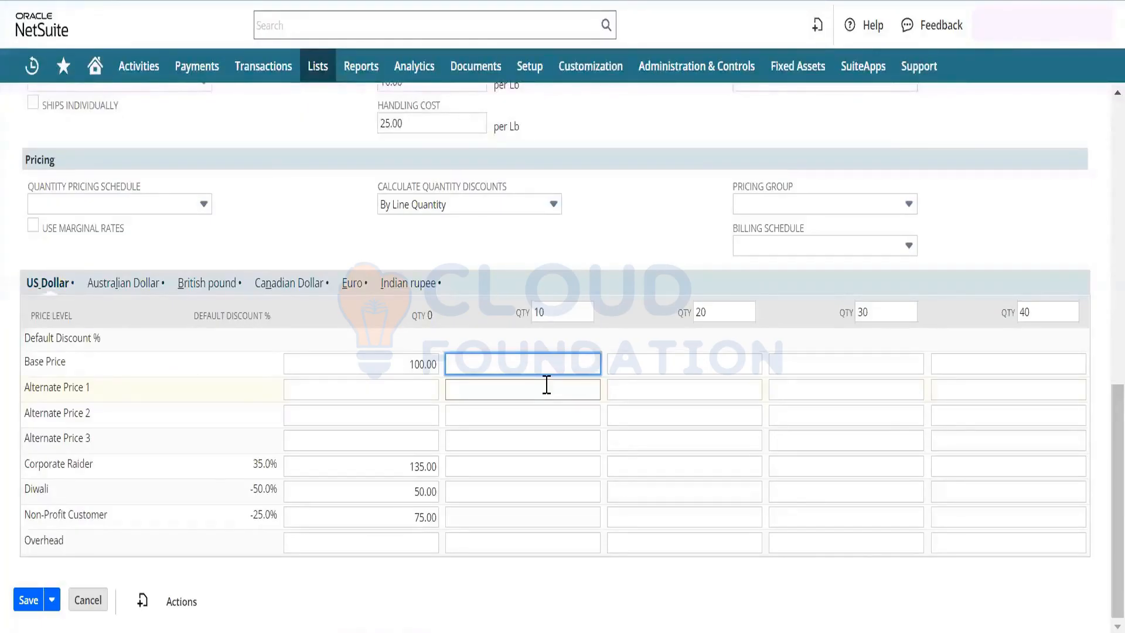
type("95")
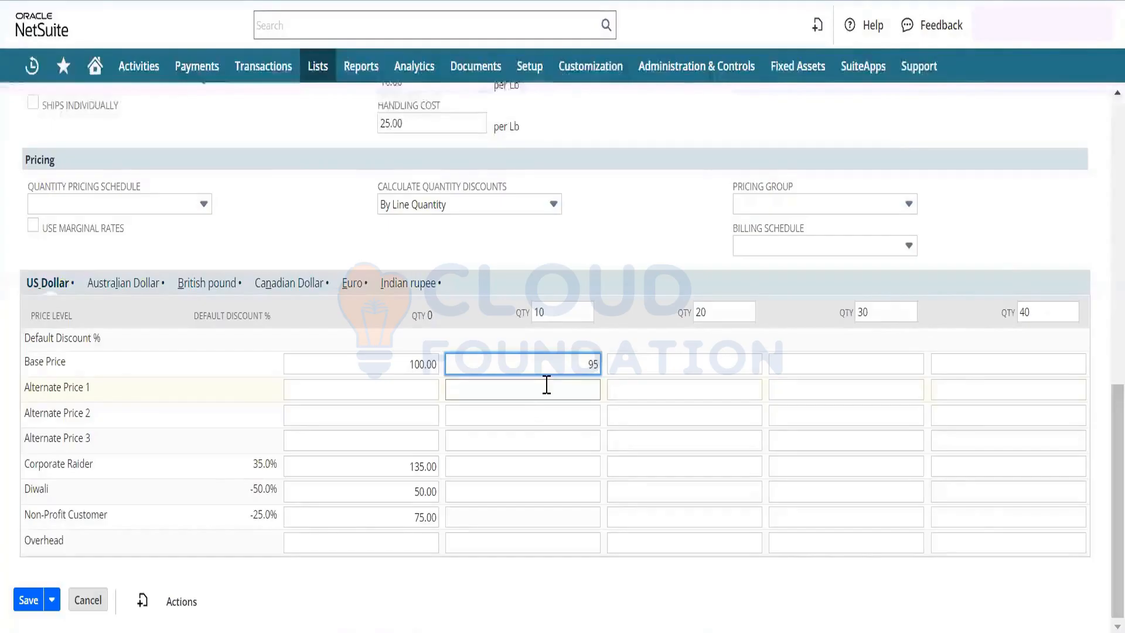
key("Tab")
type("90")
key("Tab")
type("9")
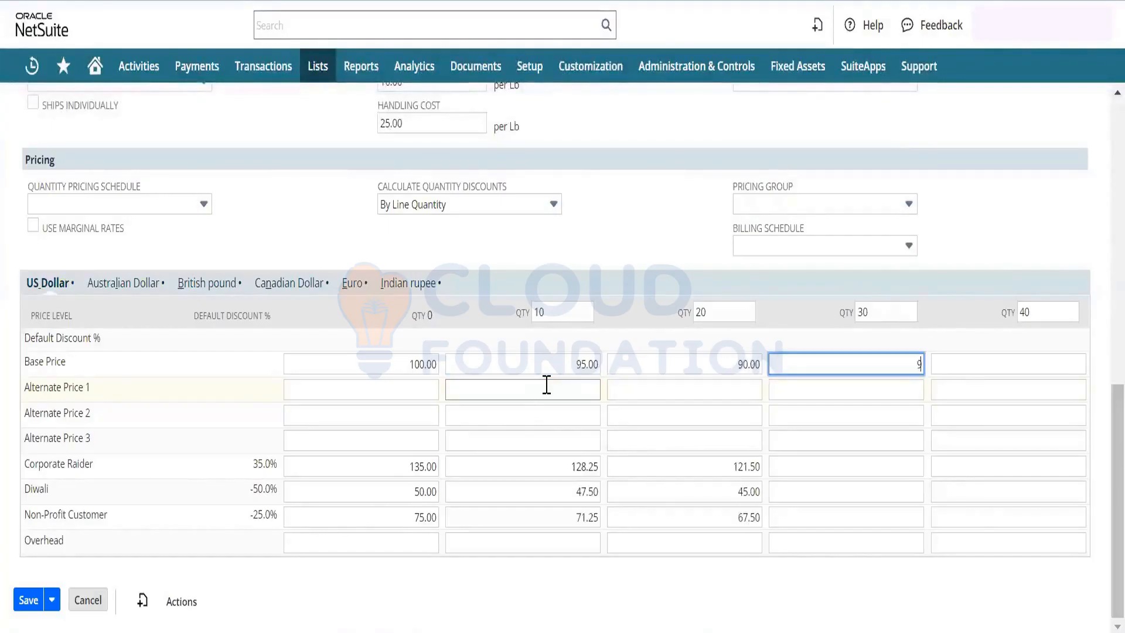
type("85")
key("Tab")
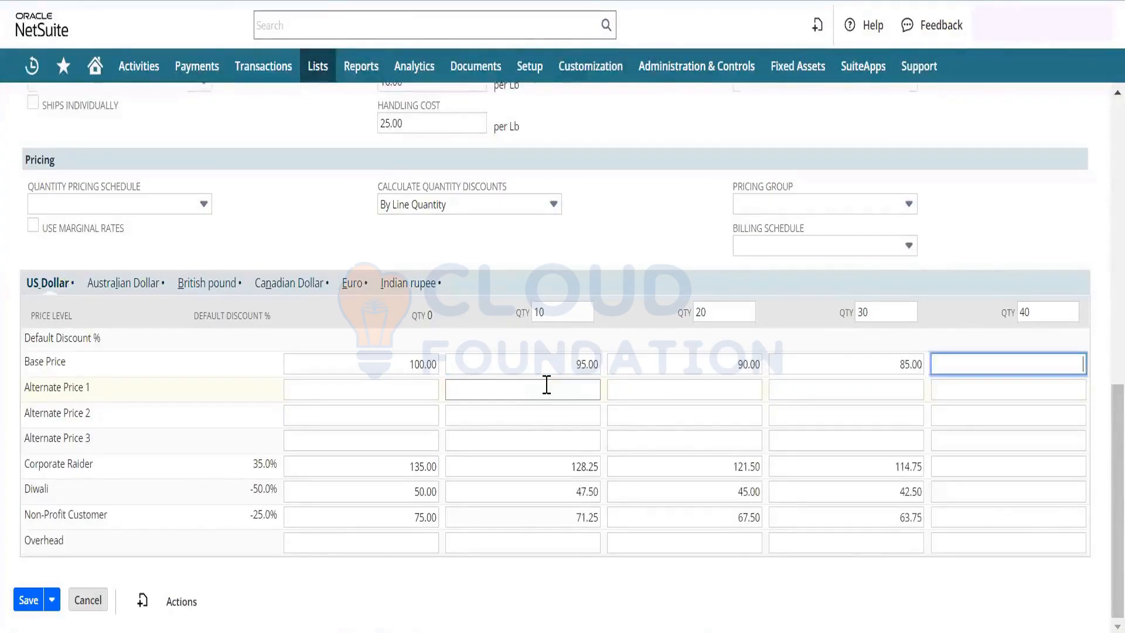
type("80")
key("Tab")
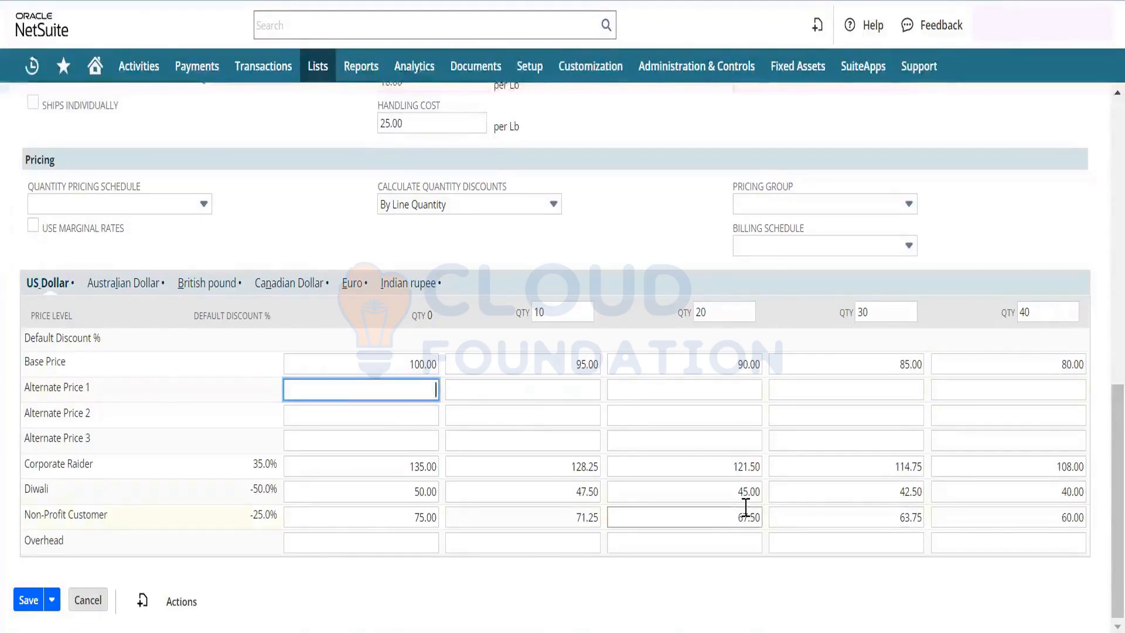
Step: Set the Australian Dollar base price to 90 for quantity 0 and 87 for quantity 10
left_click(132, 288)
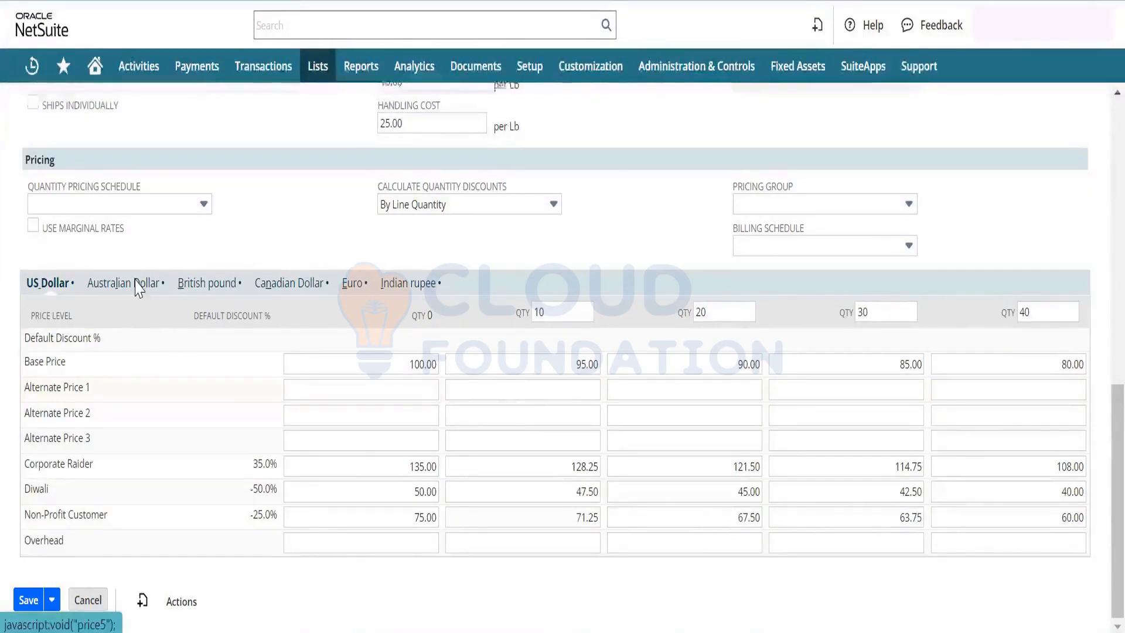
left_click(368, 371)
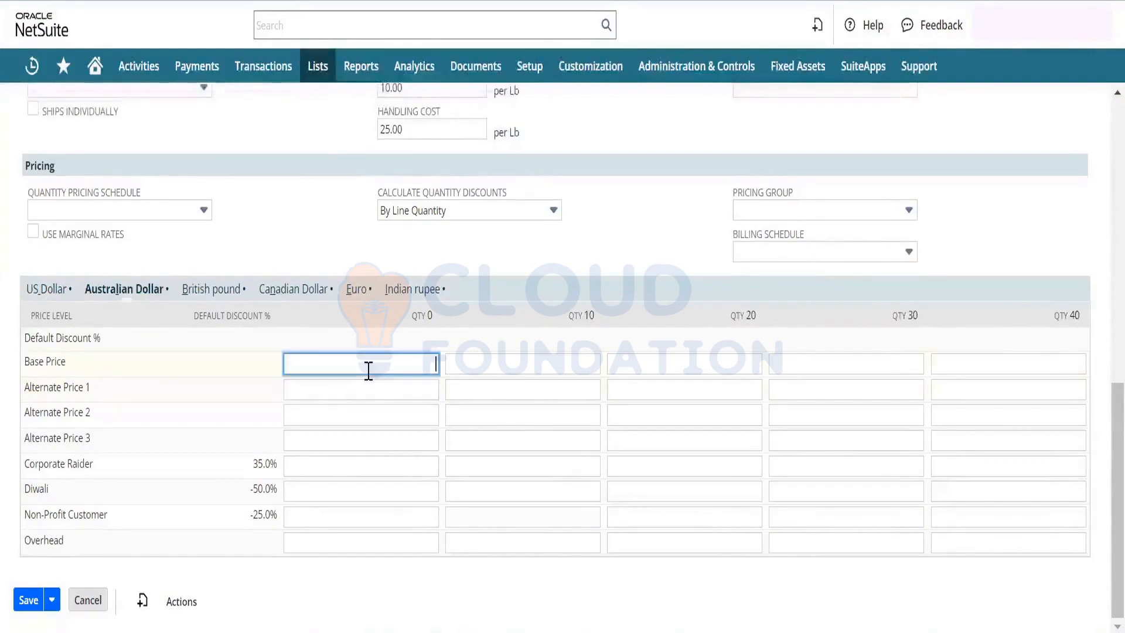
type("90")
key("Tab")
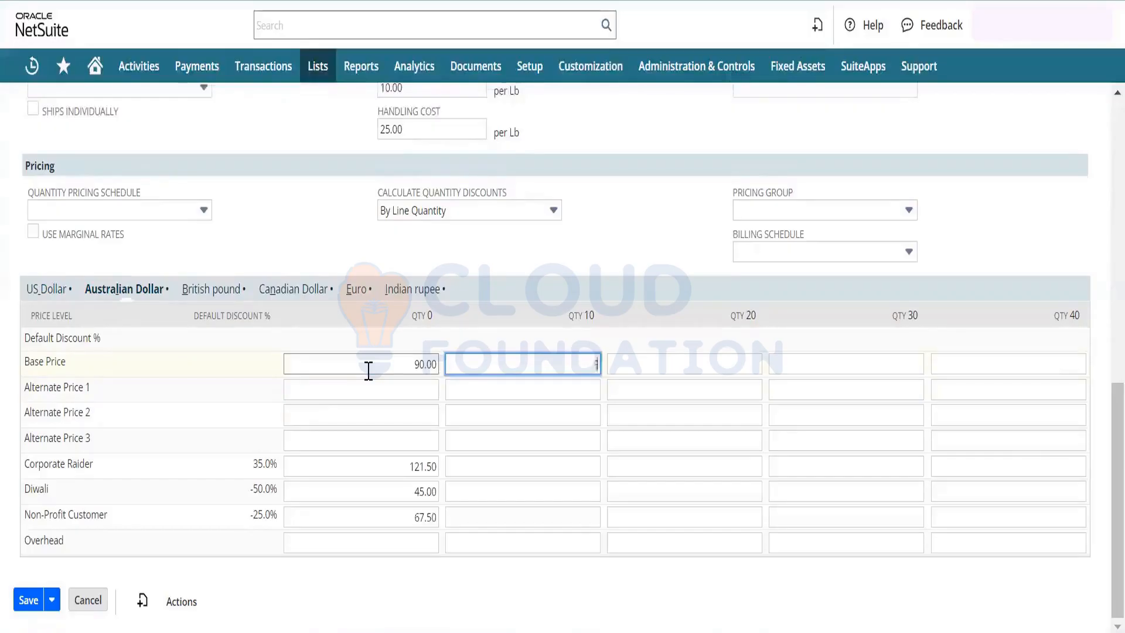
type("98")
key("Tab")
key("shift+Tab")
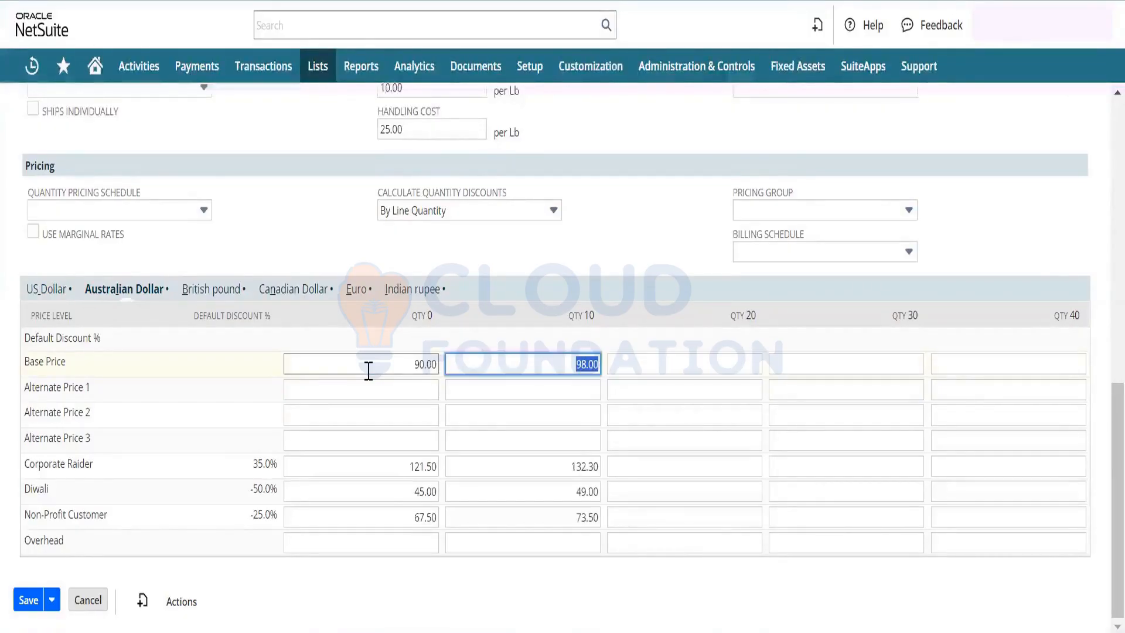
type("87")
key("Tab")
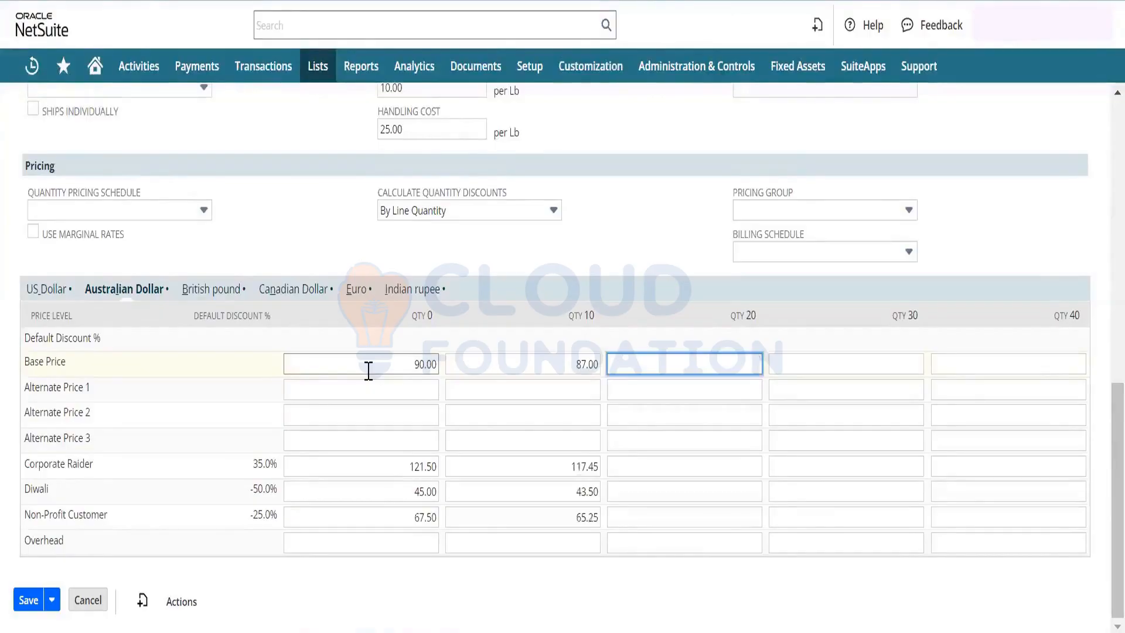
Step: Set the Australian Dollar base prices for quantities 20, 30 and 40 to 85, 80 and 75, and return to the US Dollar prices
type("85")
key("Tab")
type("80")
key("Tab")
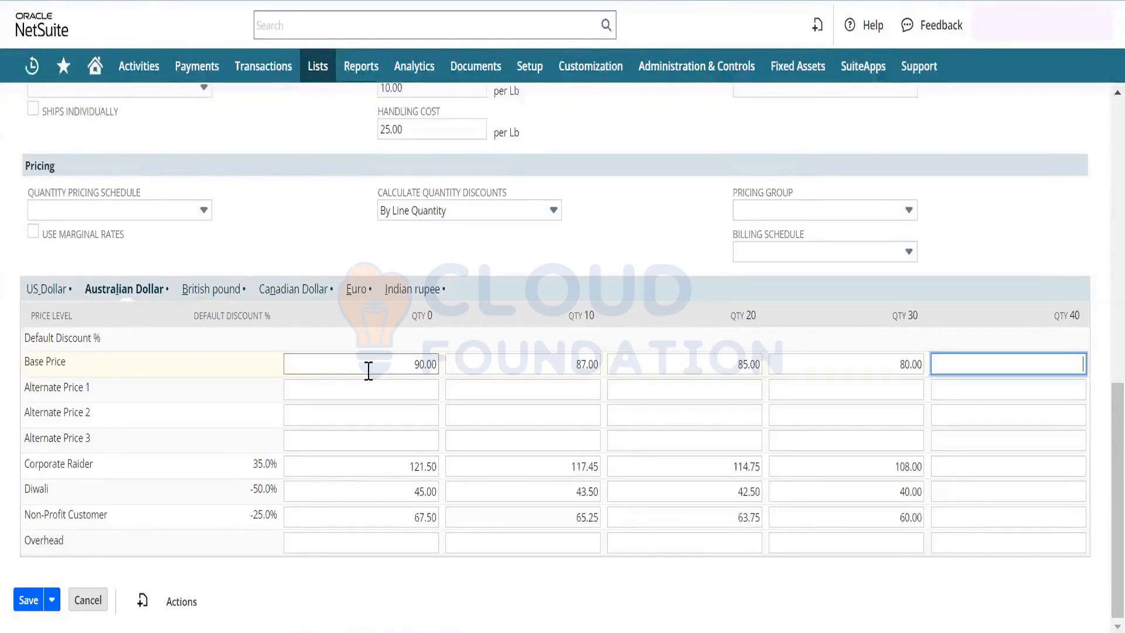
type("75")
key("Tab")
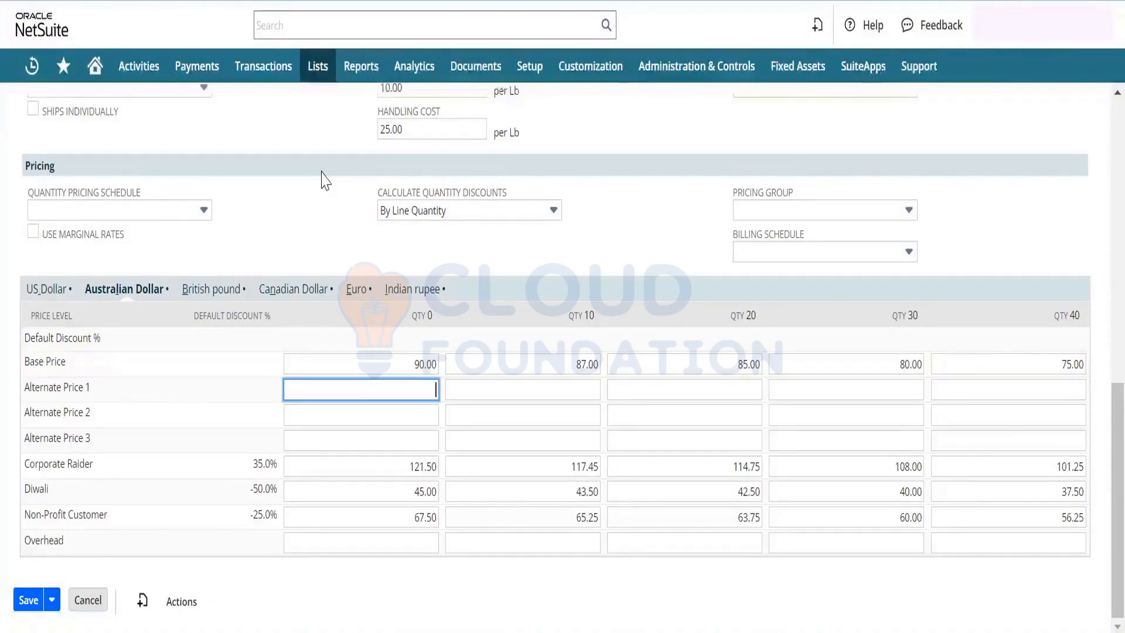
left_click(62, 293)
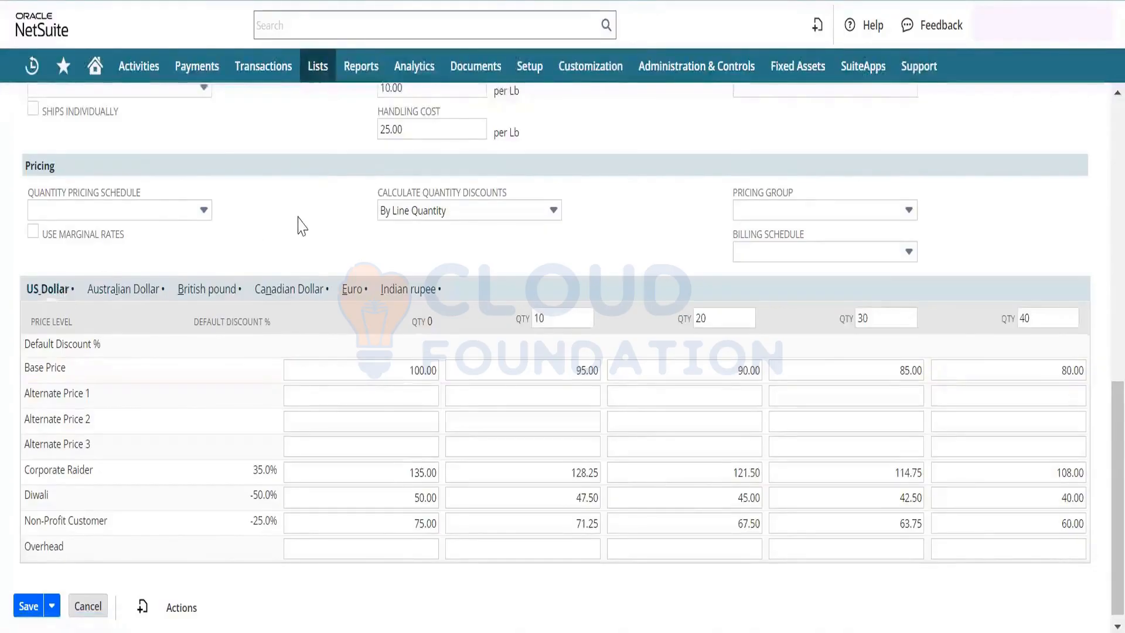
Step: Open a new Quantity Pricing Schedule form in a separate browser tab and switch to it
mouse_move(318, 70)
mouse_move(346, 136)
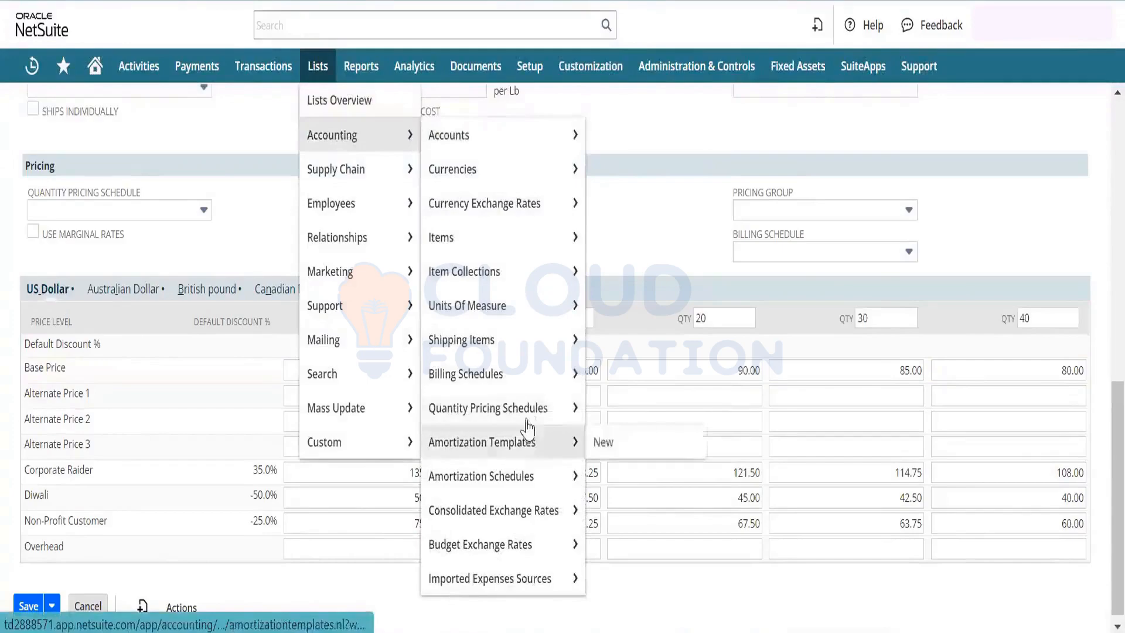
mouse_move(580, 405)
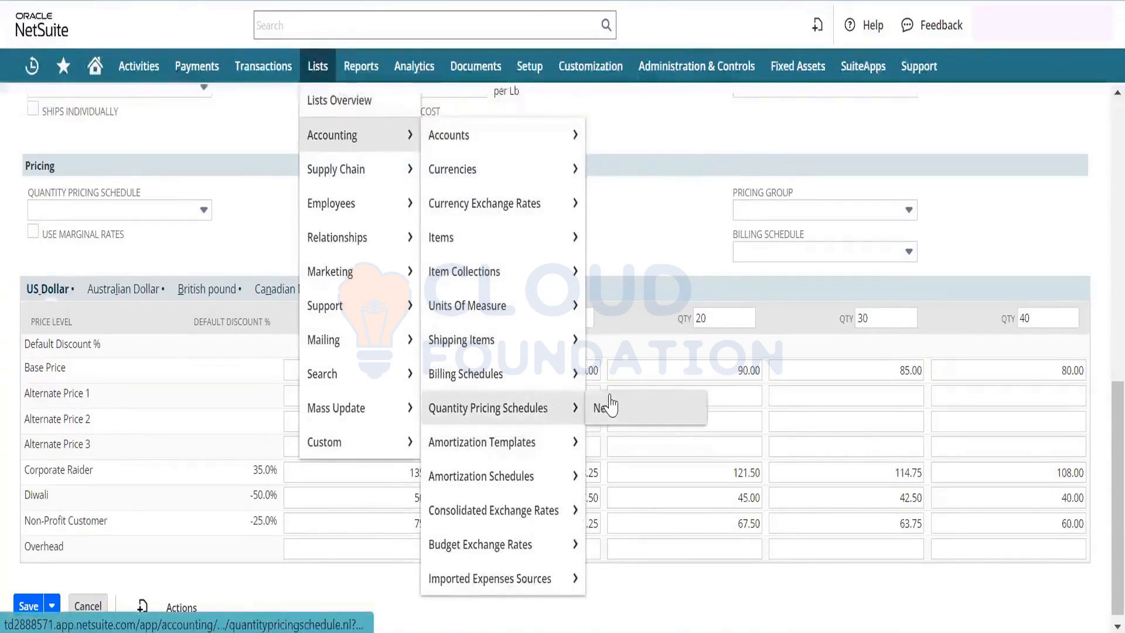
right_click(610, 406)
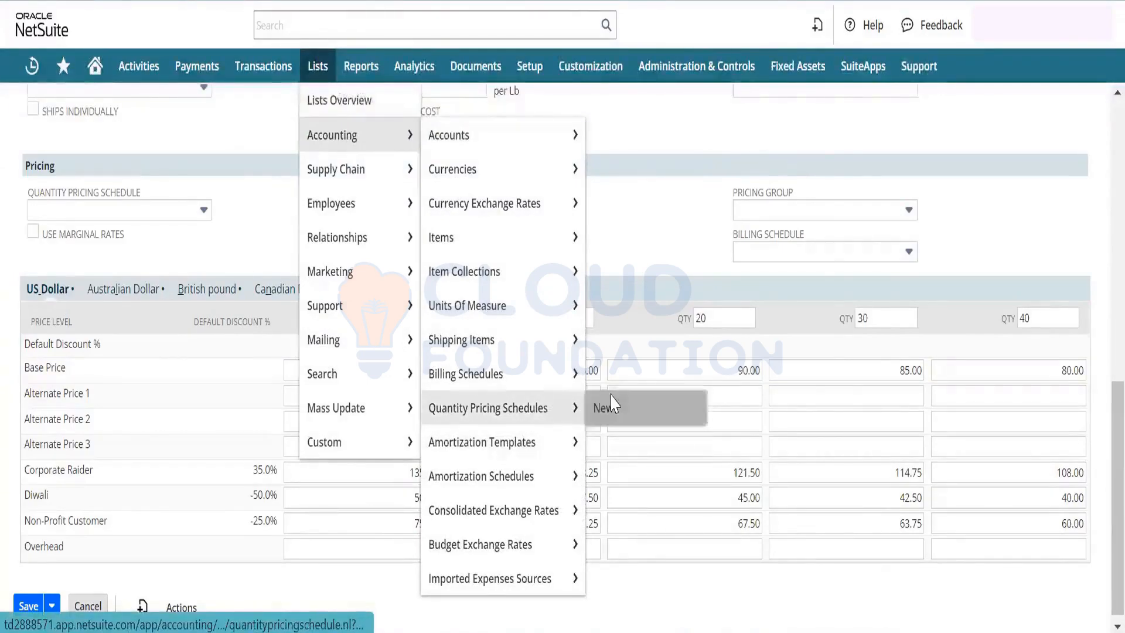
left_click(668, 140)
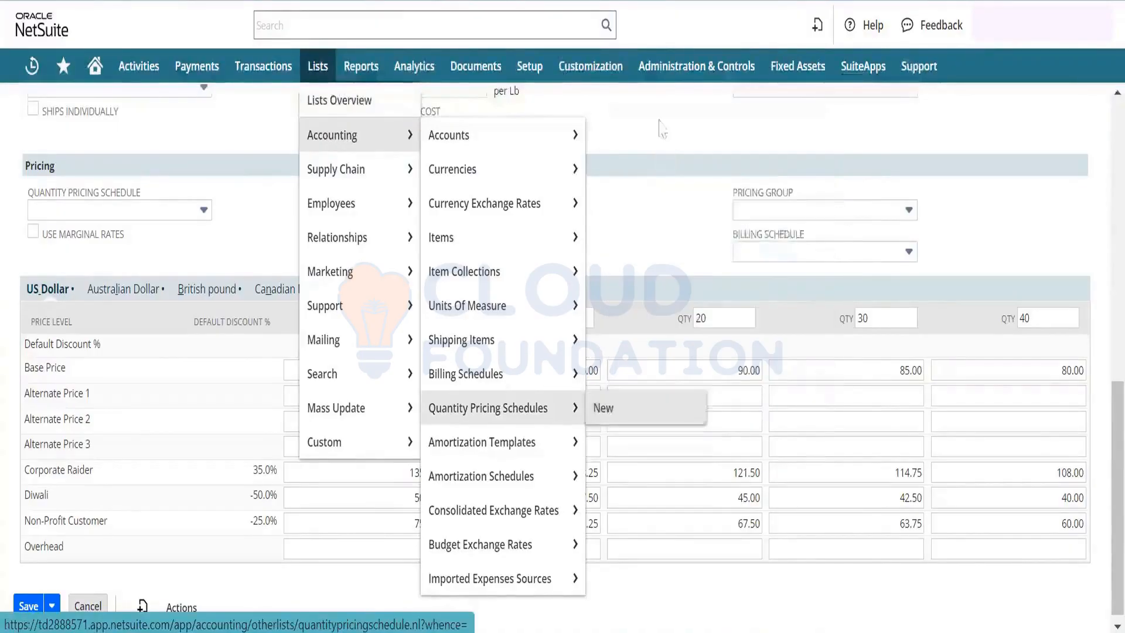
mouse_move(696, 65)
key("ctrl+Tab")
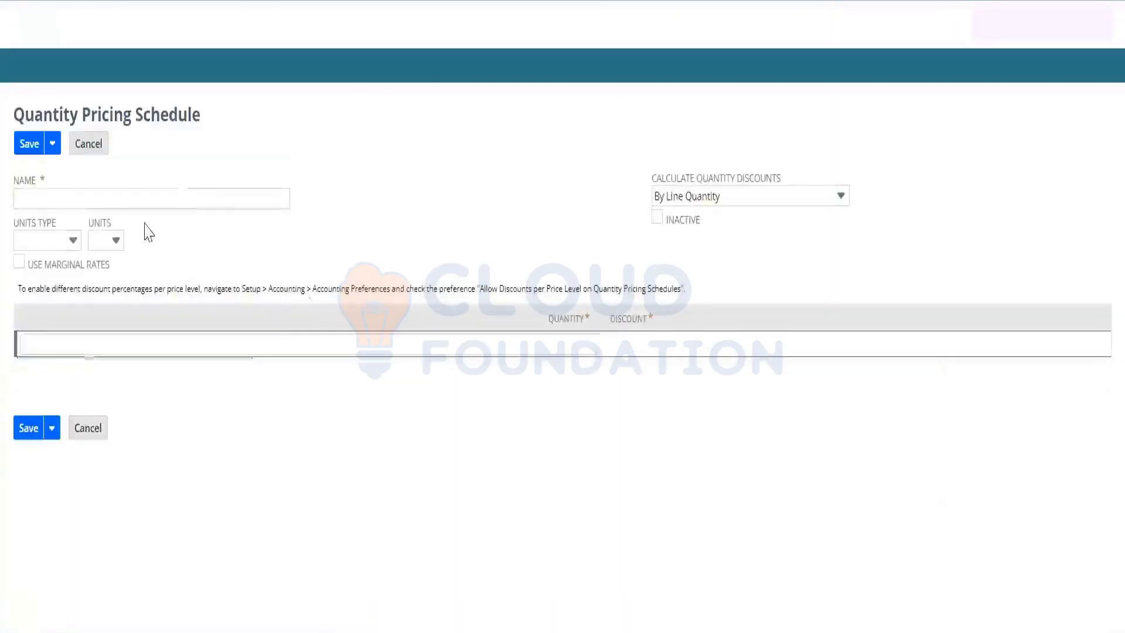
Step: Name the quantity pricing schedule "New Quanity Pricing"
left_click(143, 198)
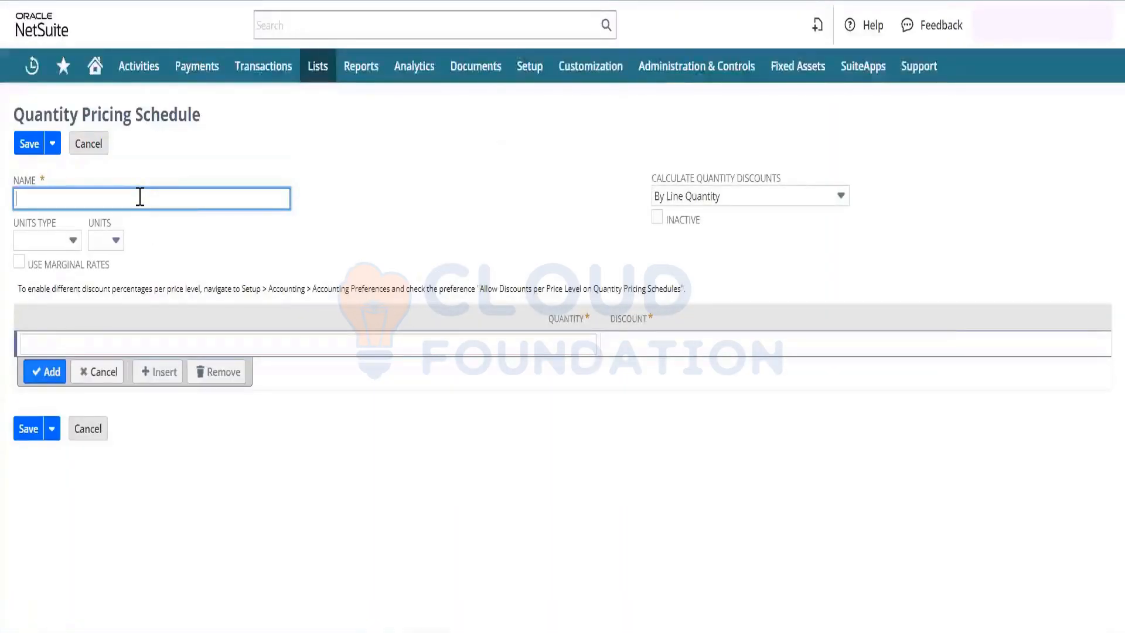
type("New Quan")
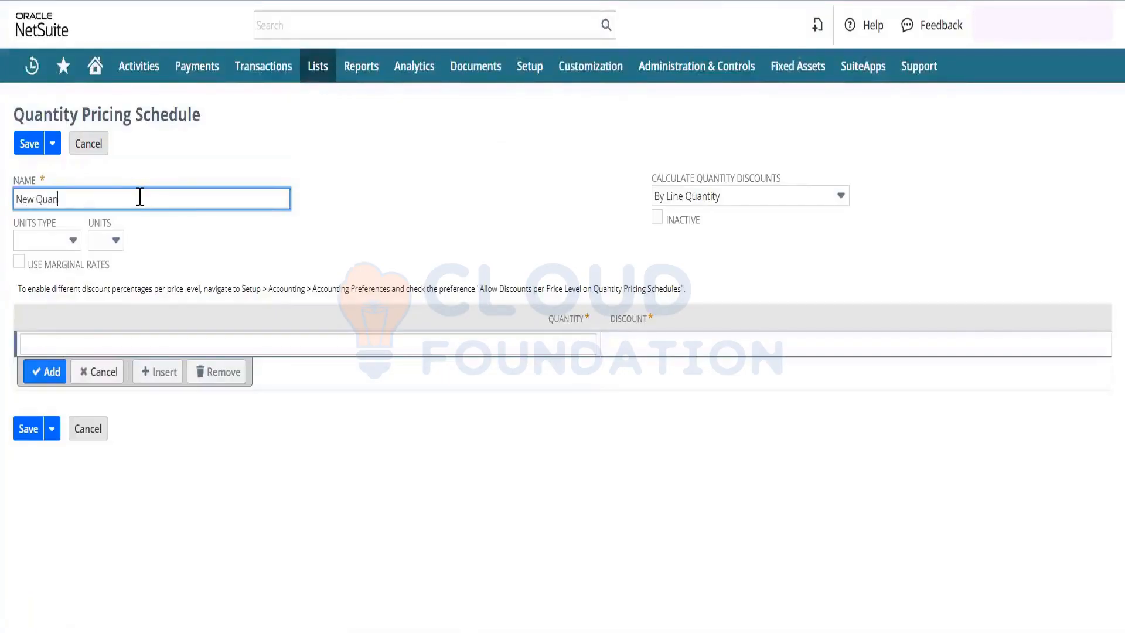
type("ity Pe")
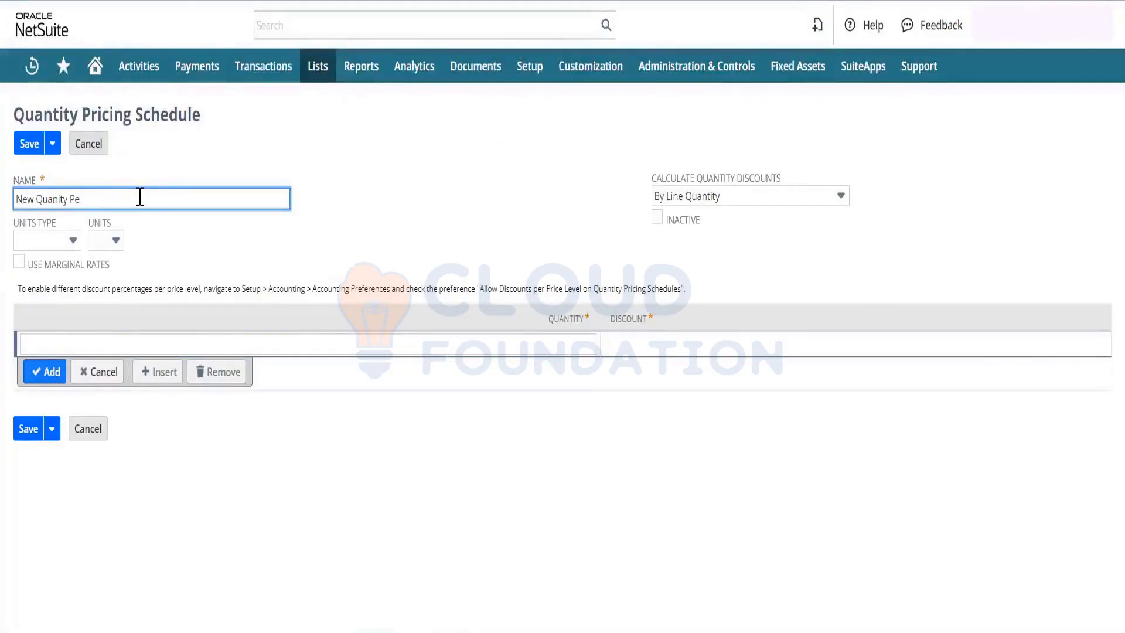
key("BackSpace")
type("ricing")
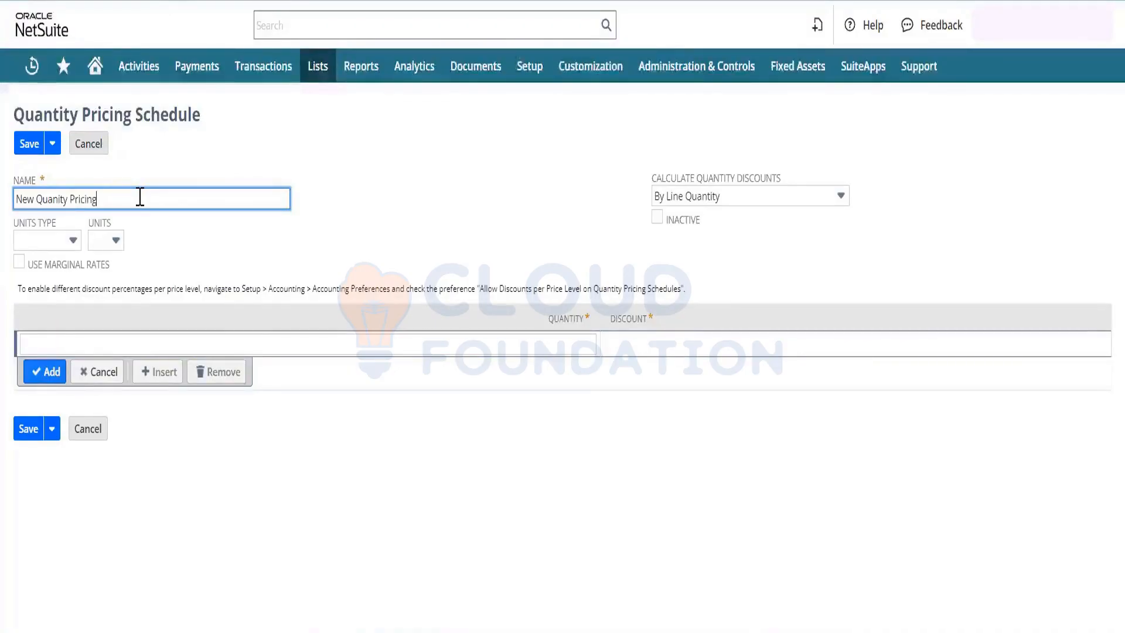
key("Tab")
Step: Add a schedule row for quantity 10 with a discount of -10%
left_click(287, 334)
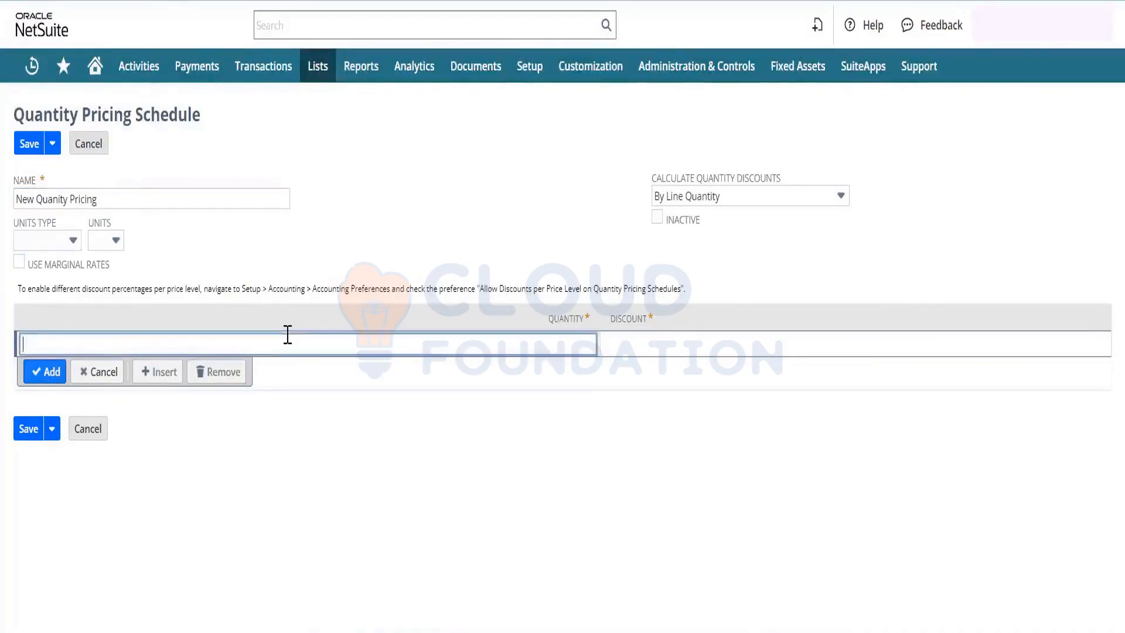
type("1")
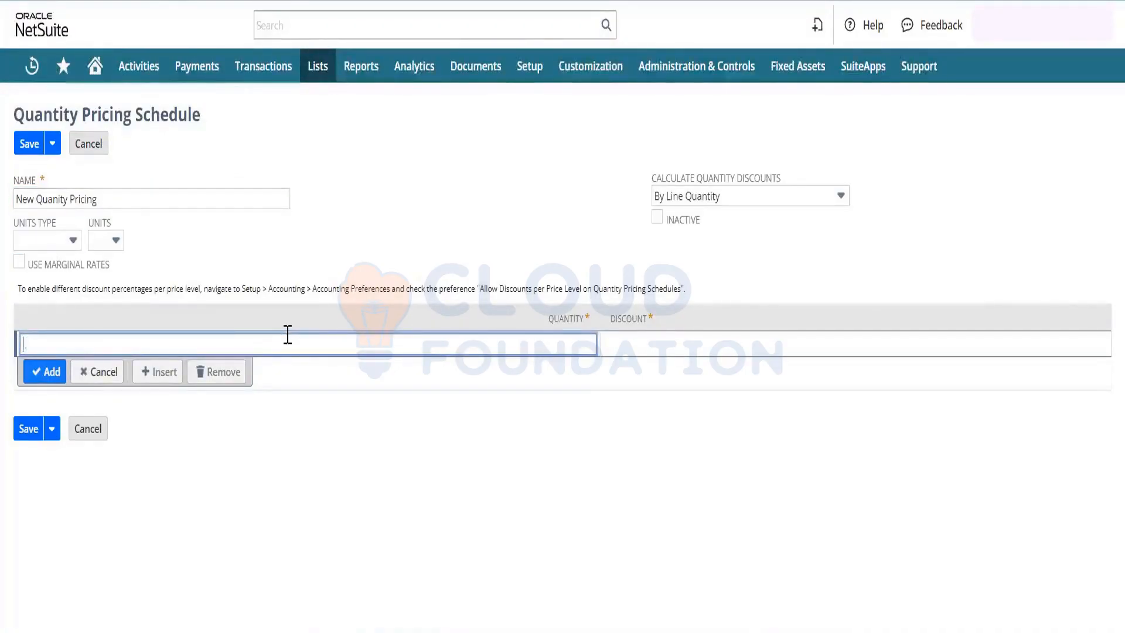
type("0")
key("Tab")
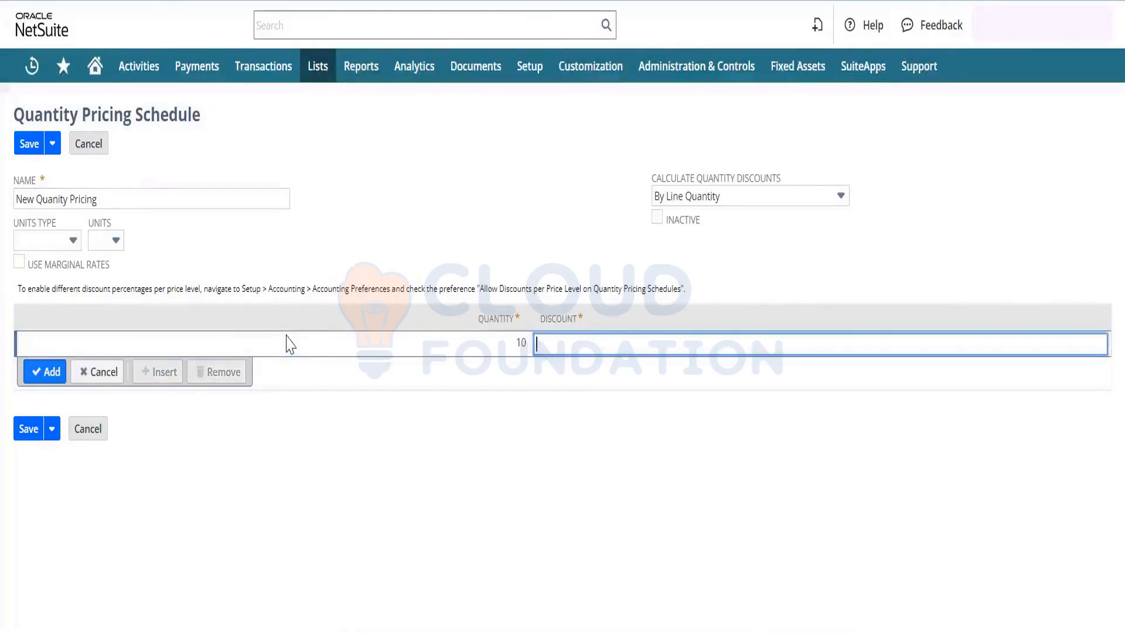
type("10")
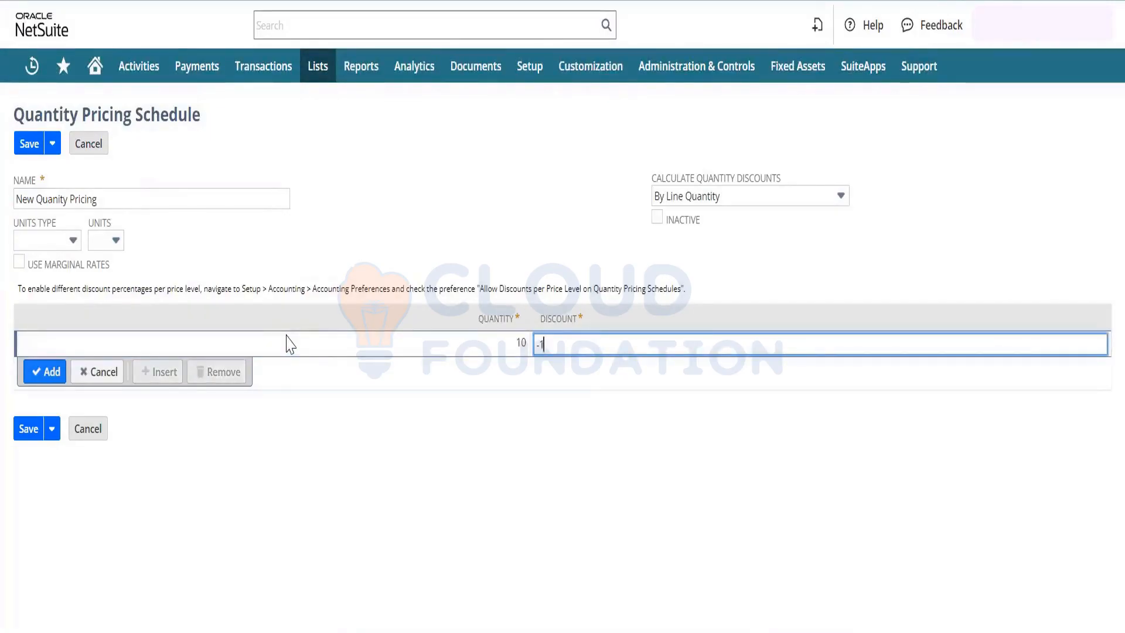
key("Tab")
left_click(47, 373)
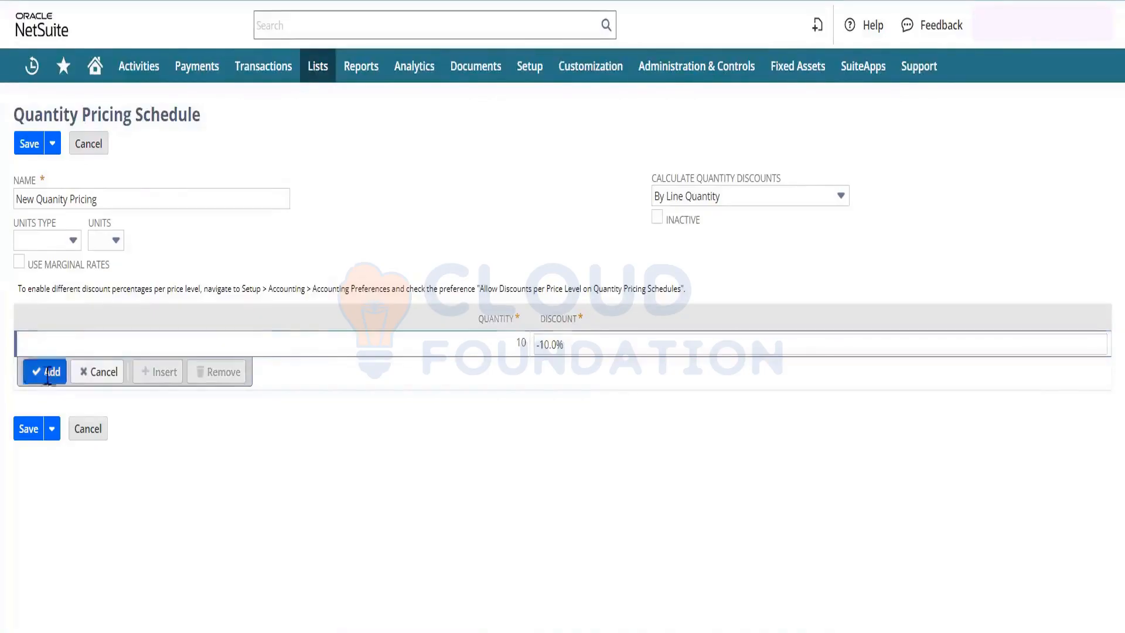
Step: Add schedule rows with discount values of 15% for quantity 20 and 18% for quantity 30
type("20")
key("Tab")
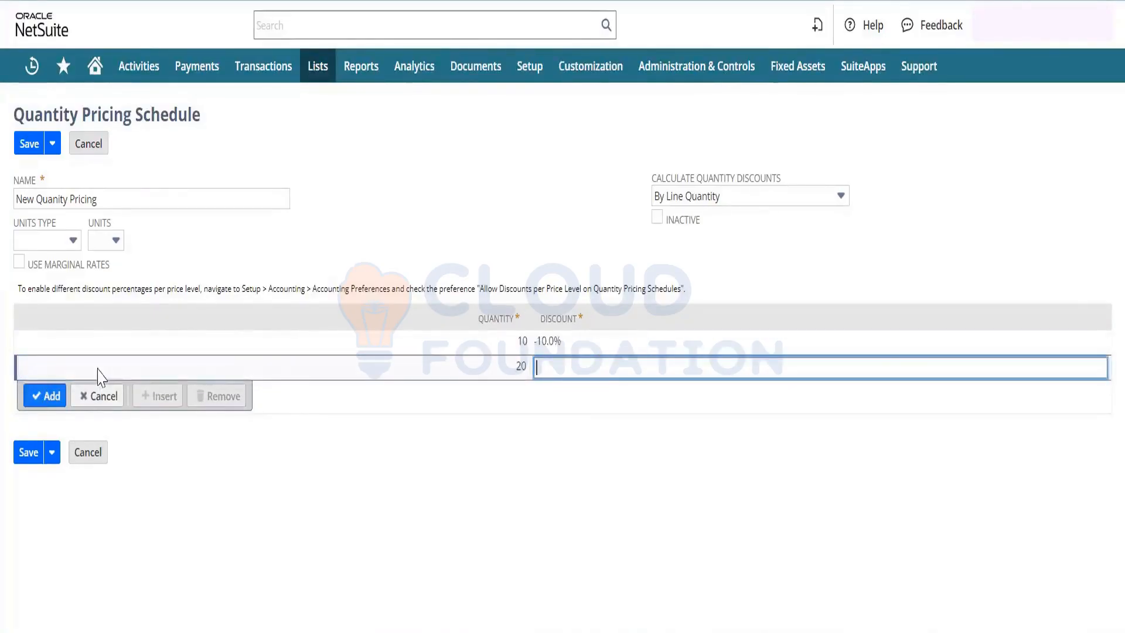
type("15")
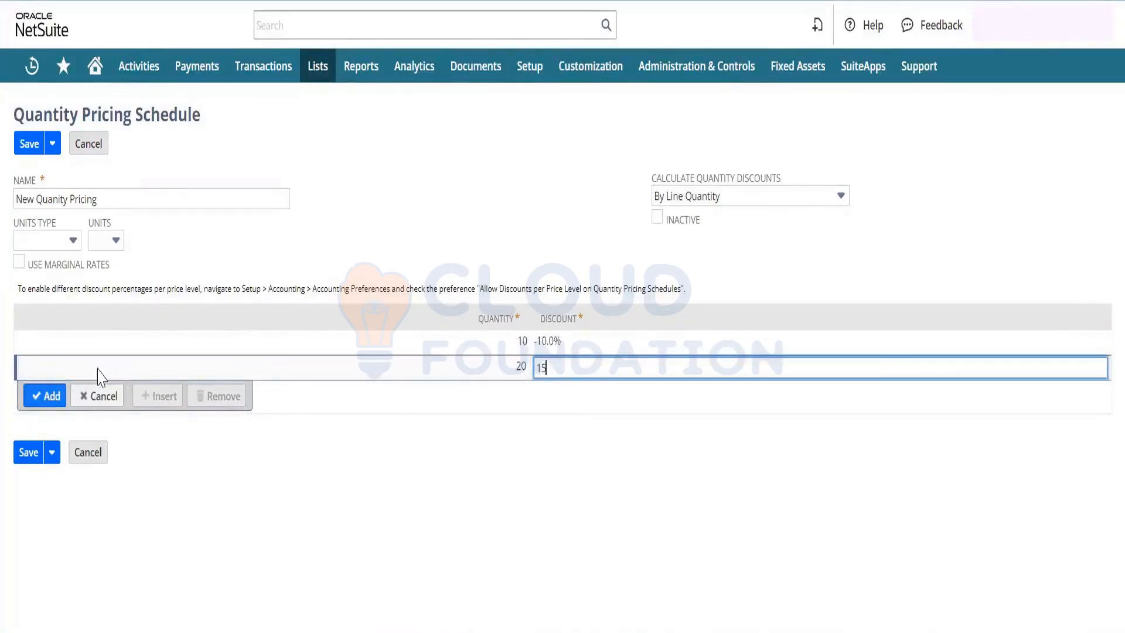
left_click(47, 396)
type("3")
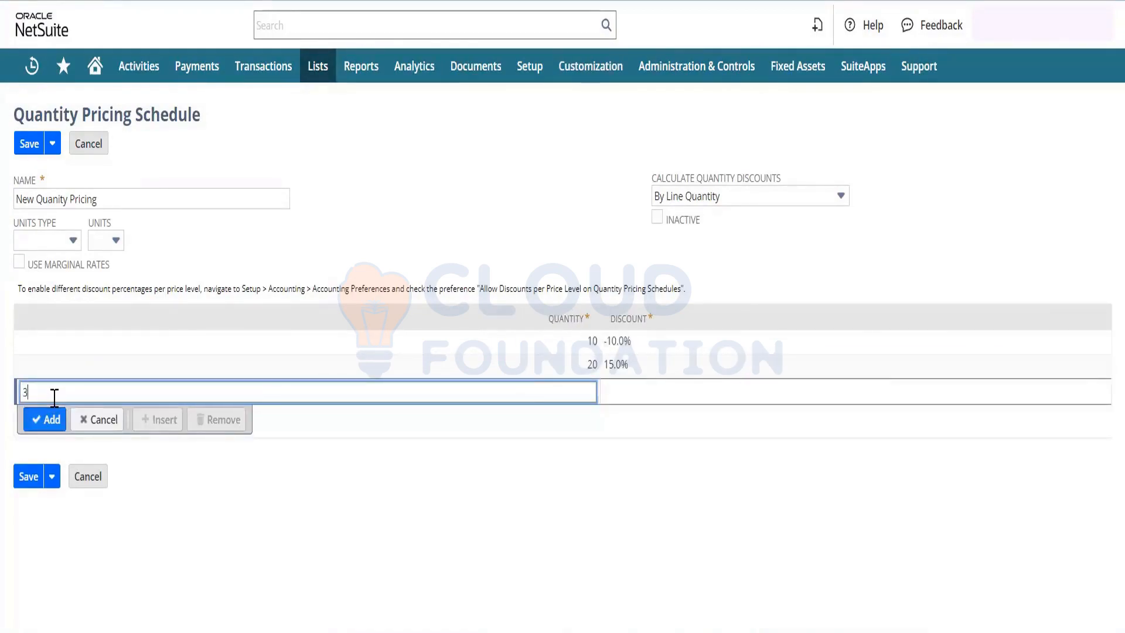
type("0")
key("Tab")
type("18")
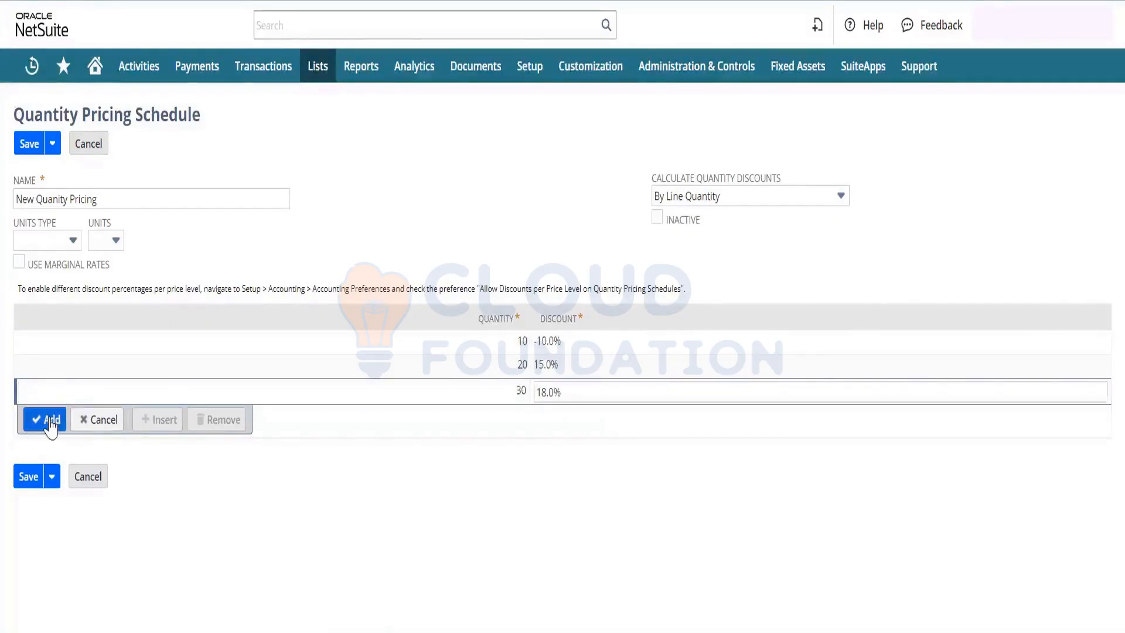
left_click(51, 419)
Step: Enter a schedule row for quantity 40 with a discount of -20%
type("40")
key("Tab")
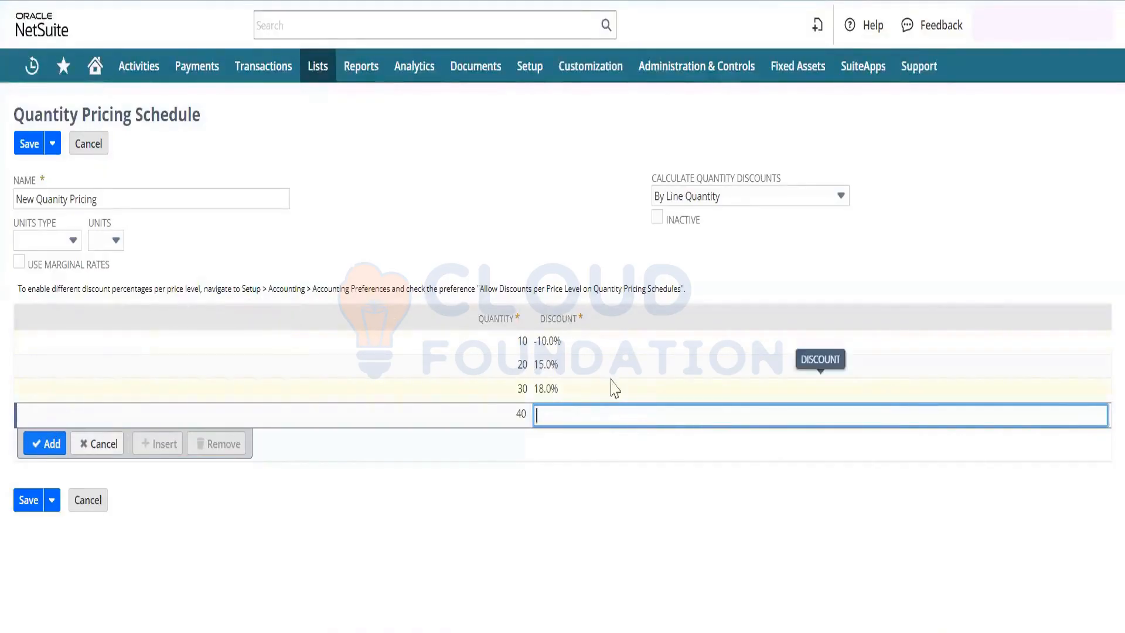
left_click(611, 352)
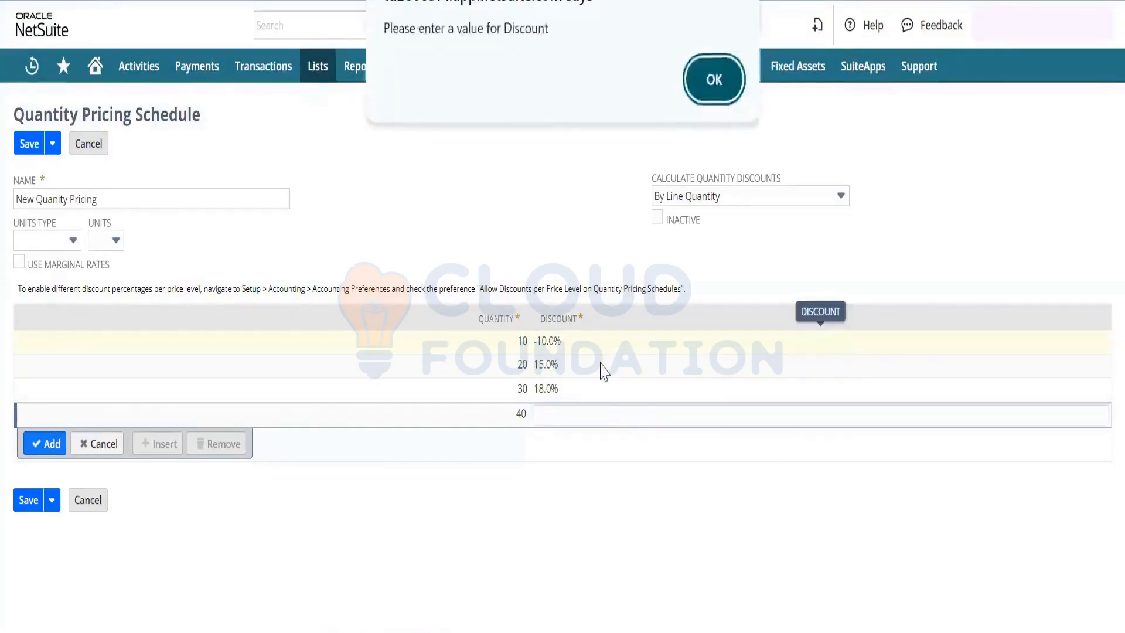
left_click(706, 75)
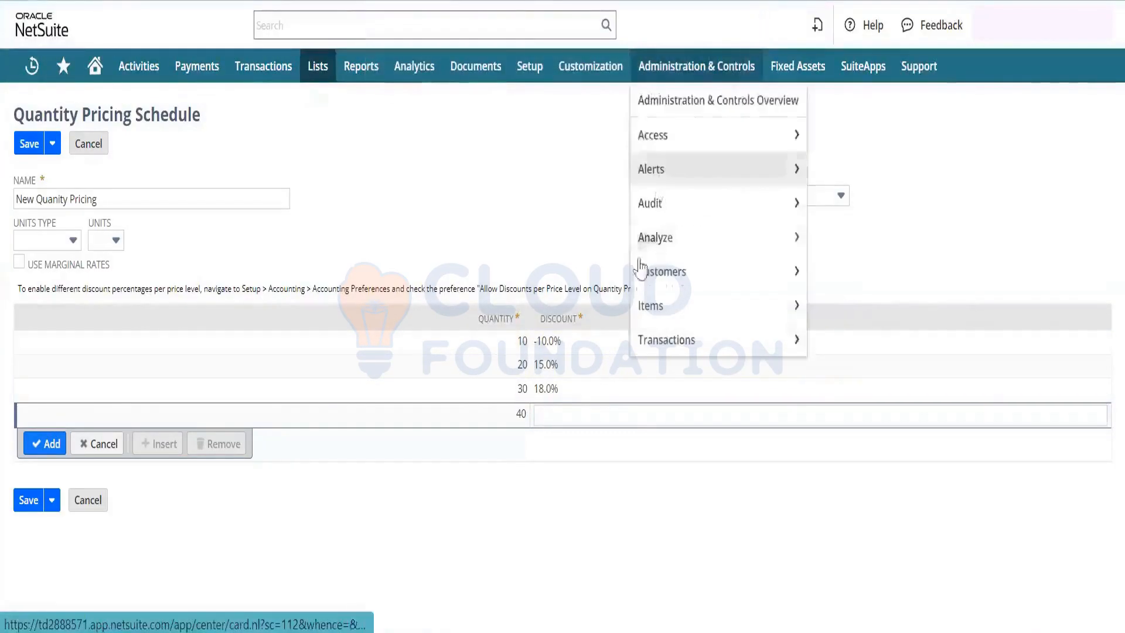
left_click(592, 410)
type("-20")
key("Tab")
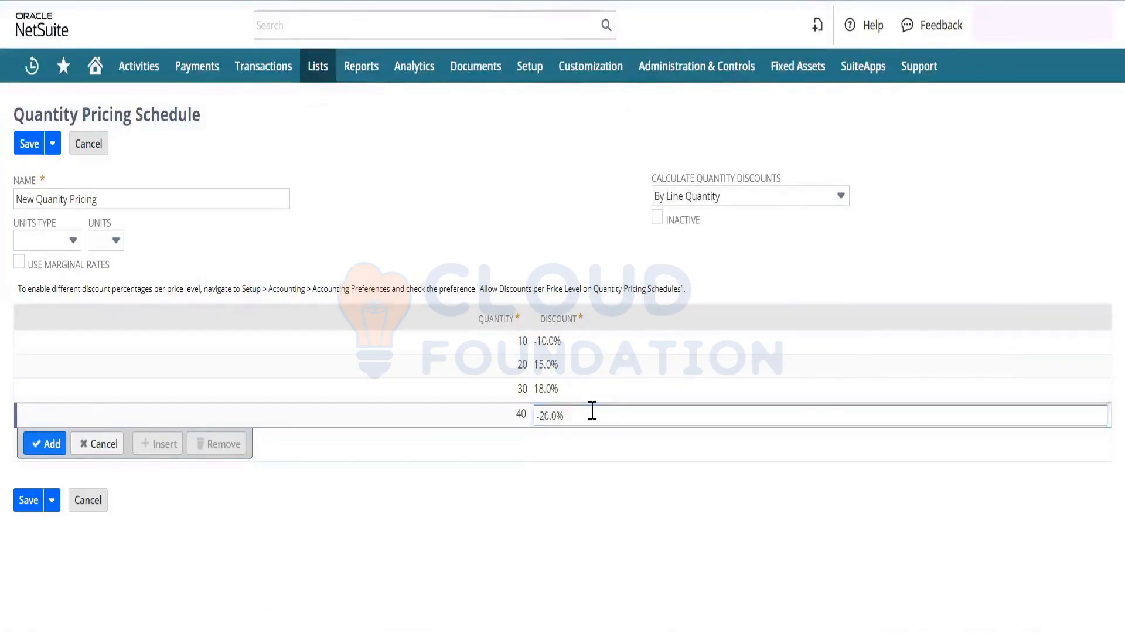
Step: Correct the discounts to -18% for quantity 30 and -15% for quantity 20, and save the schedule
left_click(575, 396)
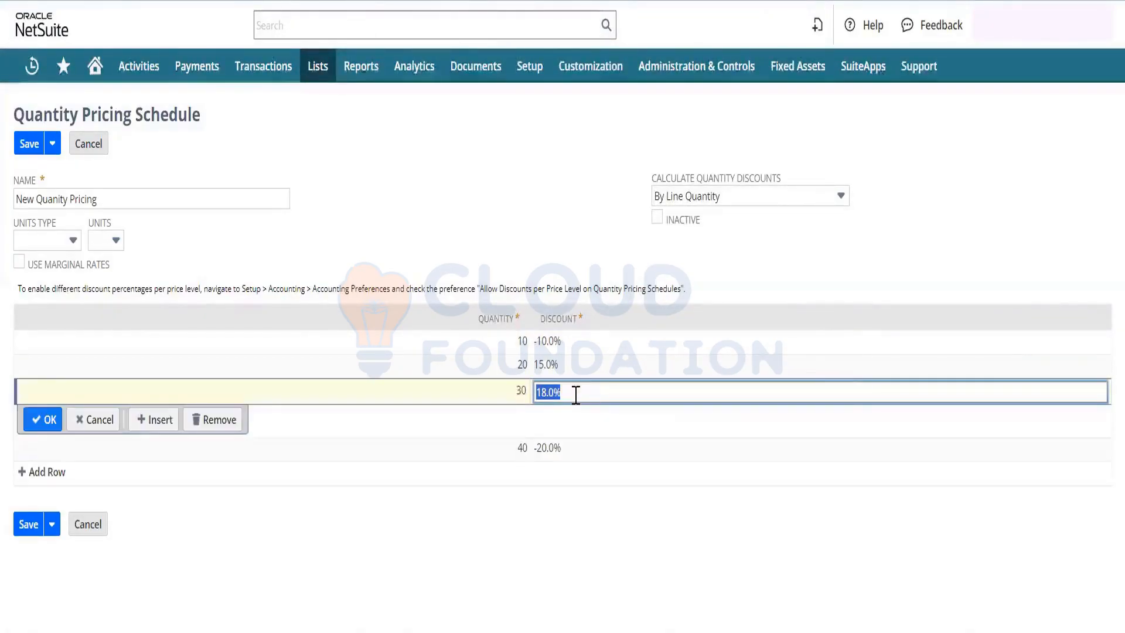
left_click(573, 364)
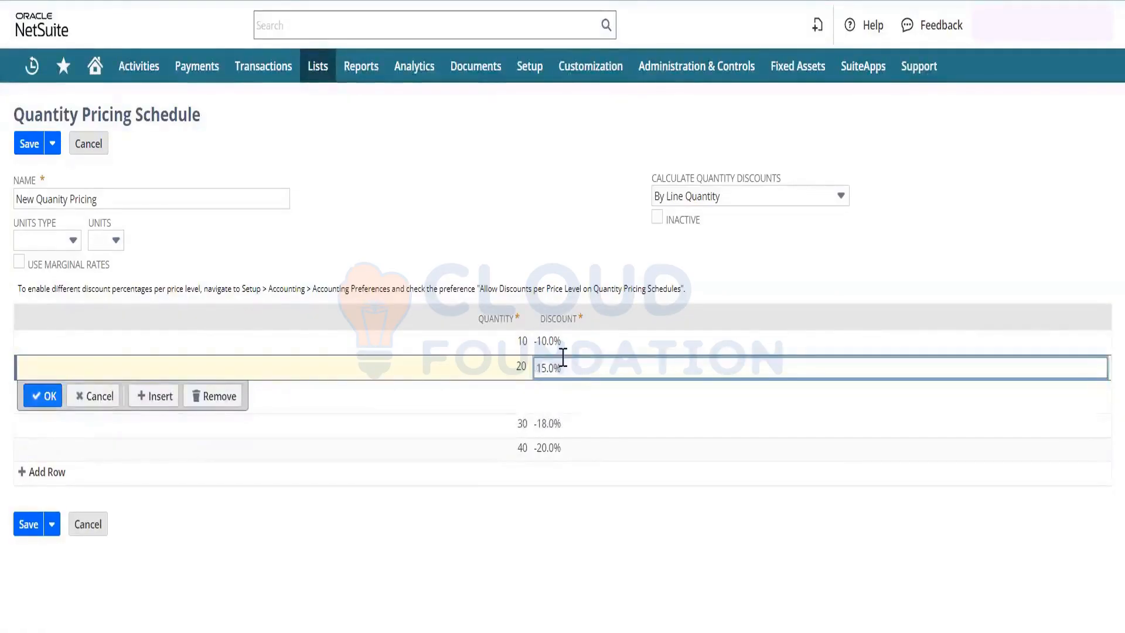
type("-")
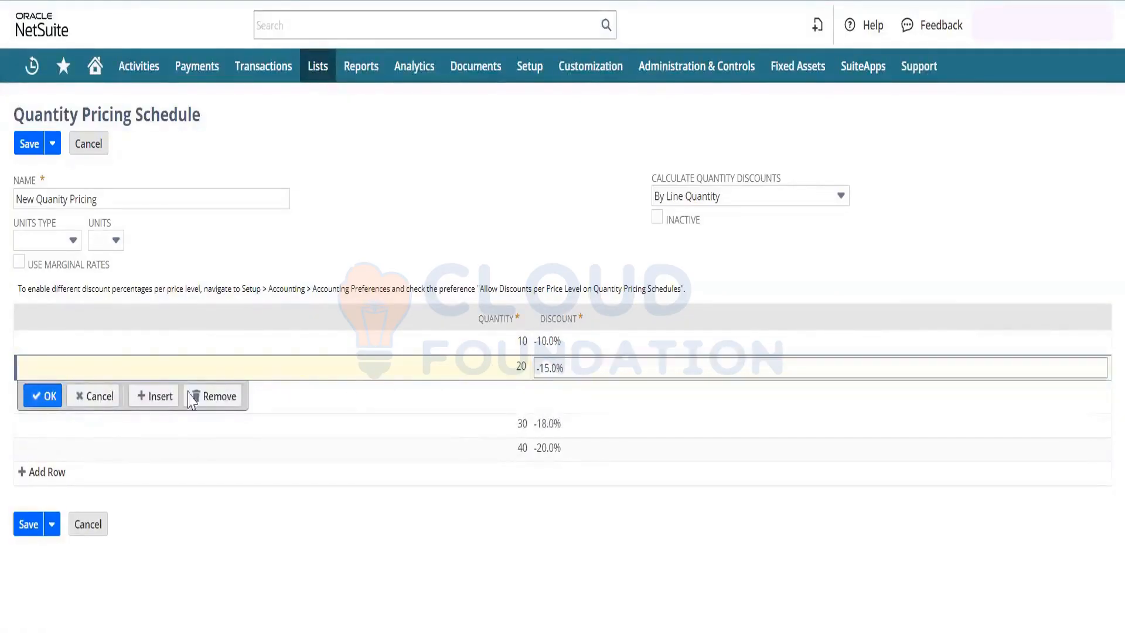
left_click(30, 525)
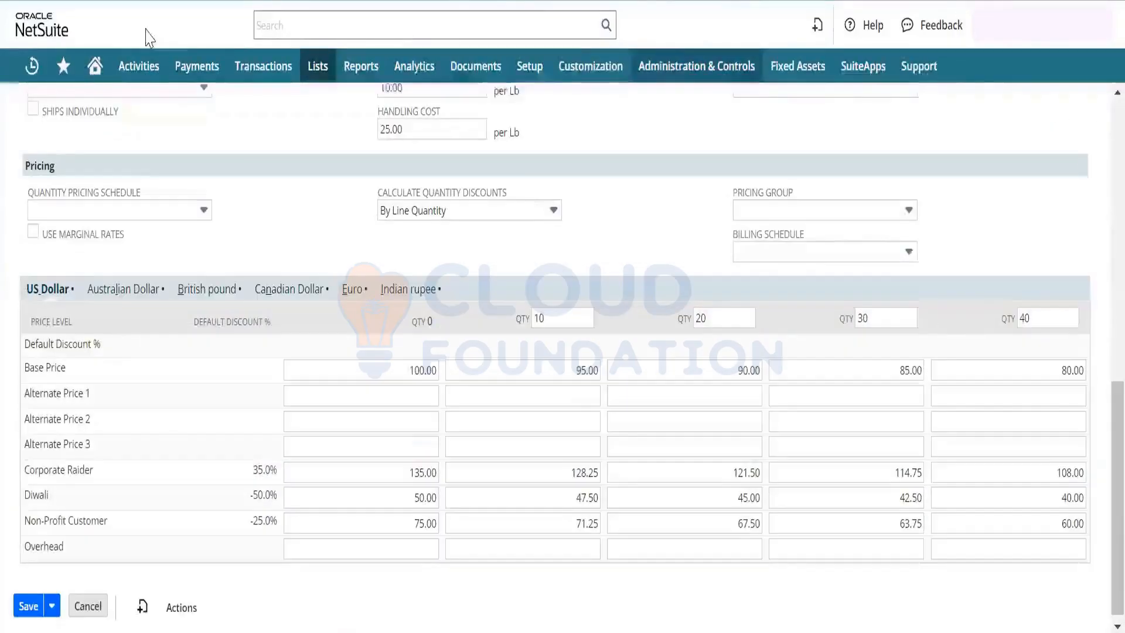
Step: Reload the Iridium inventory item form, discarding its unsaved changes
key("F5")
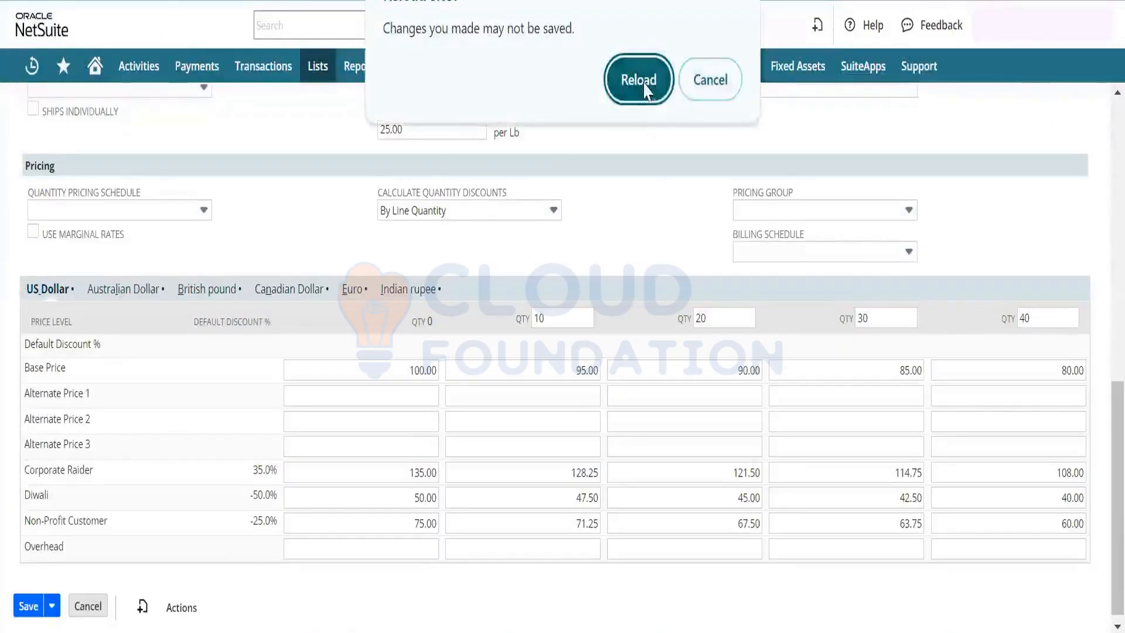
left_click(647, 84)
mouse_move(644, 69)
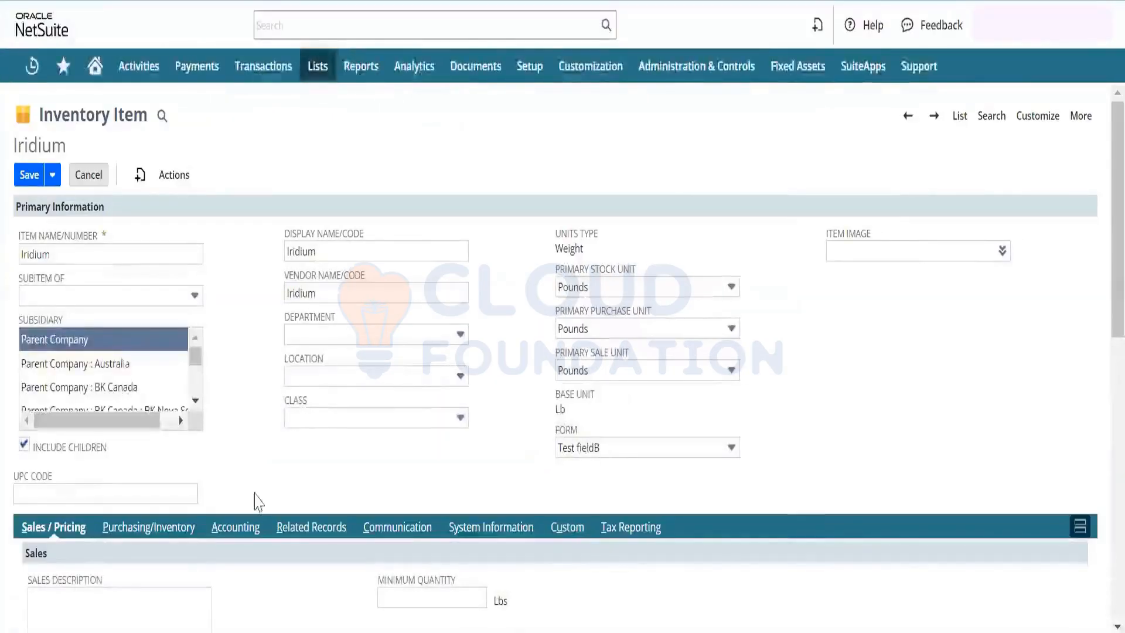
Step: Check which quantity pricing schedules can be chosen in the item's Pricing section
scroll(1099, 363, "down", 5)
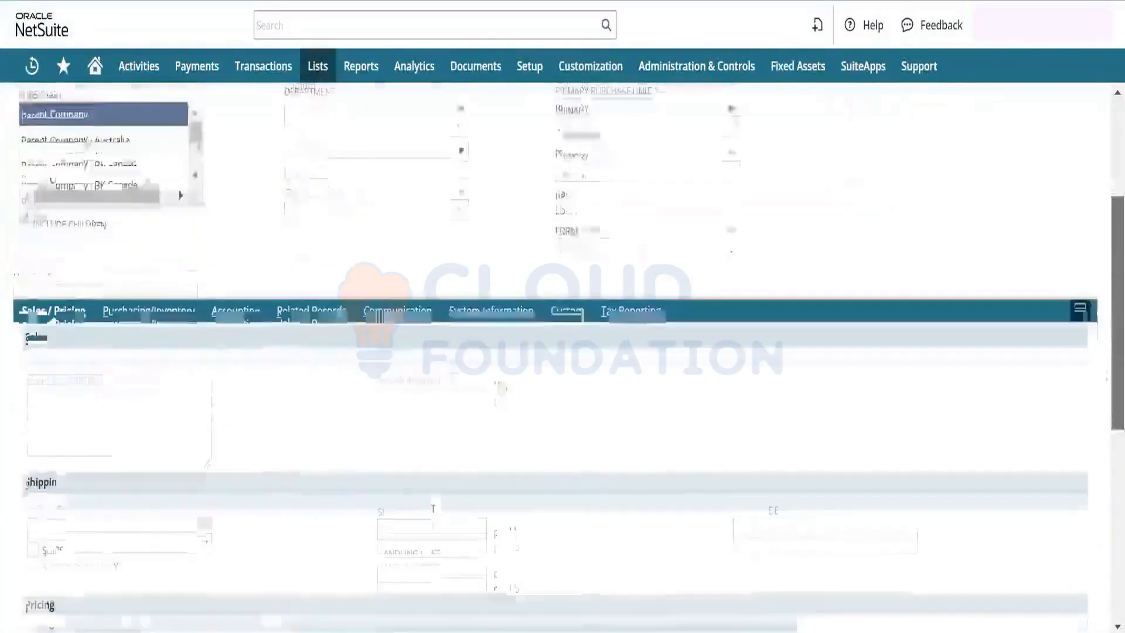
scroll(1100, 469, "down", 3)
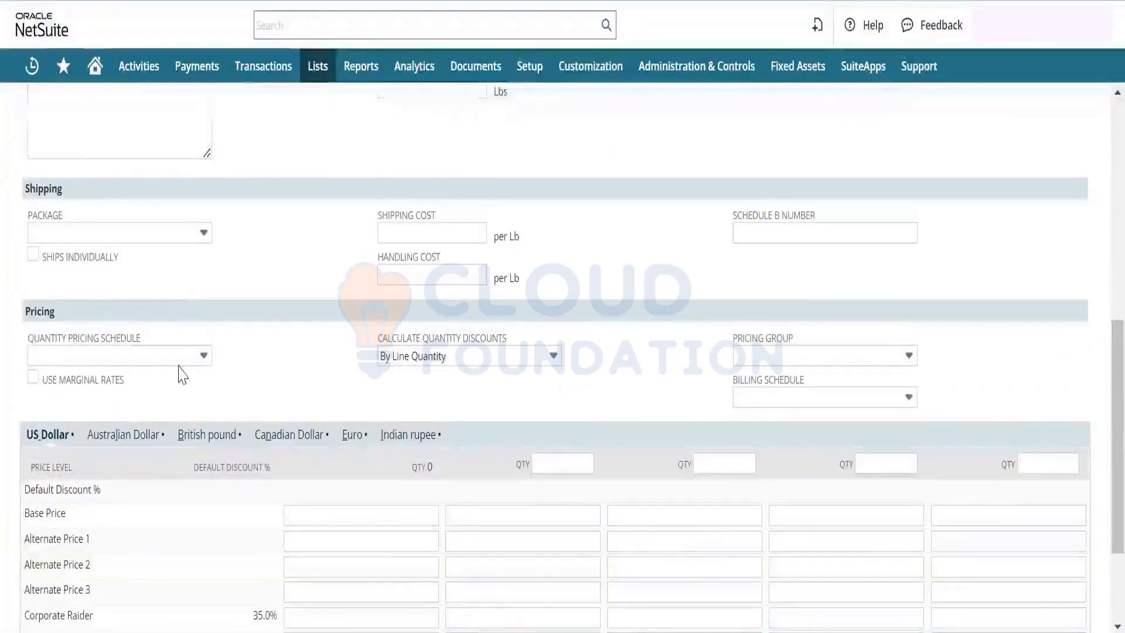
left_click(182, 356)
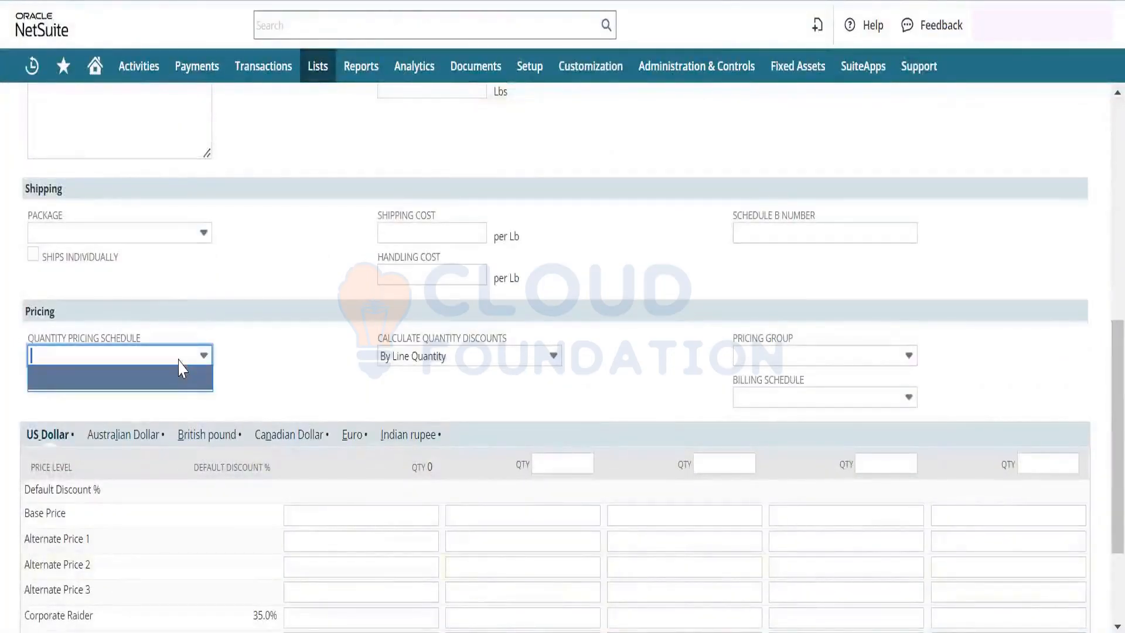
left_click(268, 354)
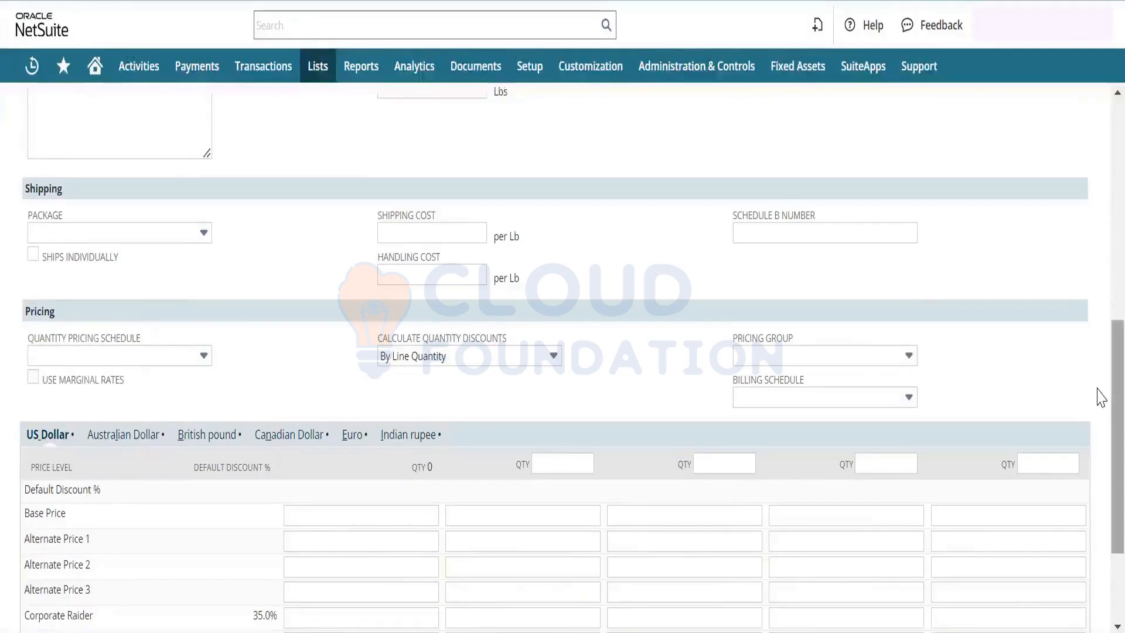
Step: Open the New Quanity Pricing schedule for editing from the list of quantity pricing schedules
left_click_drag(1098, 395, 1098, 198)
mouse_move(317, 92)
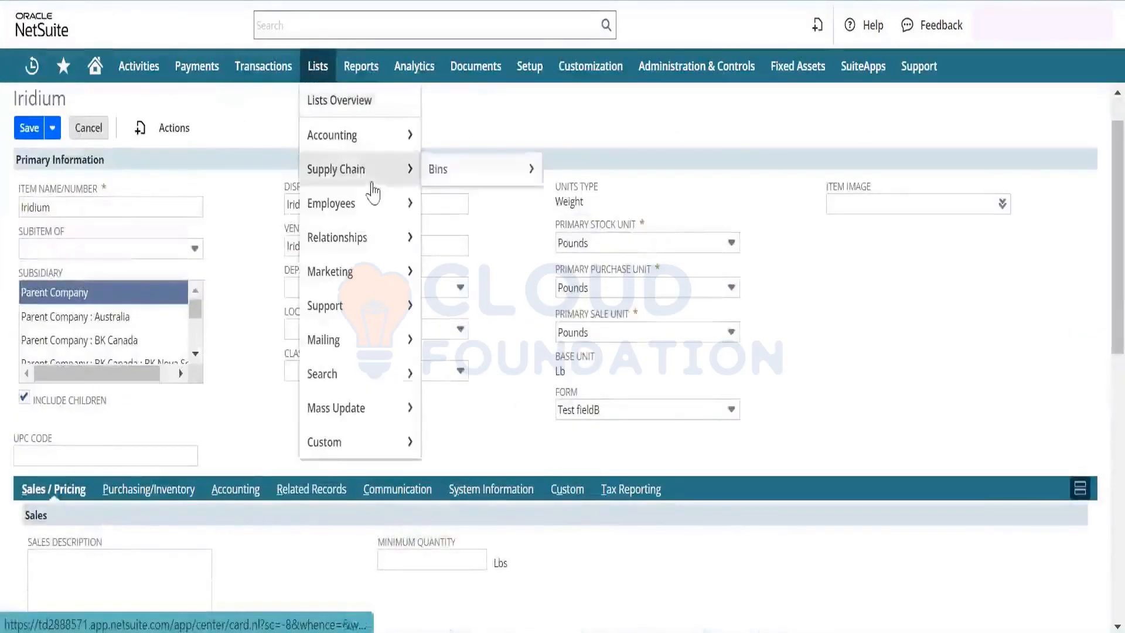
mouse_move(357, 136)
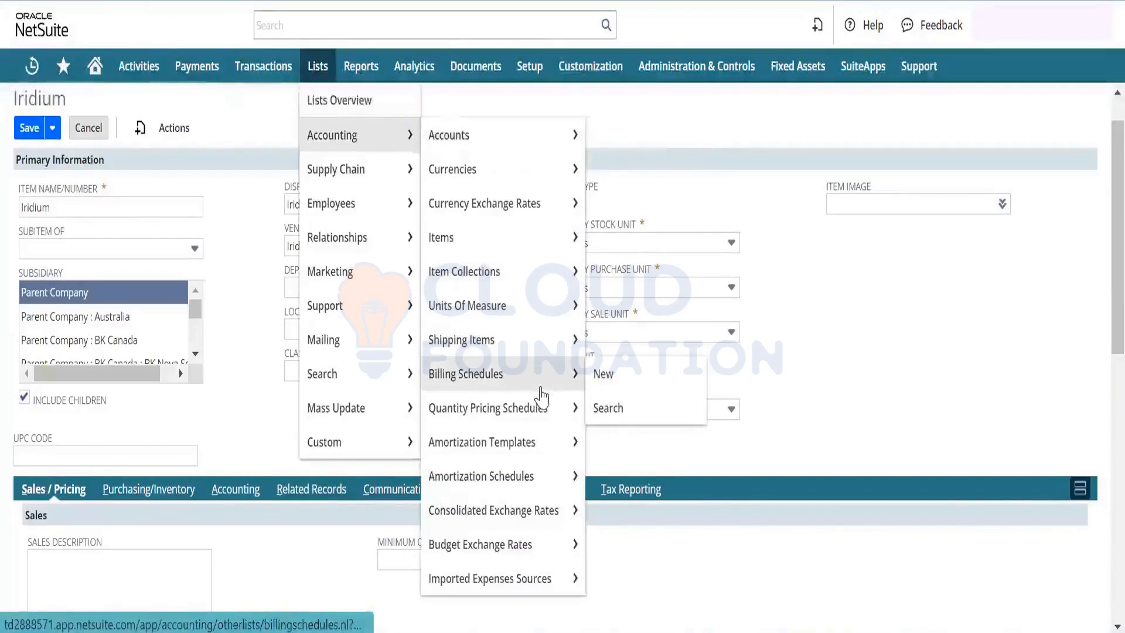
mouse_move(550, 412)
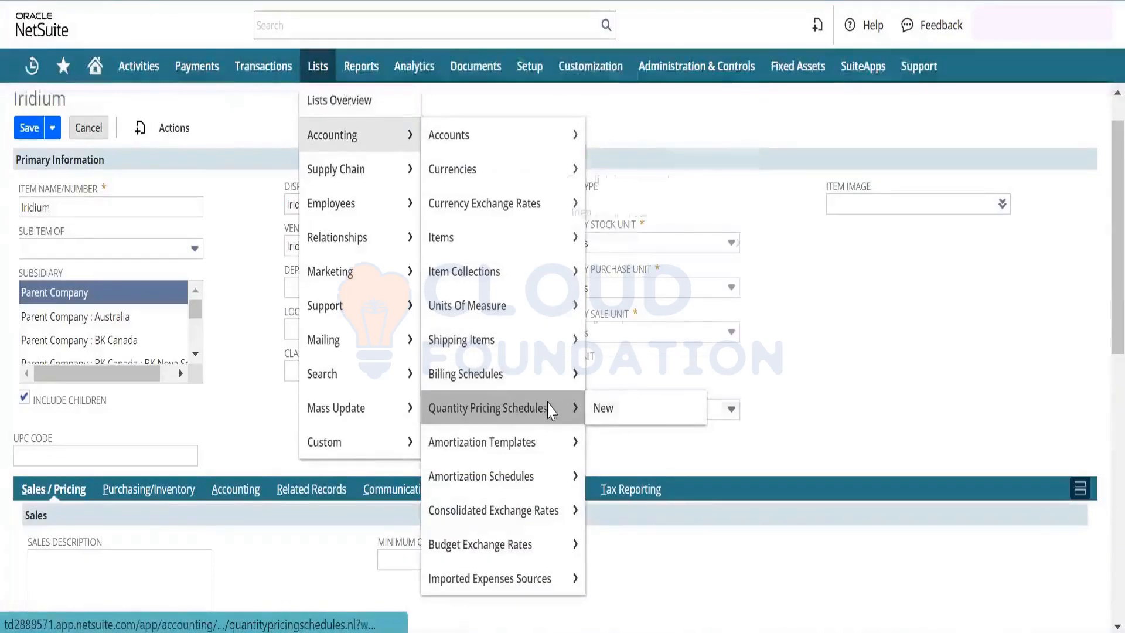
right_click(550, 412)
left_click(639, 147)
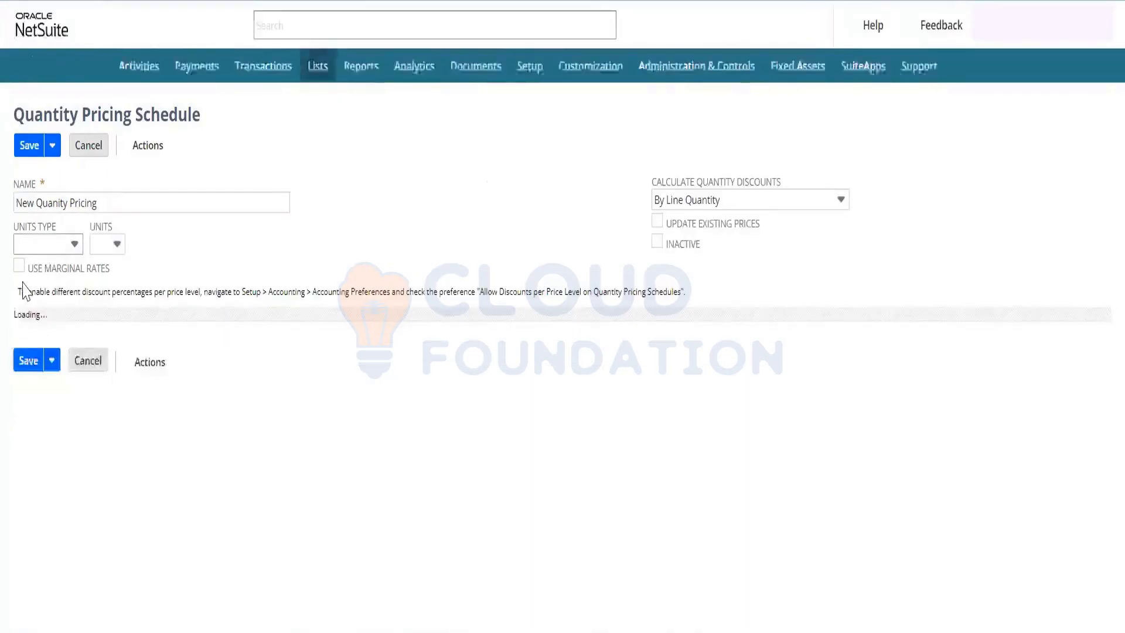
Step: Set the schedule's units type to Weight, leave its unit blank, and save it with the change applied to all items that use it
left_click(46, 244)
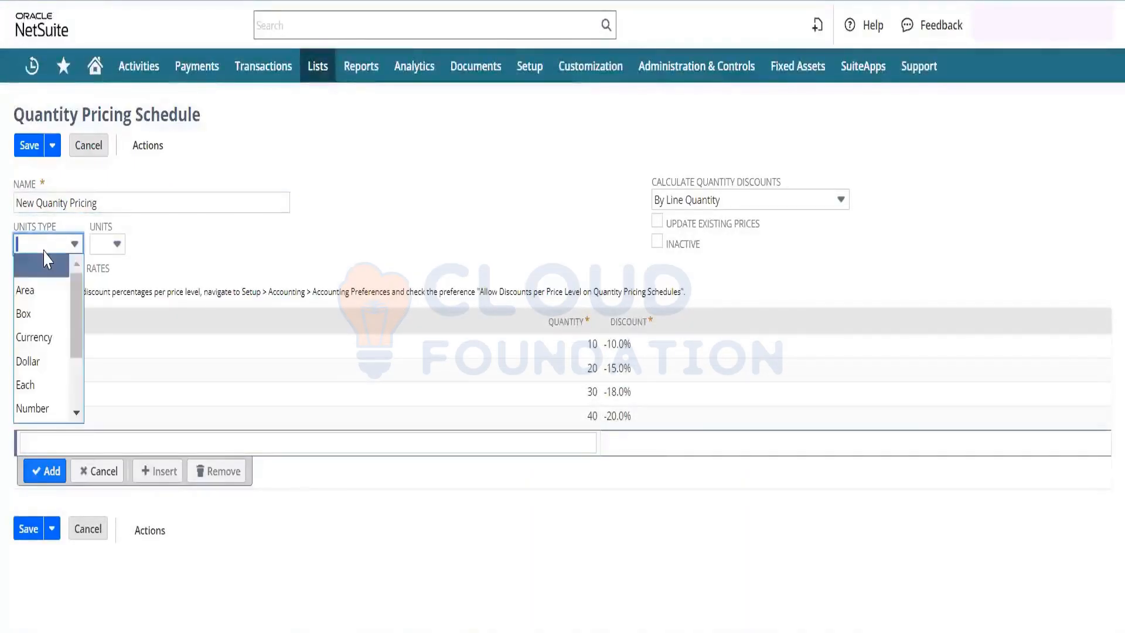
scroll(73, 304, "down", 3)
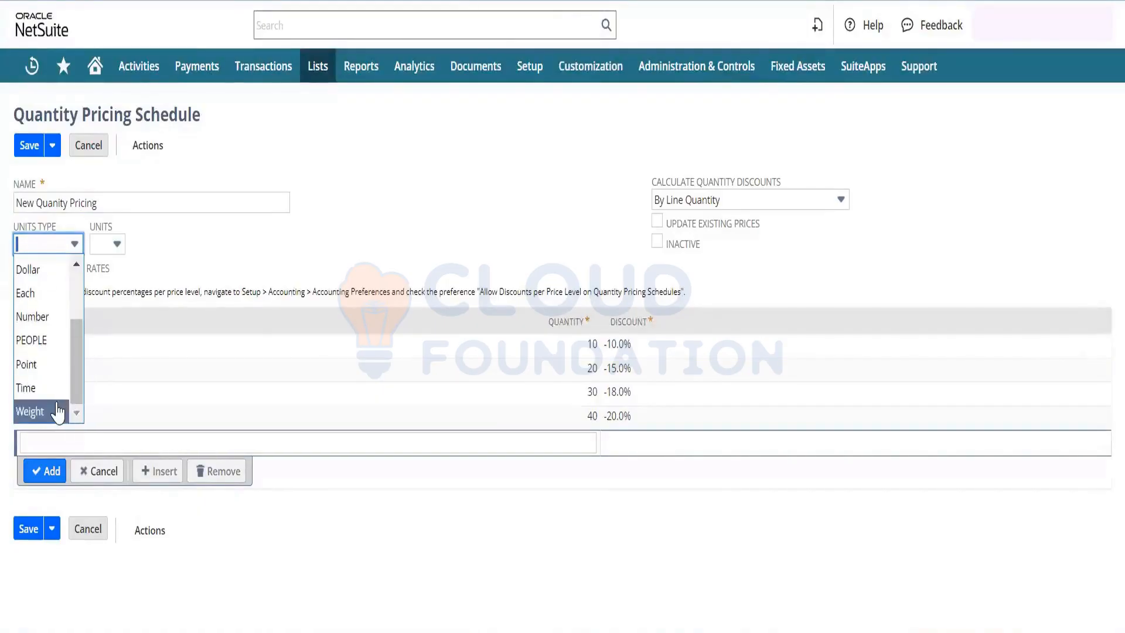
left_click(57, 411)
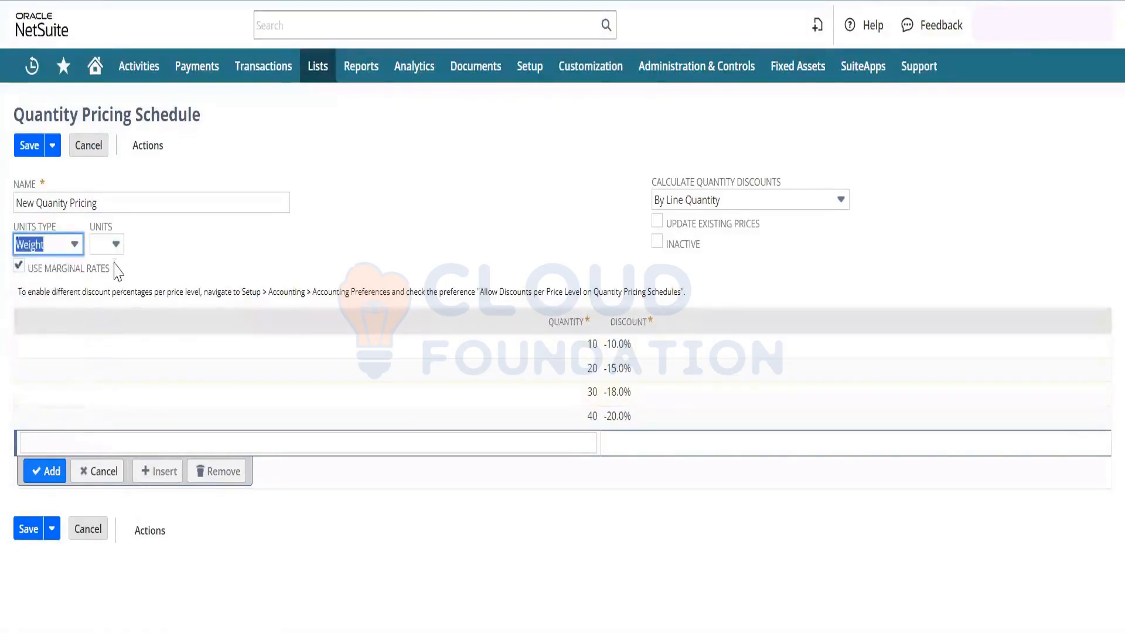
left_click(115, 245)
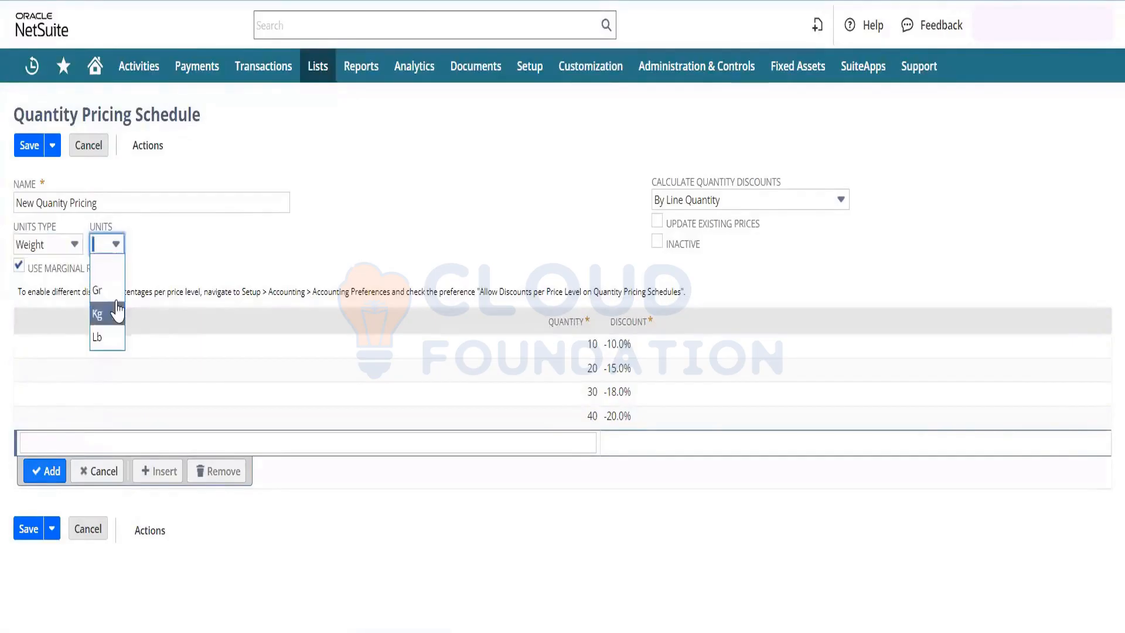
left_click(224, 207)
left_click(206, 273)
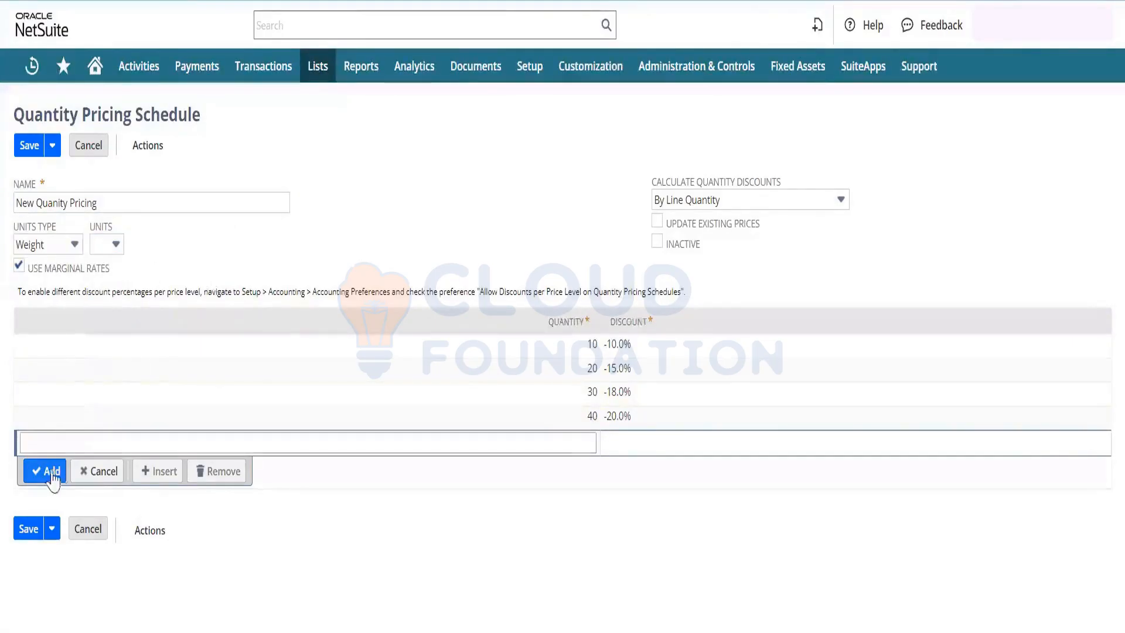
left_click(27, 530)
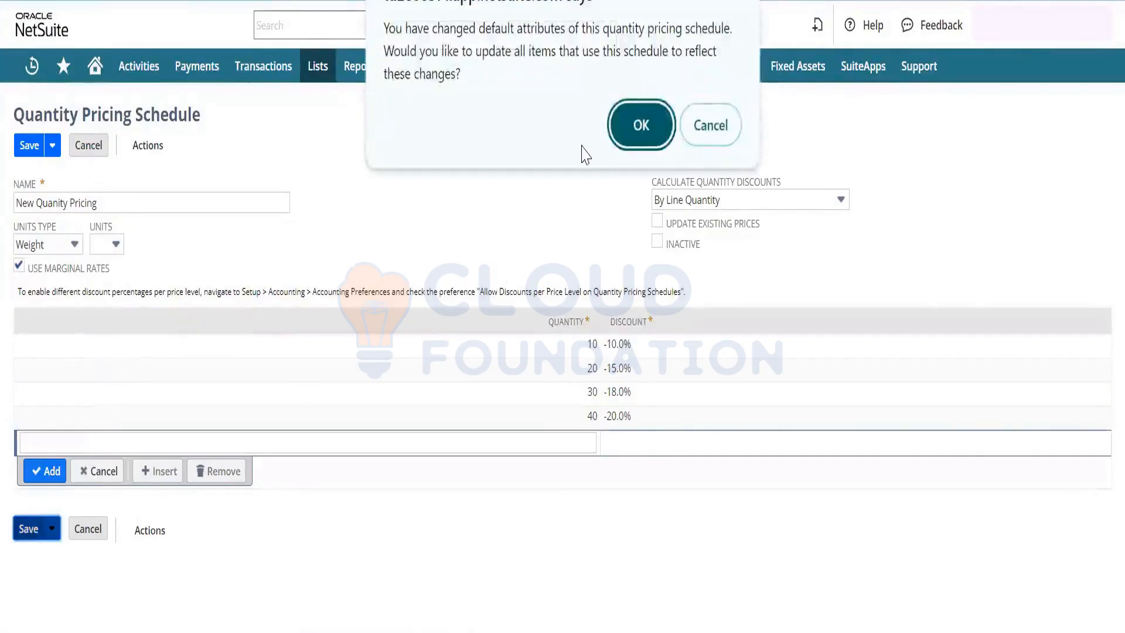
left_click(640, 125)
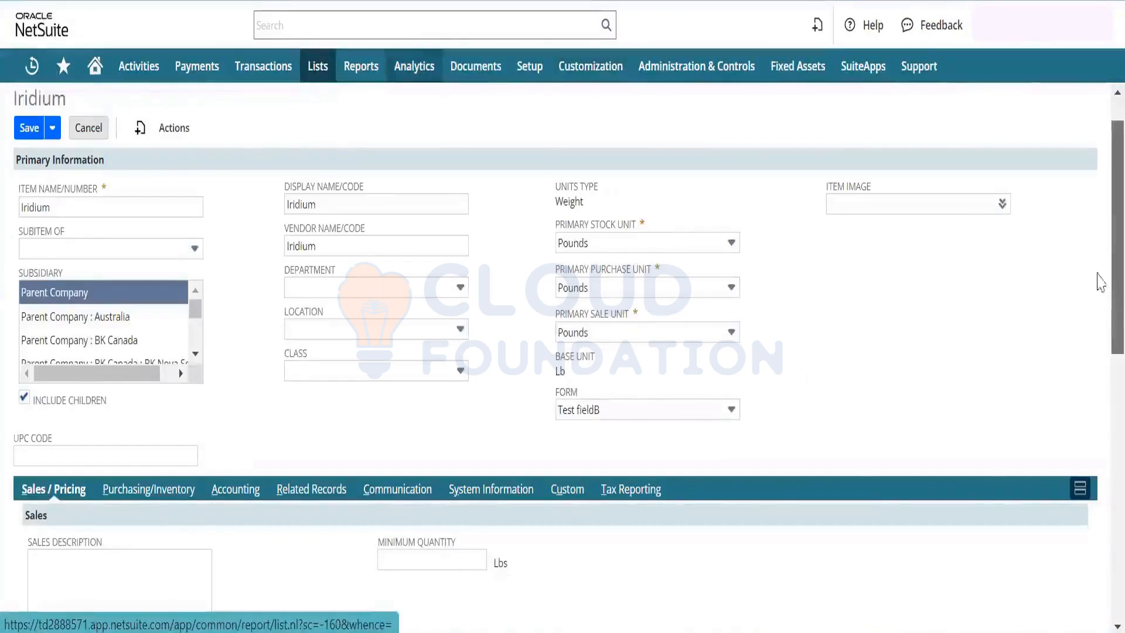
Step: Search for "iri" and open the Iridium inventory item for editing in a separate page
scroll(1096, 282, "up", 2)
mouse_move(317, 65)
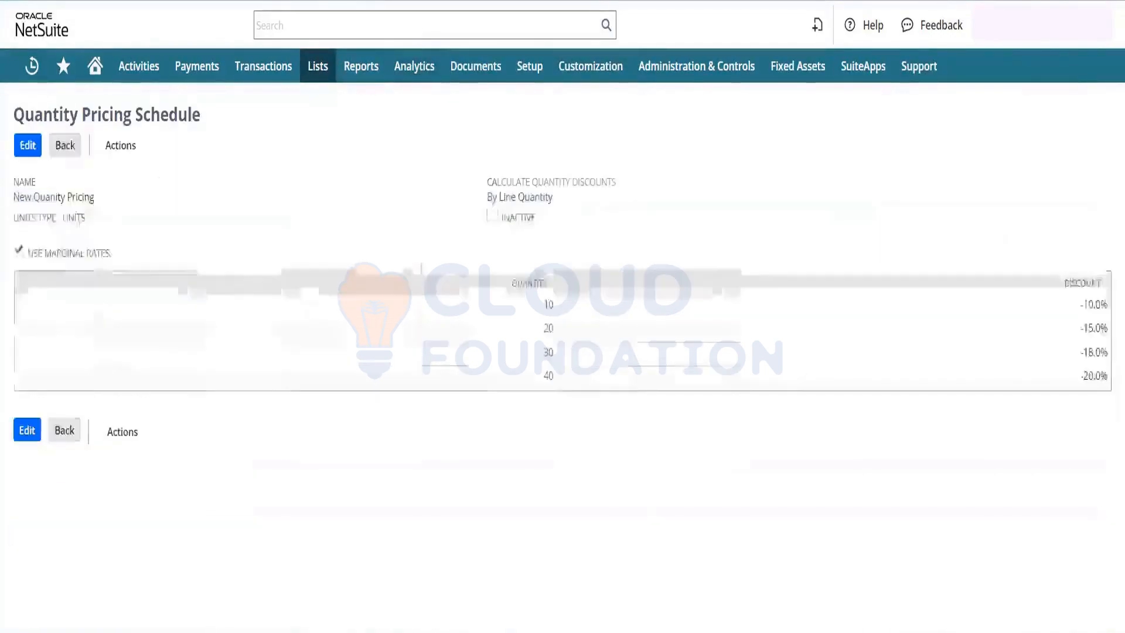
left_click(421, 16)
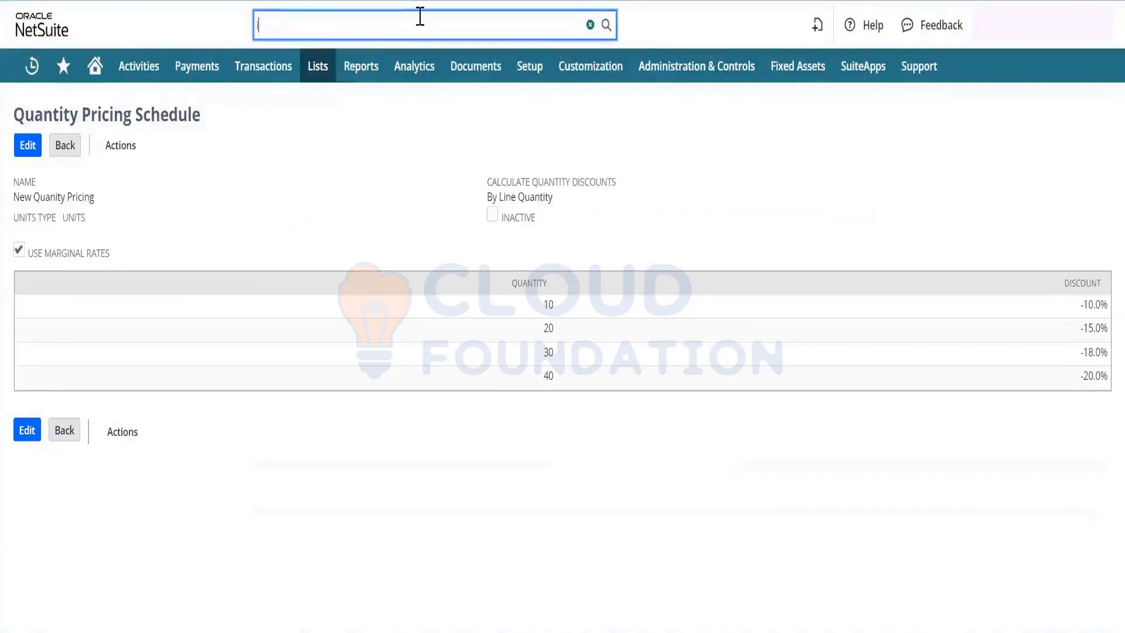
type("iri")
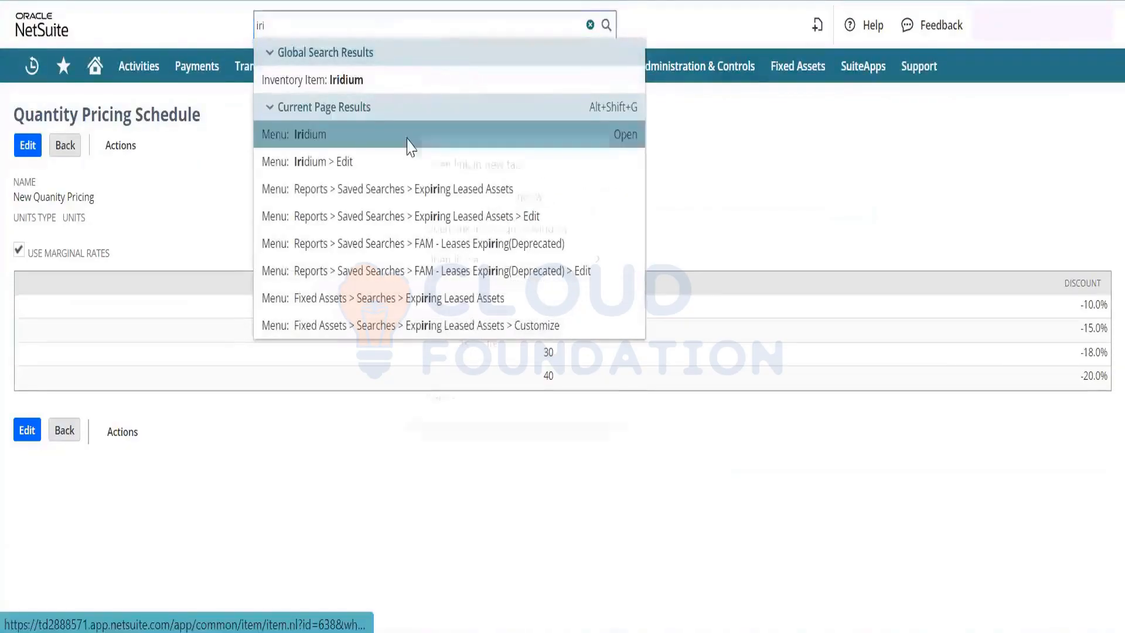
right_click(409, 139)
left_click(445, 161)
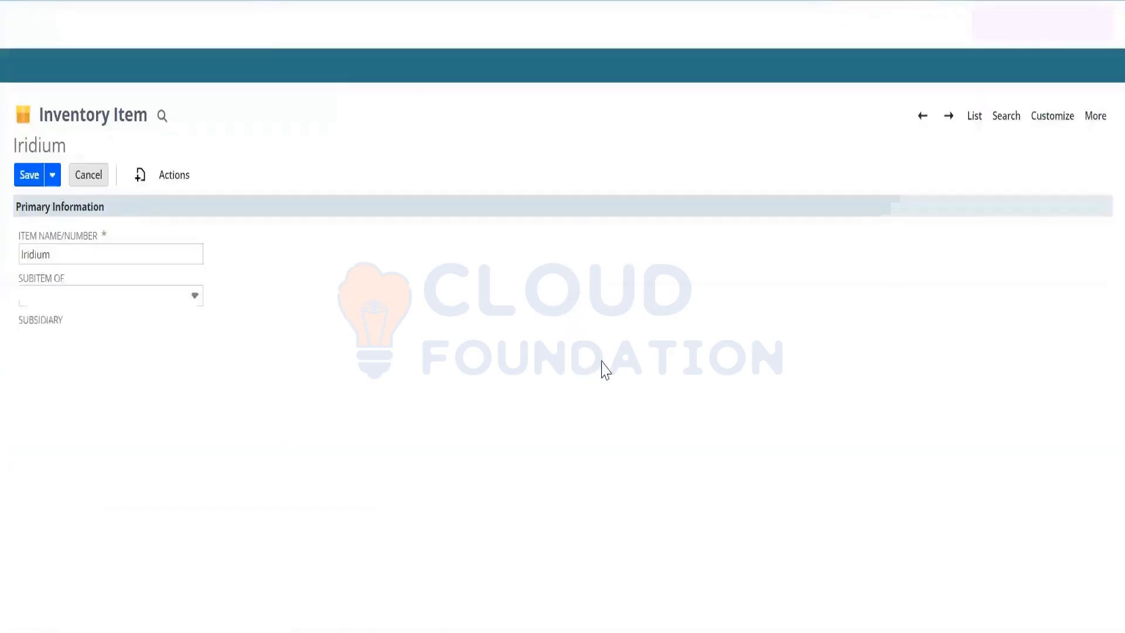
Step: Check which quantity pricing schedules Iridium offers in its Pricing section and review the item's primary information and unit settings
left_click_drag(1098, 233, 1096, 446)
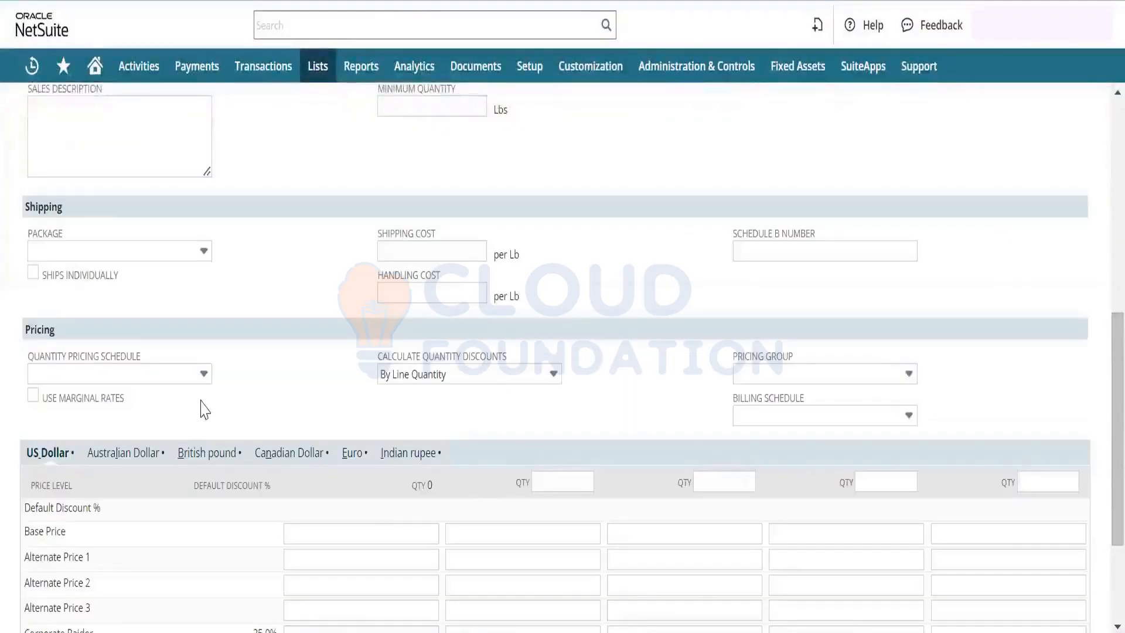
left_click(195, 376)
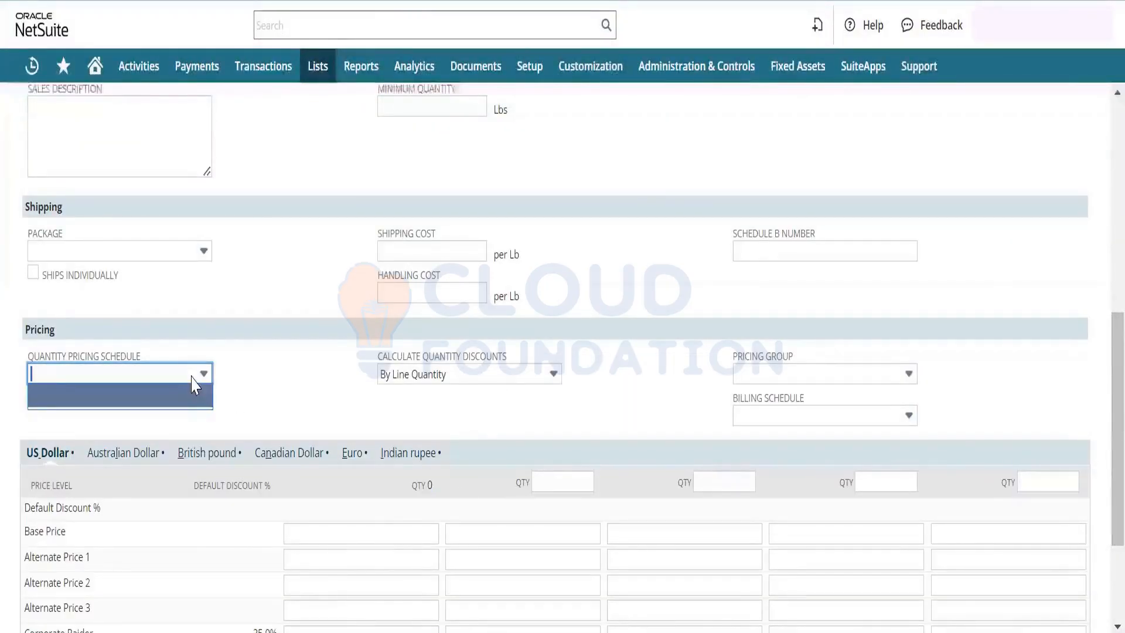
left_click(191, 377)
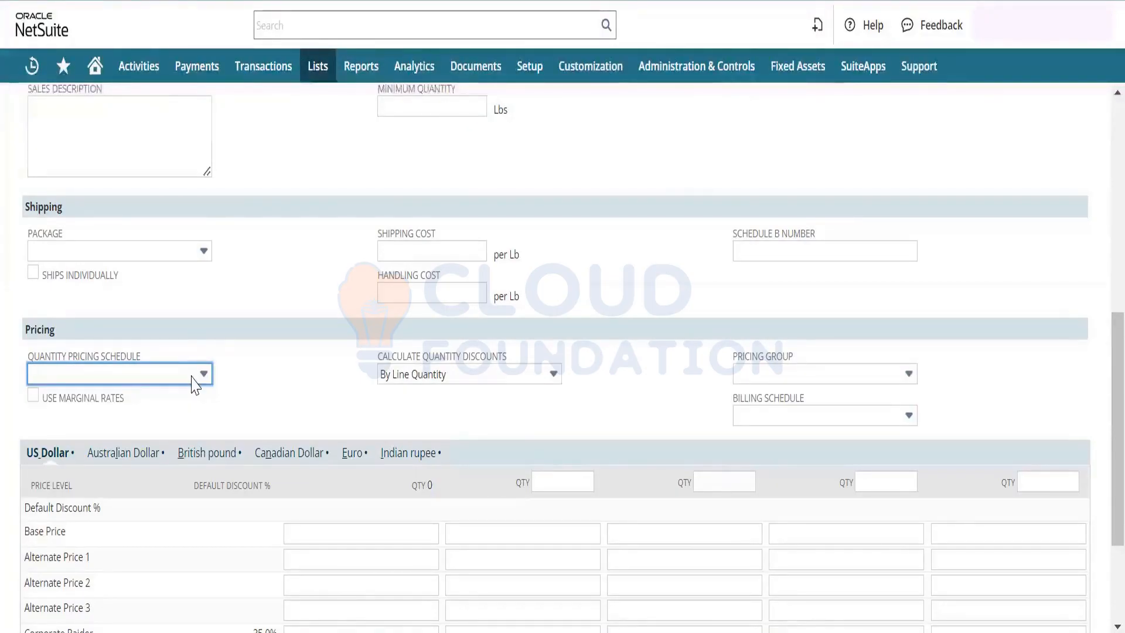
left_click(195, 387)
left_click(259, 394)
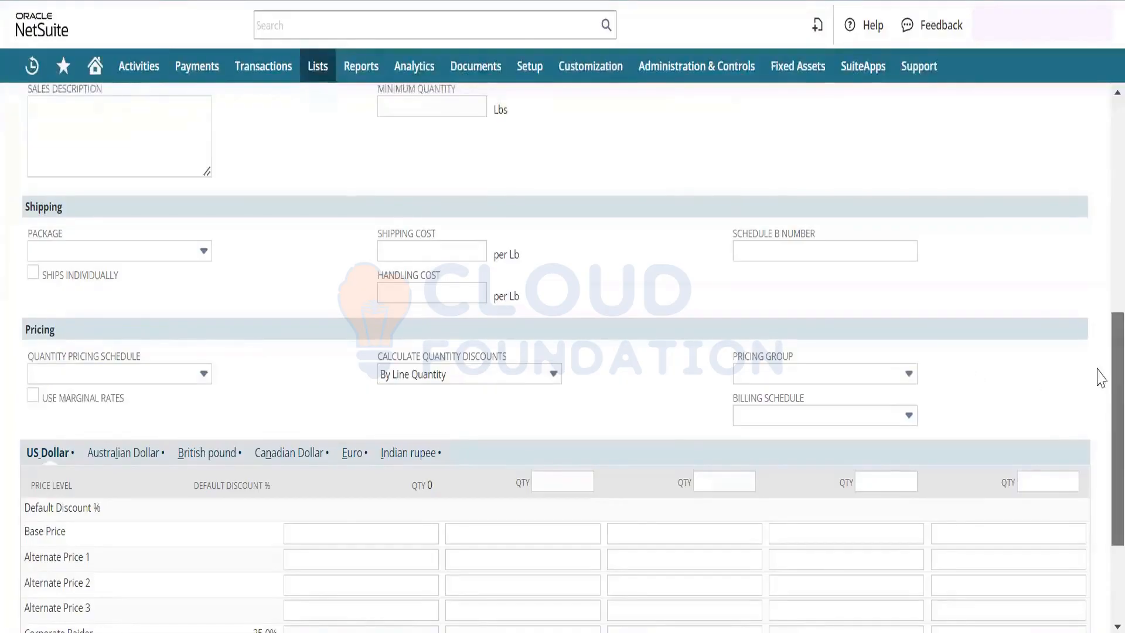
scroll(1098, 386, "down", 1)
scroll(1100, 410, "up", 10)
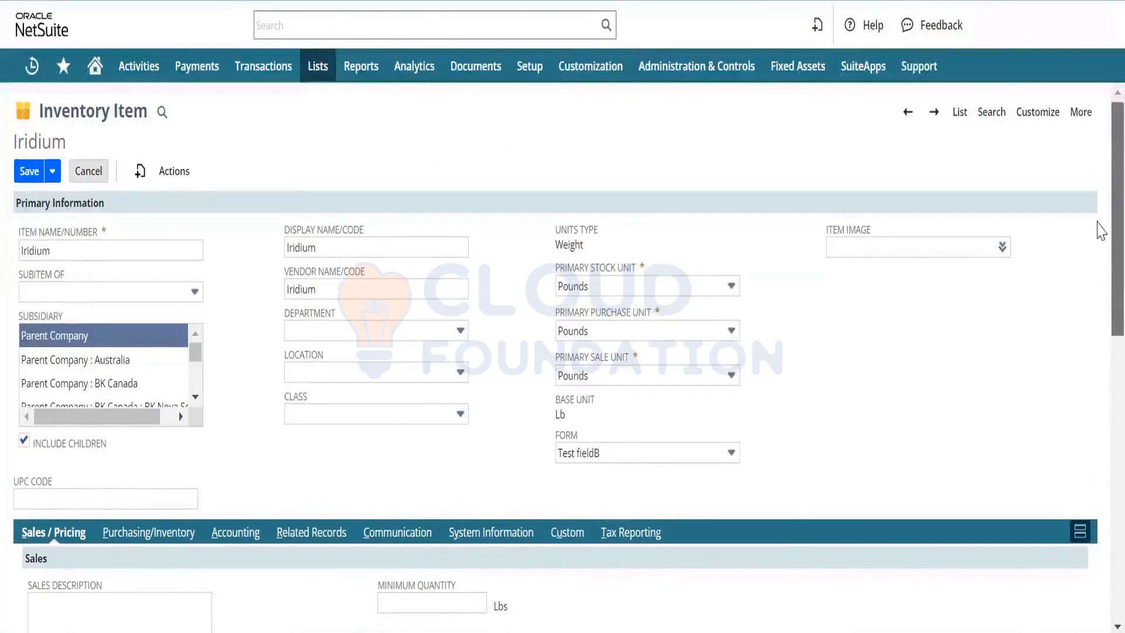
scroll(1099, 229, "down", 5)
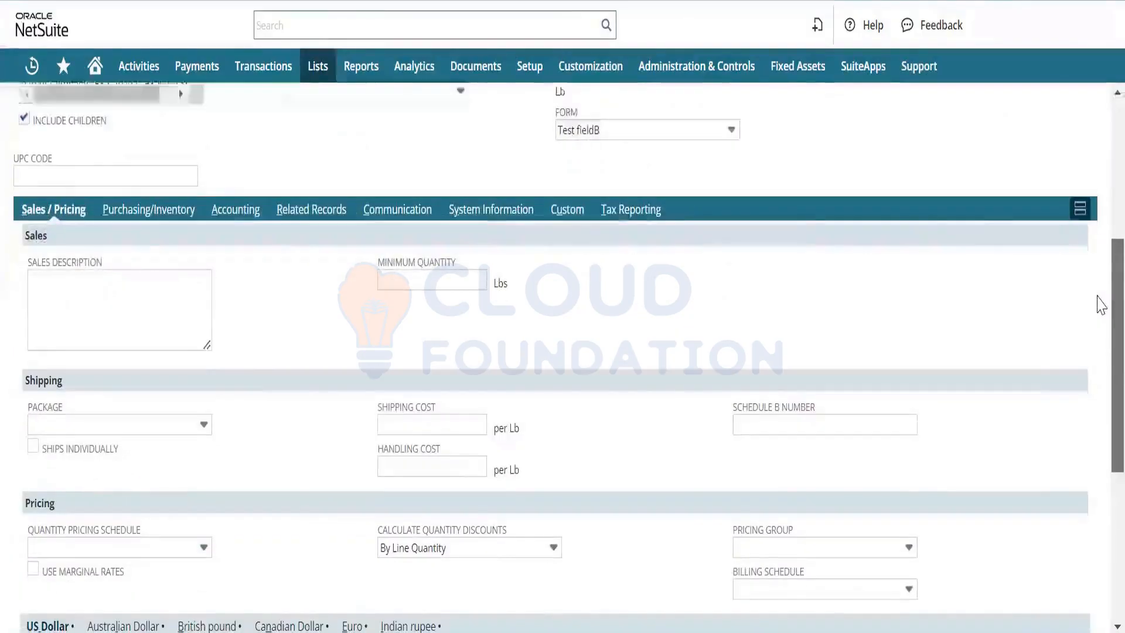
scroll(1101, 304, "down", 3)
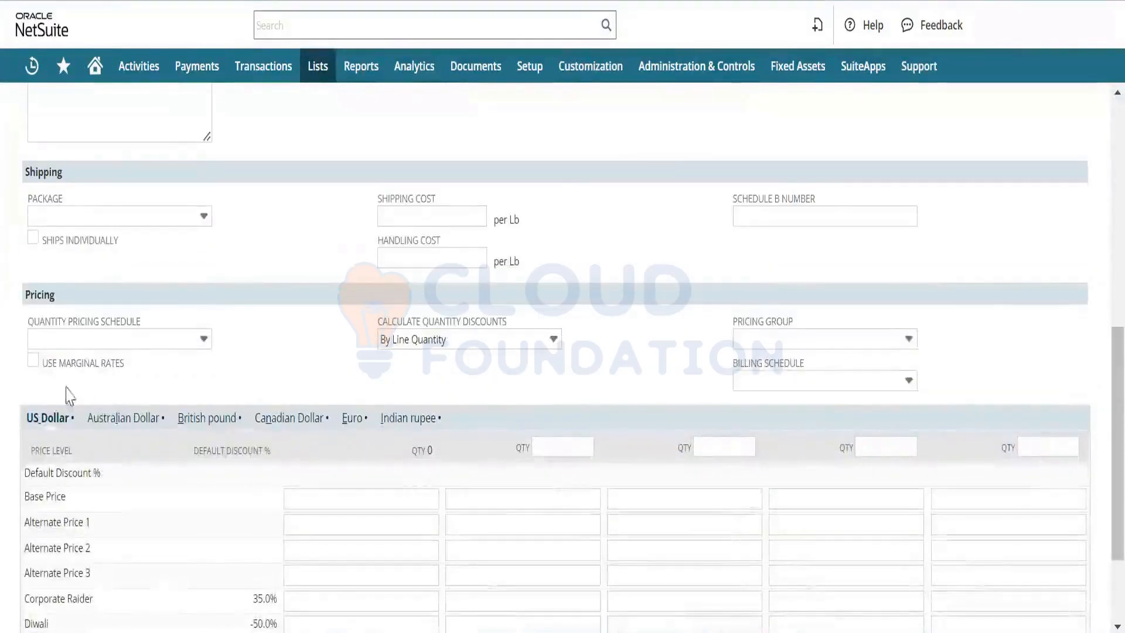
Step: Enable Use Marginal Rates for Iridium and read the field help for Quantity Pricing Schedule
left_click(114, 345)
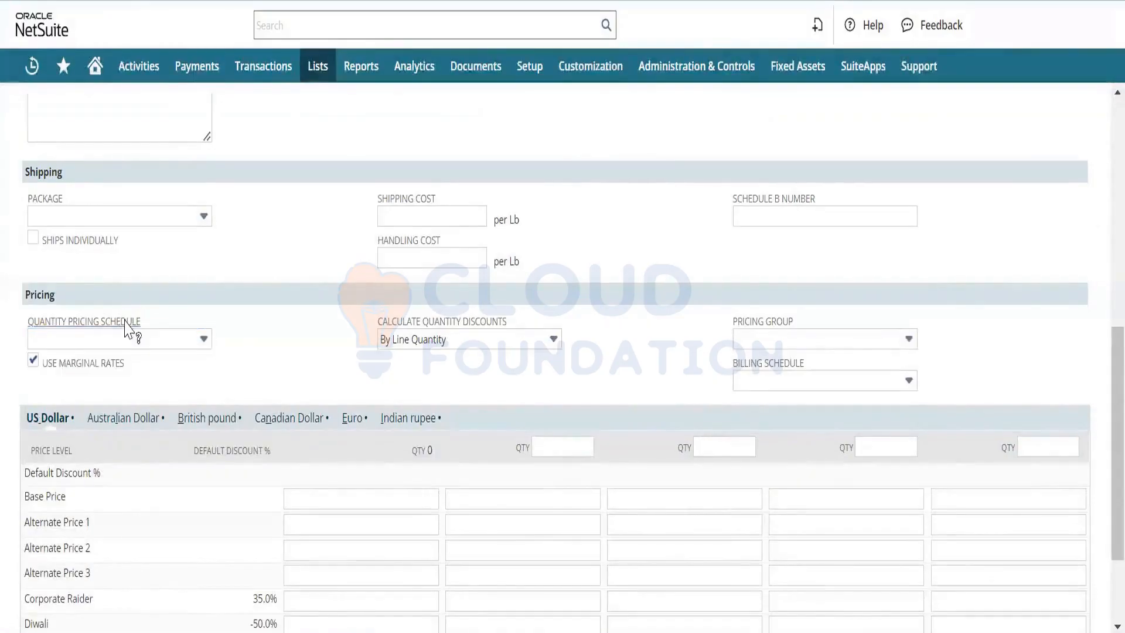
left_click(124, 321)
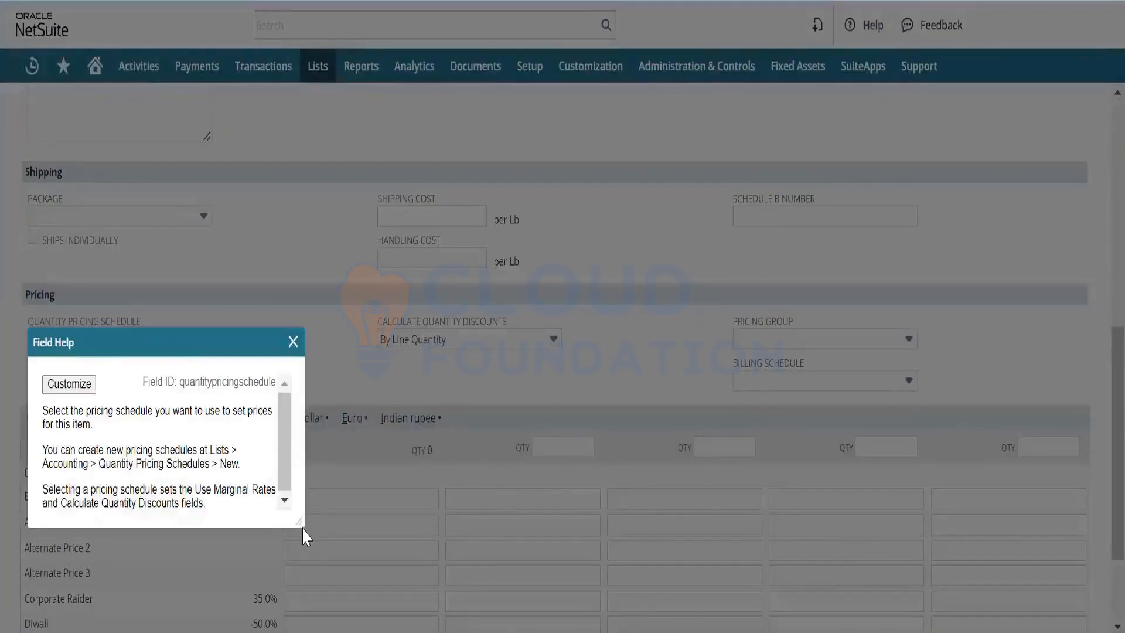
left_click_drag(302, 523, 355, 572)
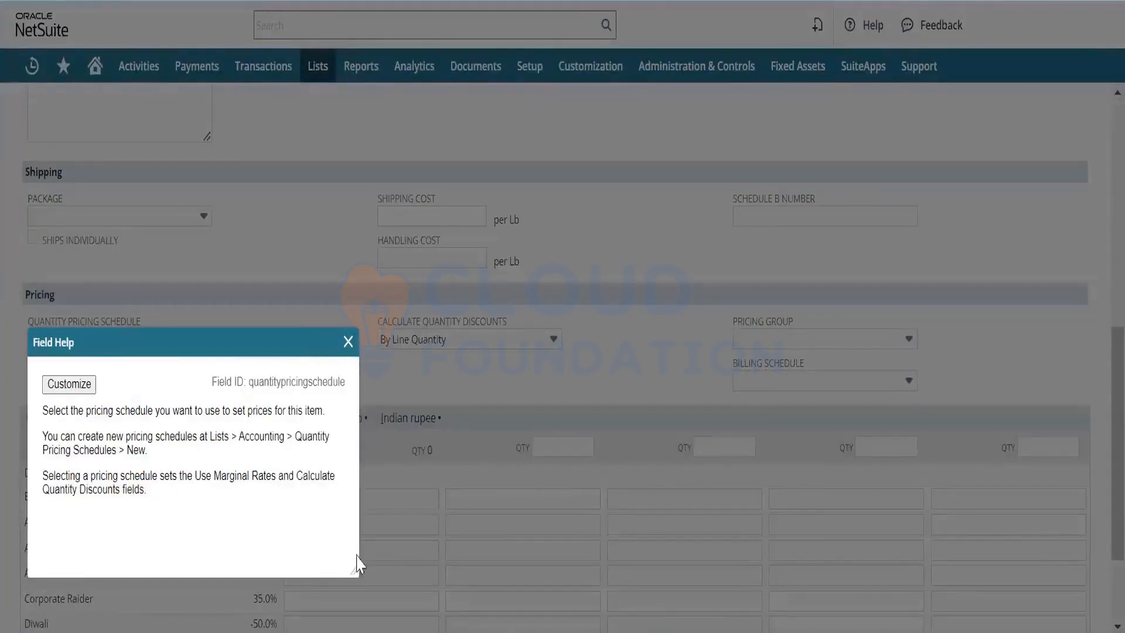
left_click(348, 342)
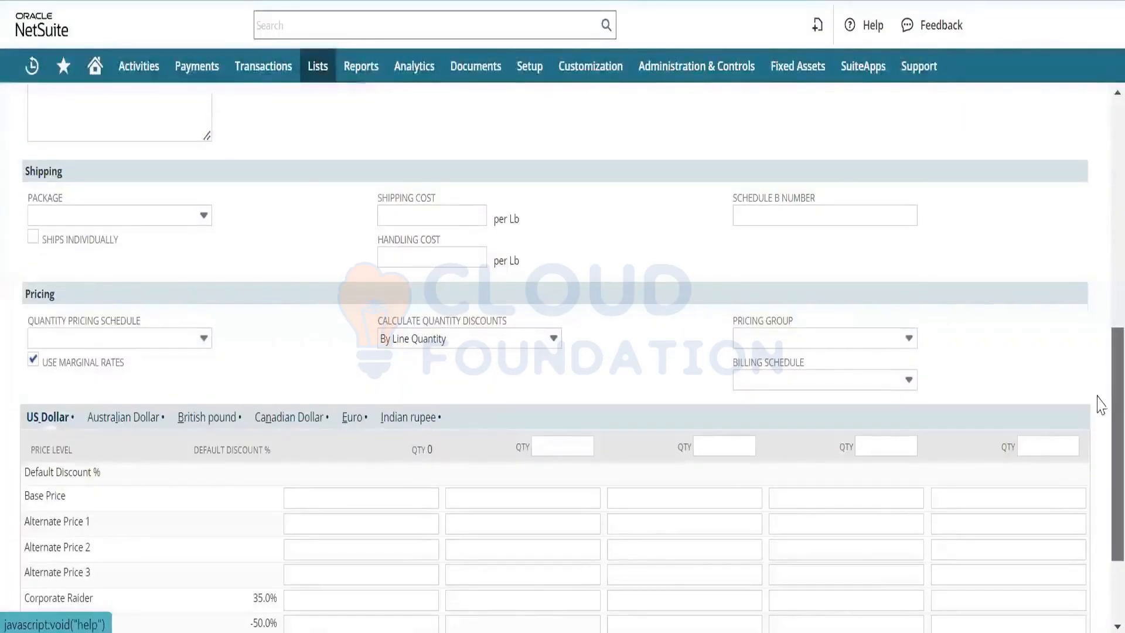
Step: Leave the Iridium form for the items list, discarding its unsaved changes, and open the Refrigirator item for editing
scroll(1101, 405, "up", 10)
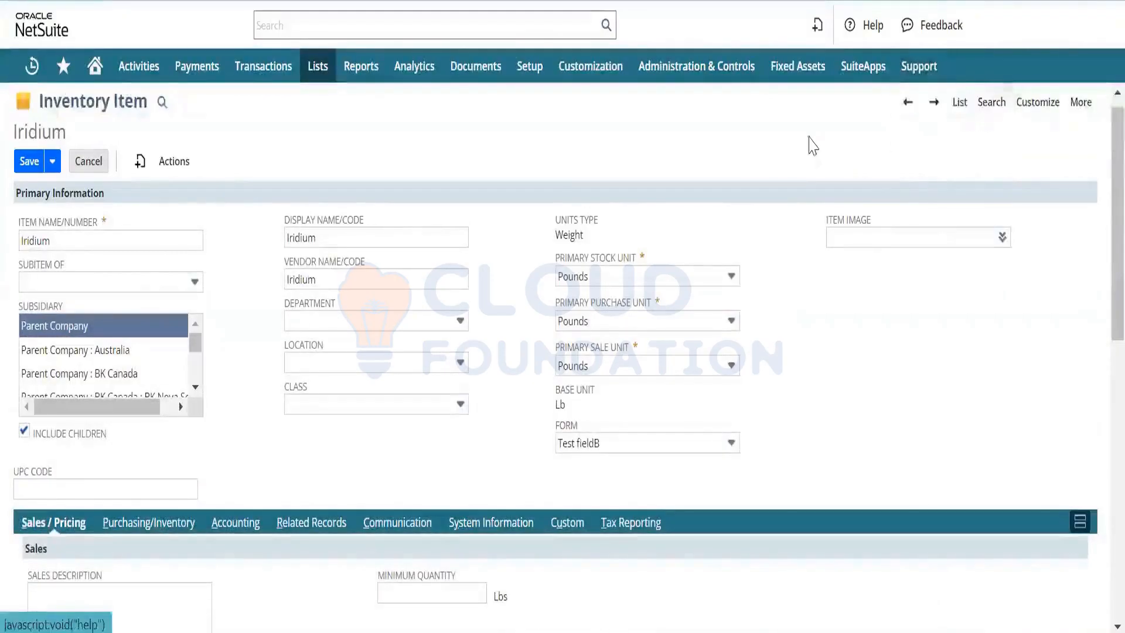
left_click(960, 103)
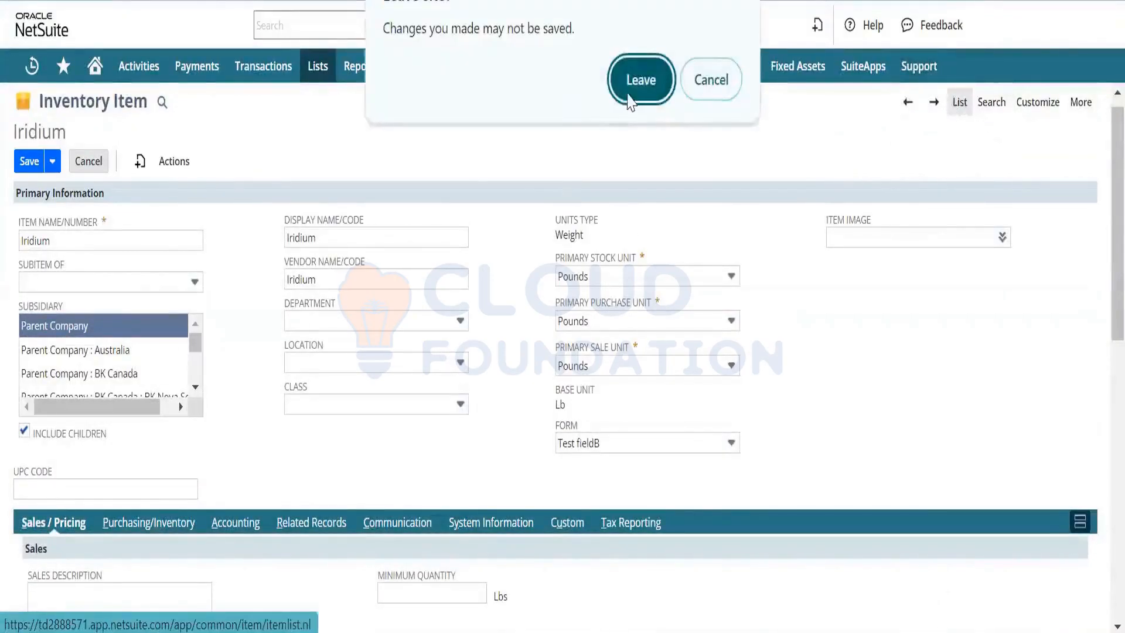
left_click(639, 81)
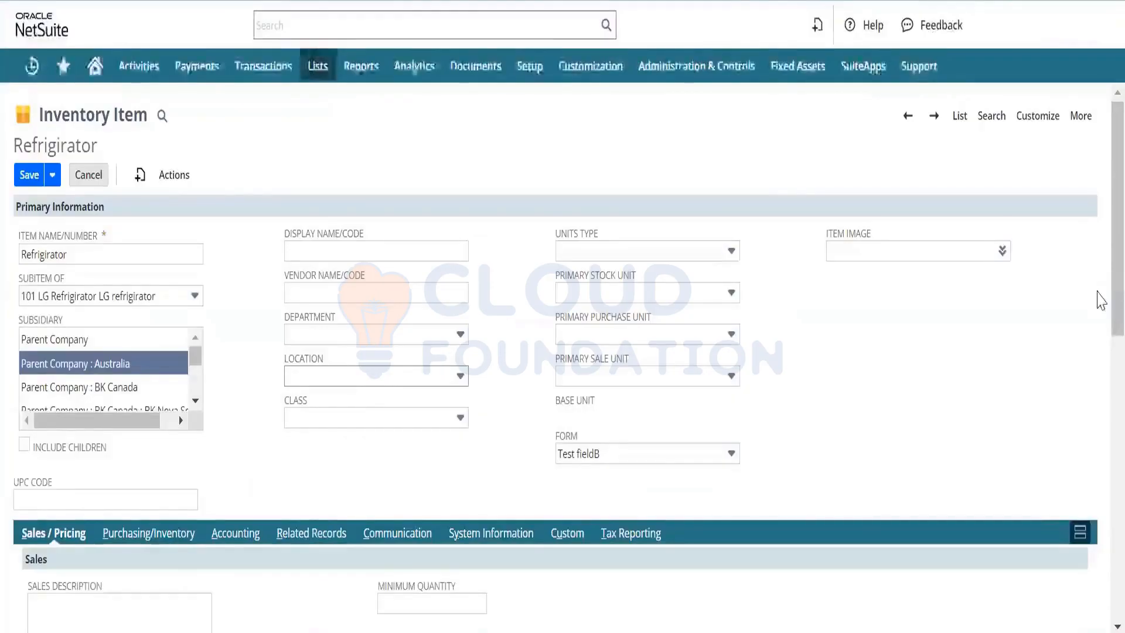
Step: Check which quantity pricing schedules can be chosen in the Refrigirator item's Pricing section
scroll(1100, 301, "down", 8)
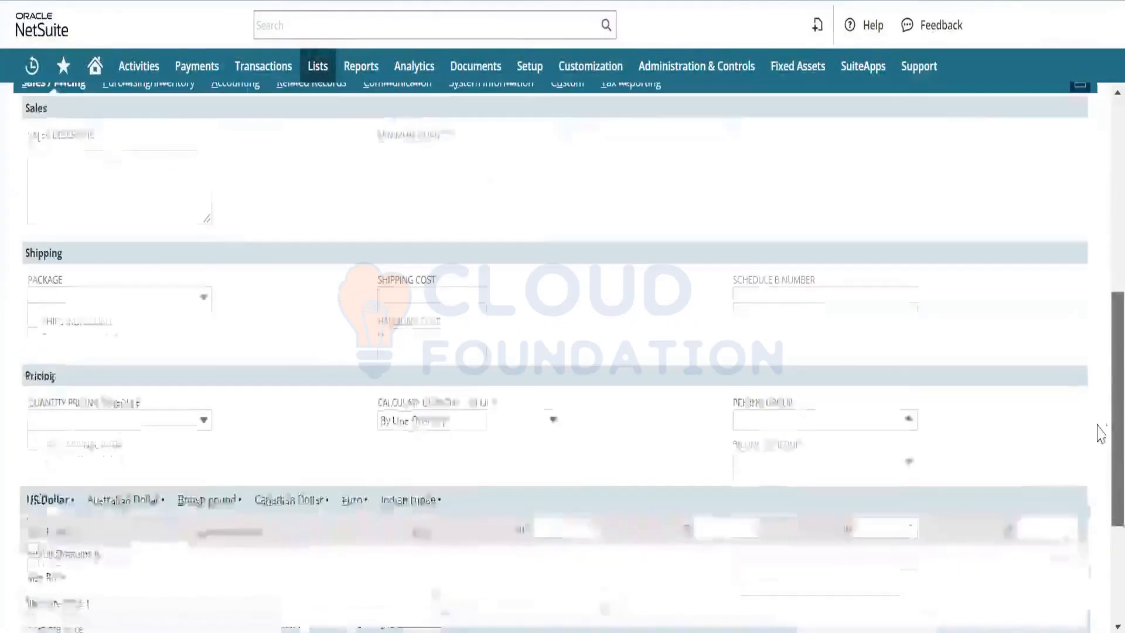
left_click(192, 421)
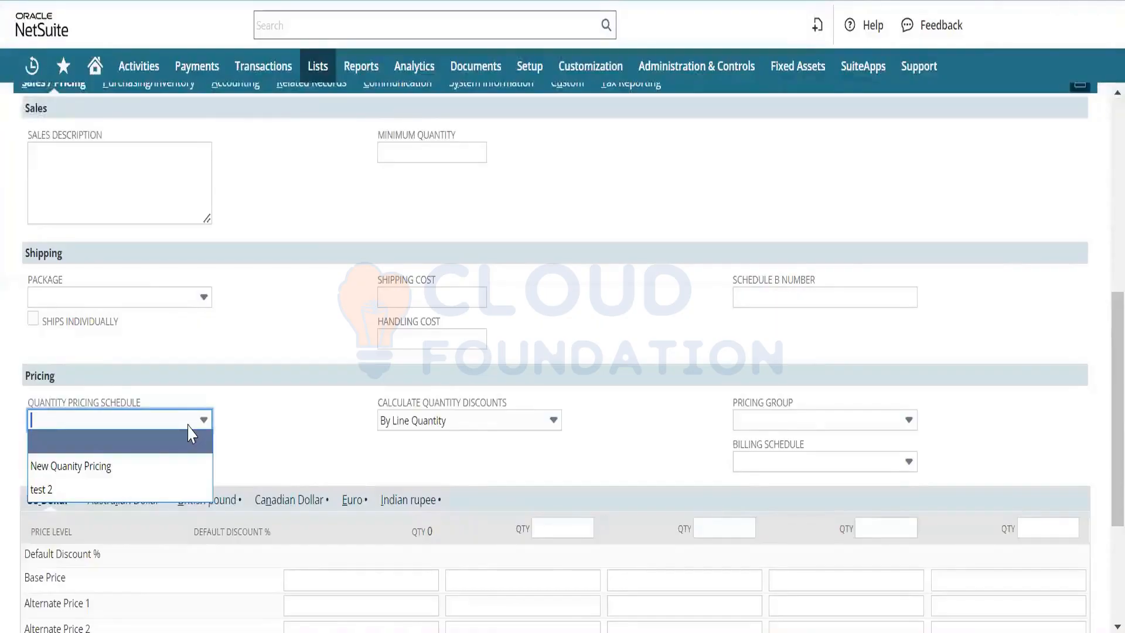
left_click(668, 319)
Step: Search globally for "irid" and open the Iridium inventory item for editing
scroll(1099, 352, "up", 7)
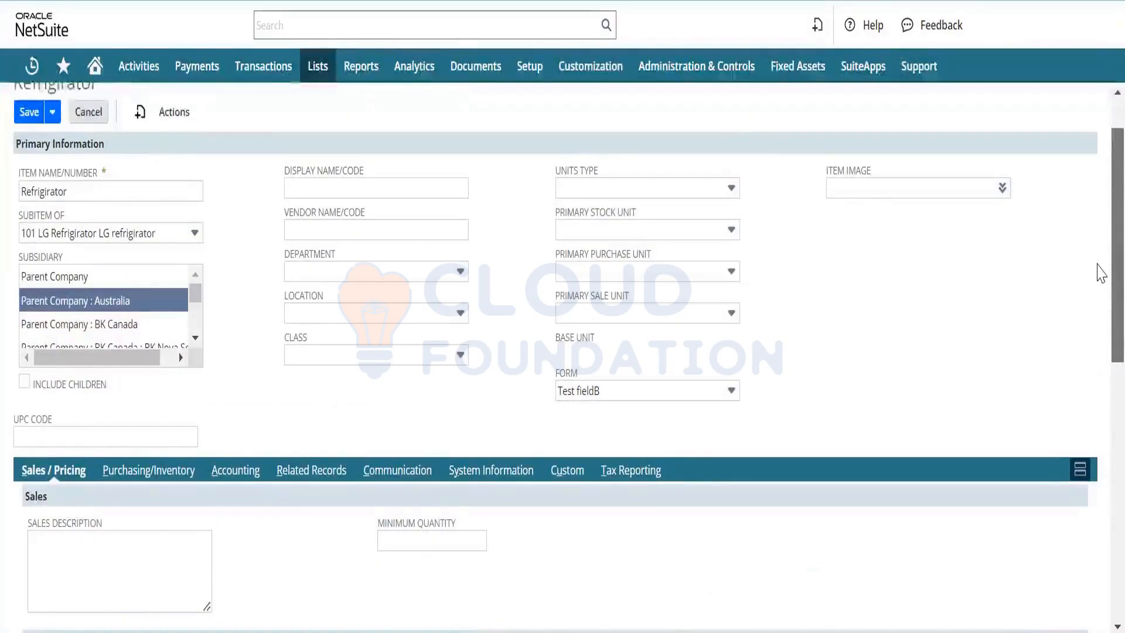
scroll(1101, 273, "up", 1)
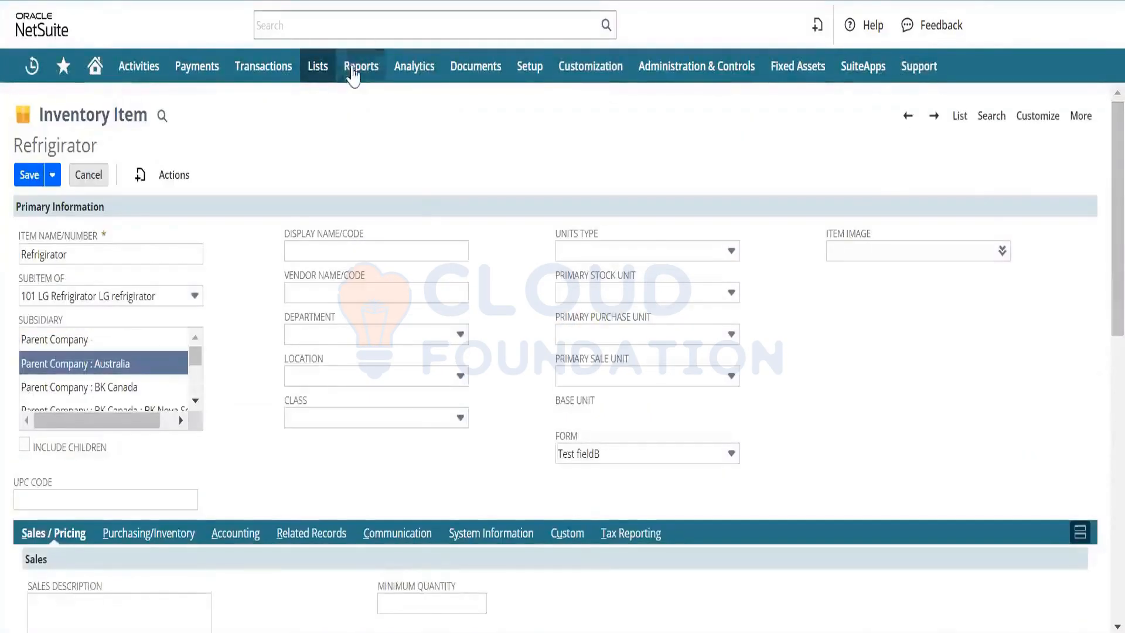
mouse_move(317, 68)
mouse_move(354, 143)
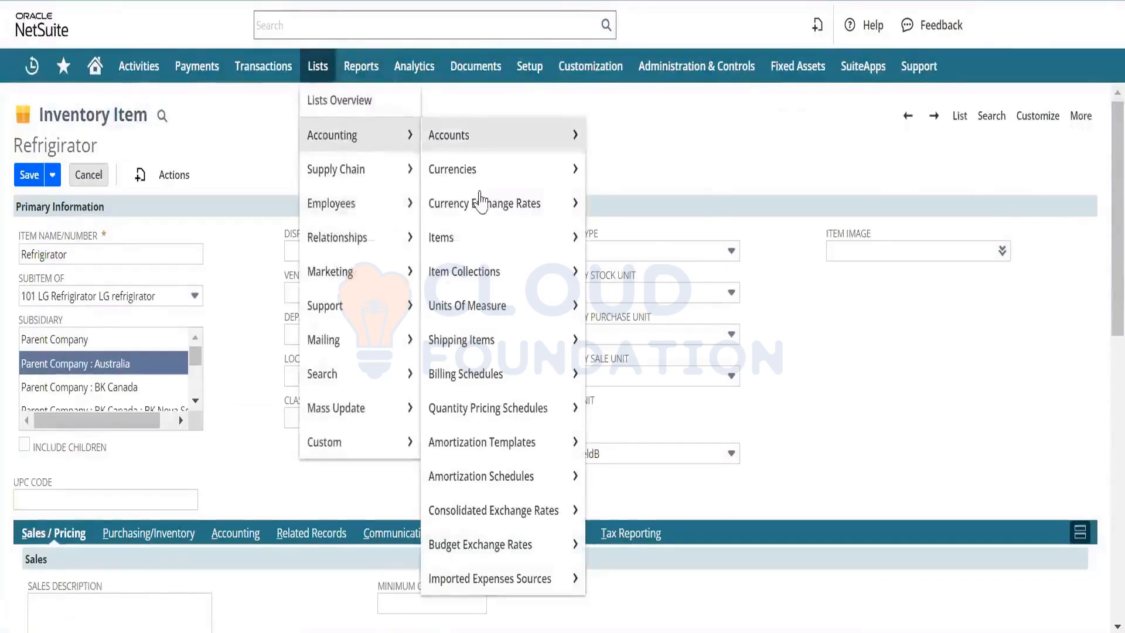
left_click(501, 34)
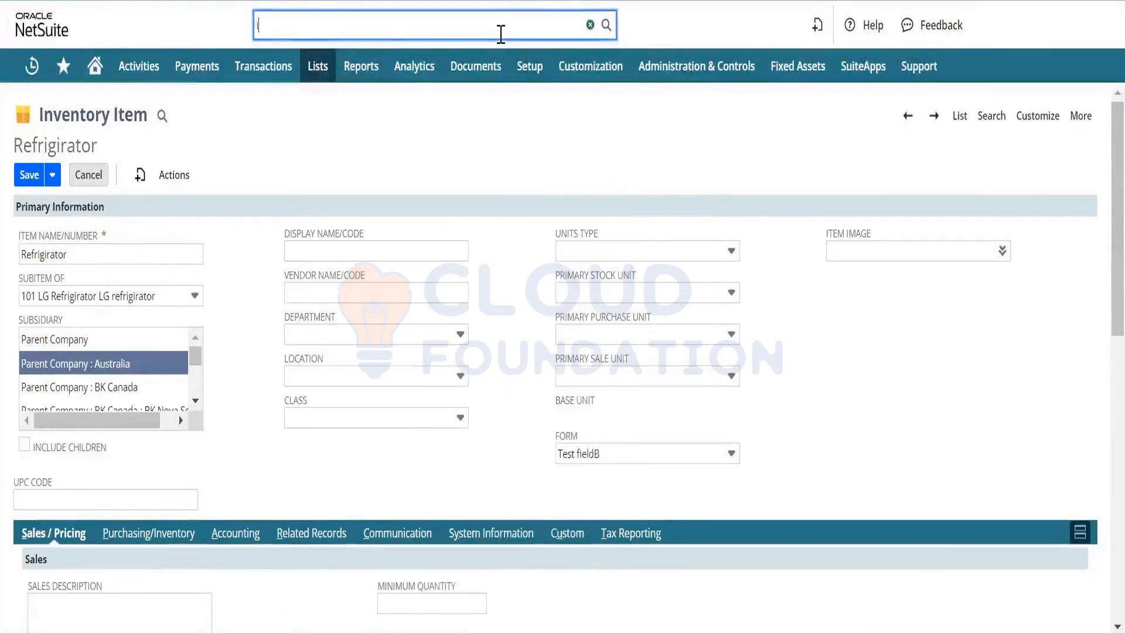
type("in")
type("id")
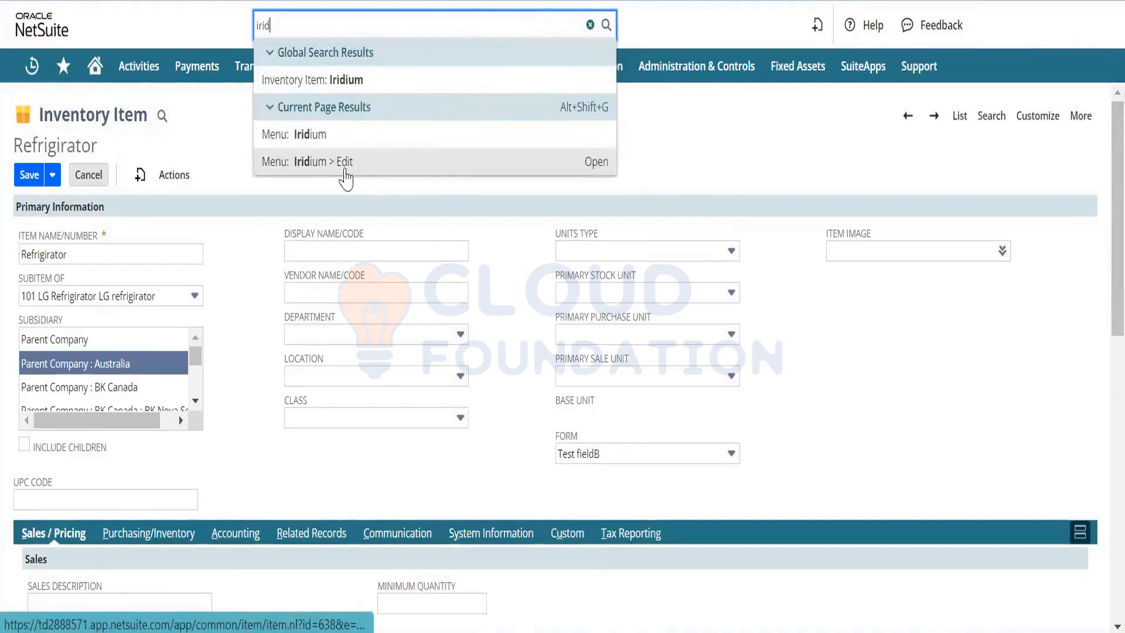
left_click(345, 171)
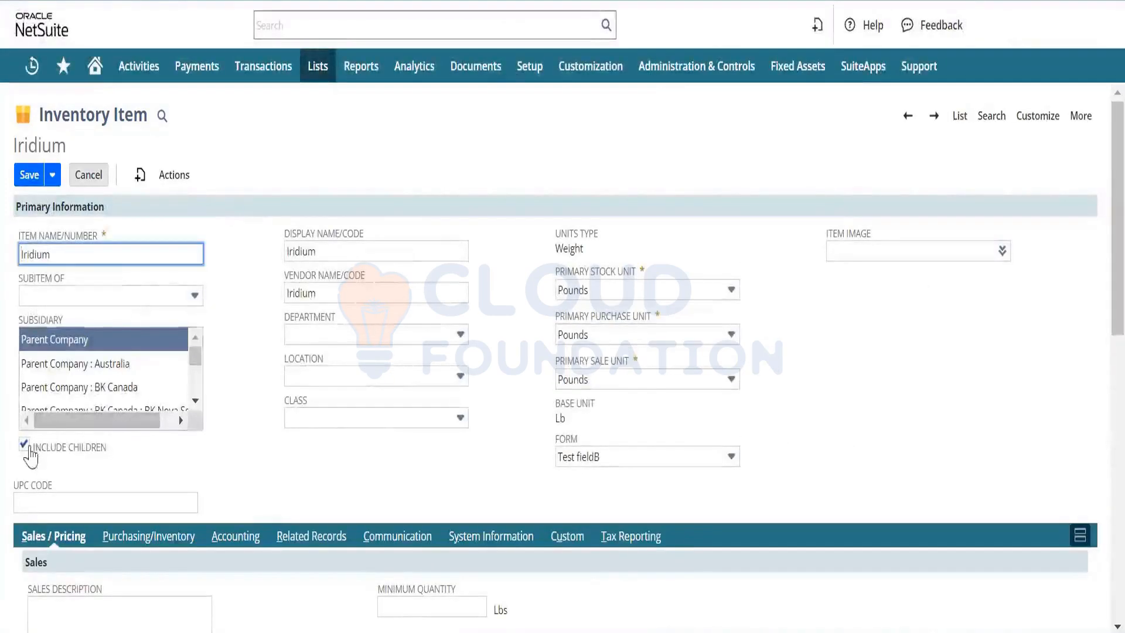
Step: Restrict Iridium to the Parent Company : Australia subsidiary with Include Children disabled, and save the item
left_click(24, 446)
left_click(126, 365)
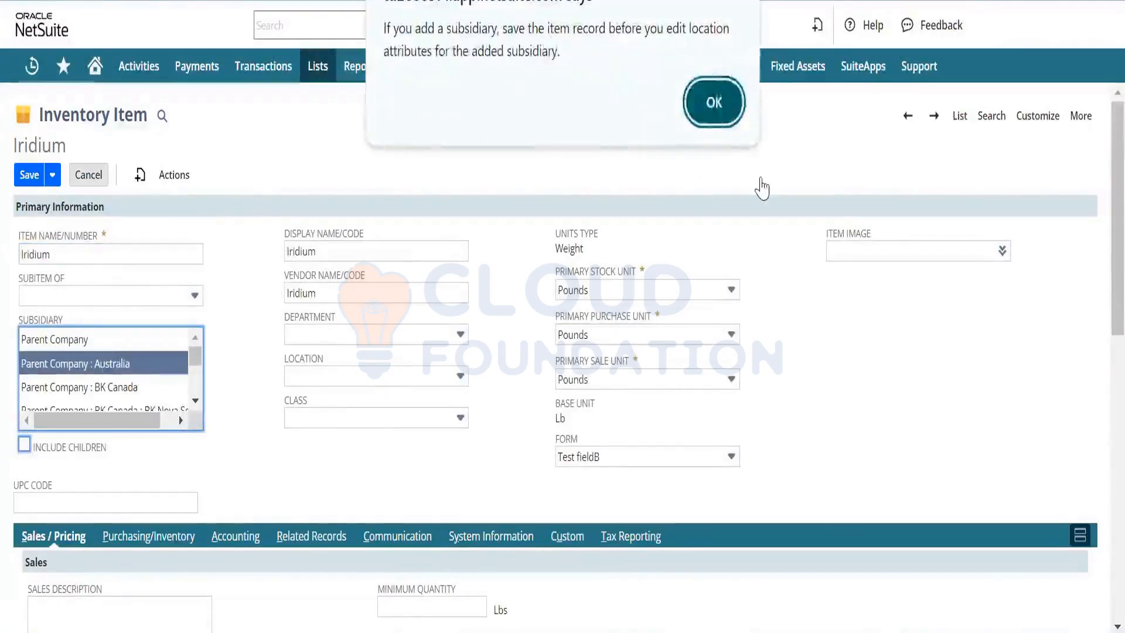
left_click(742, 107)
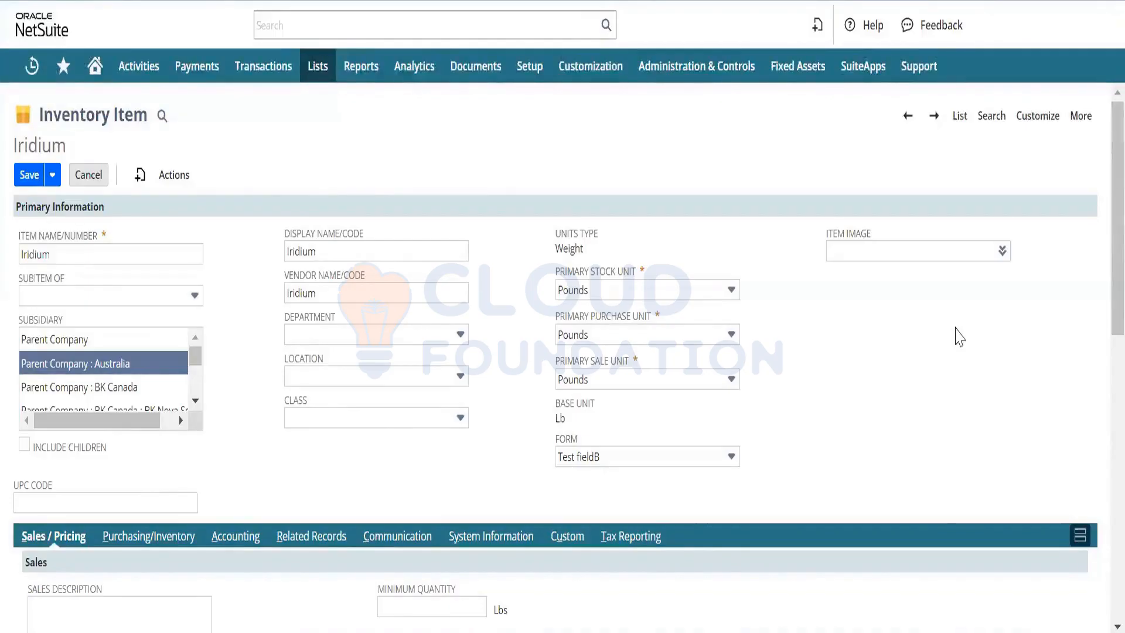
left_click(29, 175)
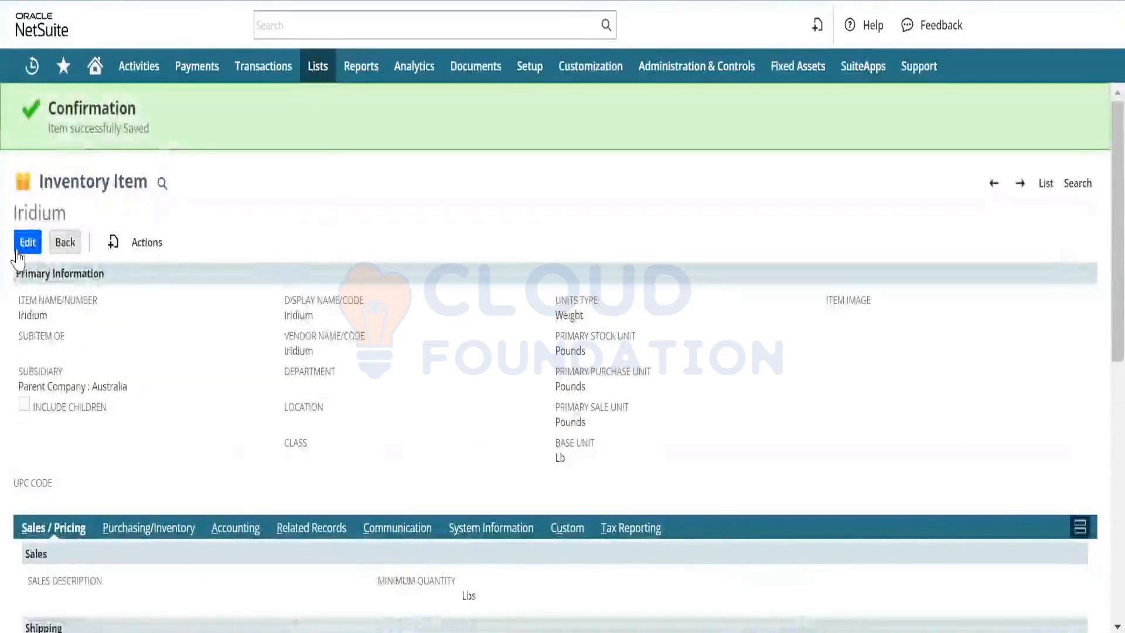
Step: Reopen Iridium for editing, check which quantity pricing schedules it offers, and compare its subsidiary and unit settings
left_click(25, 245)
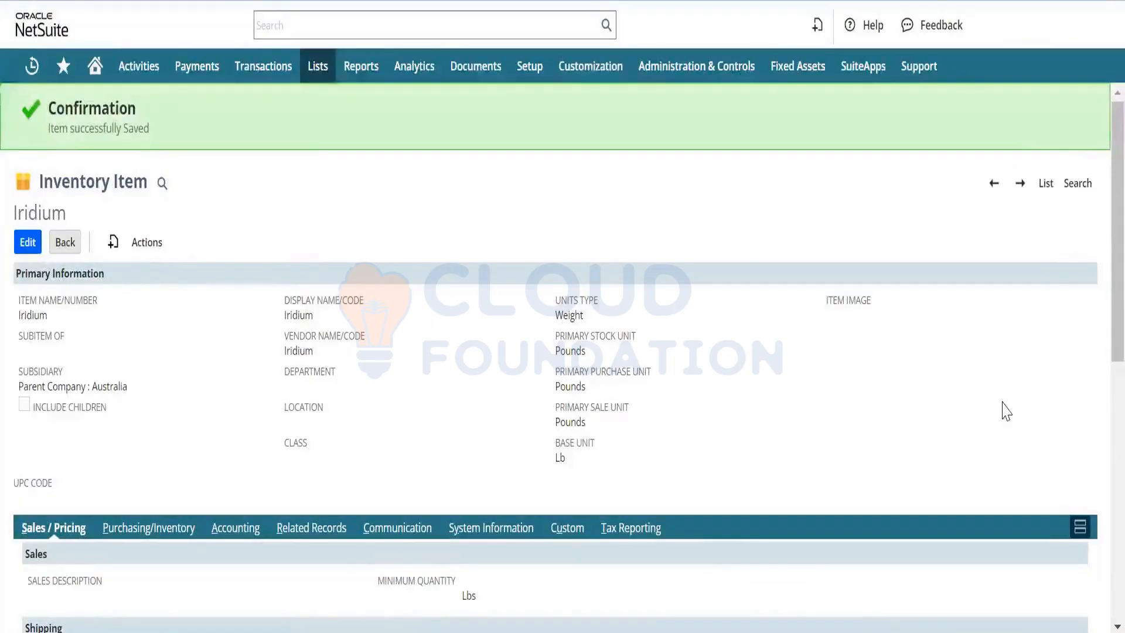
scroll(1099, 527, "down", 10)
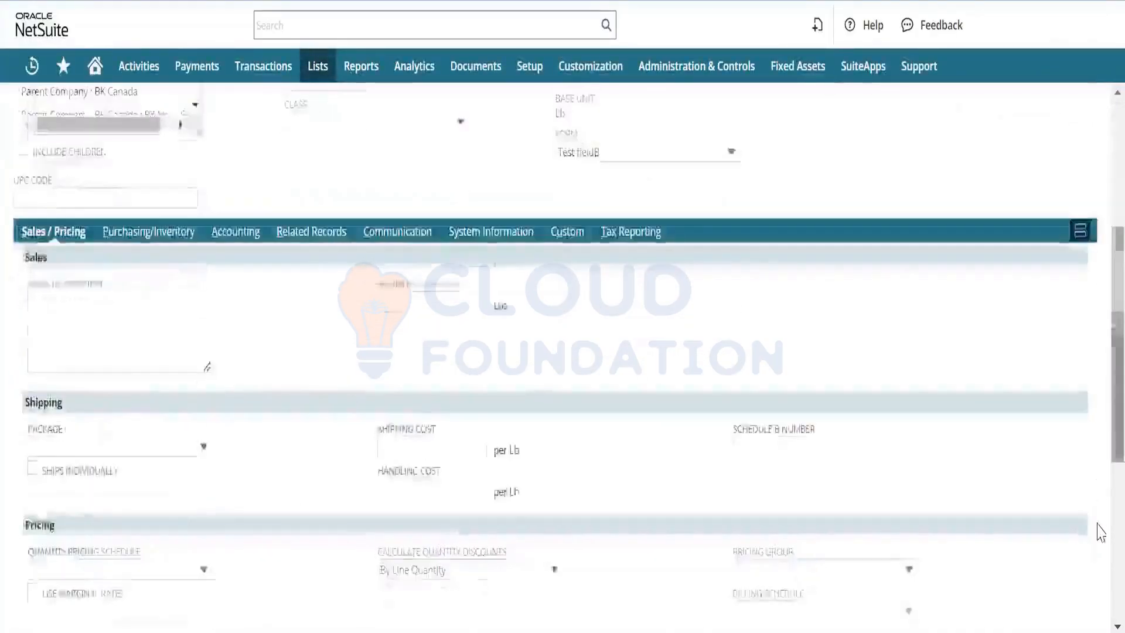
left_click(157, 261)
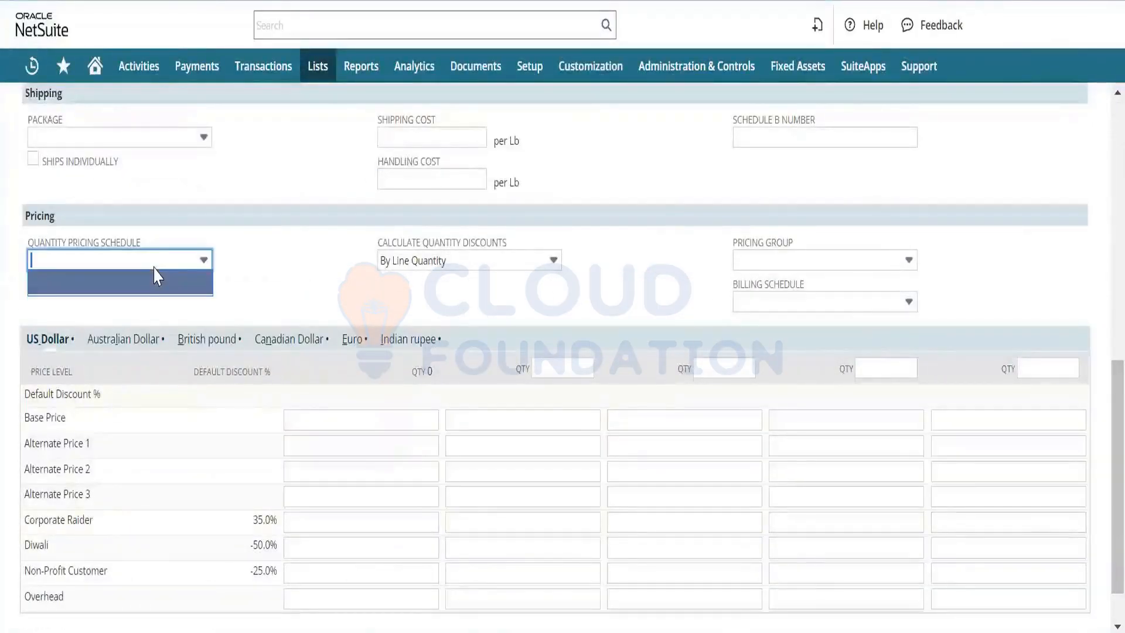
left_click(157, 277)
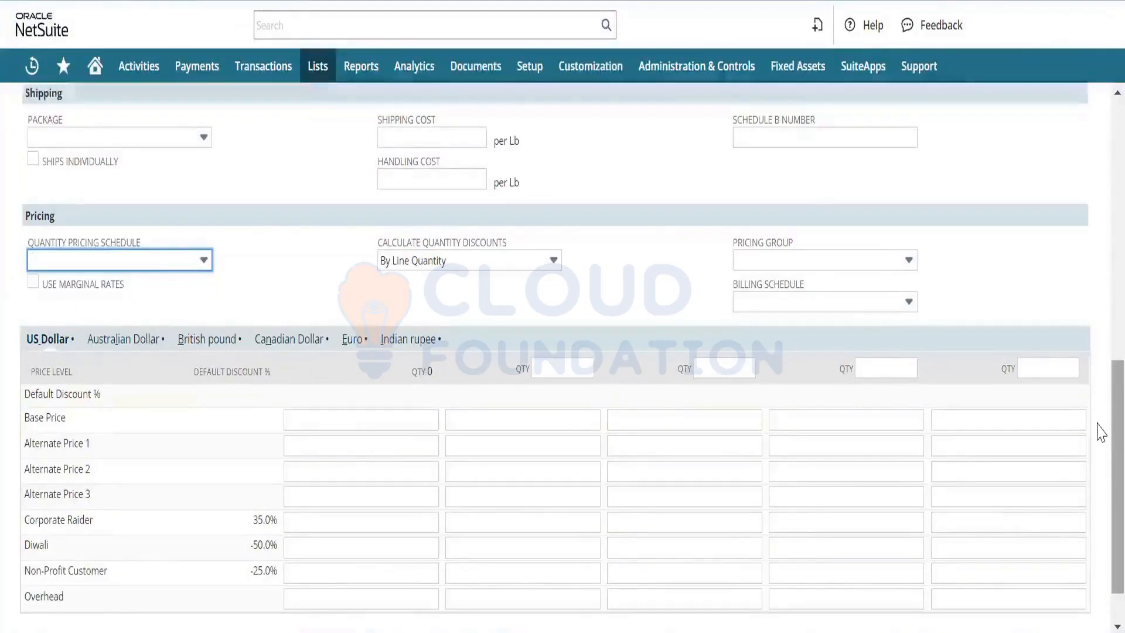
scroll(1101, 308, "up", 4)
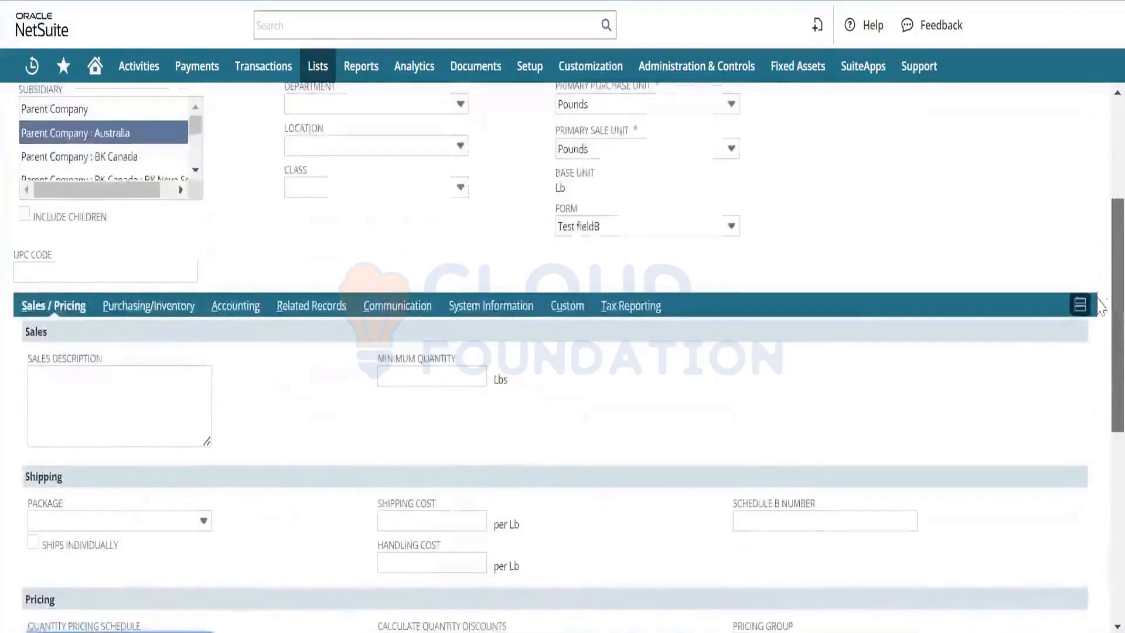
scroll(1101, 231, "up", 2)
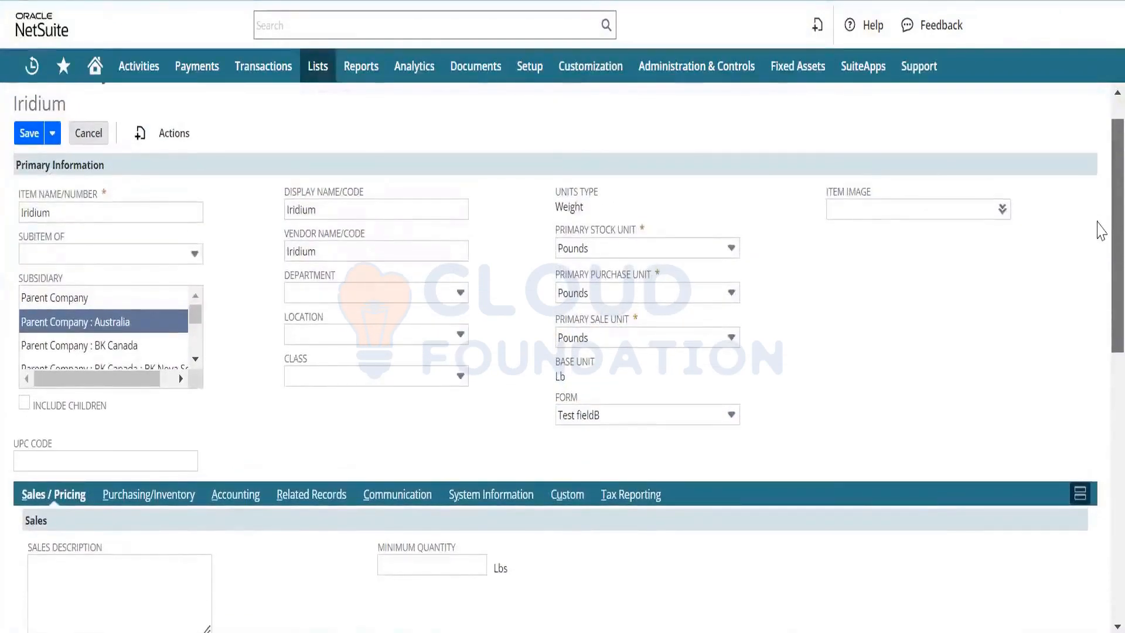
scroll(1101, 231, "down", 1)
scroll(1100, 358, "down", 8)
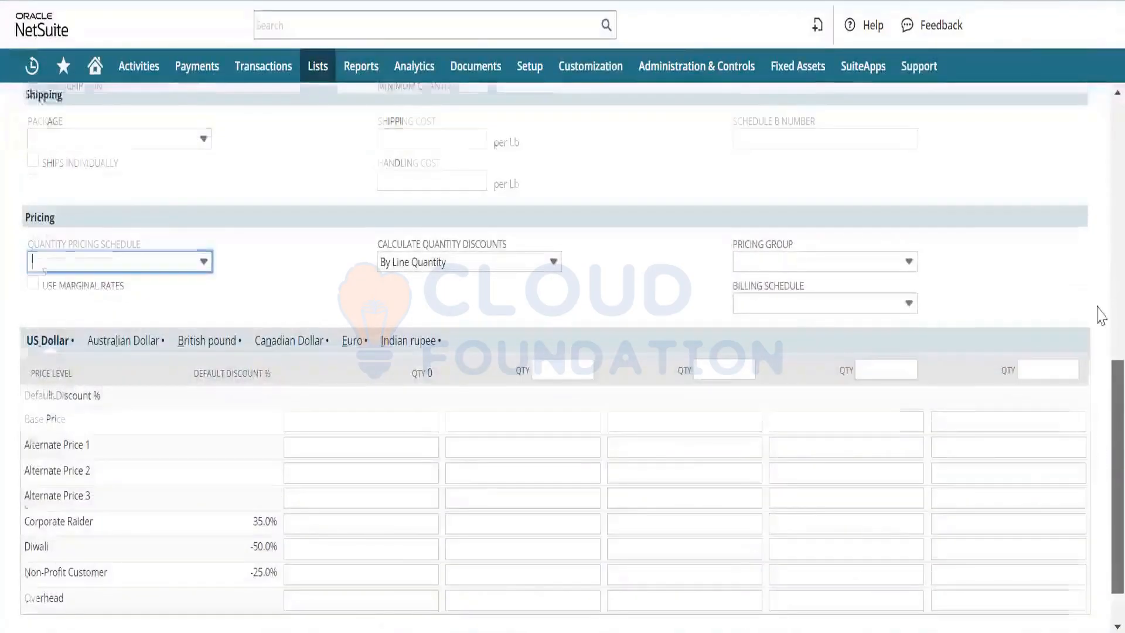
scroll(1100, 282, "up", 8)
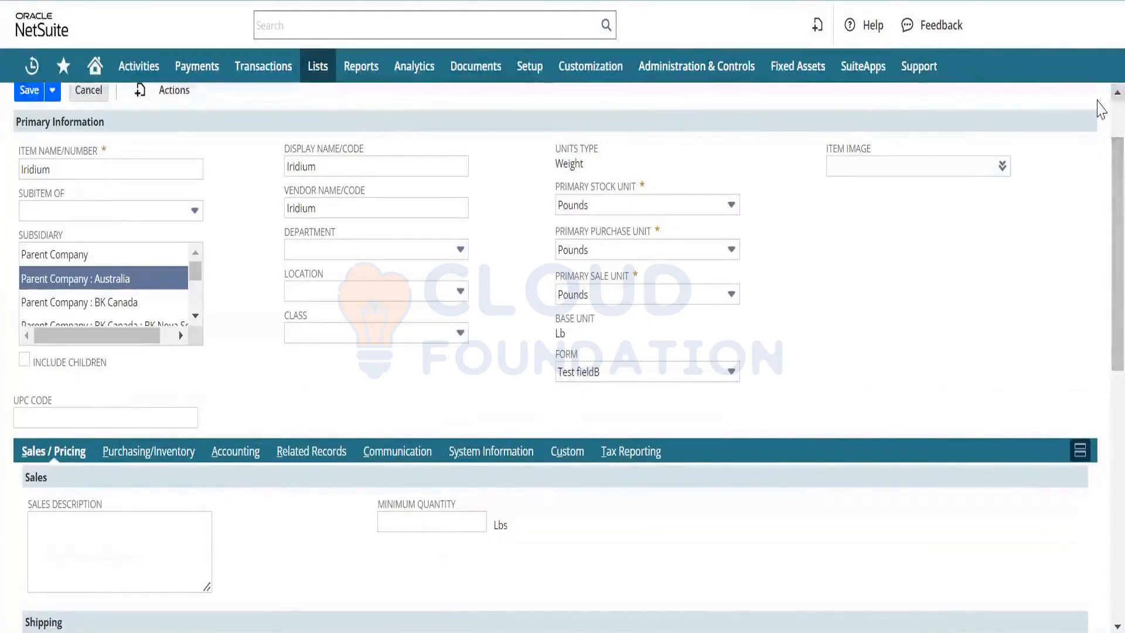
scroll(1100, 107, "up", 2)
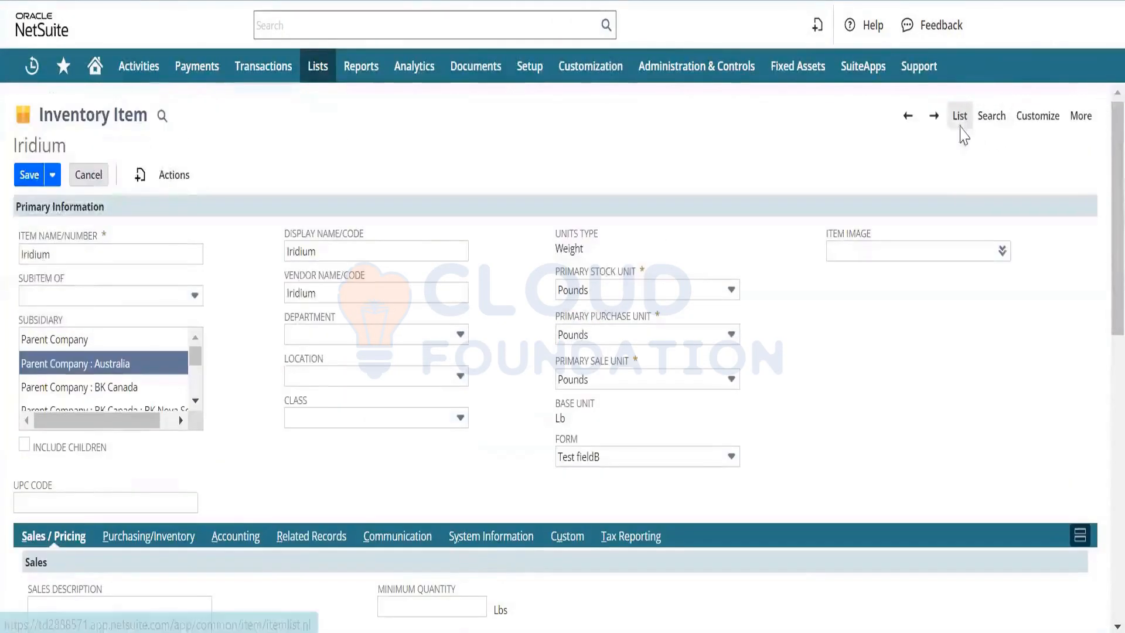
Step: Open the Refrigirator item for editing from the items list and review its primary information
left_click(960, 125)
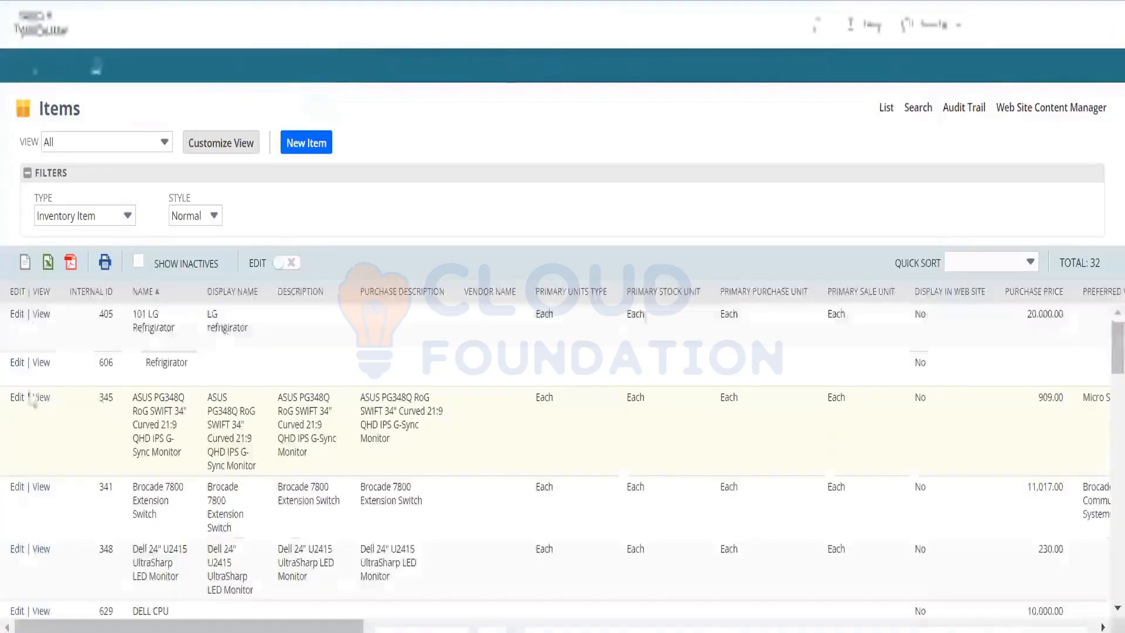
left_click(17, 363)
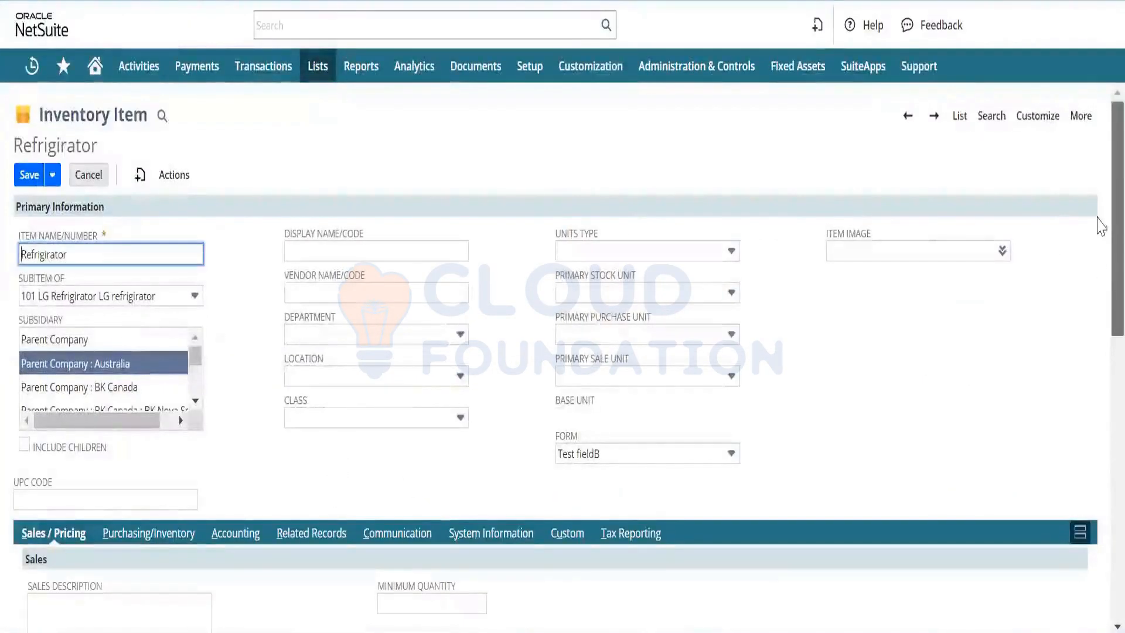
scroll(1098, 290, "down", 3)
left_click_drag(1097, 289, 1098, 287)
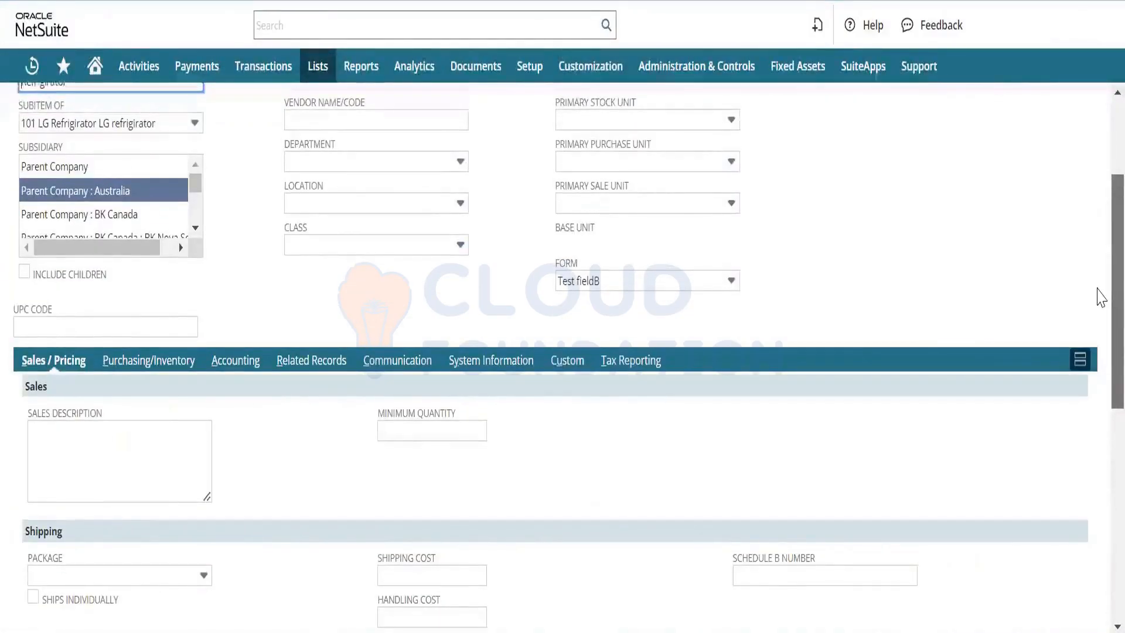
scroll(1102, 297, "up", 1)
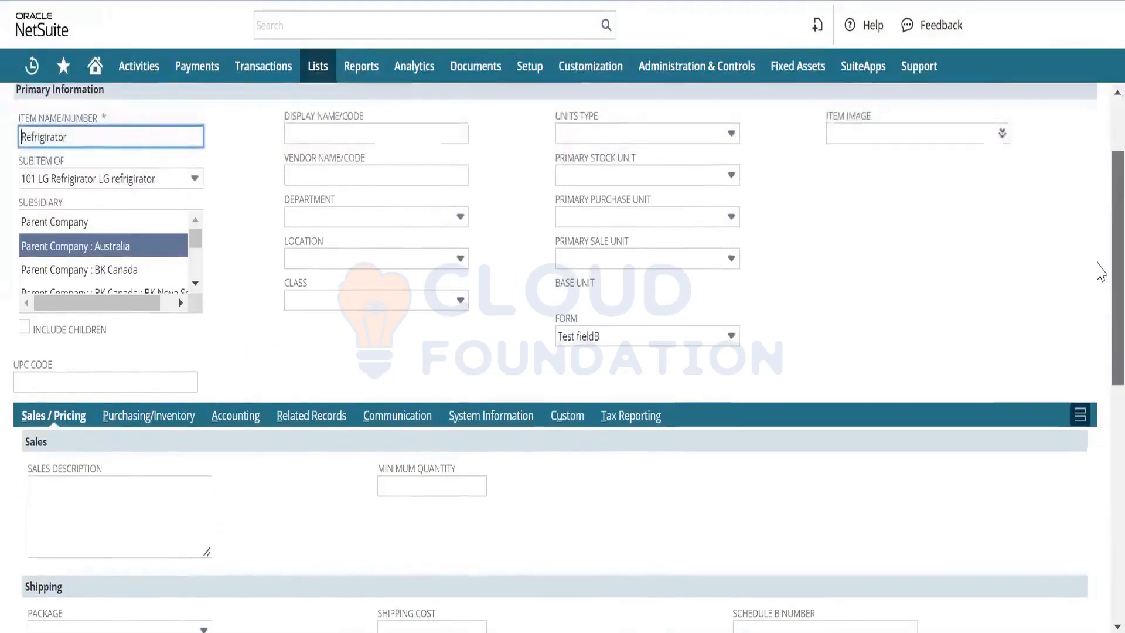
Step: Assign the New Quanity Pricing schedule to Refrigirator and examine the default discount for each quantity level
left_click_drag(1098, 289, 1098, 478)
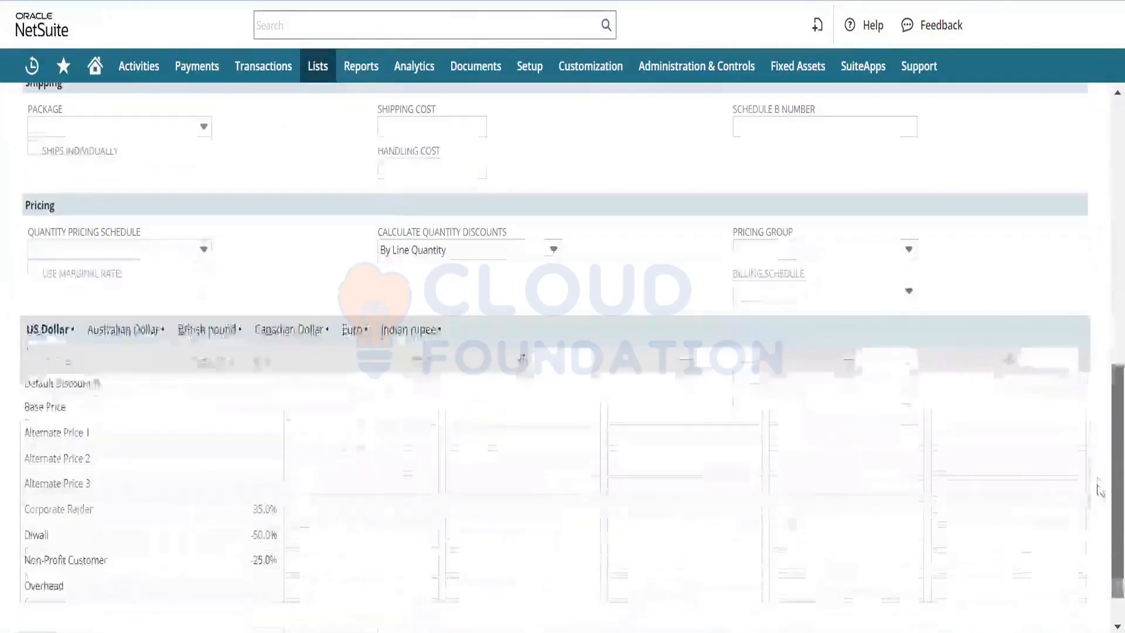
left_click(164, 249)
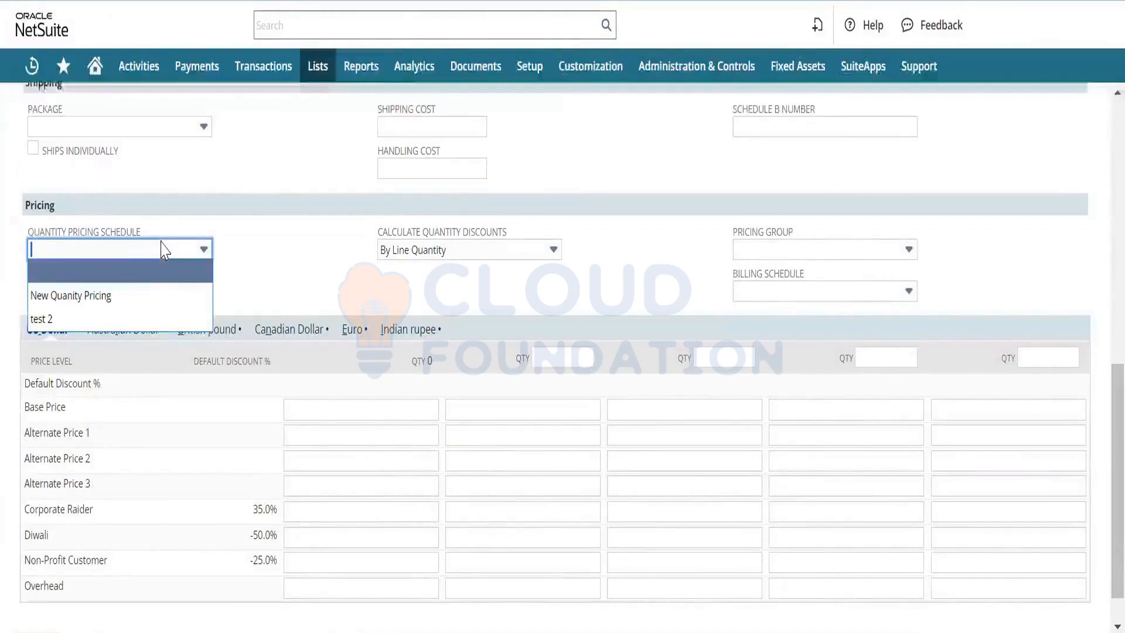
left_click(145, 296)
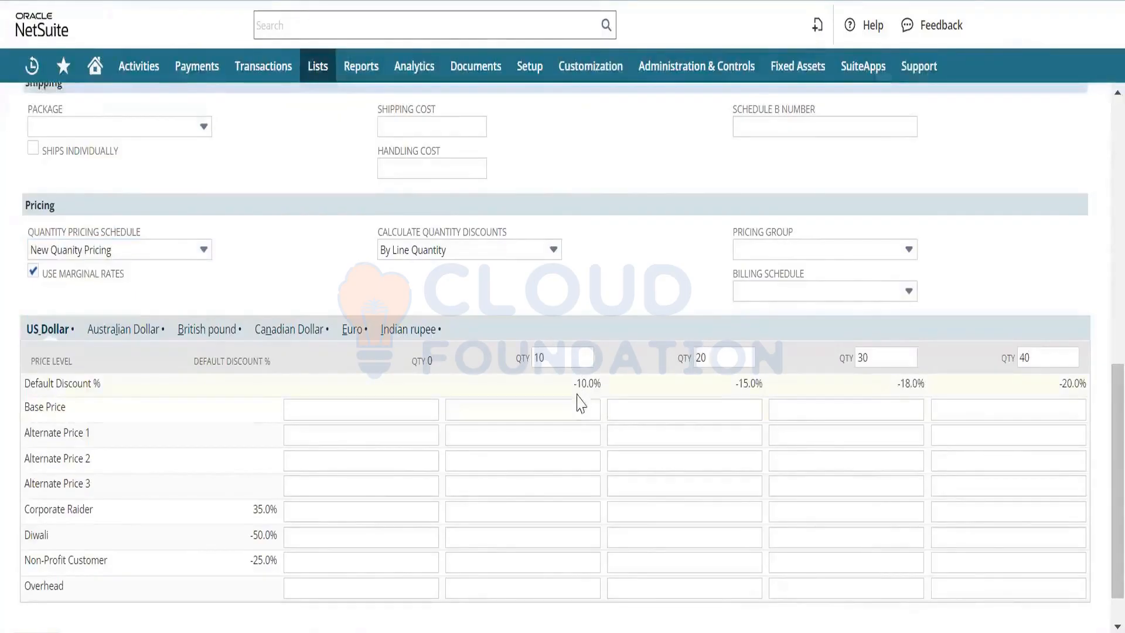
left_click_drag(572, 384, 604, 384)
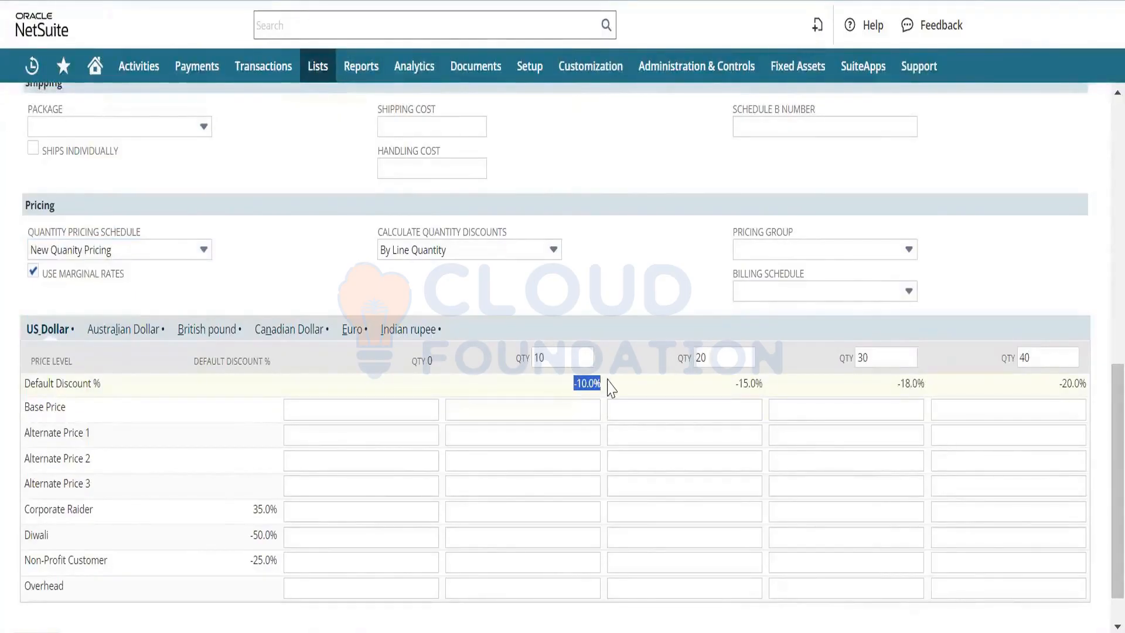
left_click(923, 394)
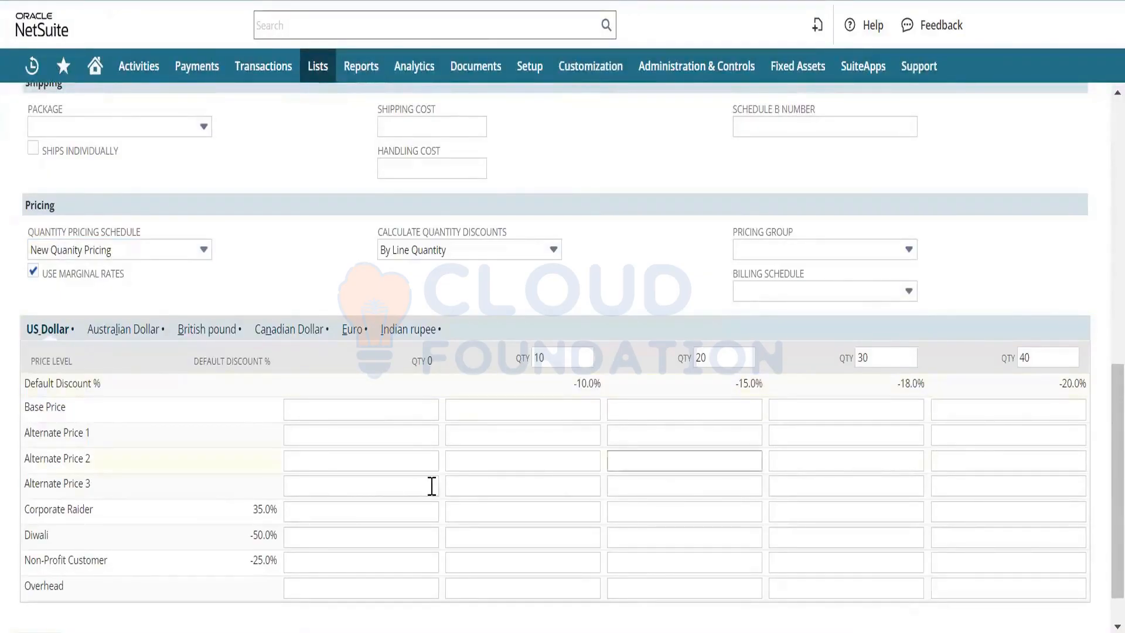
Step: Set Refrigirator's US Dollar base price at quantity 0 to 100 and check the discounted prices across the quantity levels
left_click(410, 401)
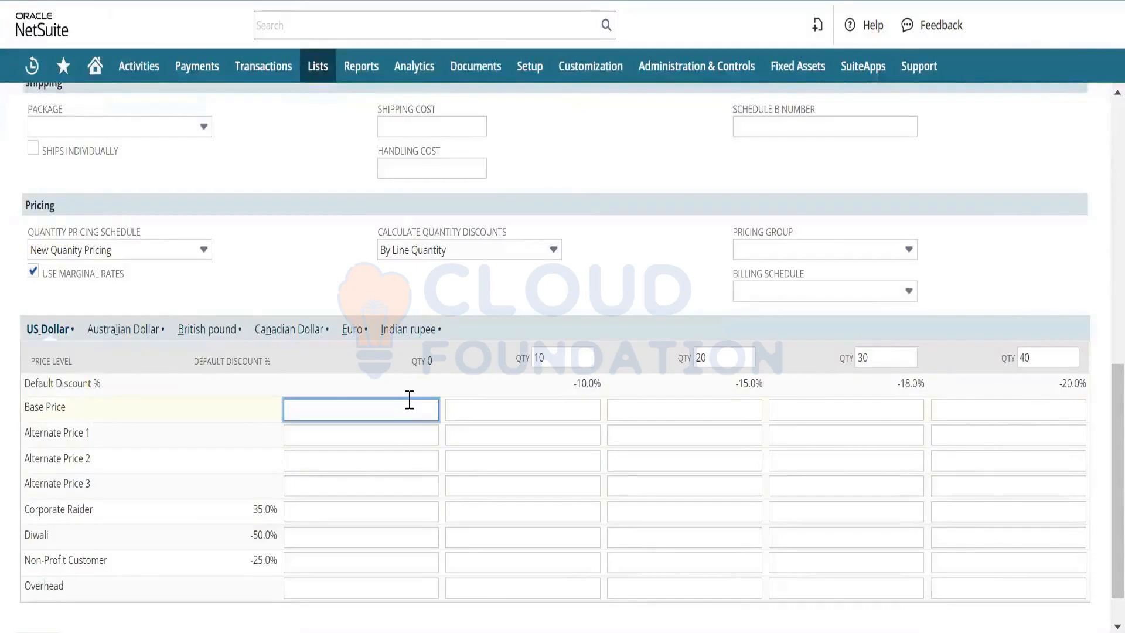
type("100")
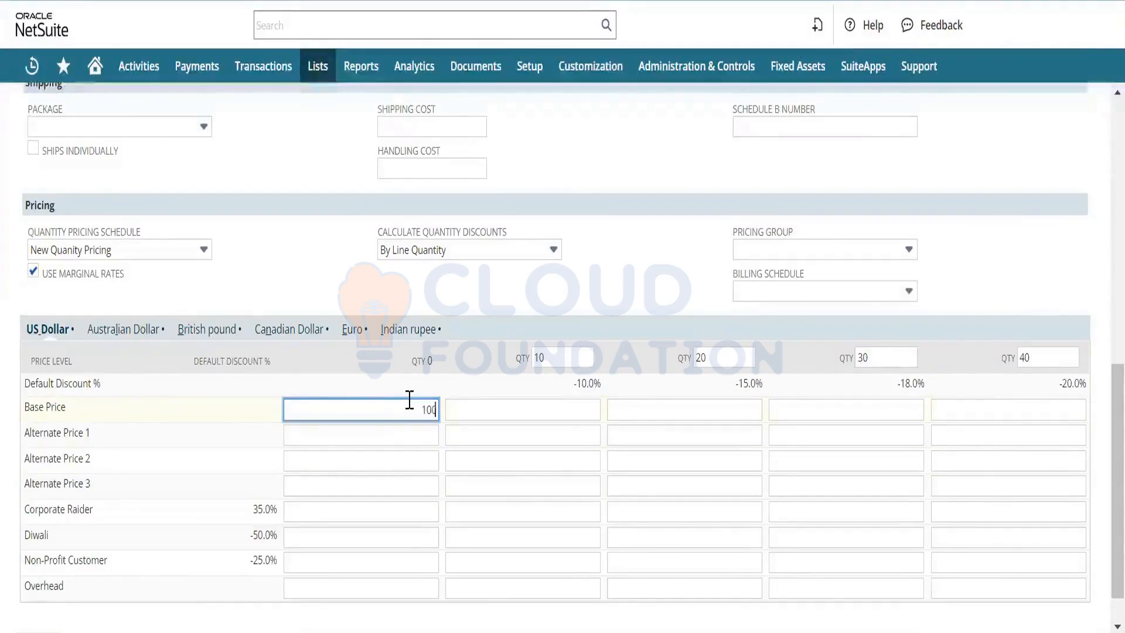
key("Tab")
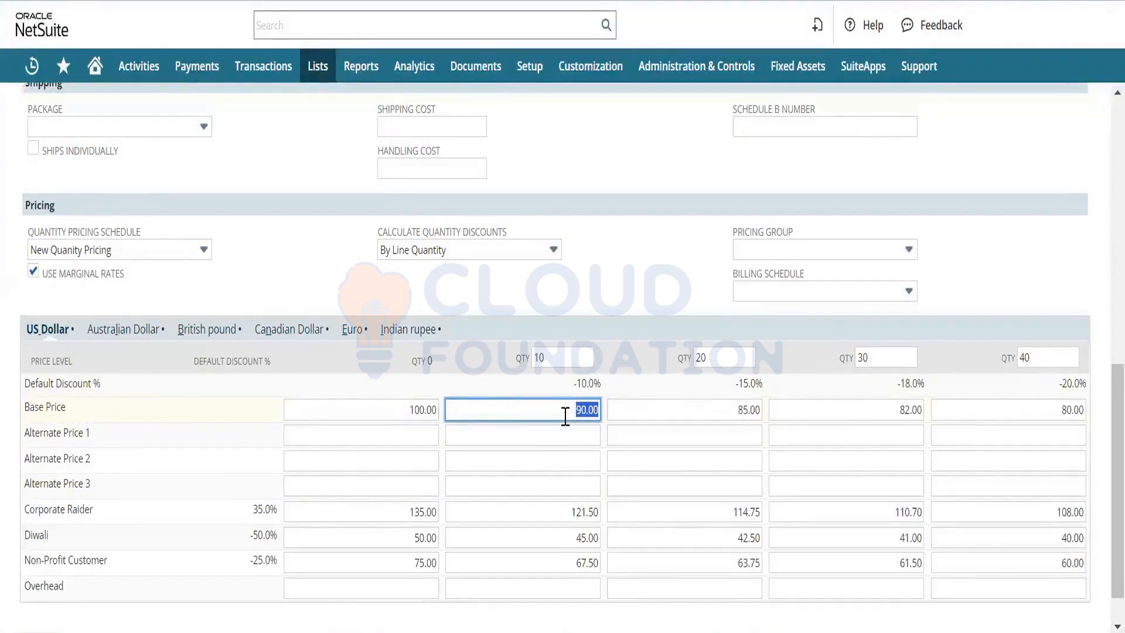
key("Tab")
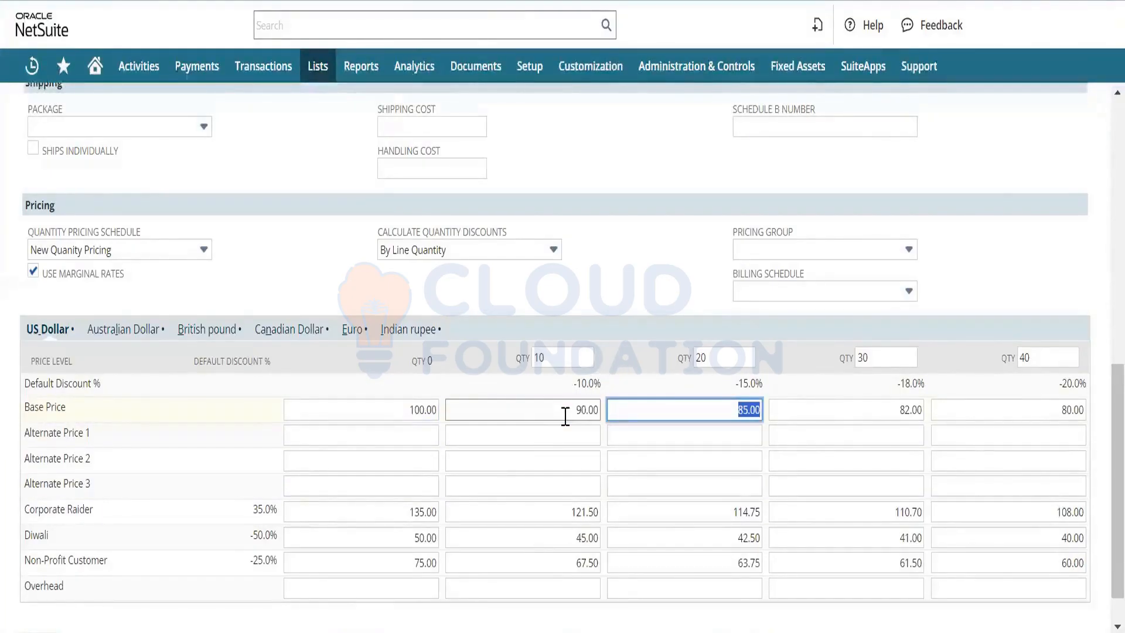
left_click(439, 433)
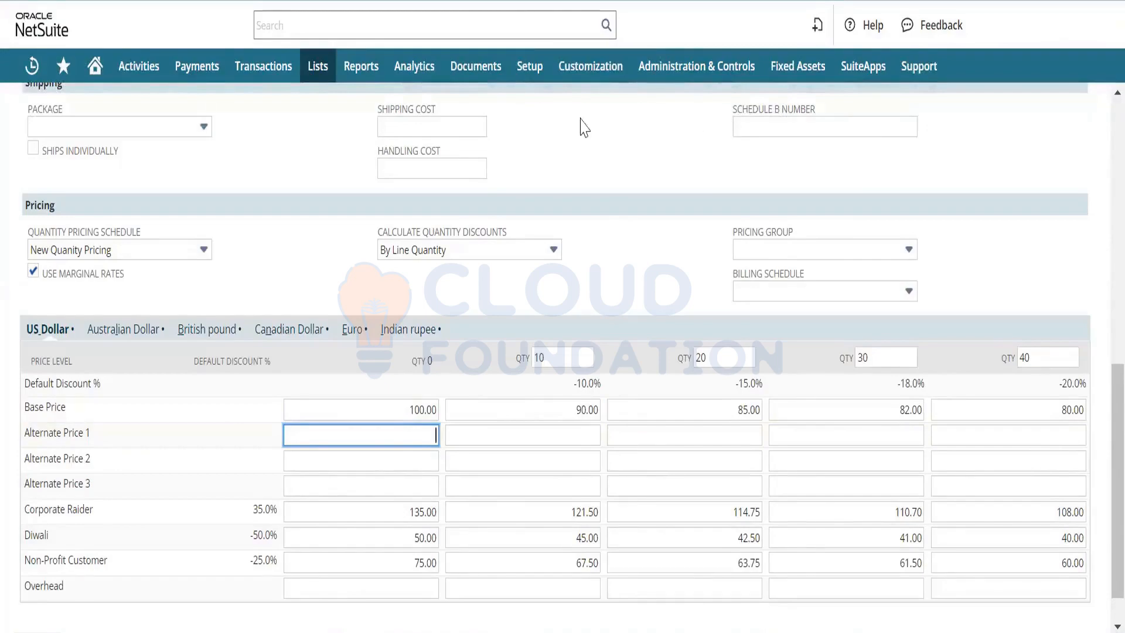
Step: Open the accounting lists from the accounting setup in a separate browser tab
mouse_move(530, 69)
mouse_move(564, 170)
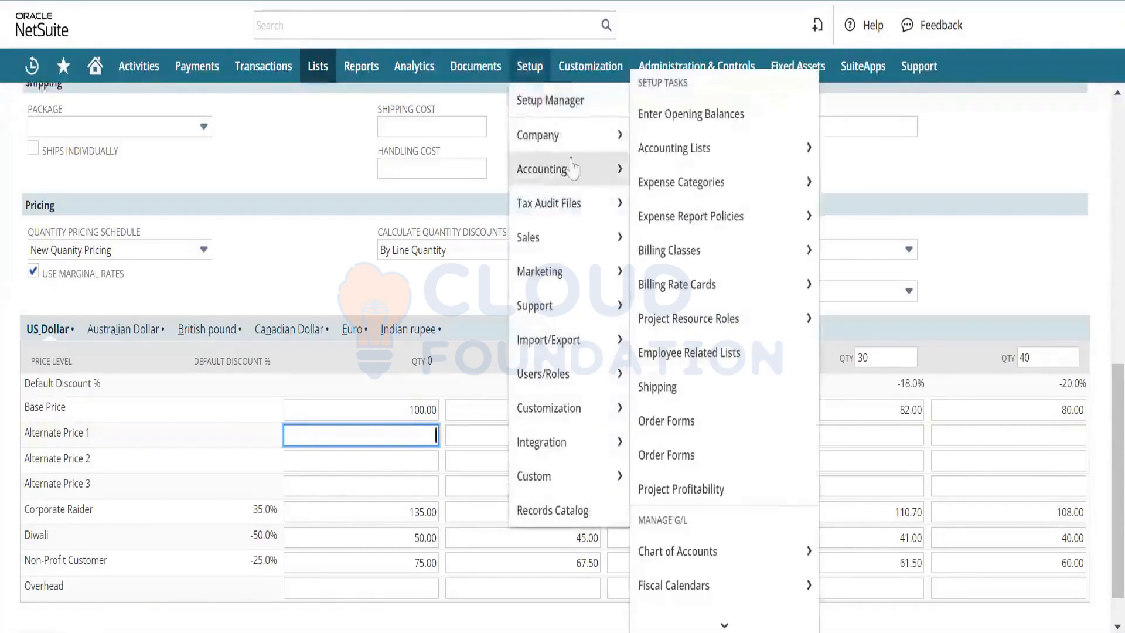
right_click(690, 158)
left_click(715, 177)
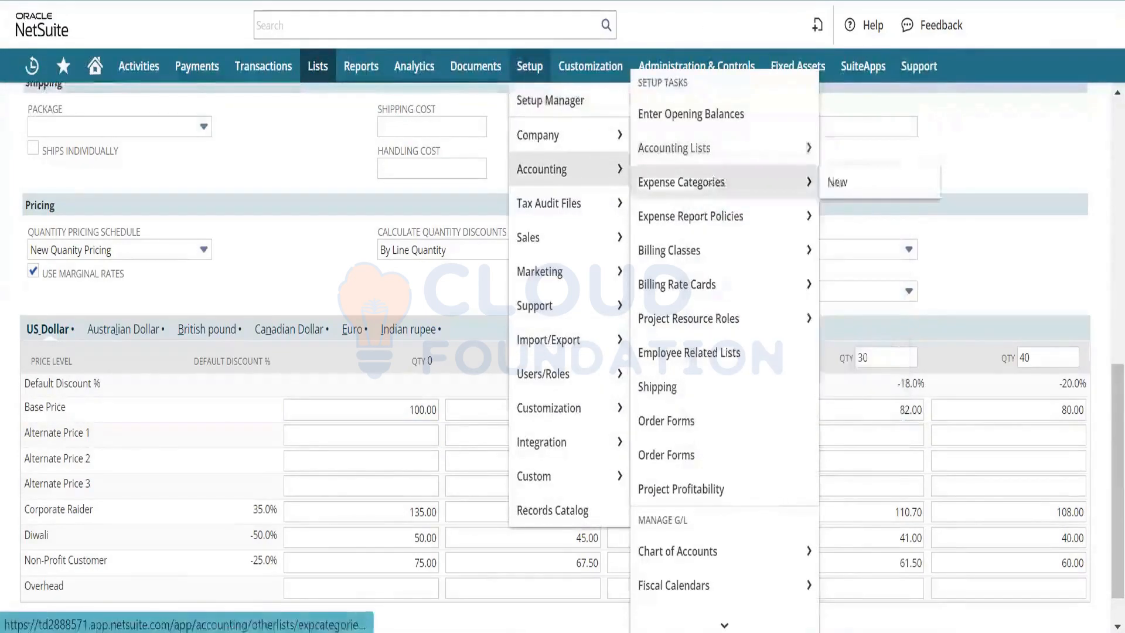
left_click(252, 2)
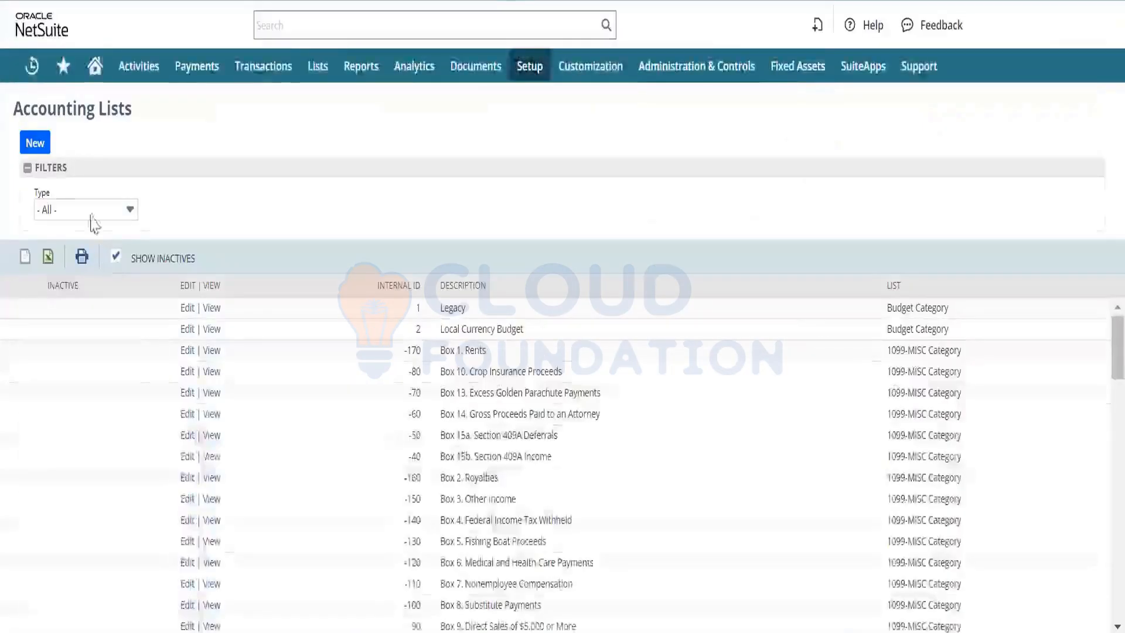
Step: Filter the accounting lists to the Price Level type
left_click(92, 215)
type("pe")
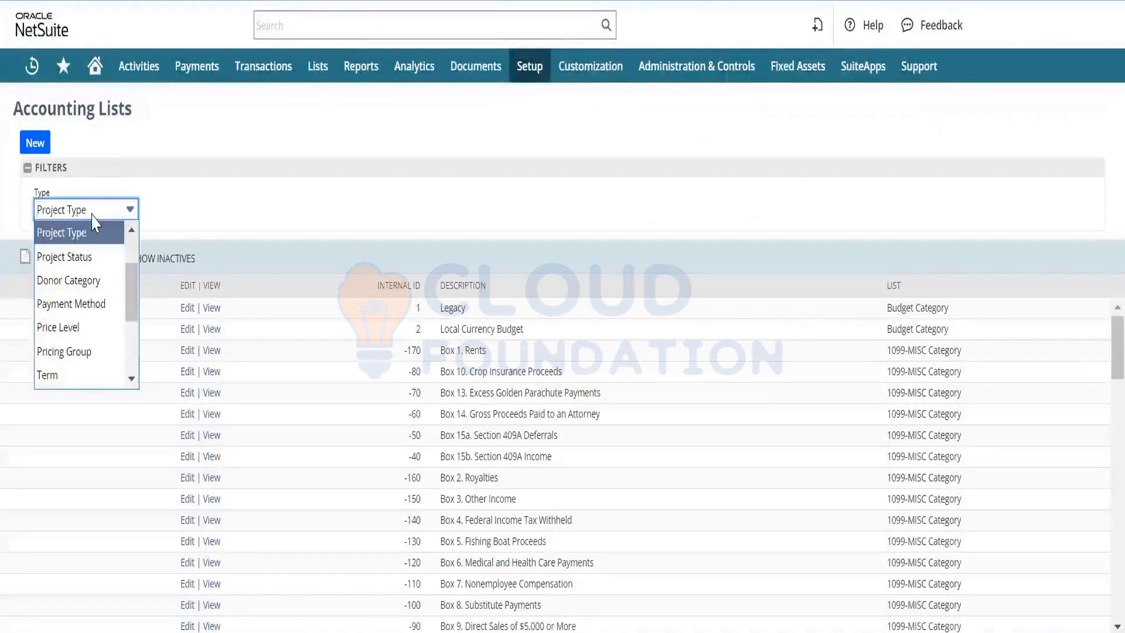
left_click(109, 332)
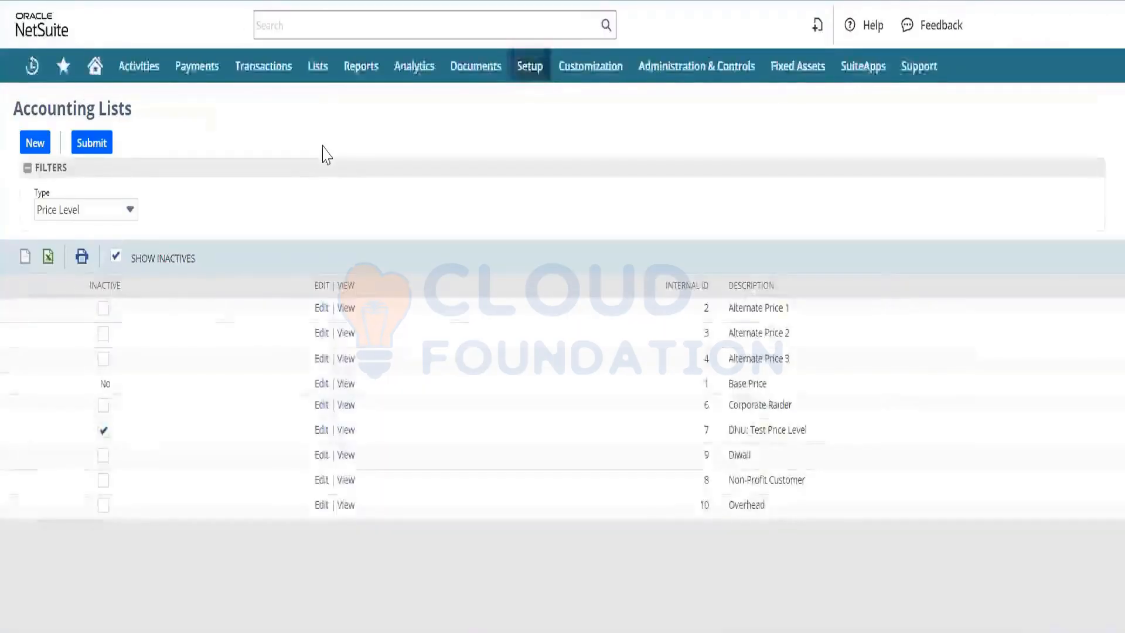
Step: Open the Alternate Price 1, Alternate Price 2 and Alternate Price 3 price levels for editing in separate browser tabs
right_click(316, 311)
left_click(372, 332)
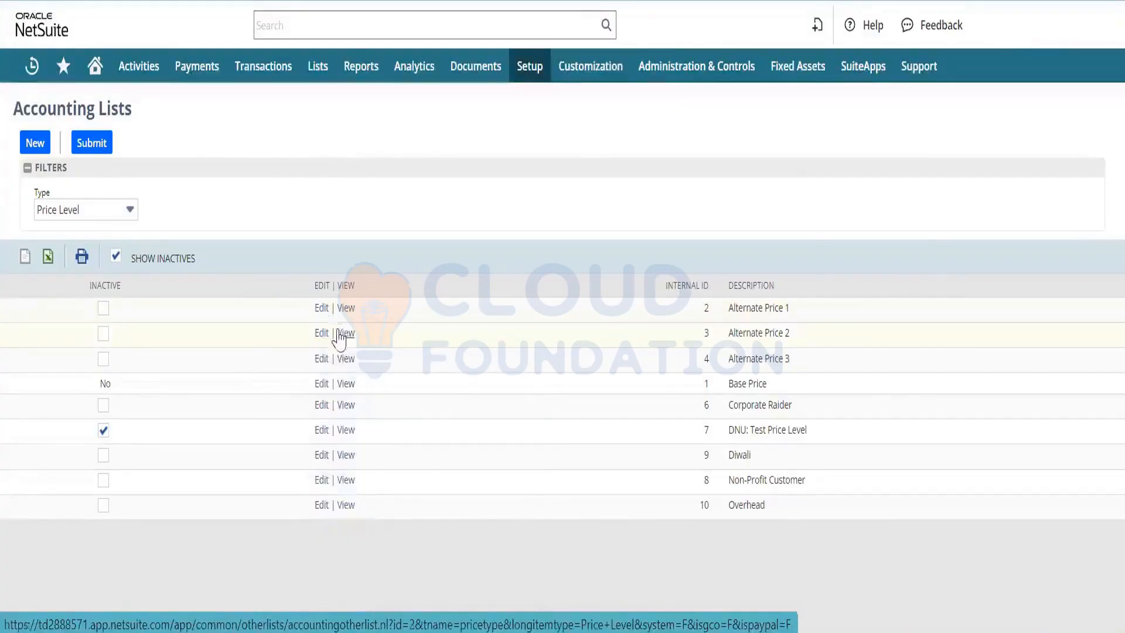
right_click(328, 338)
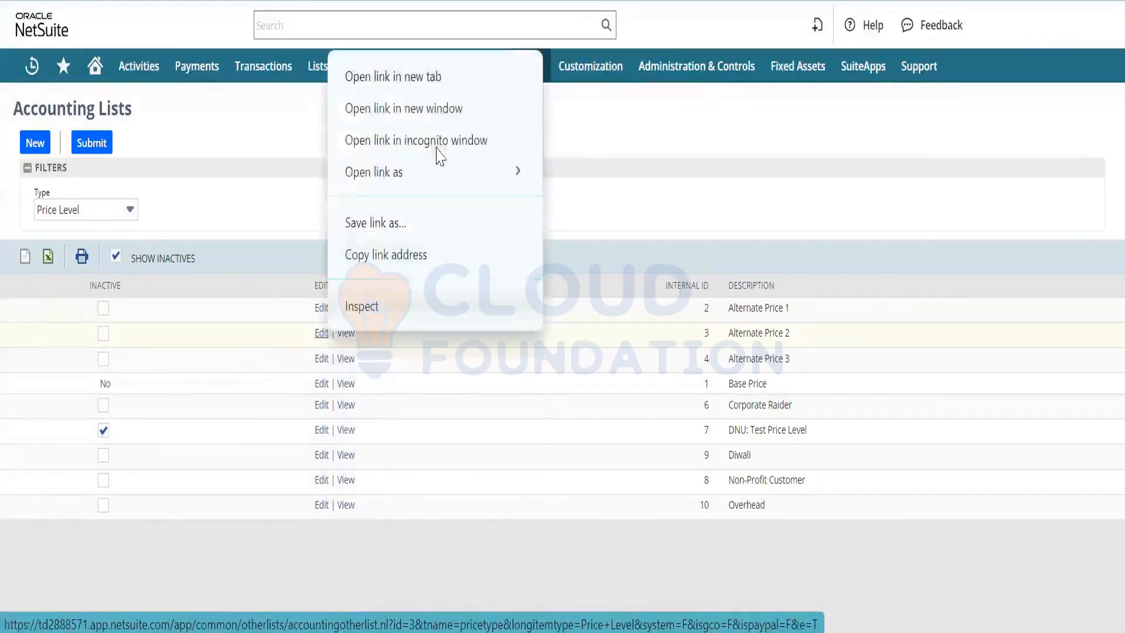
left_click(445, 80)
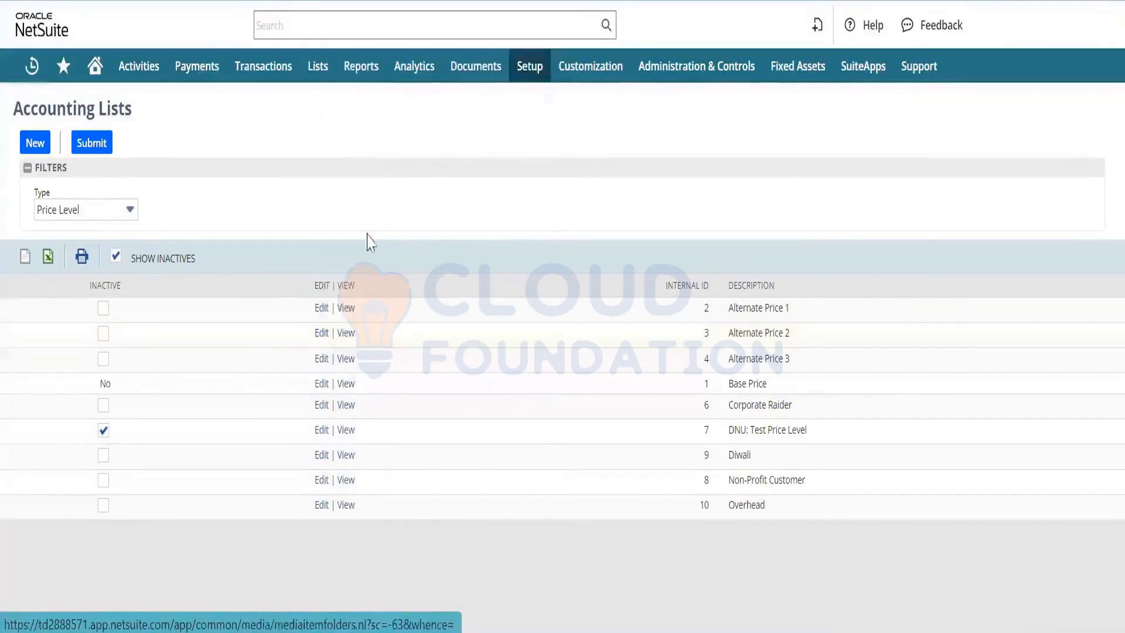
right_click(322, 364)
left_click(428, 108)
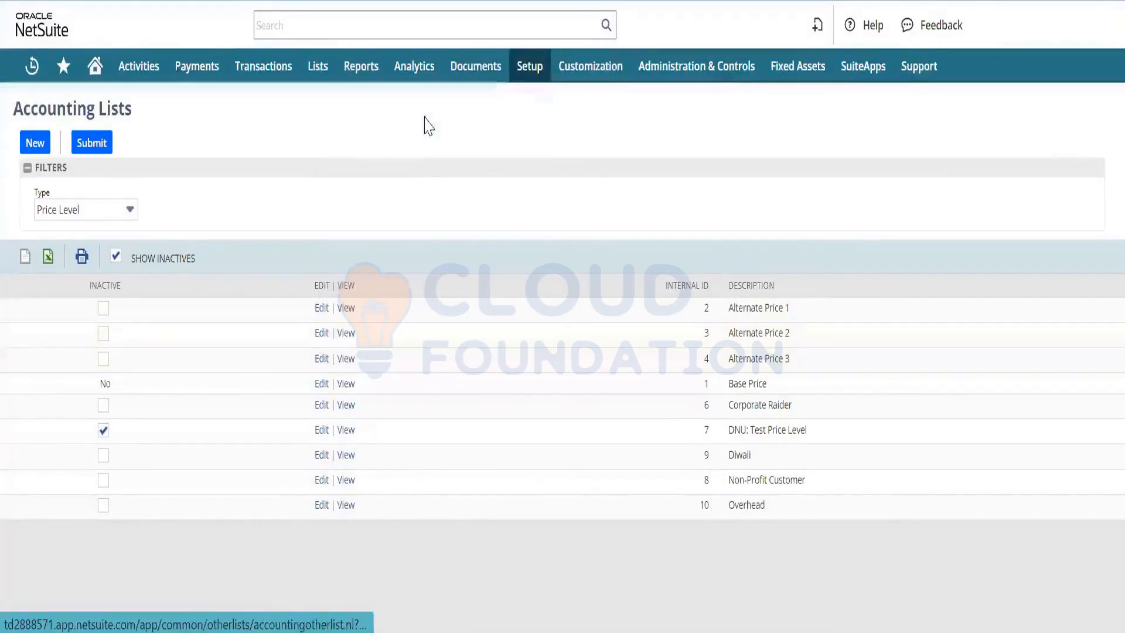
Step: Set Alternate Price 1's markup/discount to -2% and save the price level
key("ctrl+Tab")
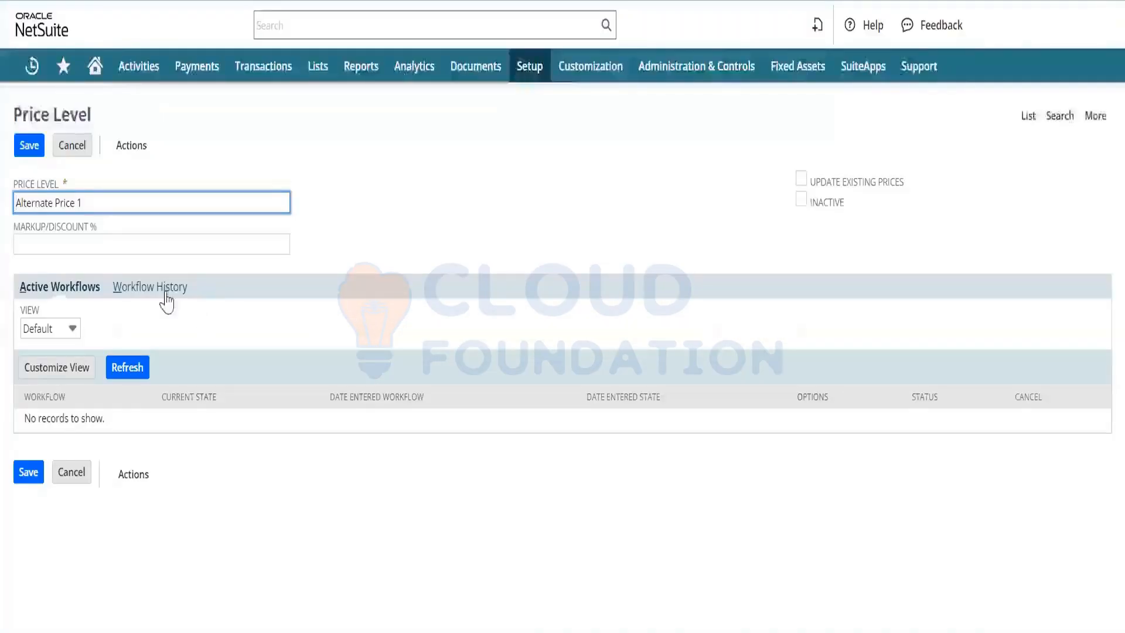
left_click(144, 250)
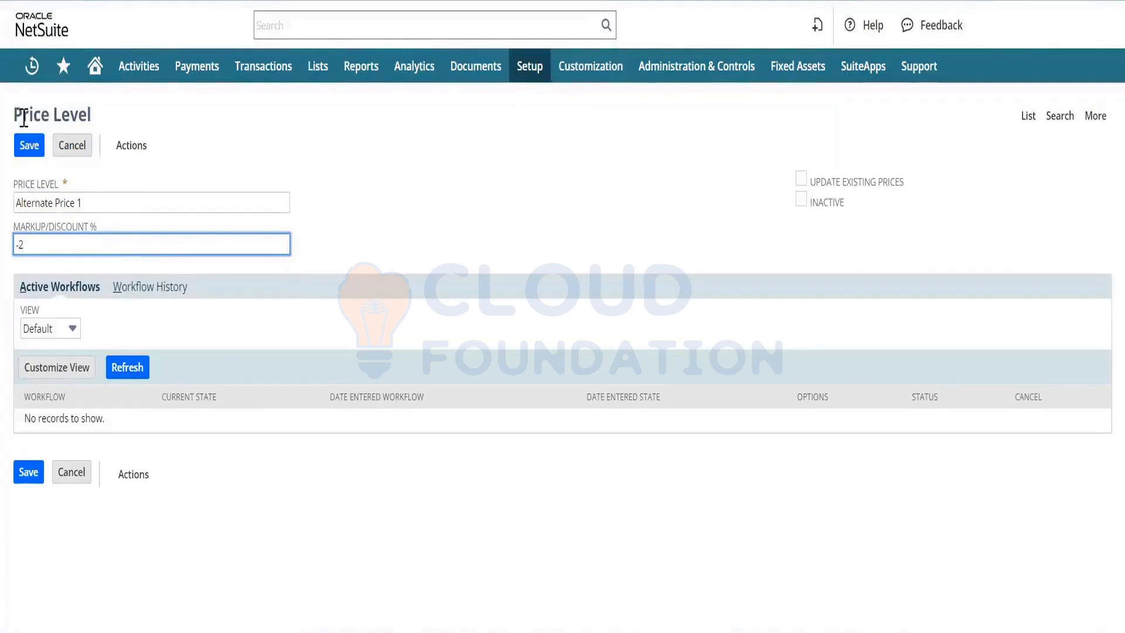
left_click(28, 145)
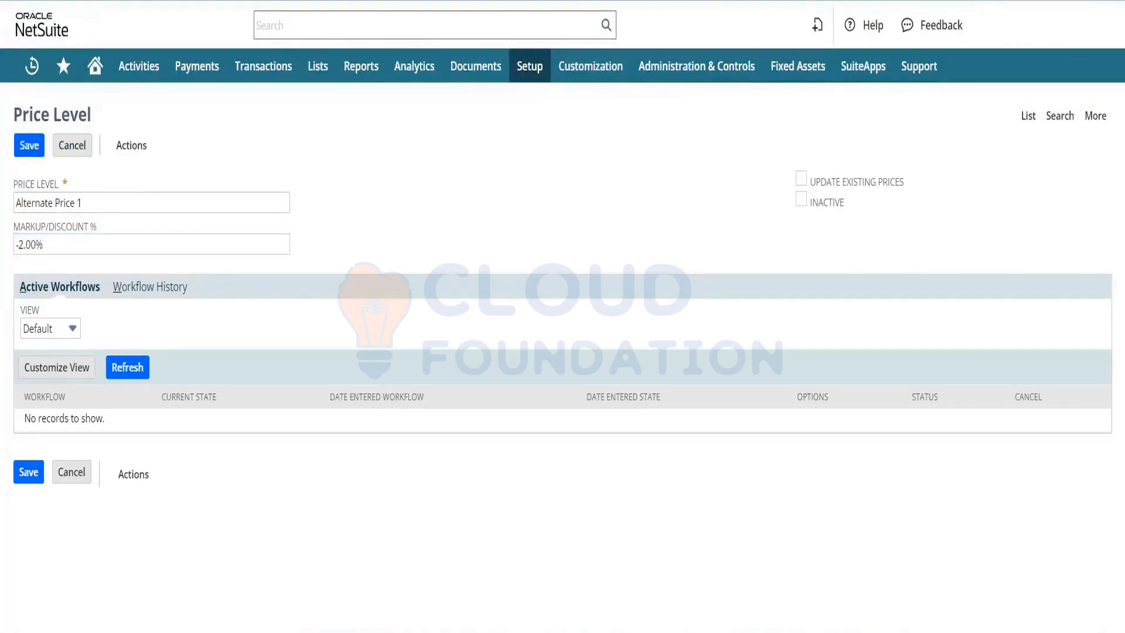
Step: Set Alternate Price 2's markup/discount to -1% and save the price level
left_click(106, 245)
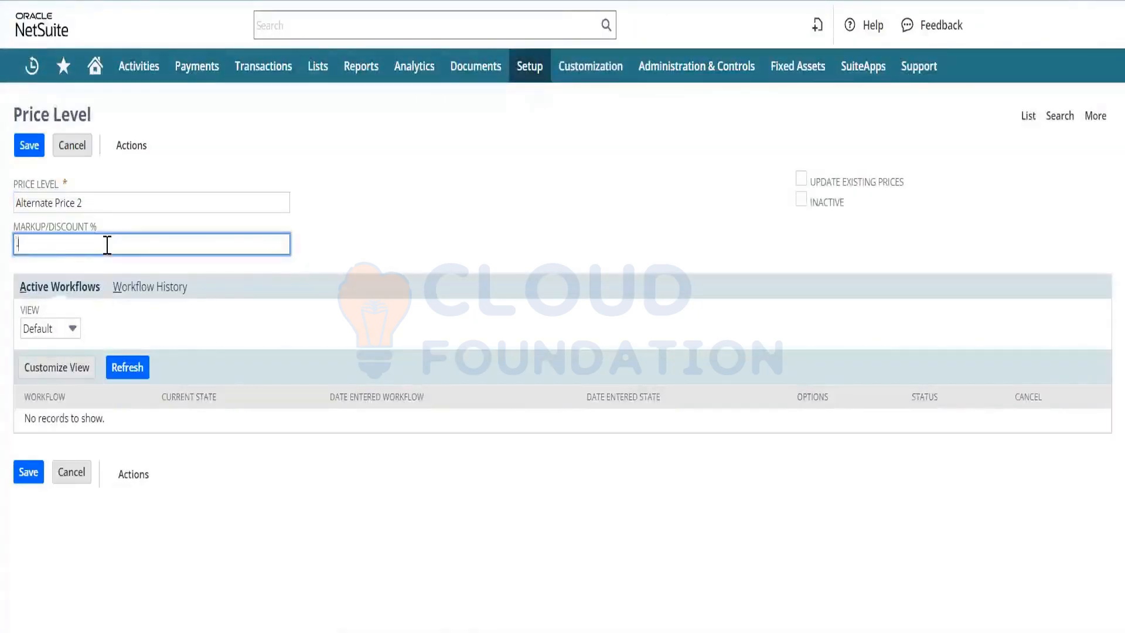
type("-1")
left_click(30, 146)
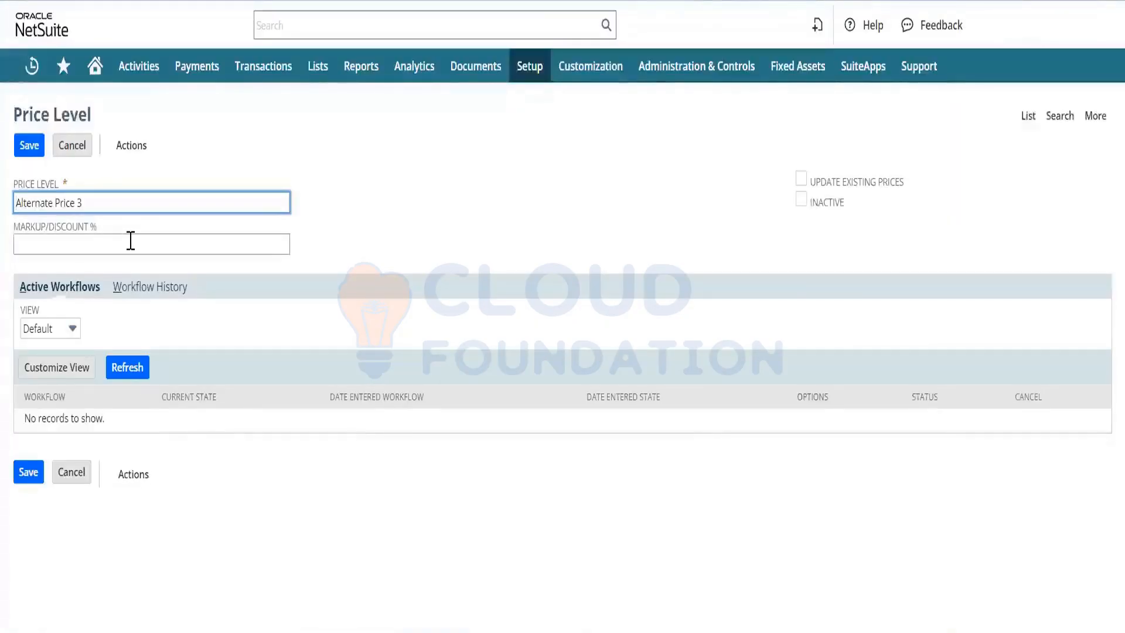
Step: Try to save Alternate Price 3 with a markup/discount of -0-5
left_click(131, 241)
type("-0-5")
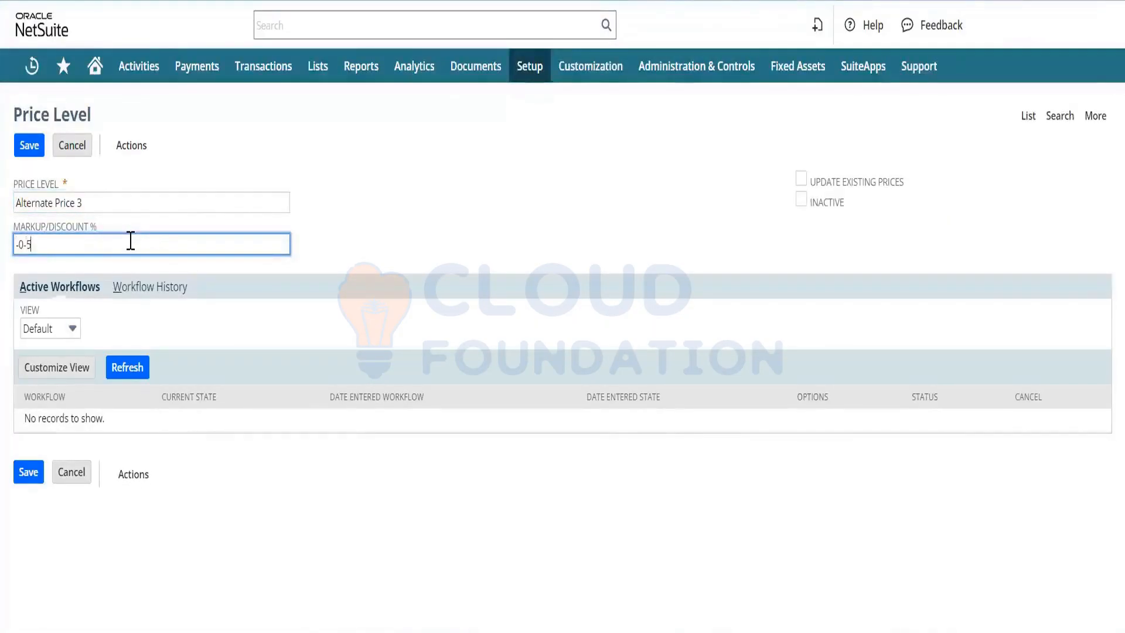
left_click(30, 147)
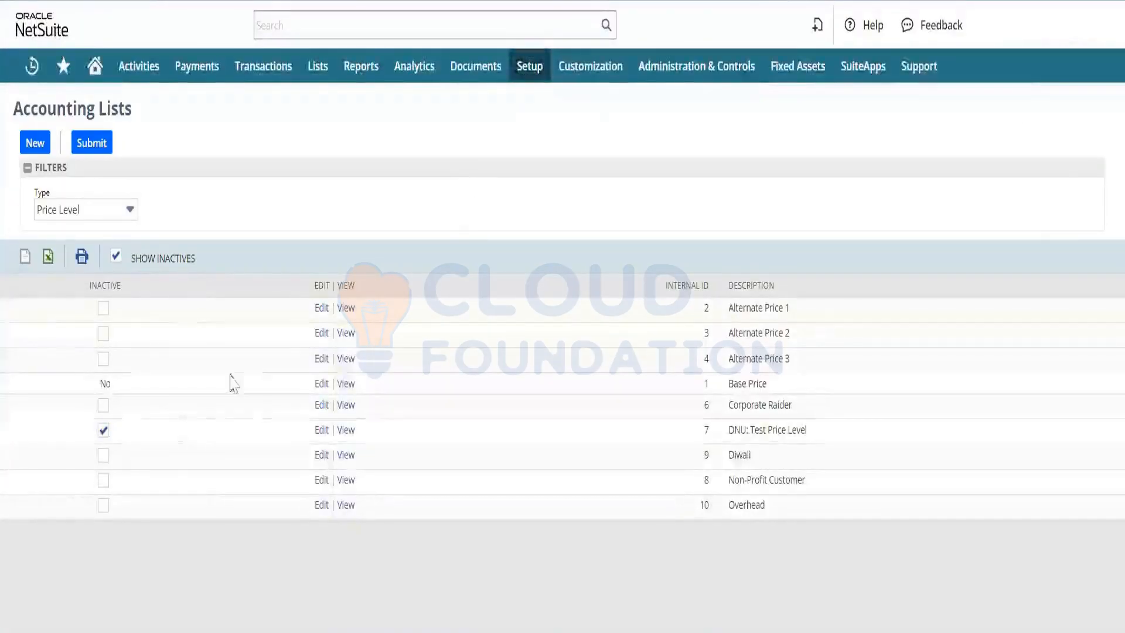
Step: Reopen Alternate Price 3 from the price level list, set its markup/discount to -0.50% and save it
left_click(322, 358)
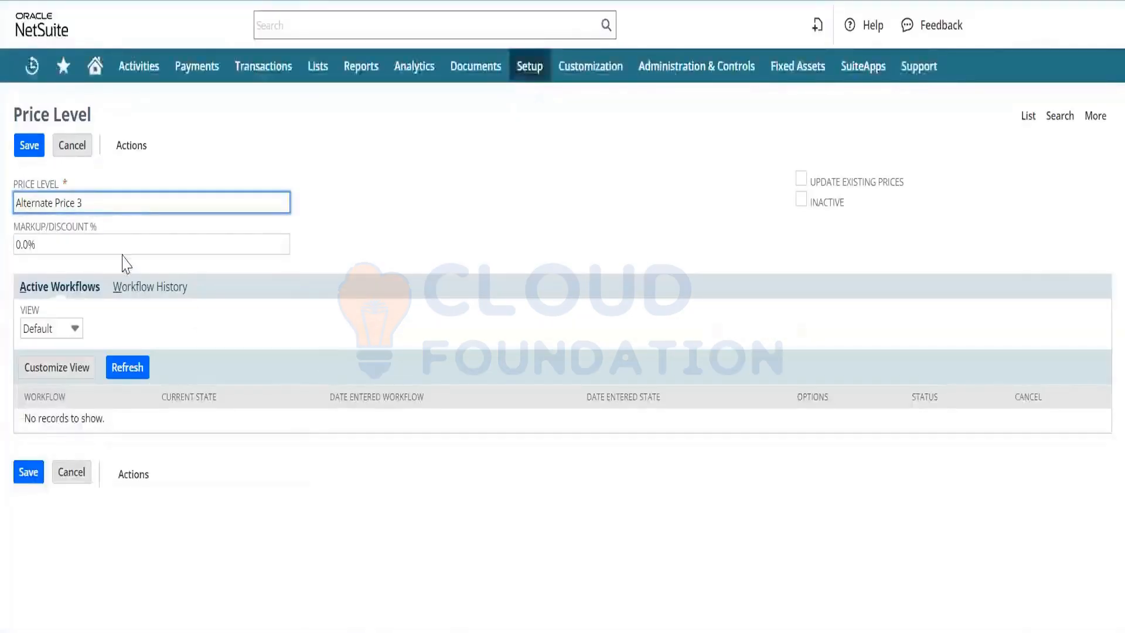
left_click(123, 253)
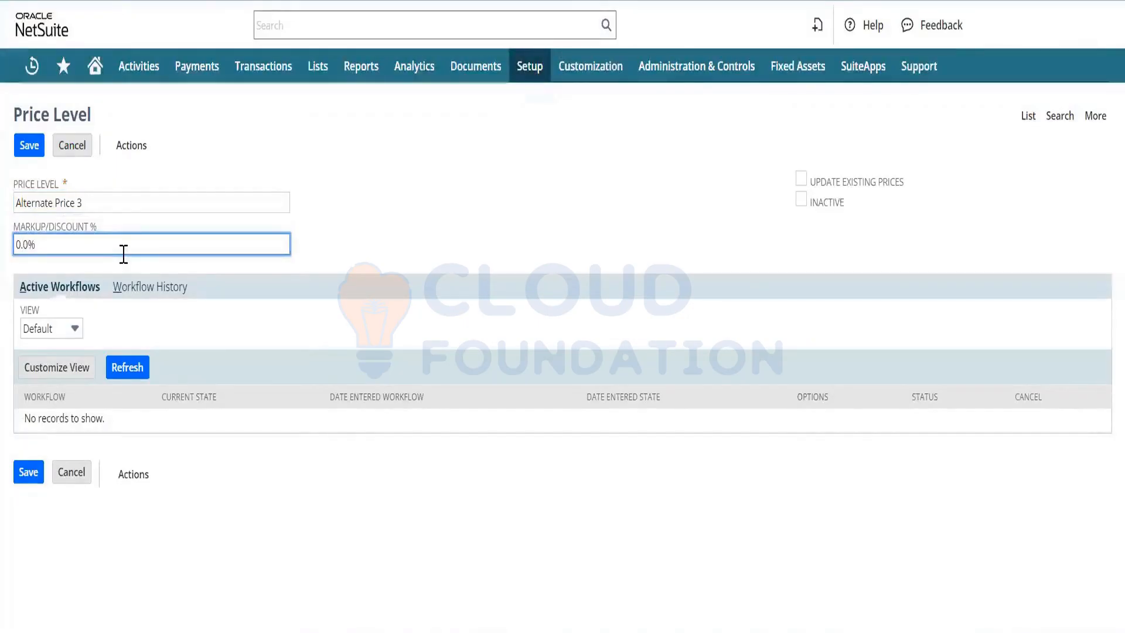
type("5")
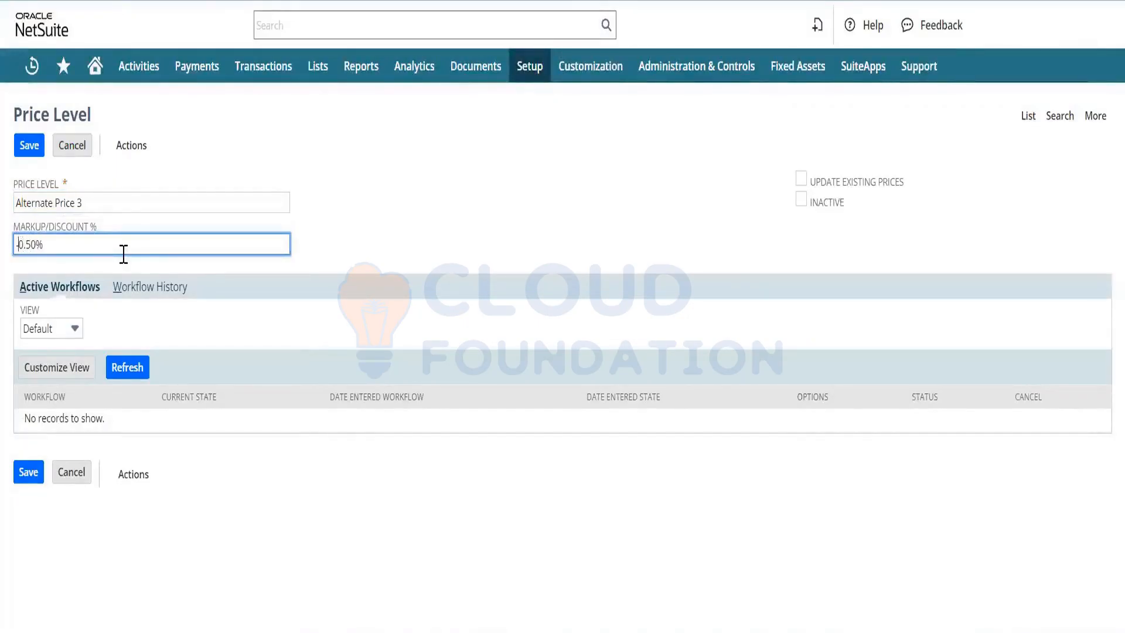
type("-")
left_click(34, 152)
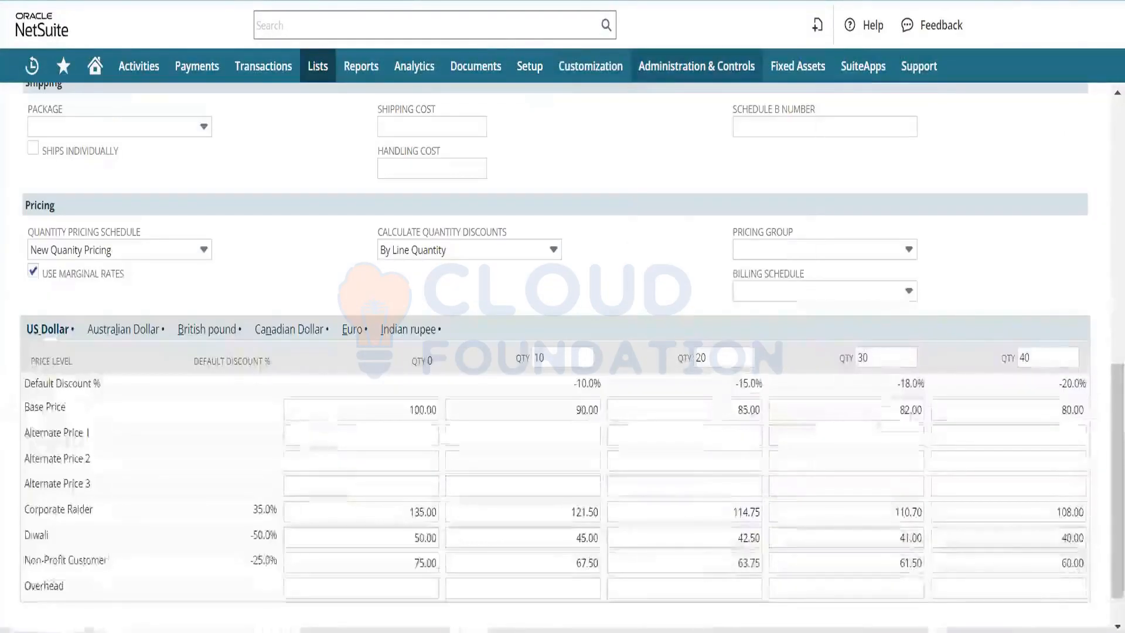
Step: Reload the Refrigirator item form to pick up the price level discounts and assign the New Quanity Pricing schedule again
key("F5")
left_click(651, 97)
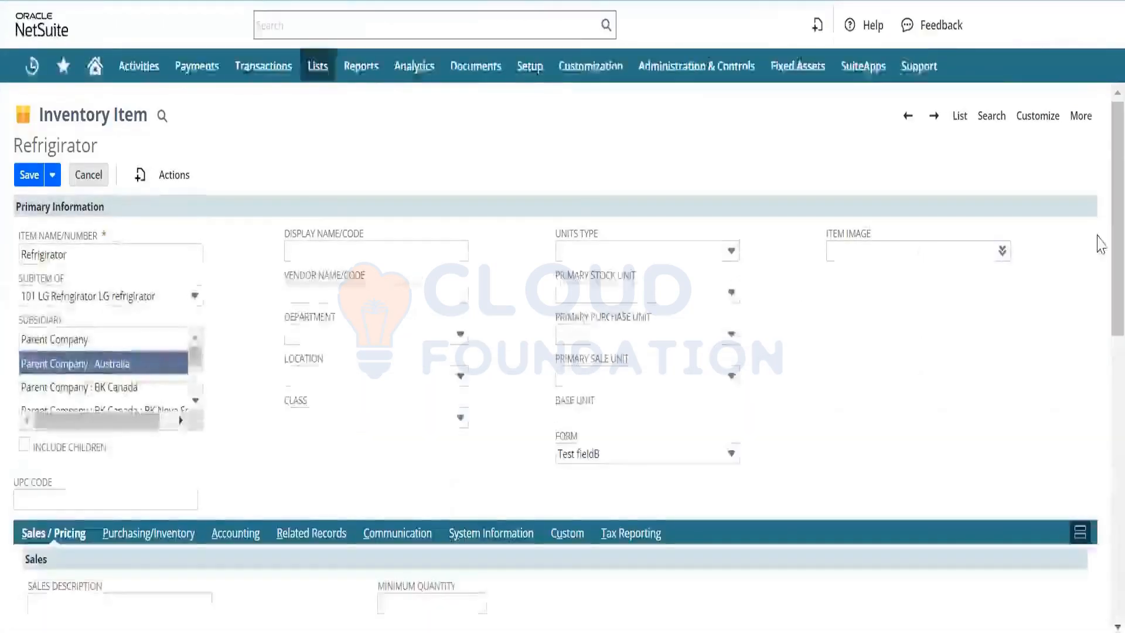
scroll(1099, 293, "down", 8)
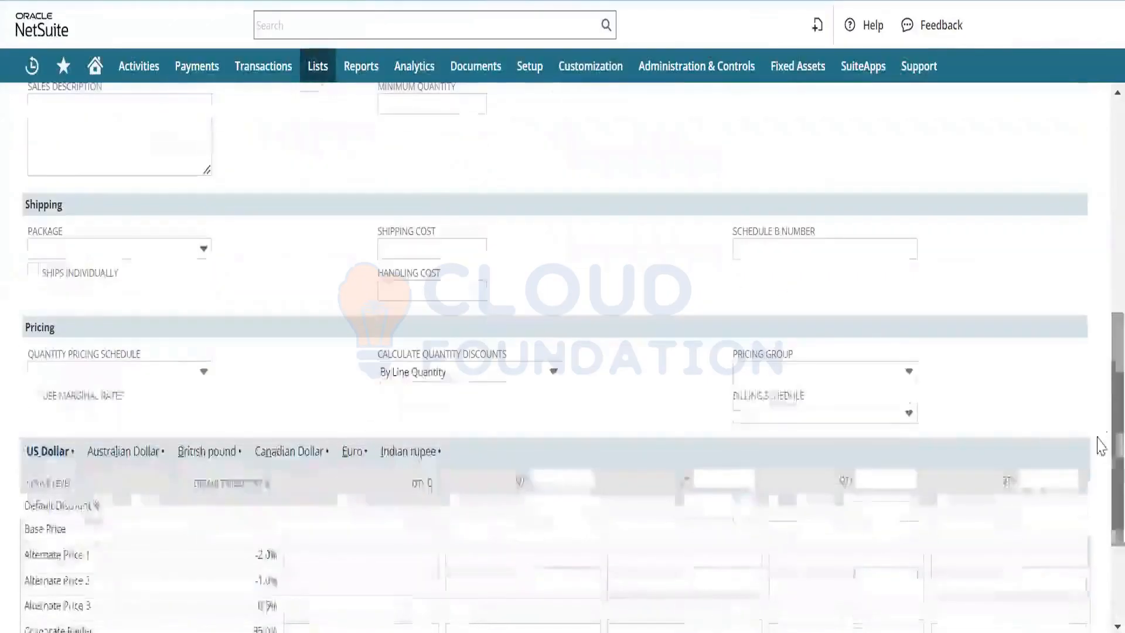
left_click(166, 372)
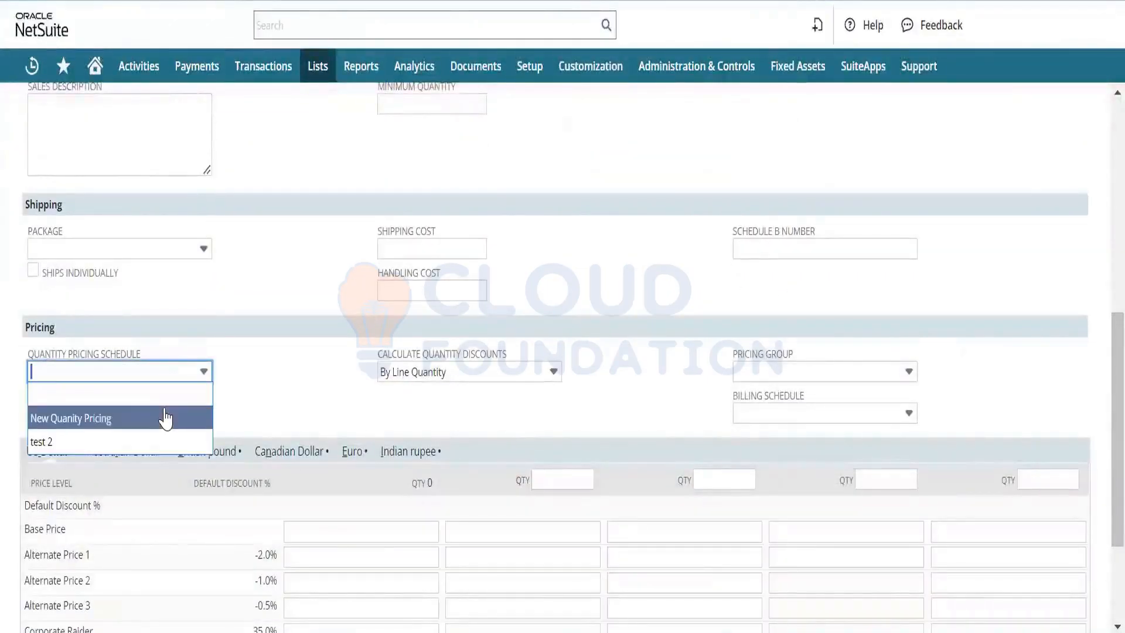
left_click(166, 420)
Step: Set Refrigirator's US Dollar base price at quantity 0 to 100
left_click(367, 531)
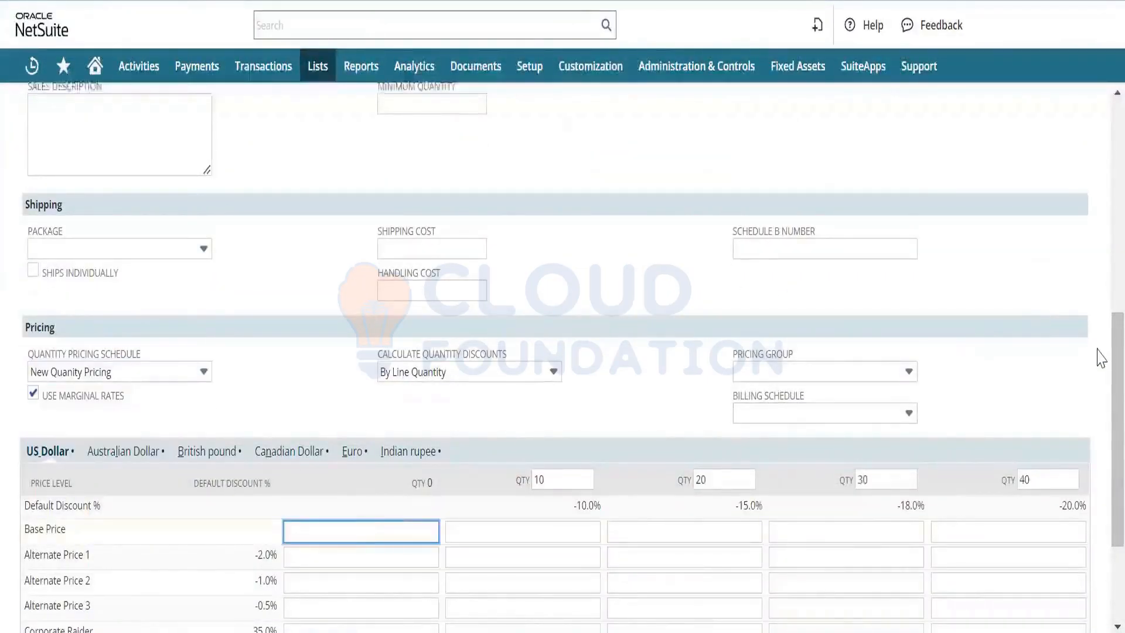
scroll(1100, 369, "down", 2)
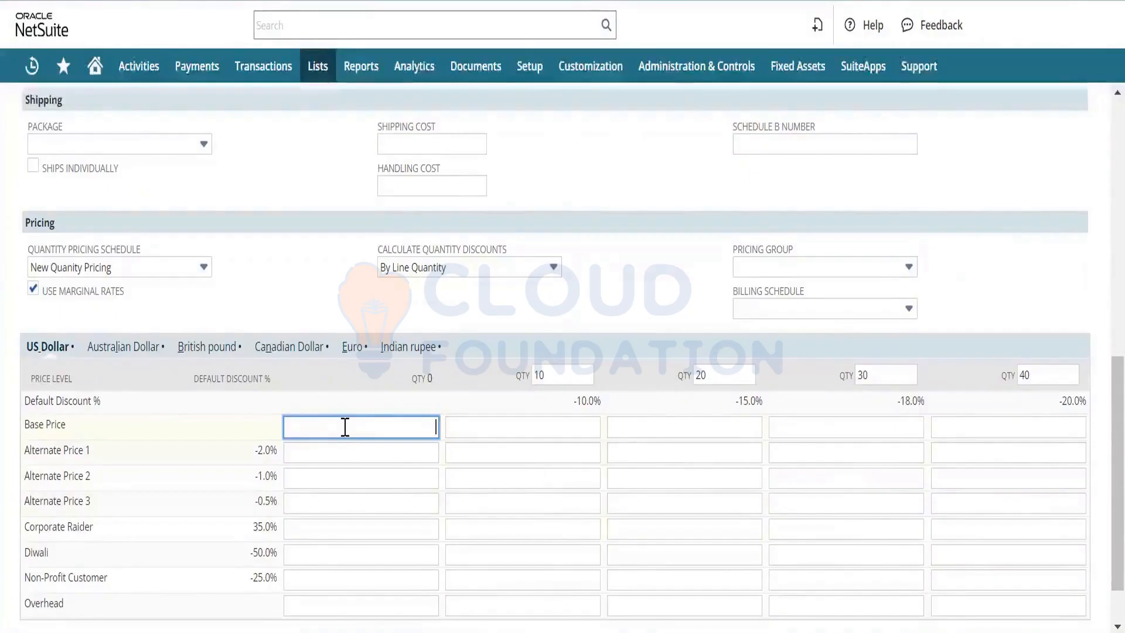
type("100")
key("Tab")
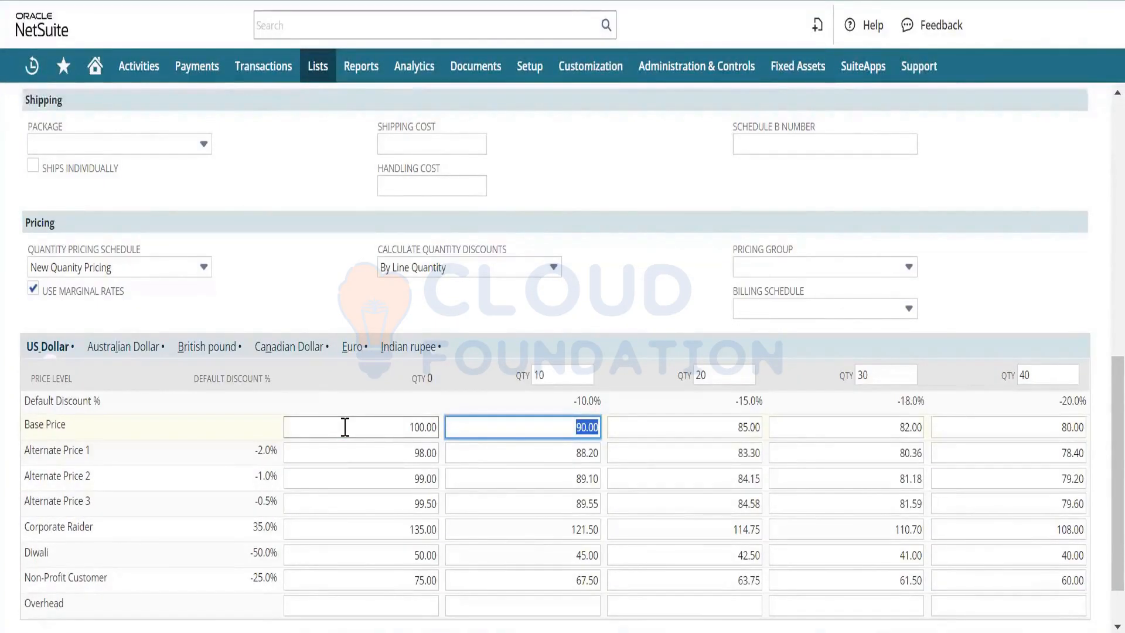
Step: Compare the base and alternate prices across the quantity levels from 10 to 40
left_click(523, 344)
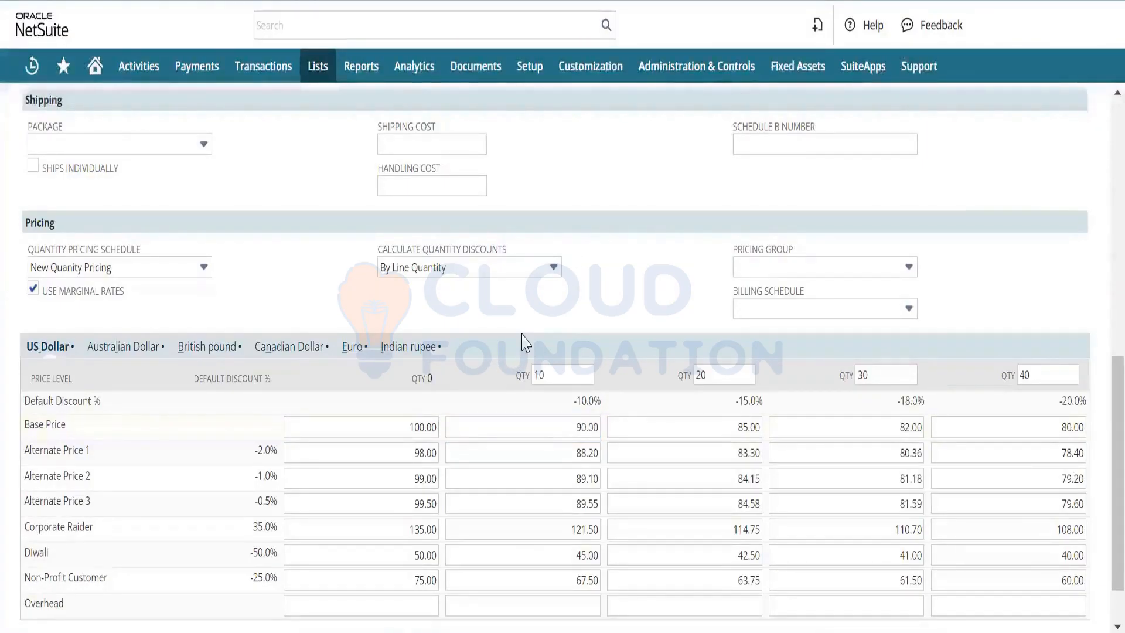
left_click(548, 366)
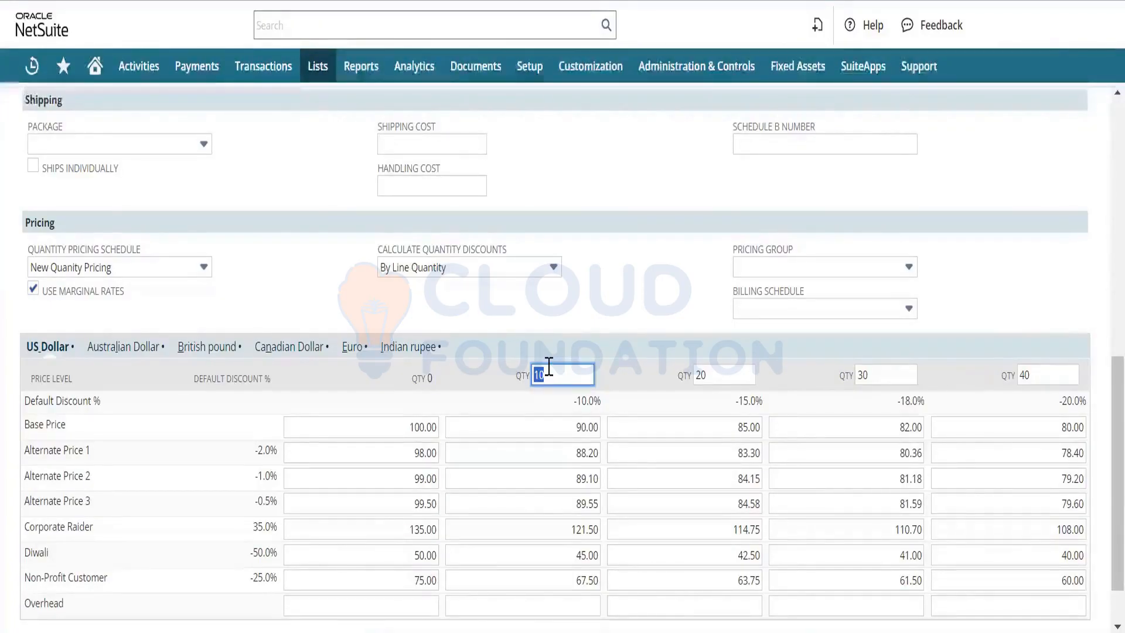
left_click(593, 450)
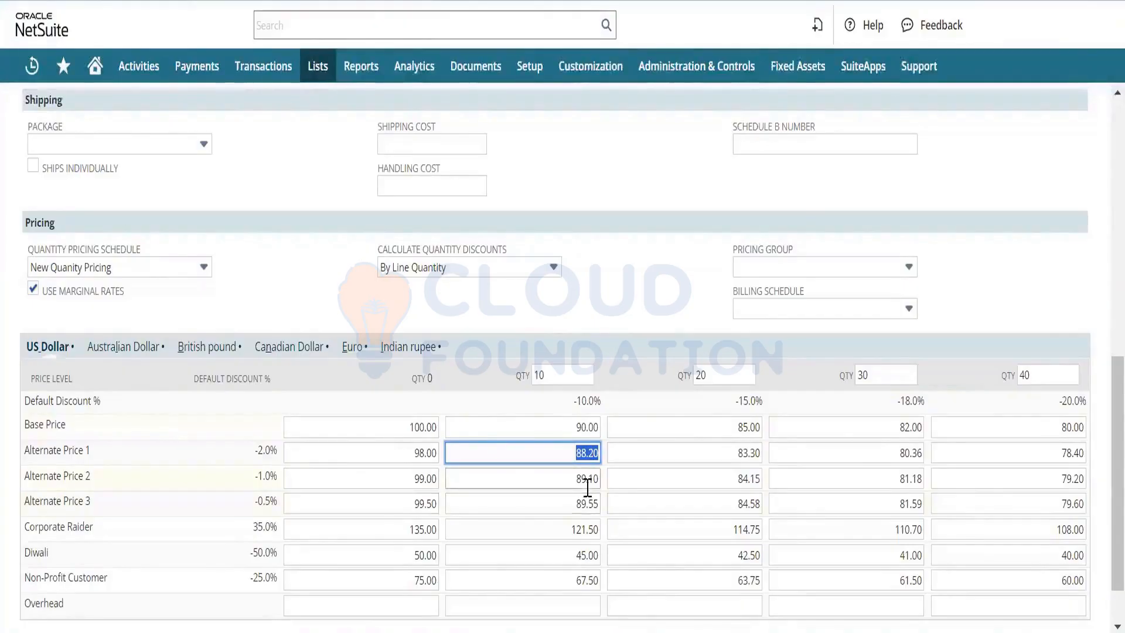
left_click(596, 434)
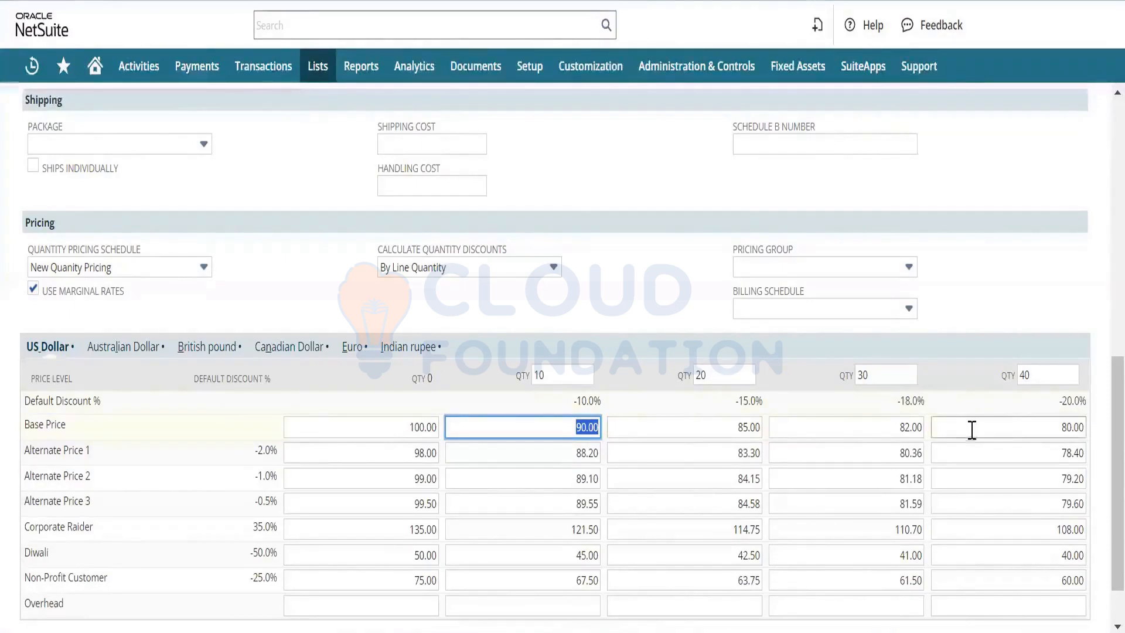
left_click(1020, 429)
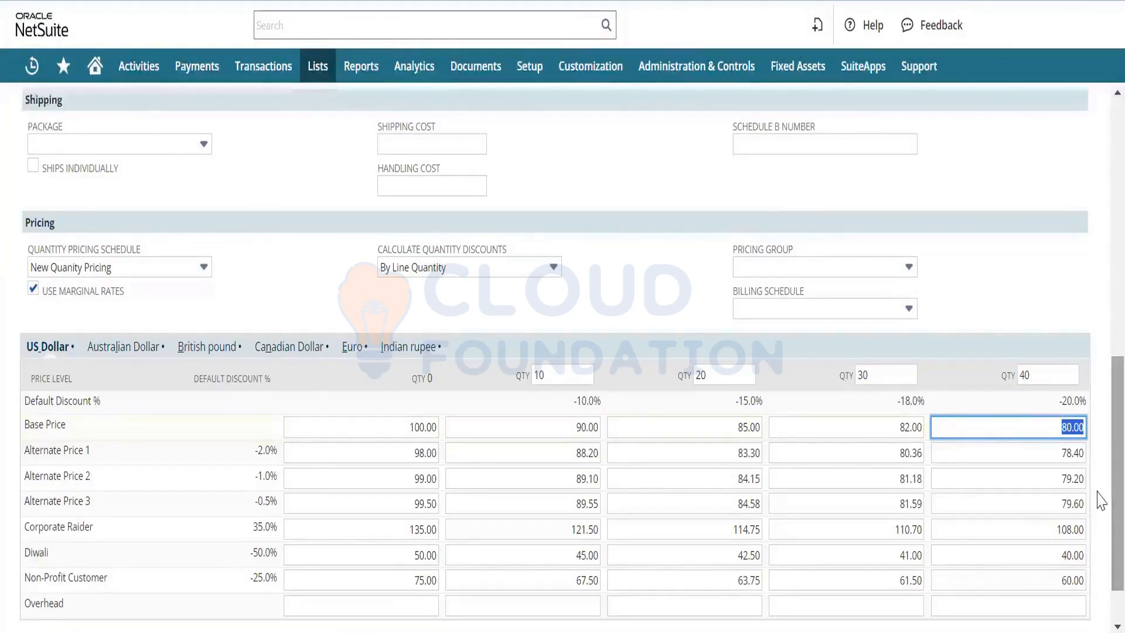
Step: Check the available pricing groups and review Refrigirator's sales, shipping and currency pricing sections
left_click(871, 271)
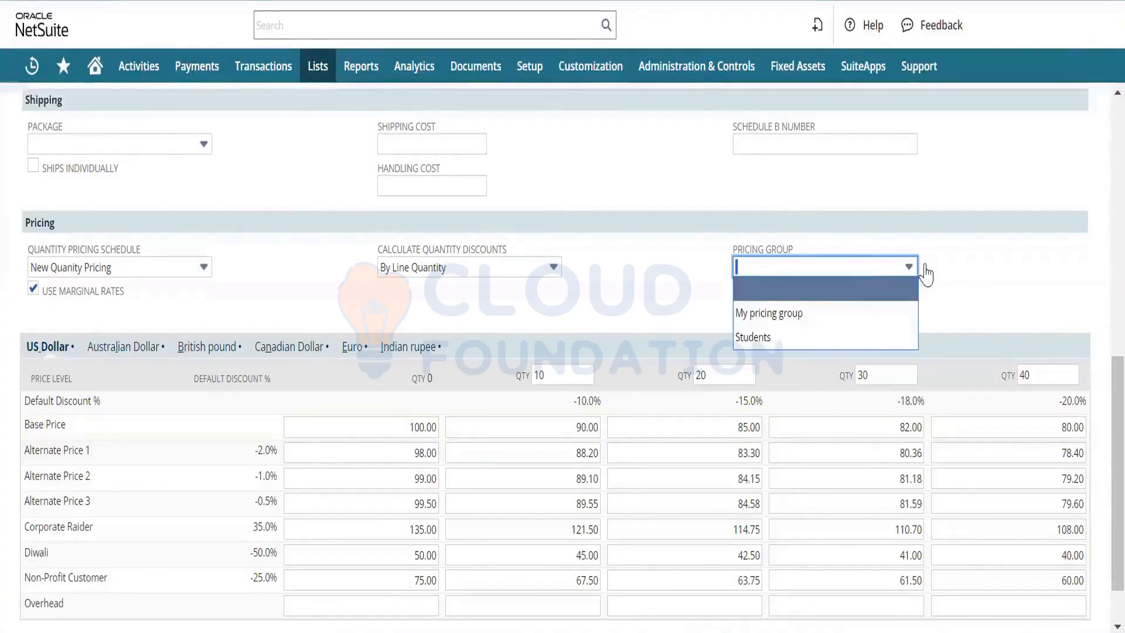
left_click(1023, 341)
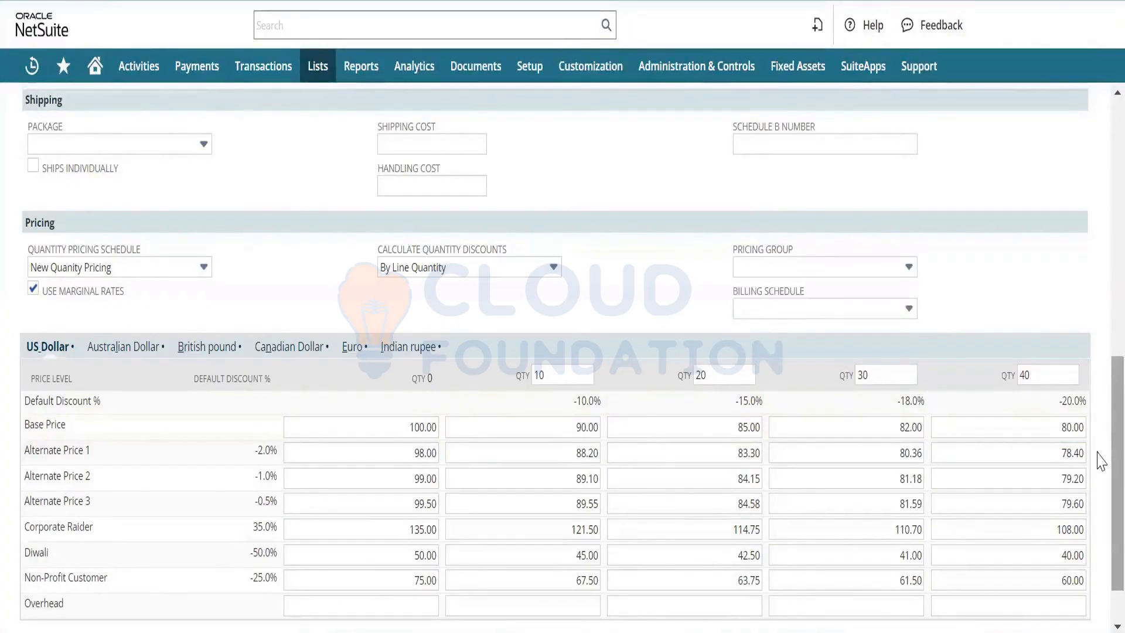
scroll(1101, 387, "up", 3)
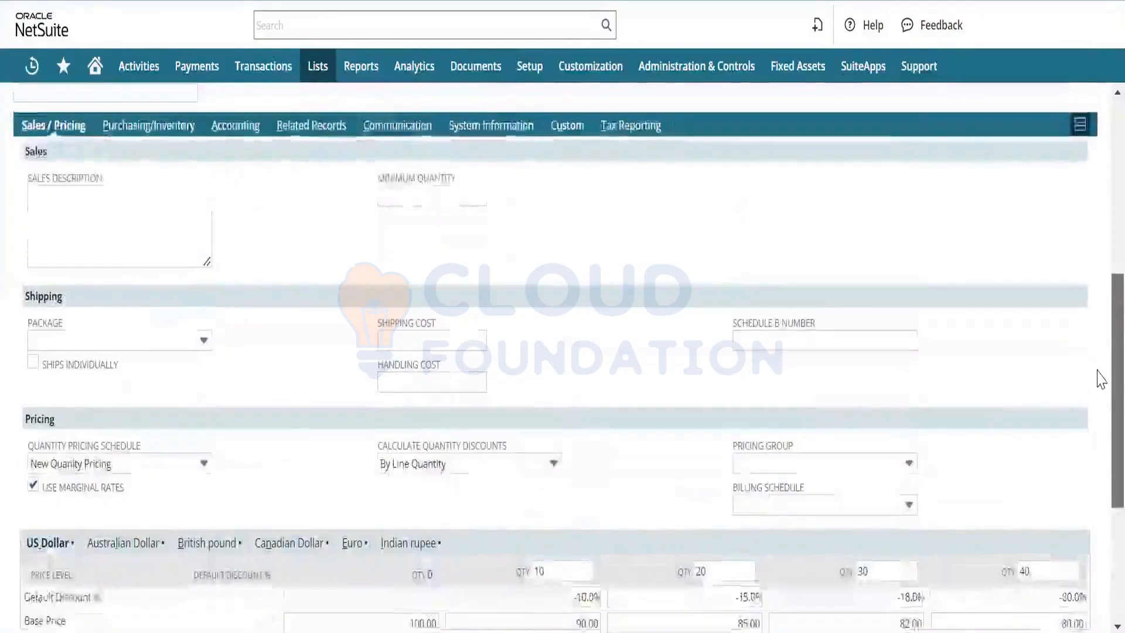
left_click(430, 323)
left_click(640, 343)
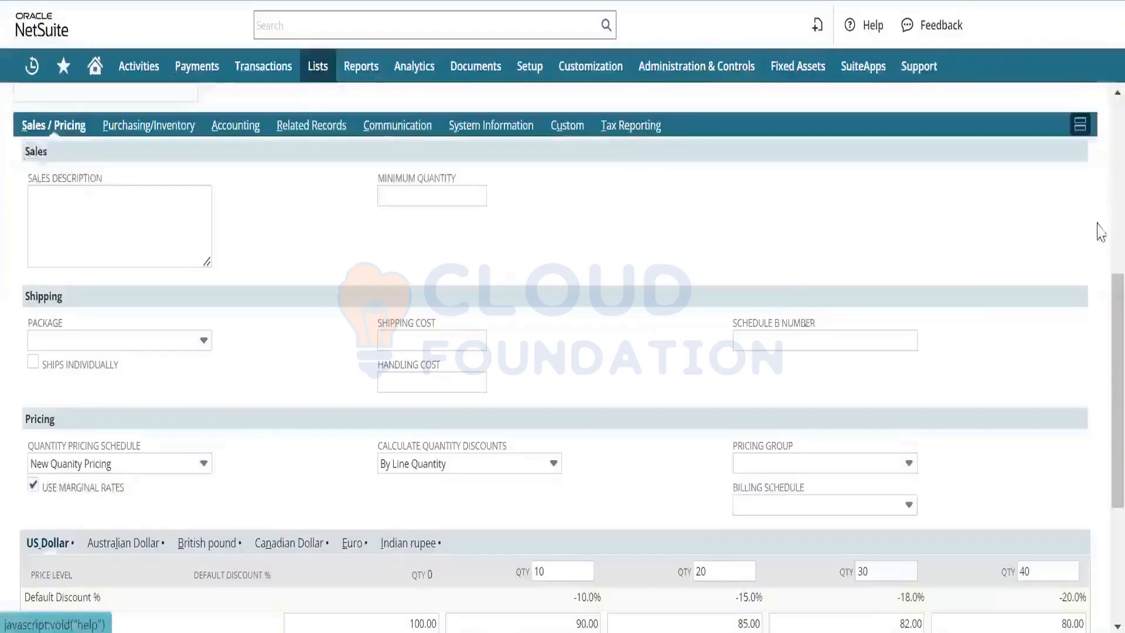
scroll(1098, 415, "down", 4)
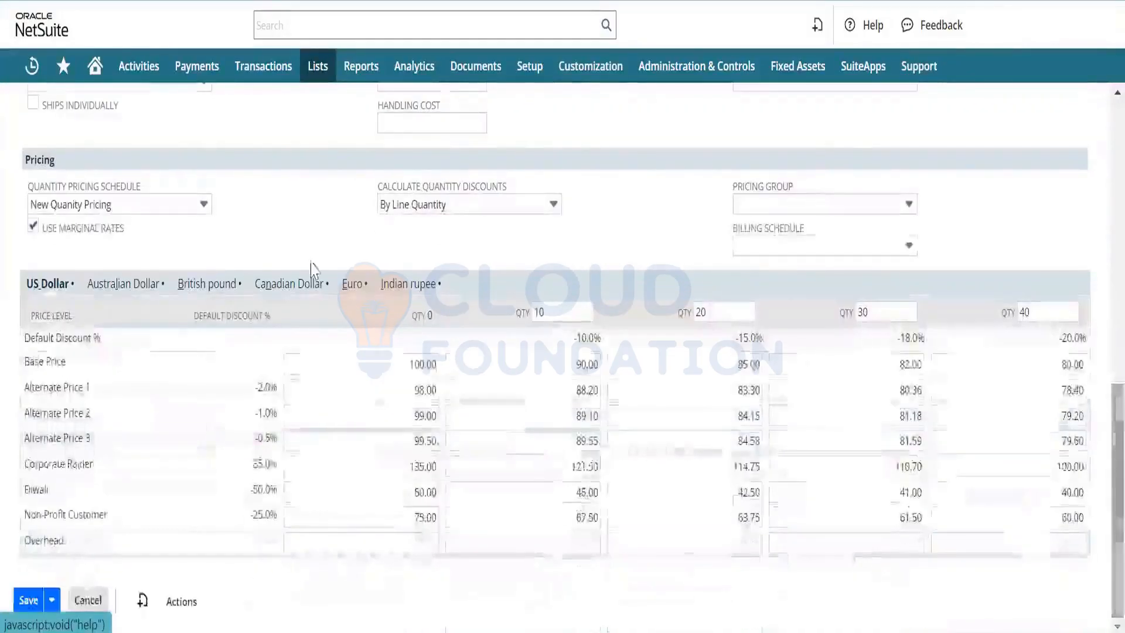
left_click(123, 284)
left_click(58, 294)
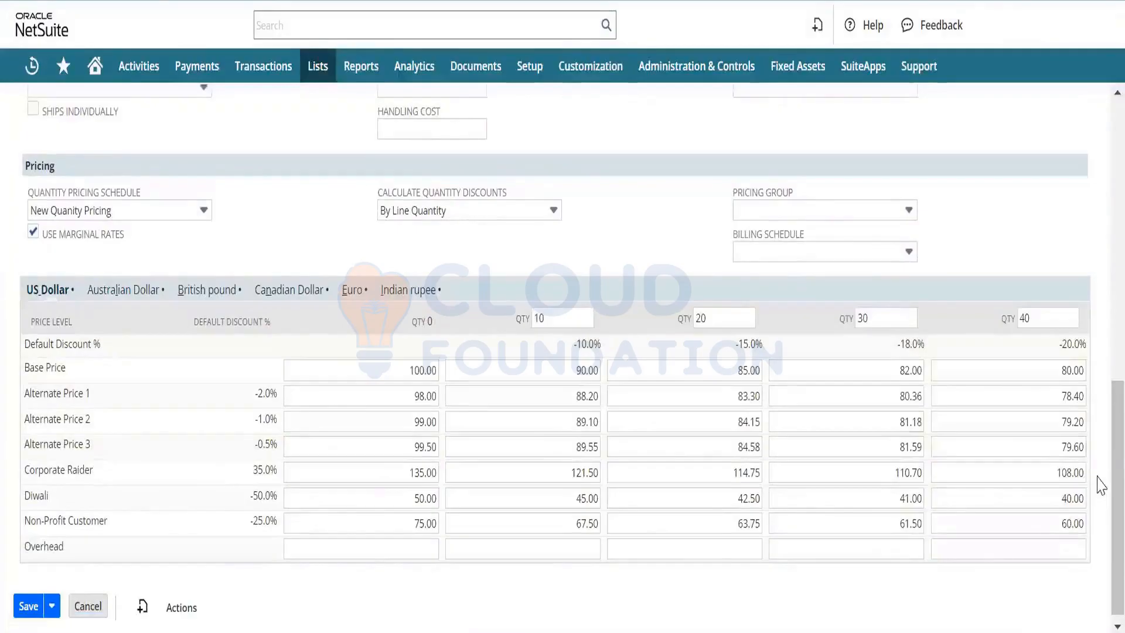
scroll(1098, 410, "up", 6)
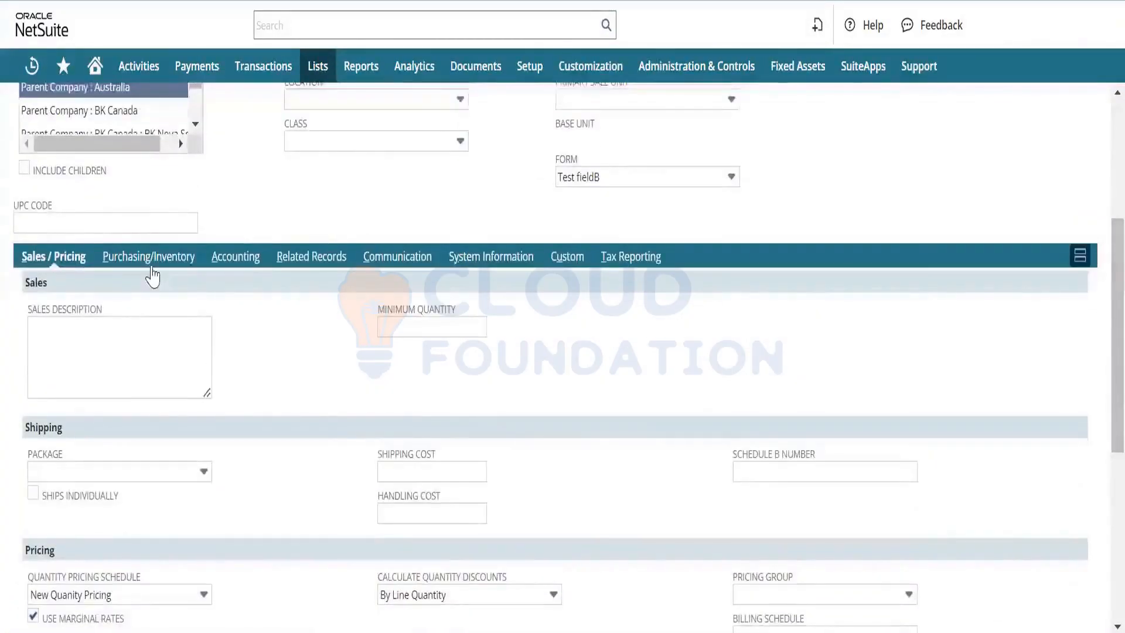
Step: Set the item's purchase price to 75 in its purchasing and inventory details
left_click(152, 268)
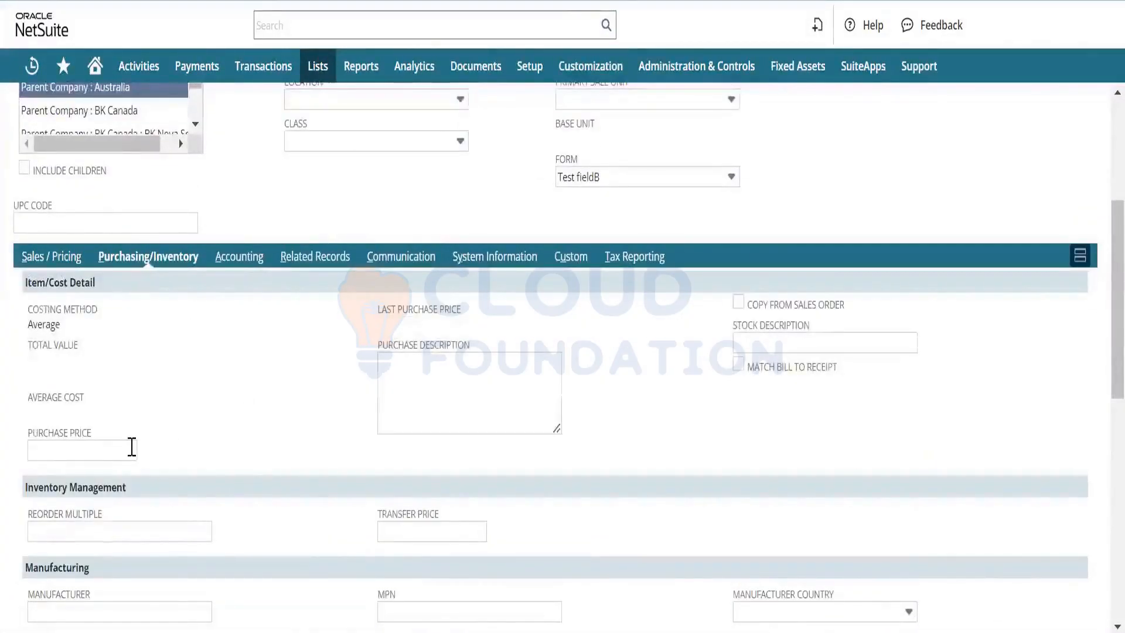
left_click(117, 449)
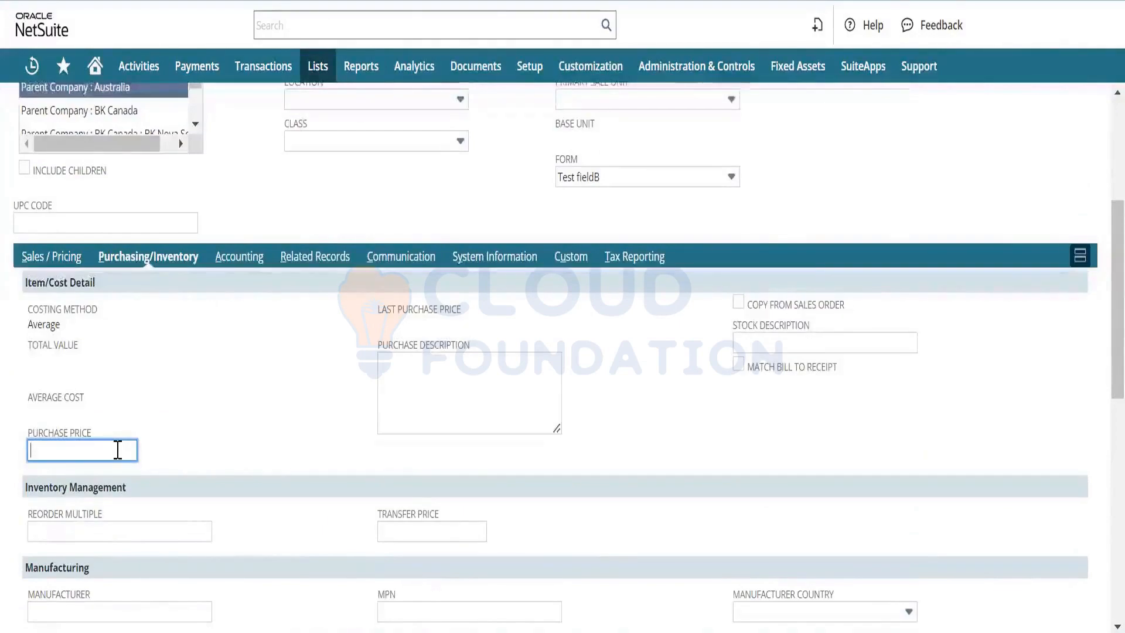
type("75")
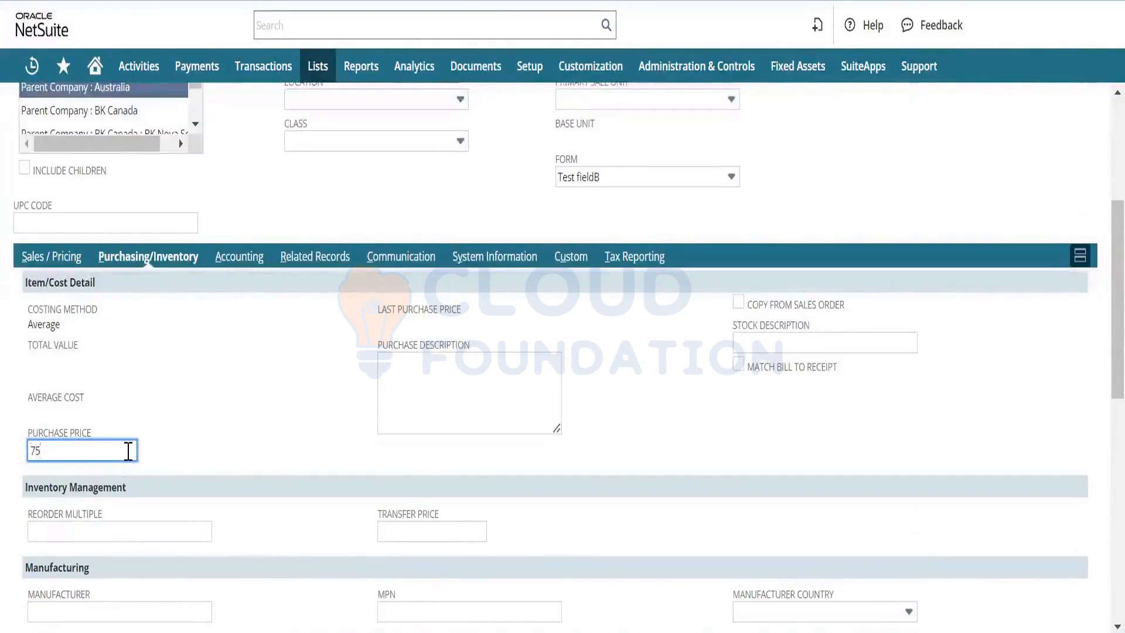
key("Tab")
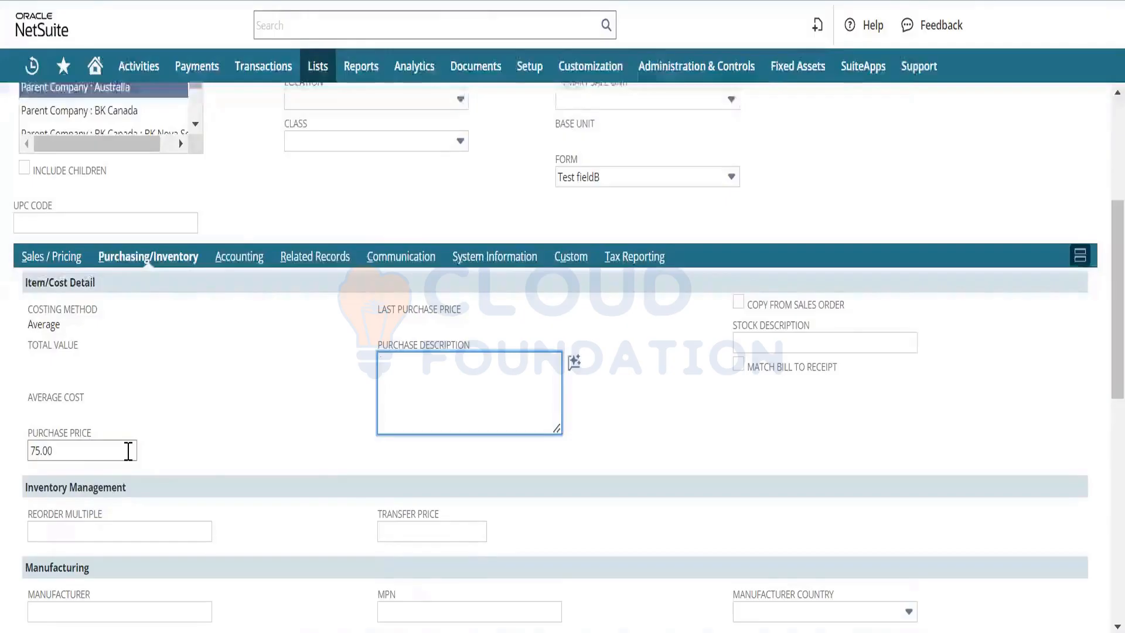
Step: Enter "Purchase Iridium" as the item's purchase description
type("pou")
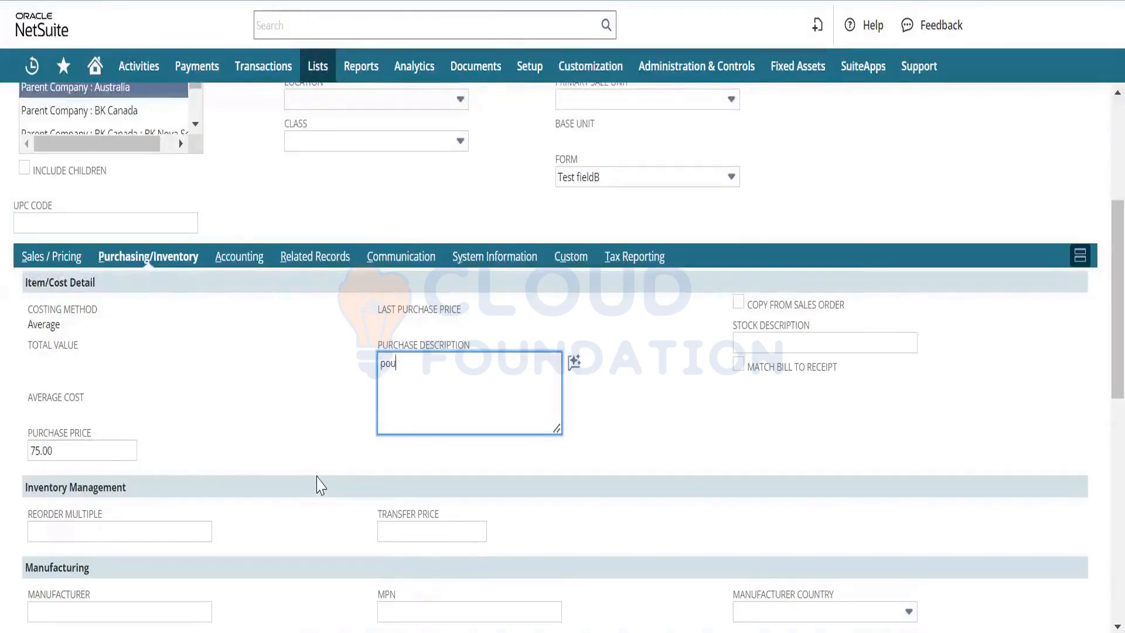
key("BackSpace")
key("BackSpace")
key("BackSpace")
type("Purch")
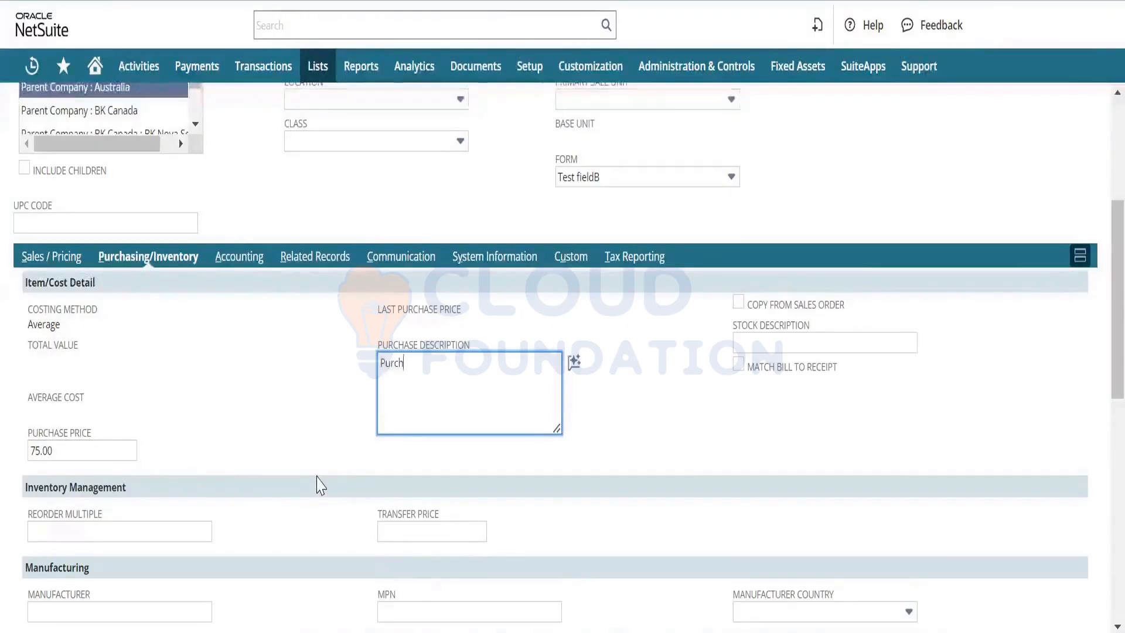
type("ase Iridium")
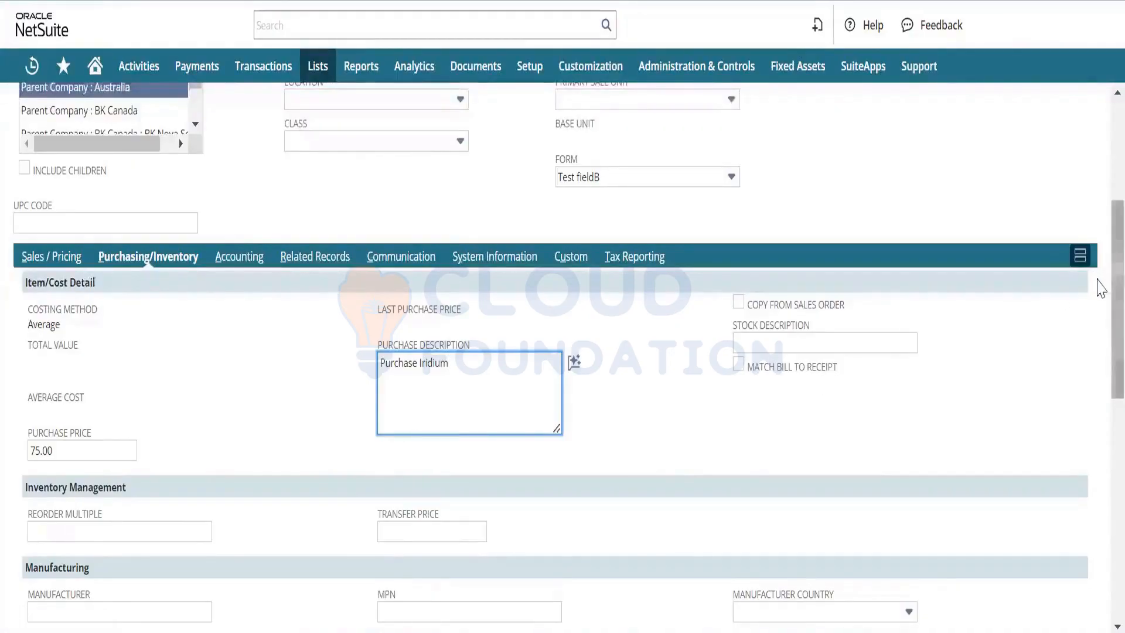
left_click(579, 332)
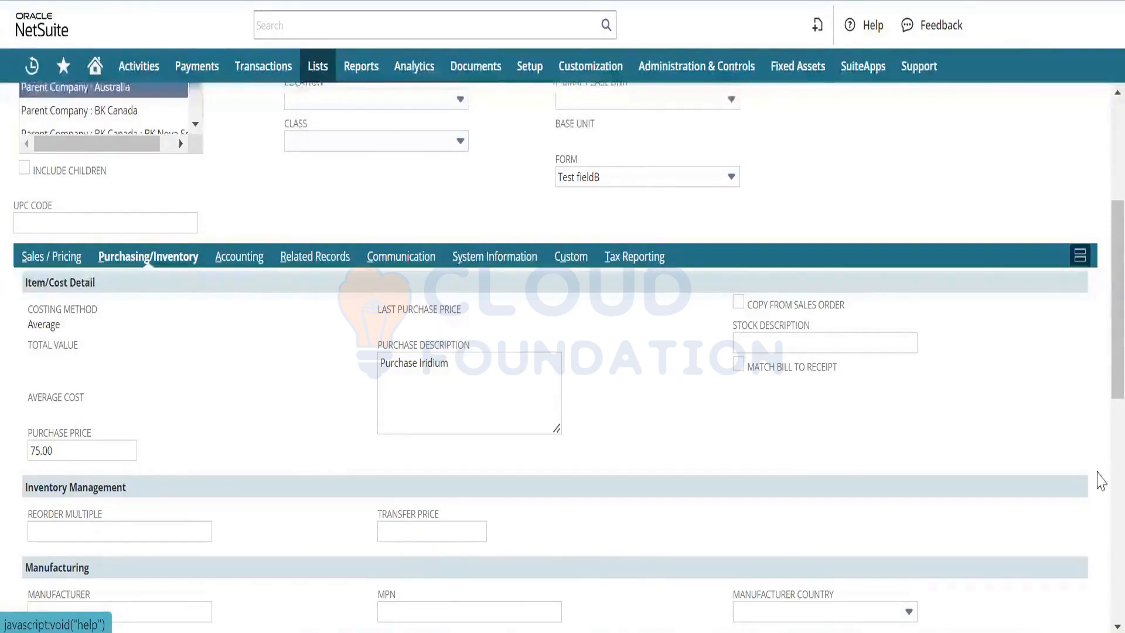
Step: Under Vendor Bill Matching, set the purchase order quantity and amount tolerances to 0.1 and the purchase order quantity difference to 1
scroll(1101, 343, "down", 6)
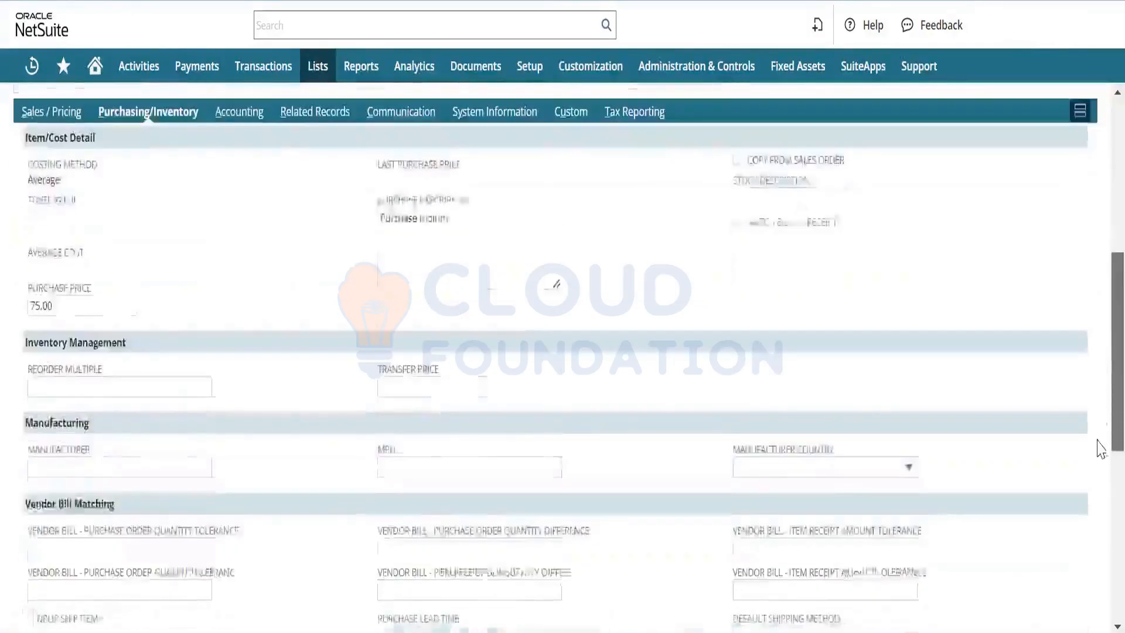
scroll(1102, 468, "down", 3)
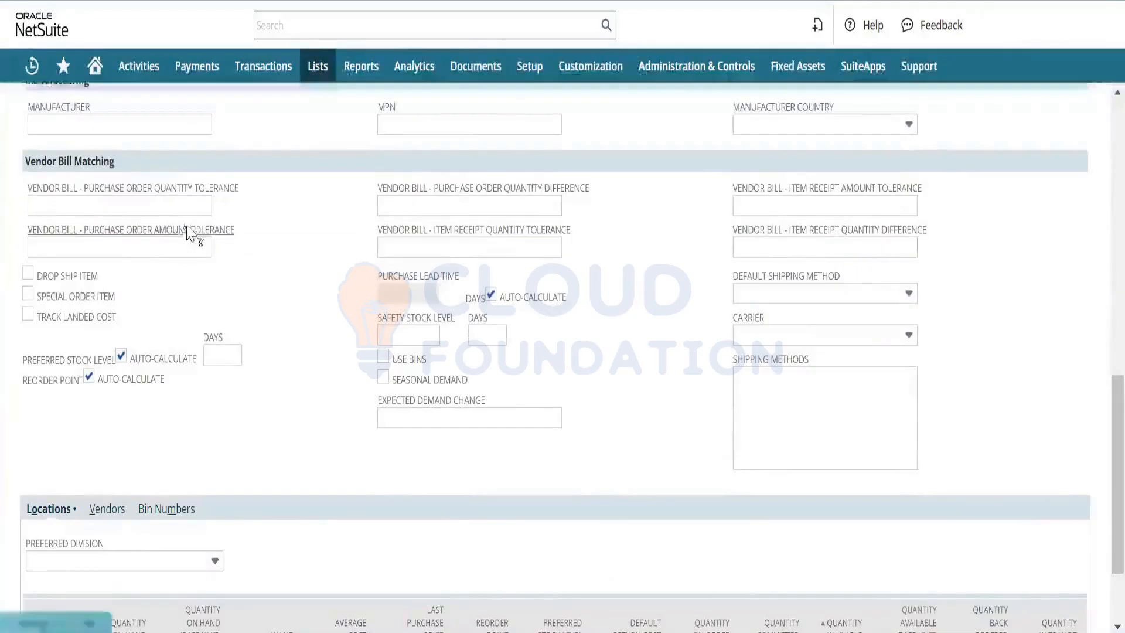
left_click(195, 209)
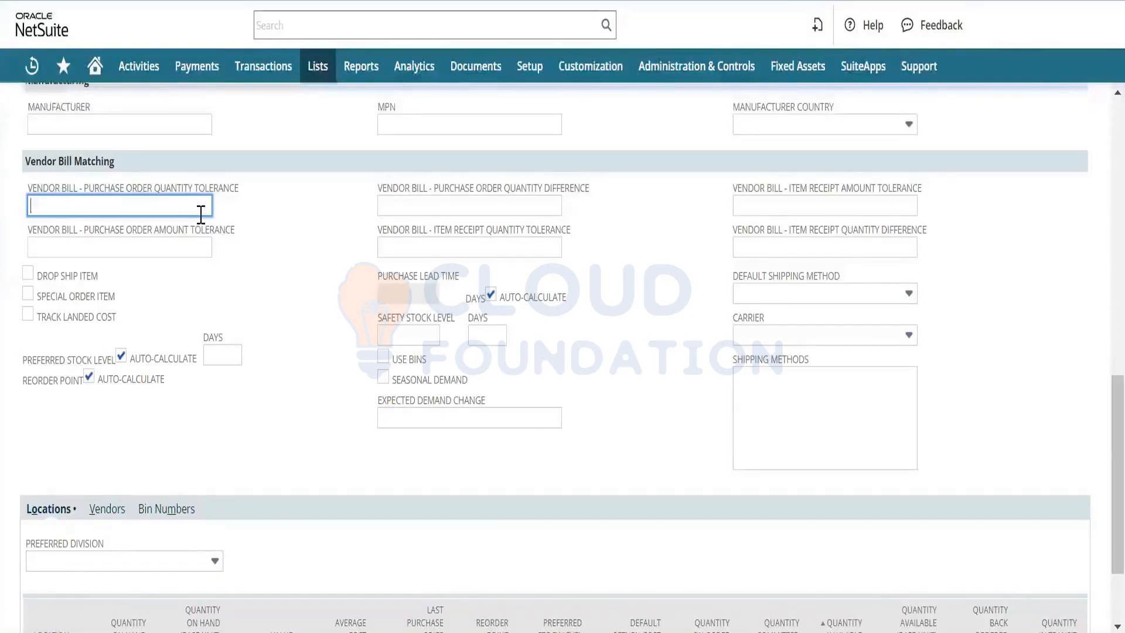
type("0.1")
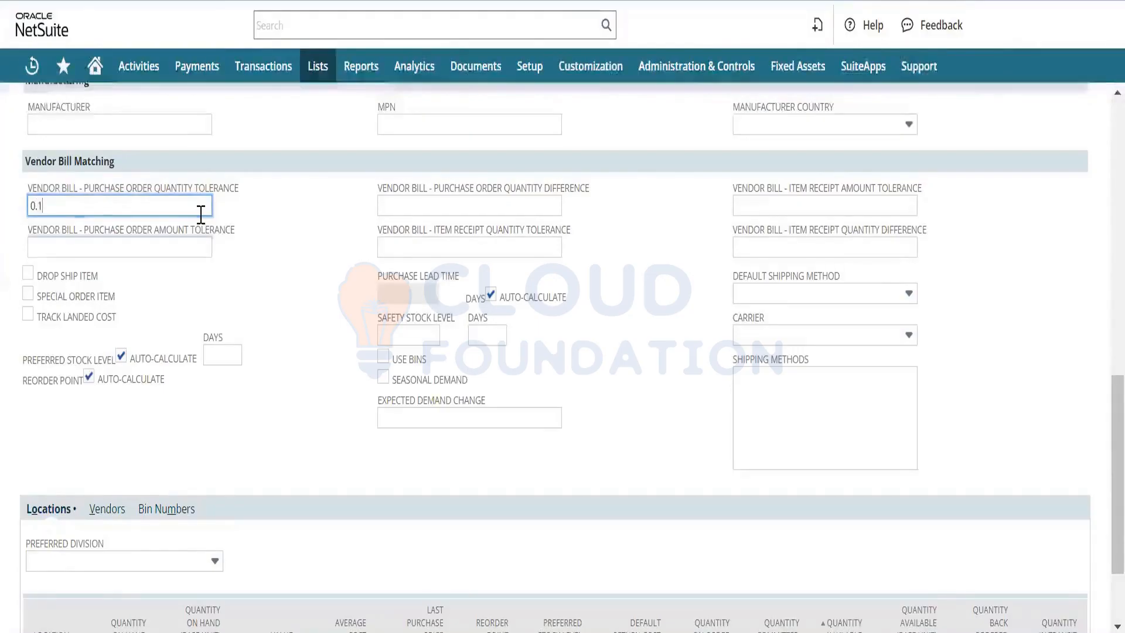
key("Tab")
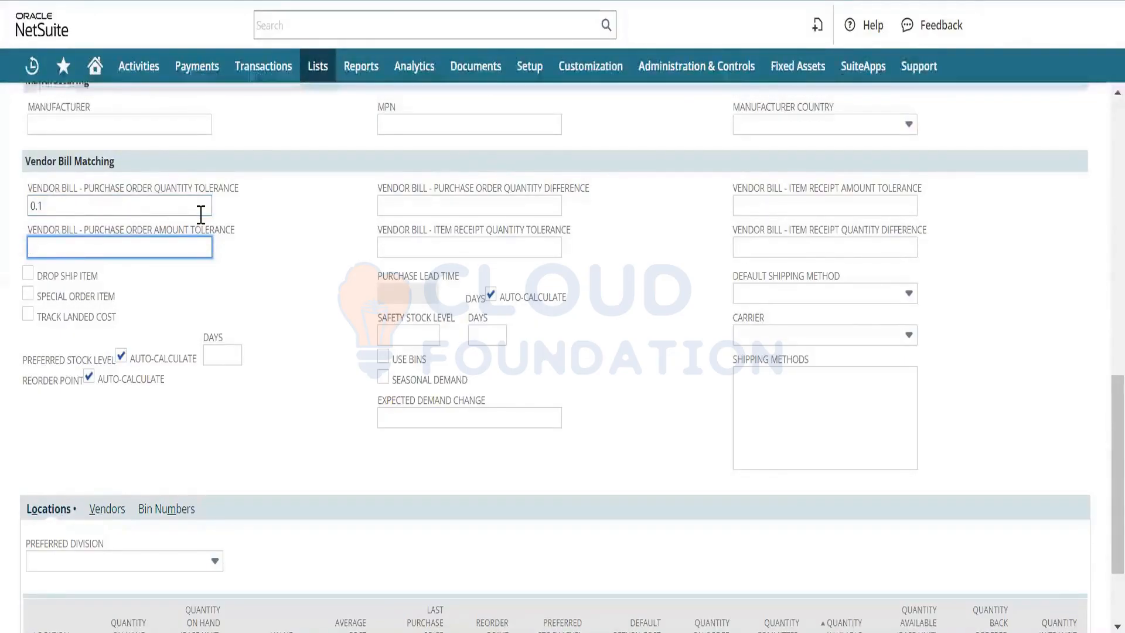
type("0.1")
key("Tab")
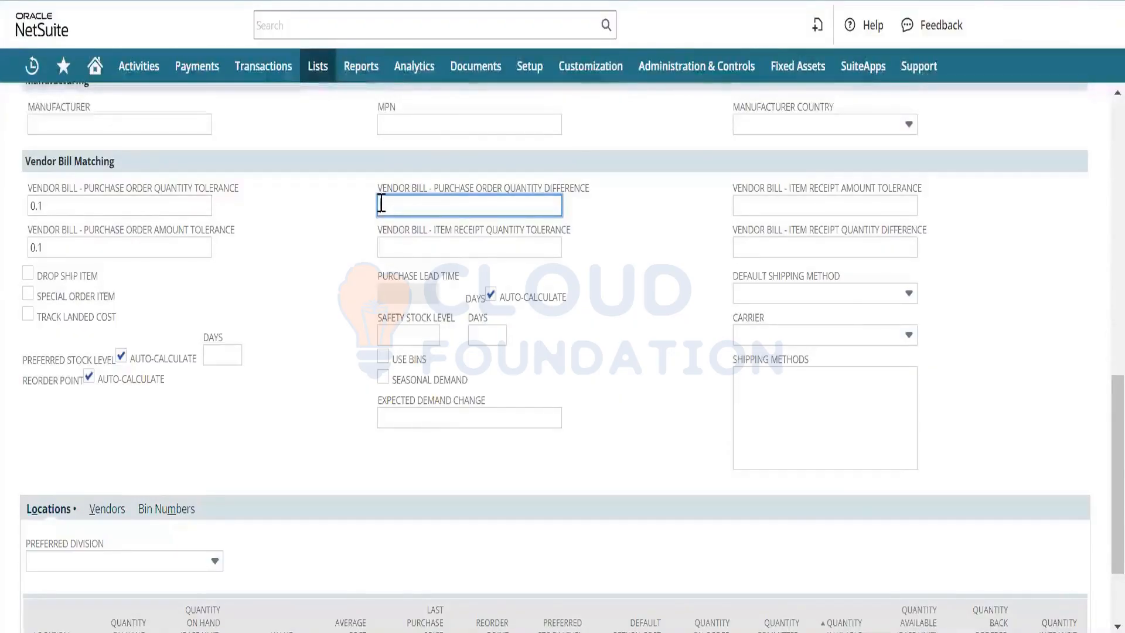
type("1")
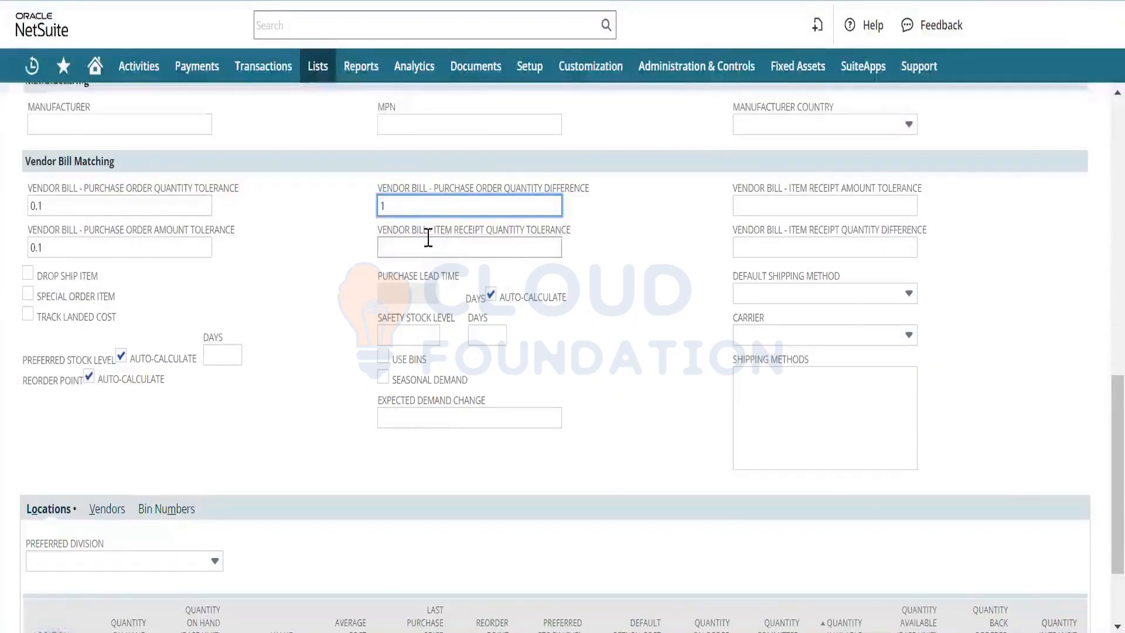
Step: Set the vendor bill item receipt quantity and amount tolerances to 0.1 and the item receipt quantity difference to 2
left_click(429, 238)
type("0")
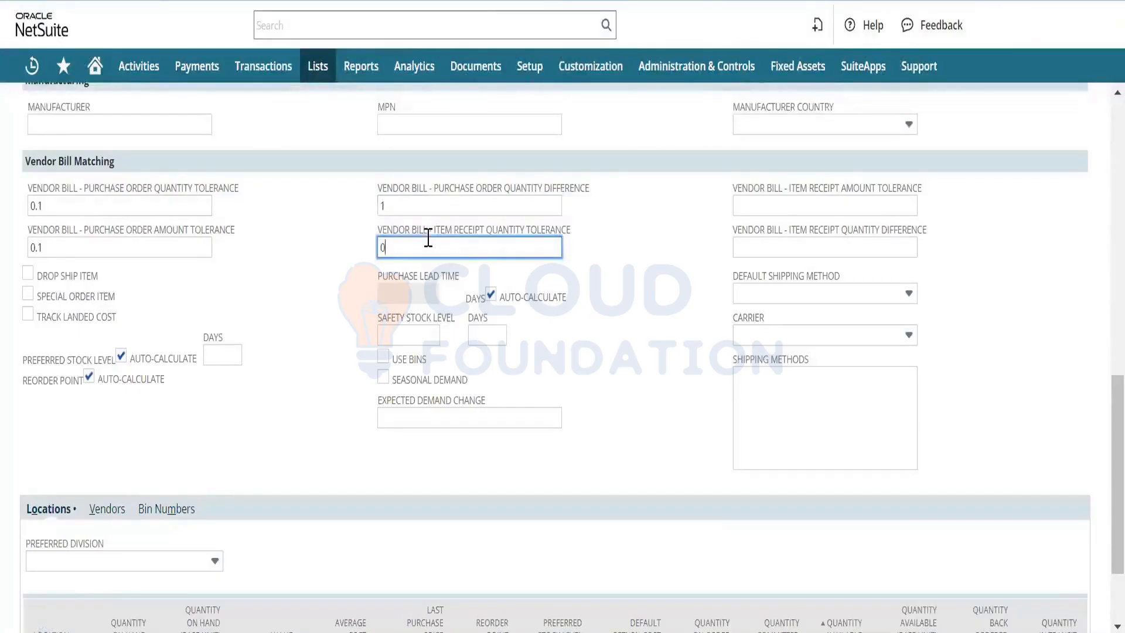
type(".1")
key("Tab")
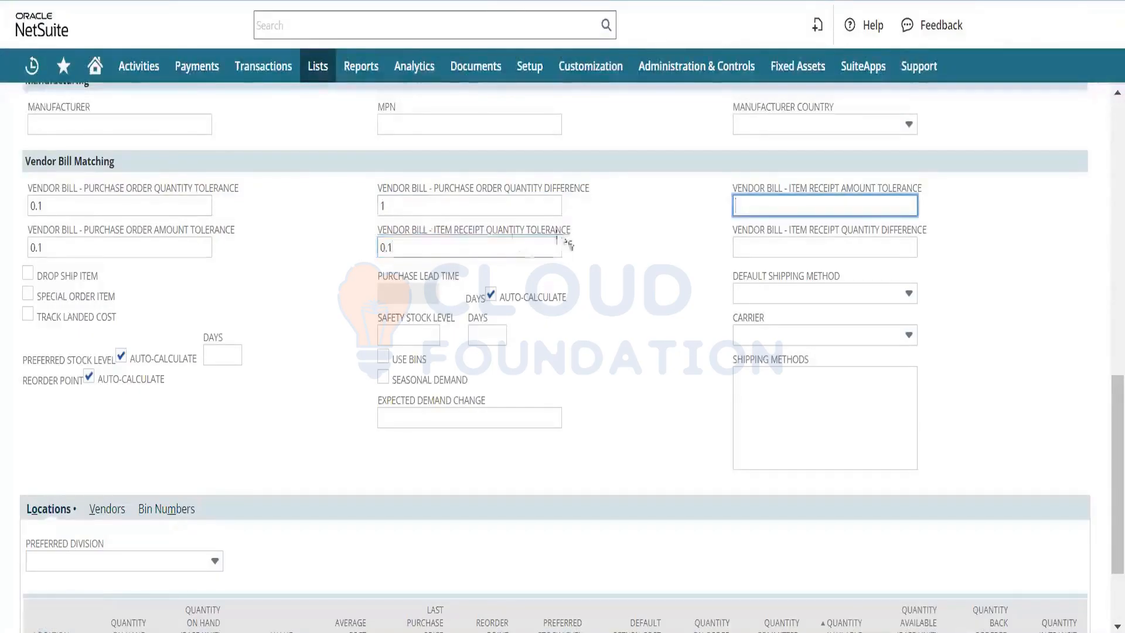
type("0.1")
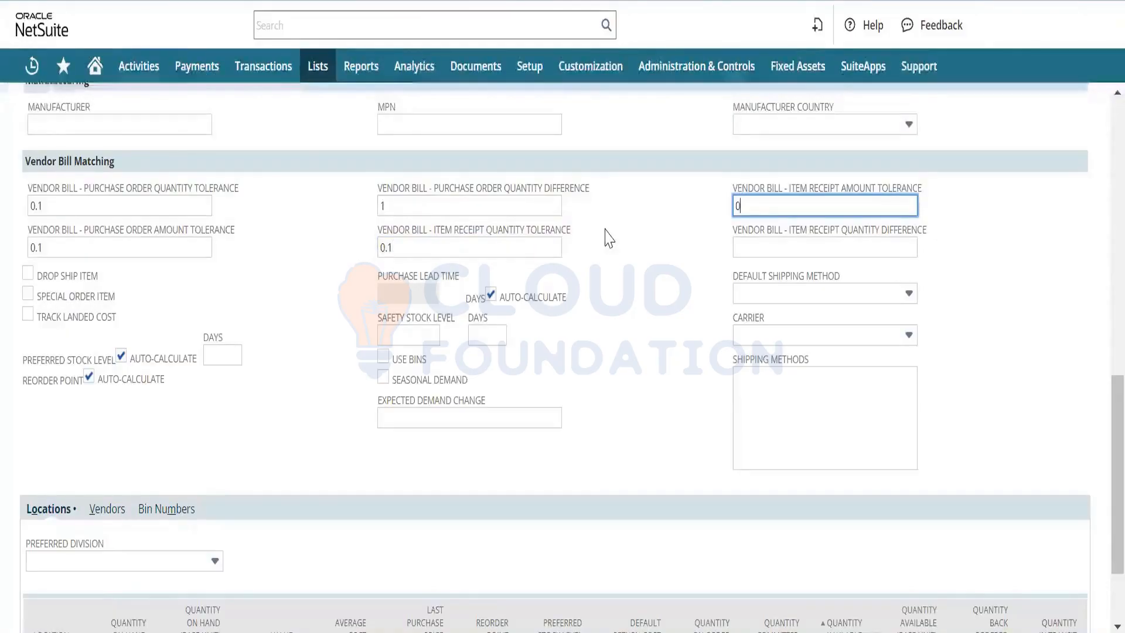
key("Tab")
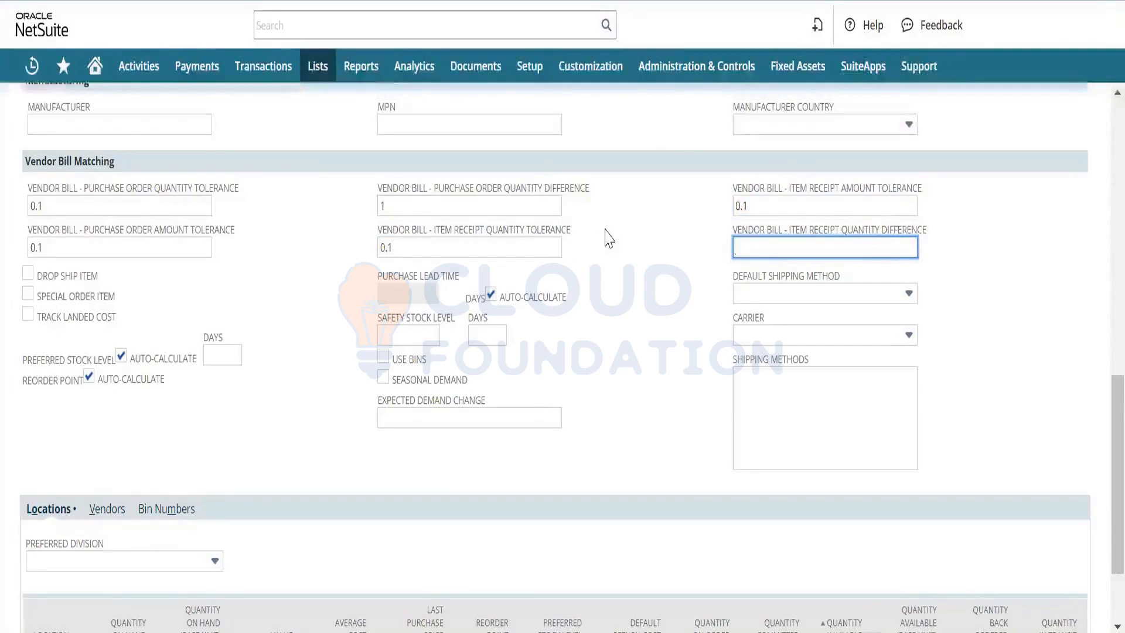
type("2")
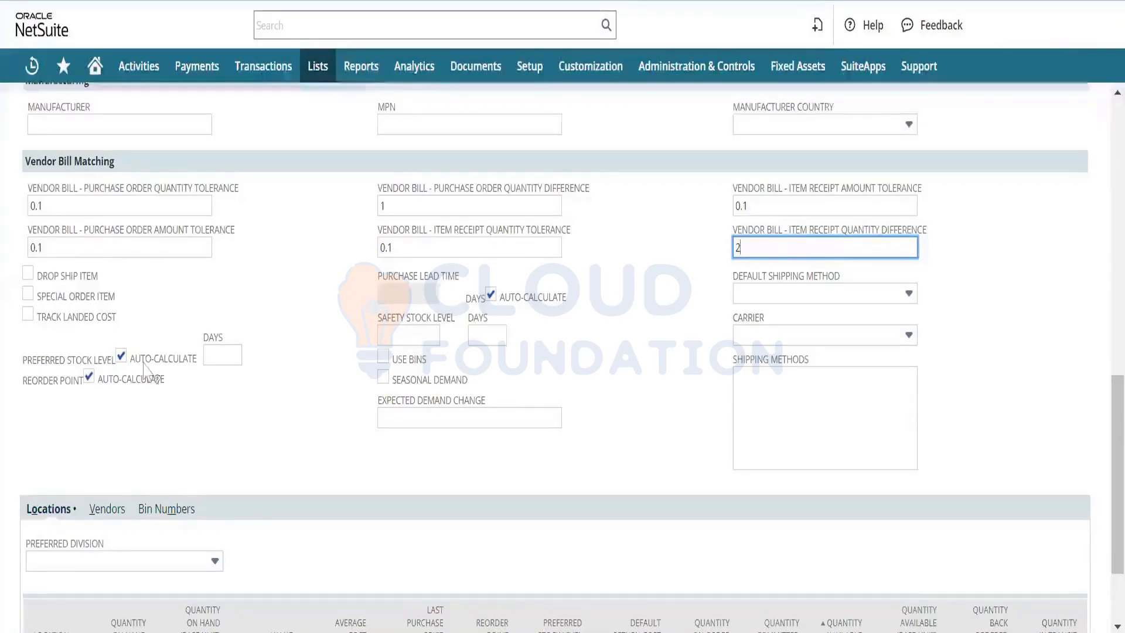
Step: Try the Special Order Item option and set the item back to Drop Ship Item
left_click(28, 275)
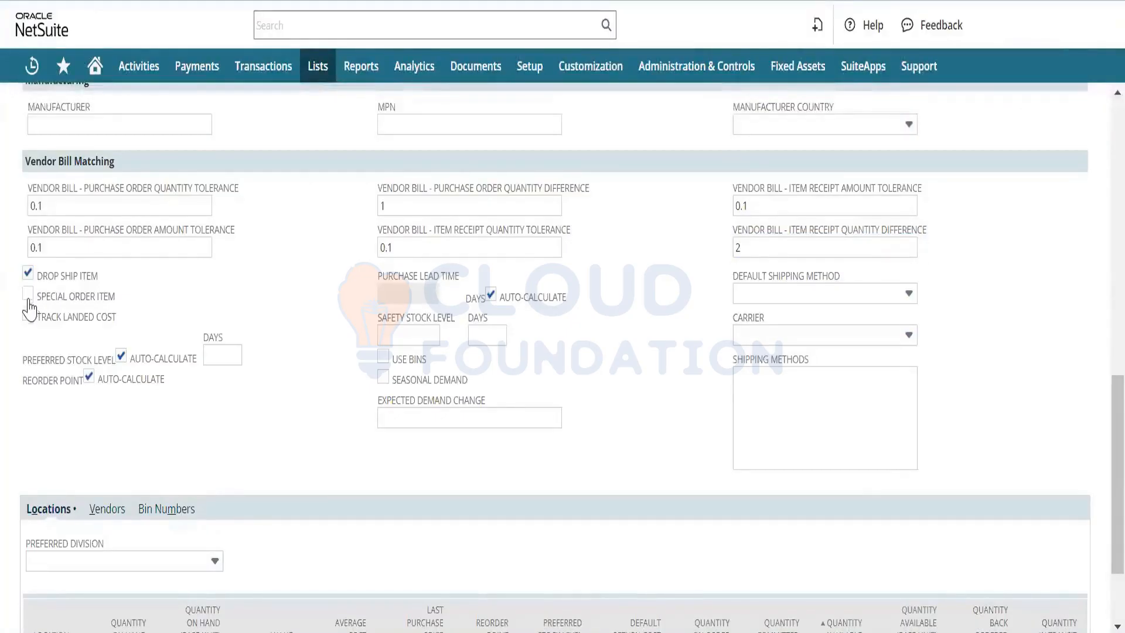
left_click(28, 293)
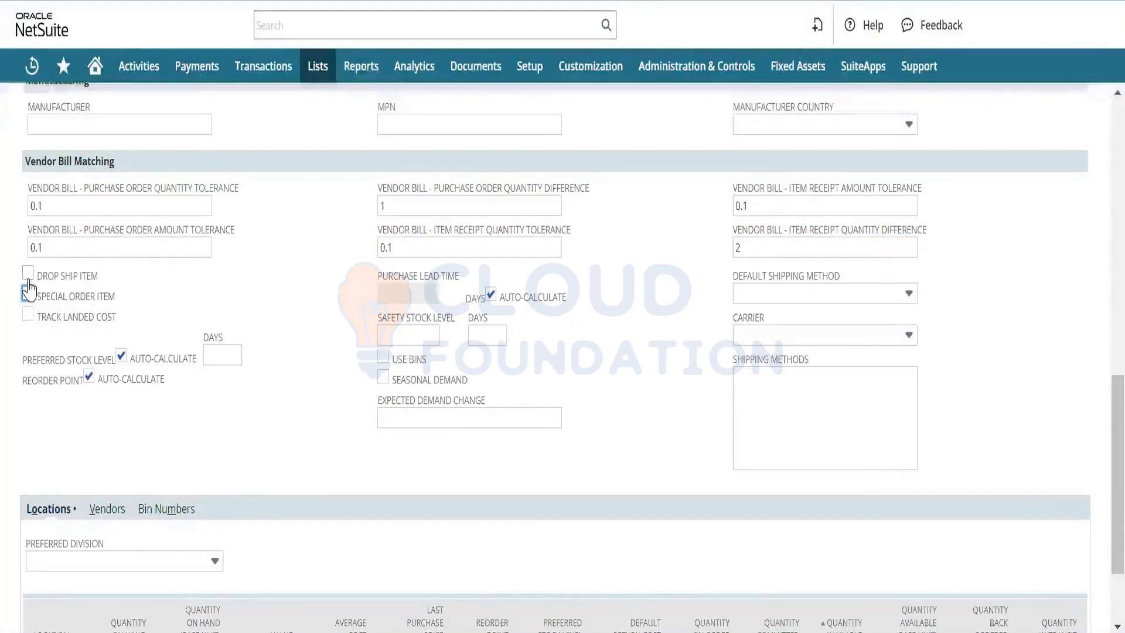
left_click(28, 275)
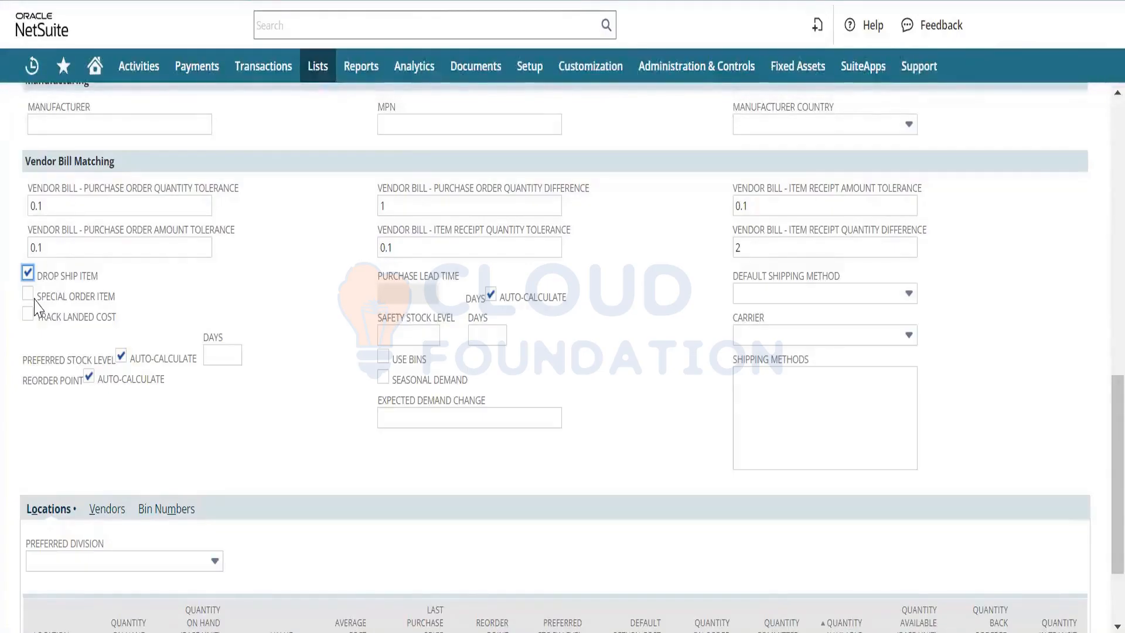
left_click_drag(34, 303, 642, 445)
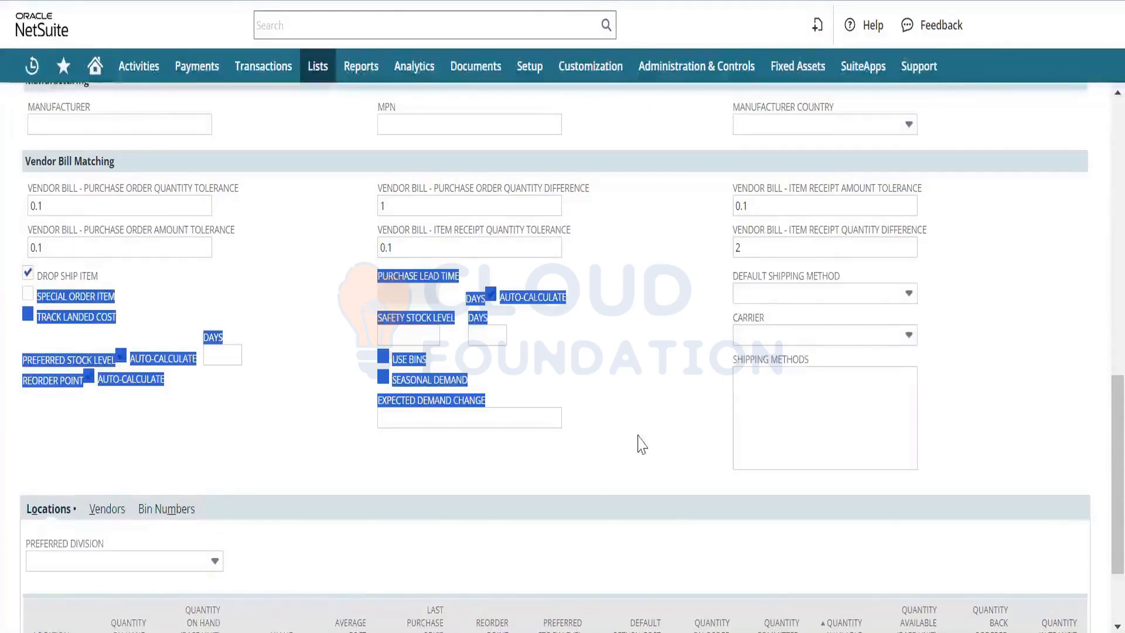
left_click(565, 526)
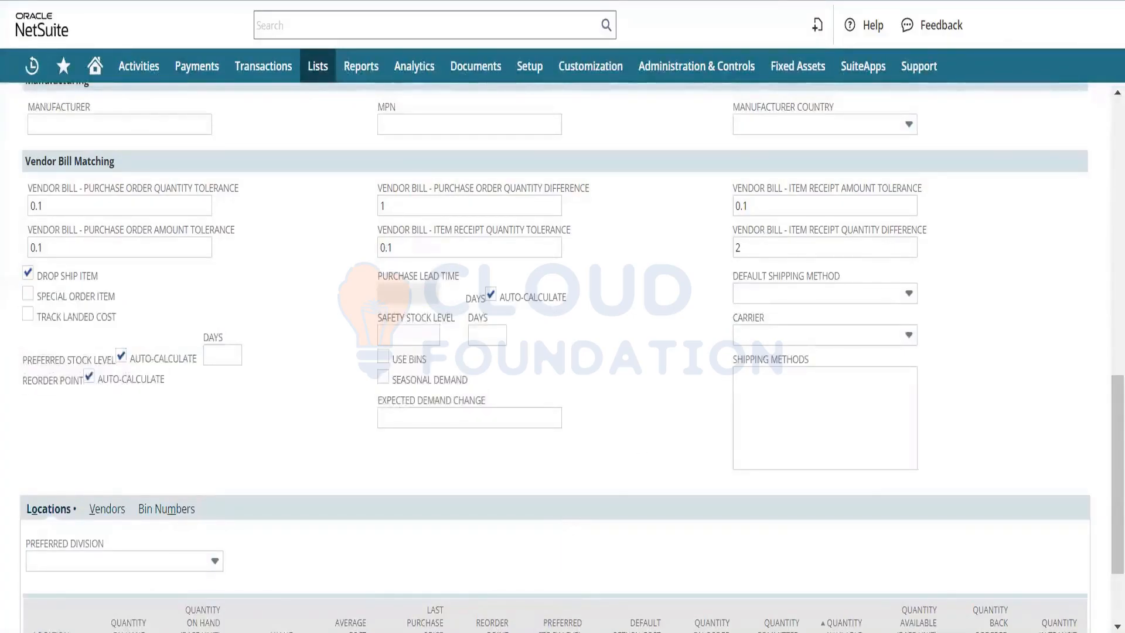
Step: Switch to Notepad and add "Vendor will shp material to the customer - it does not come into the warehouse" below the materials list
key("alt+Tab")
key("Down")
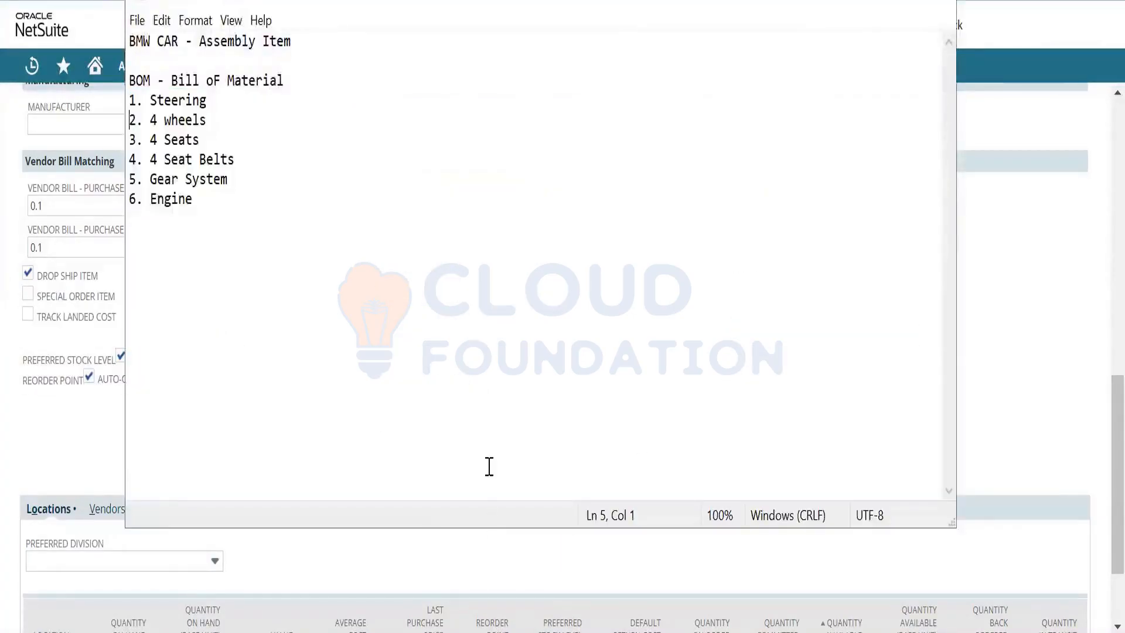
left_click(325, 239)
key("Return")
type("Vendo")
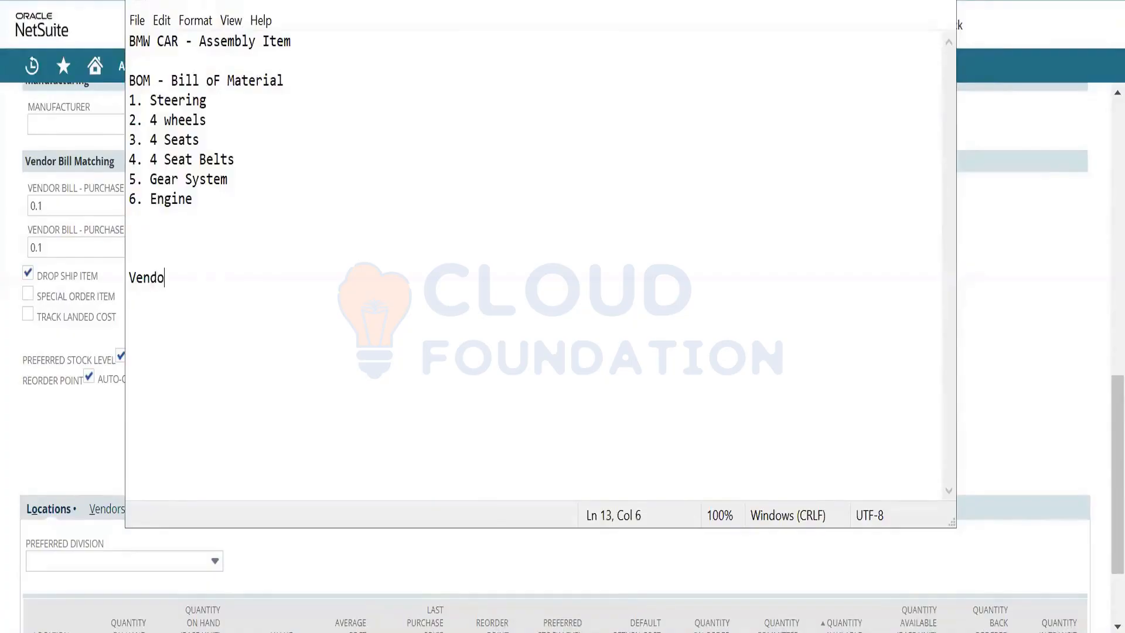
type("r will shp ma")
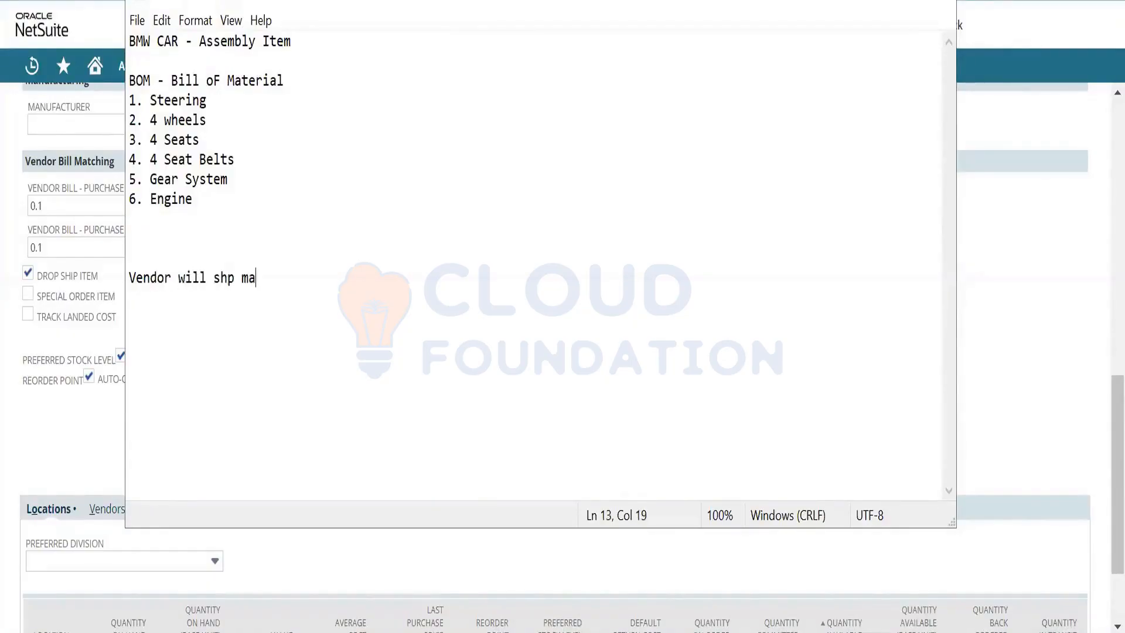
type("terial to the customer - ")
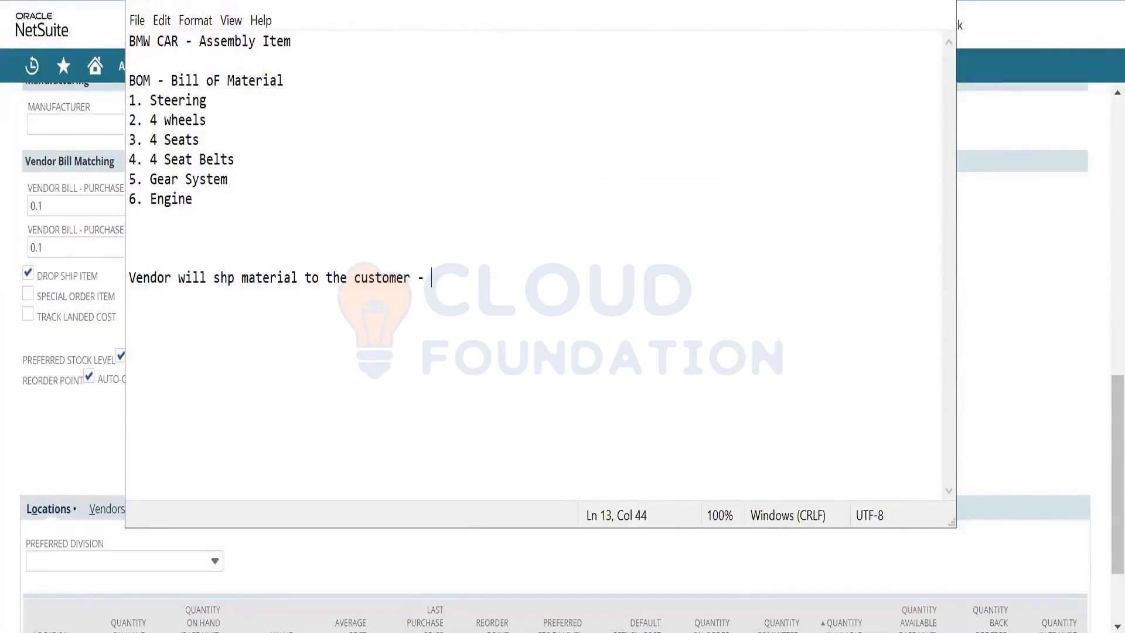
type("it does not wor")
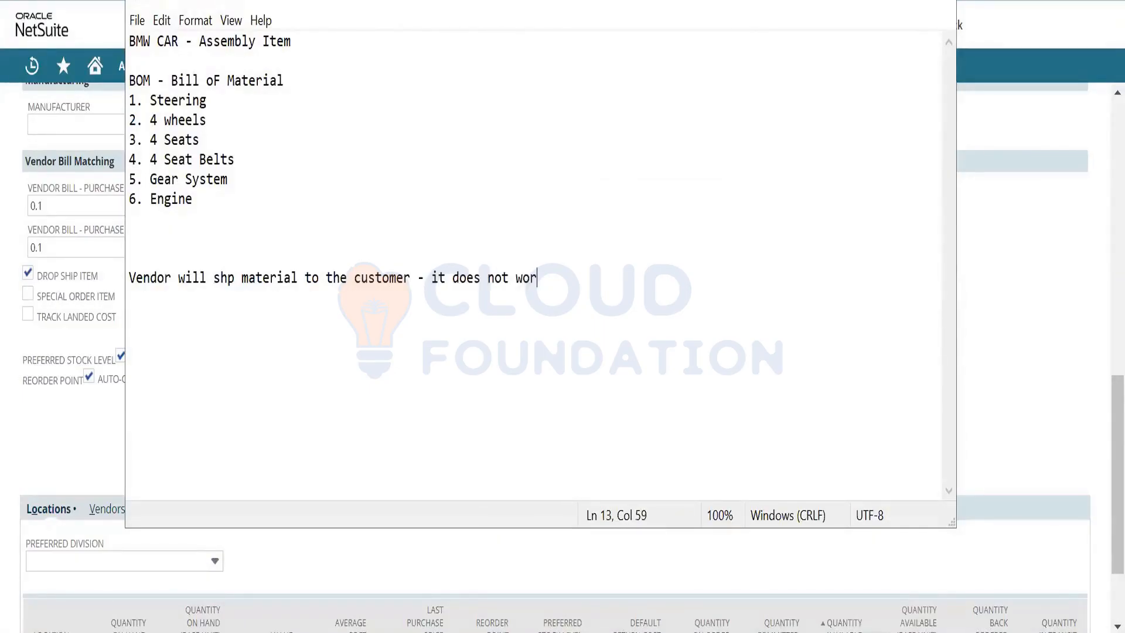
key("BackSpace")
key("BackSpace")
key("BackSpace")
type("come into the ")
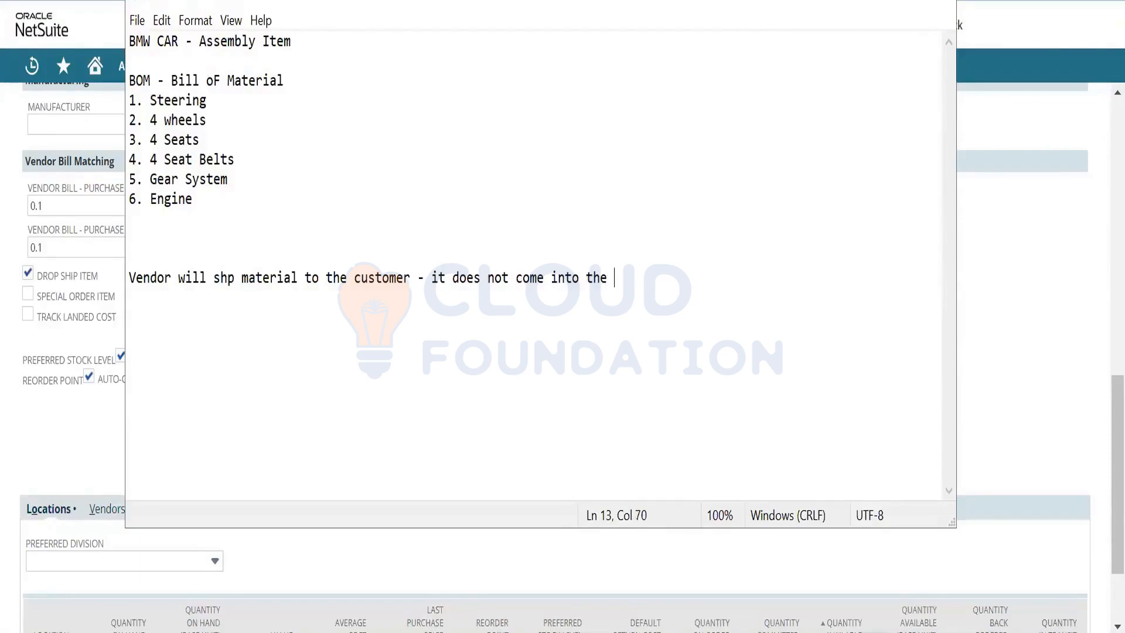
type("warehouse")
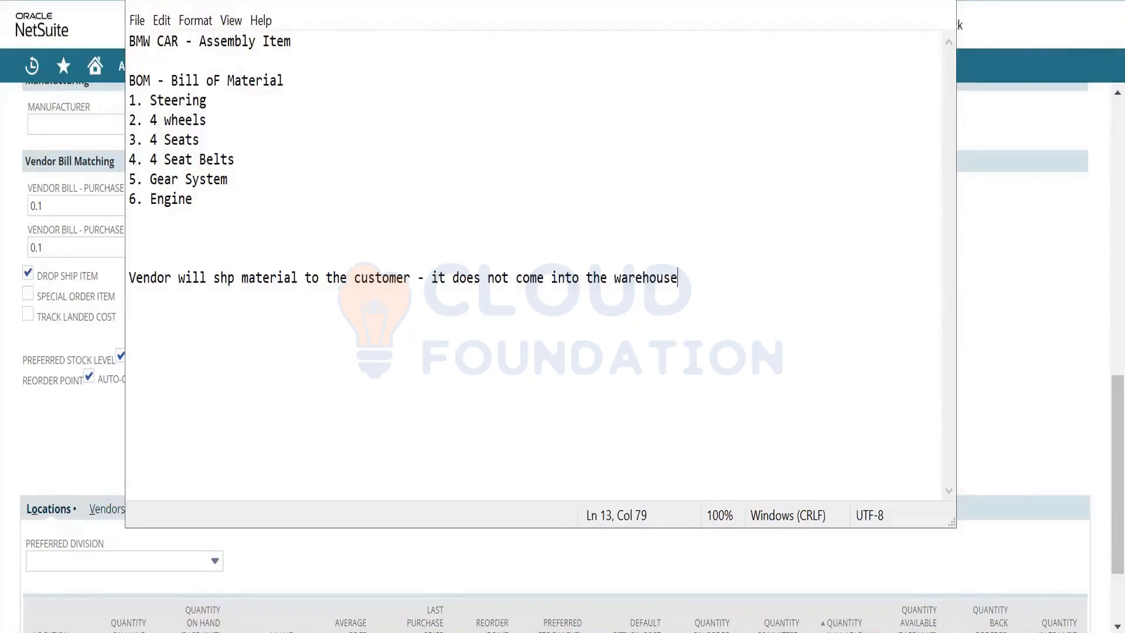
Step: Switch back to NetSuite and mark the item as a Special Order Item instead of a drop ship item
key("alt+Tab")
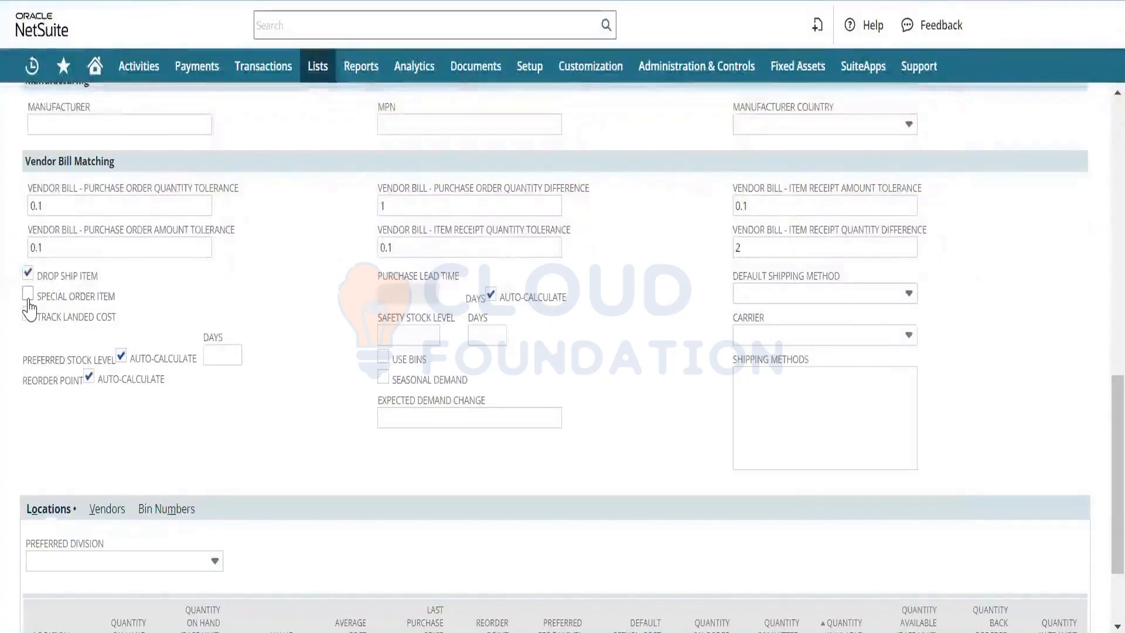
left_click(28, 295)
Step: Switch to Notepad and add the line "Not inventorised - sales order , it automatically create purchase order" below the drop ship note
key("alt+Tab")
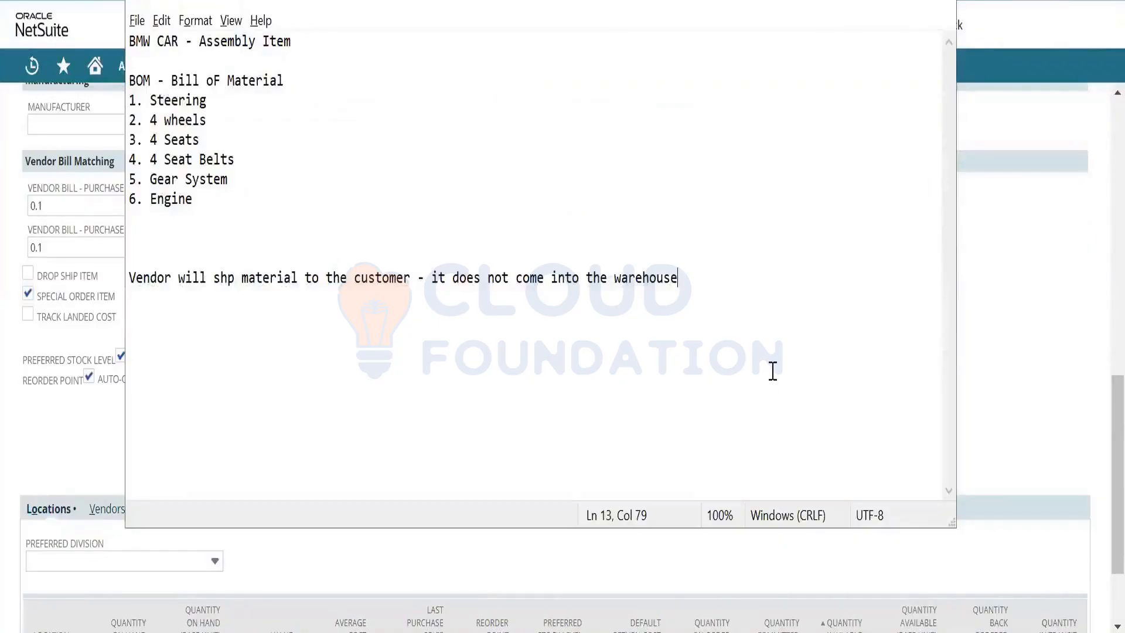
key("Return")
type("Not invento")
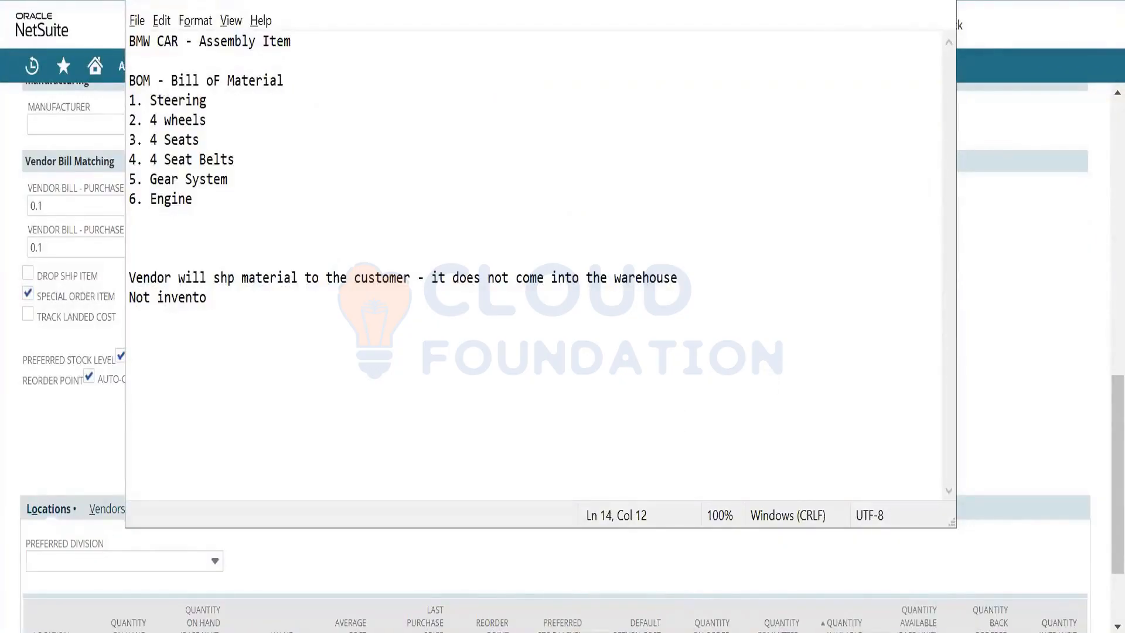
type("rised - sales order")
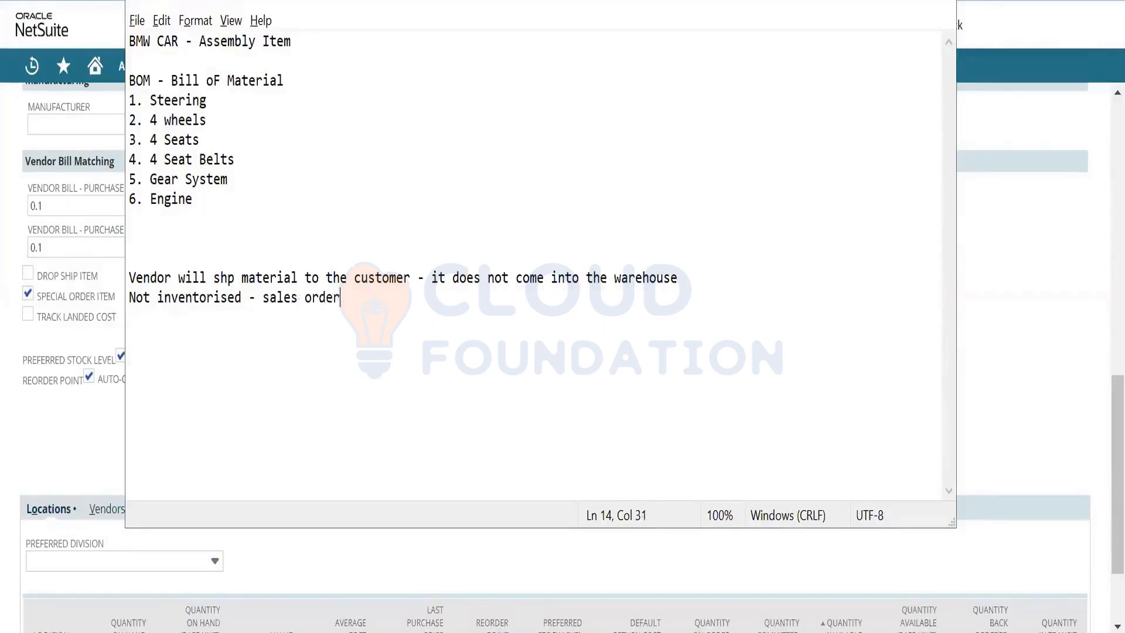
type(" , it automaticall")
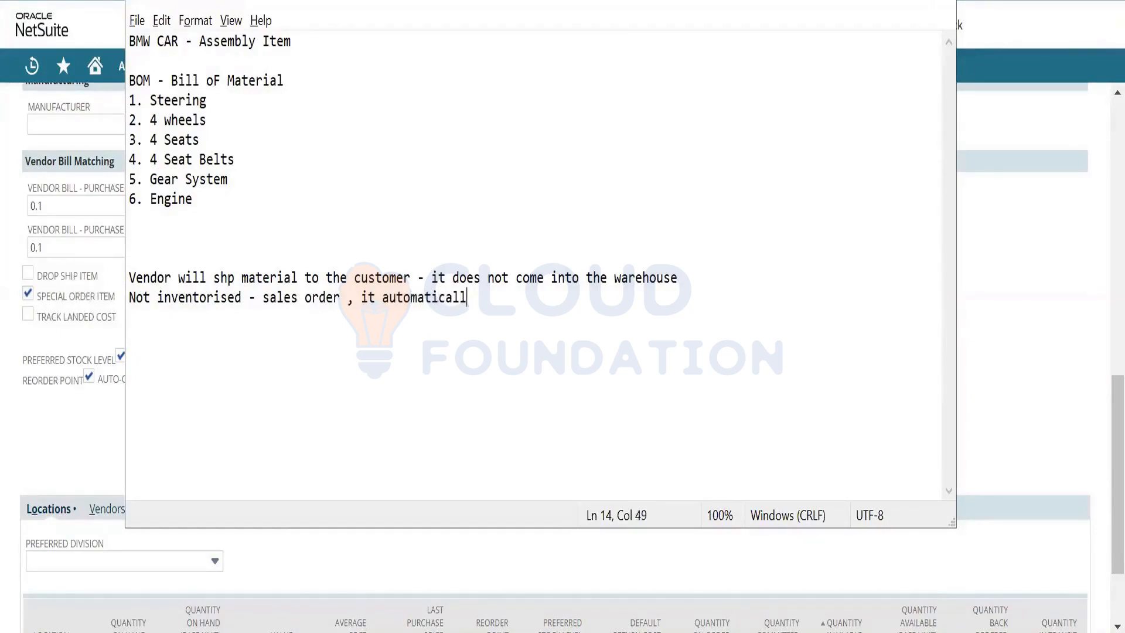
type("y cr")
key("BackSpace")
type("create pur")
key("BackSpace")
type("urchase order")
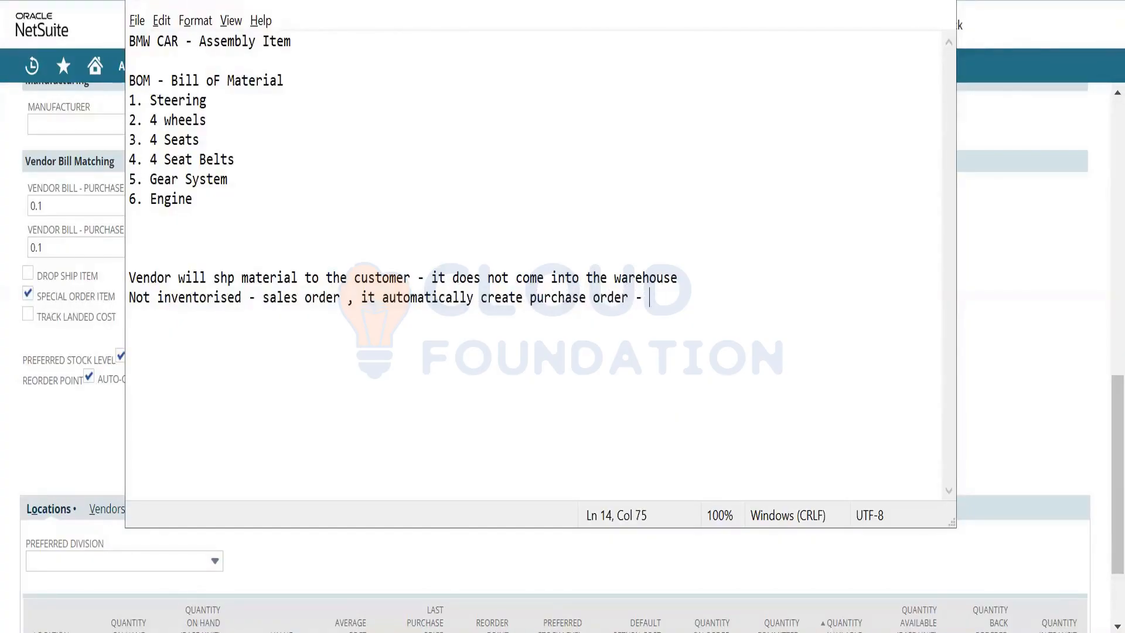
Step: Extend the special order note with " - we receive material into our warehouse - it is shippped"
type(" - we receive mateo")
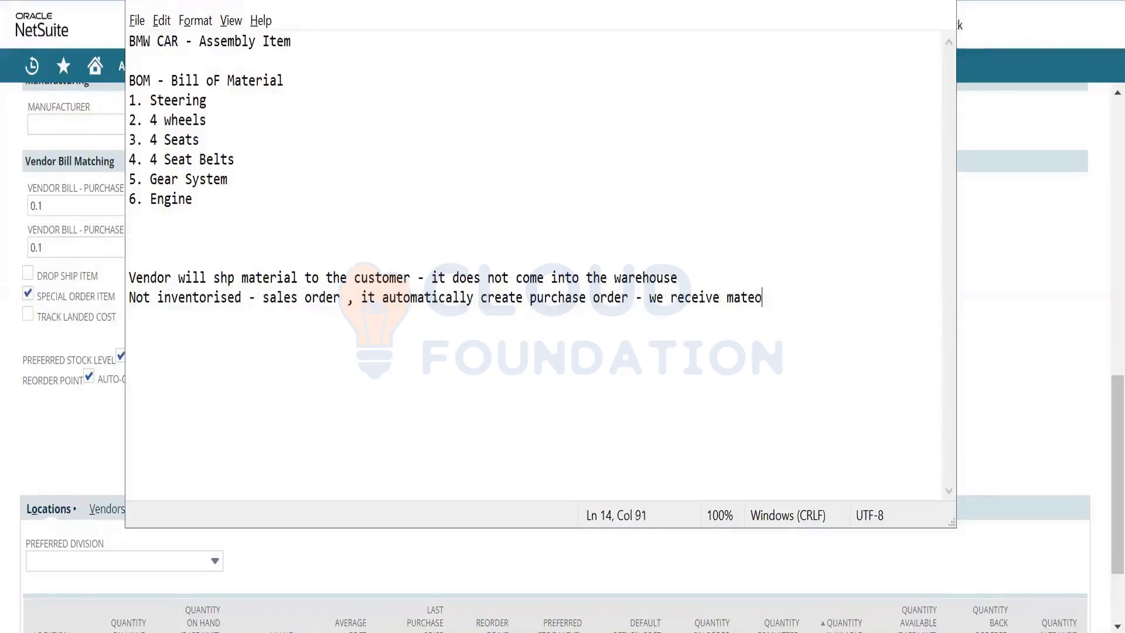
key("BackSpace")
type("rial into our wahred")
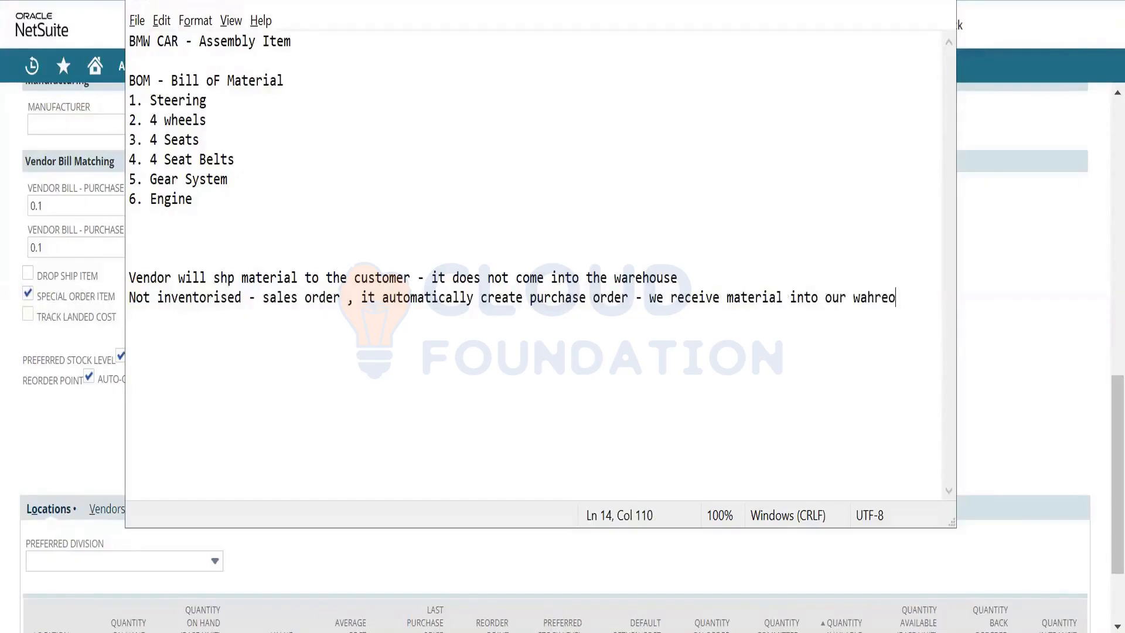
key("BackSpace")
key("BackSpace")
key("BackSpace")
key("BackSpace")
type("rehouse - it is shippped")
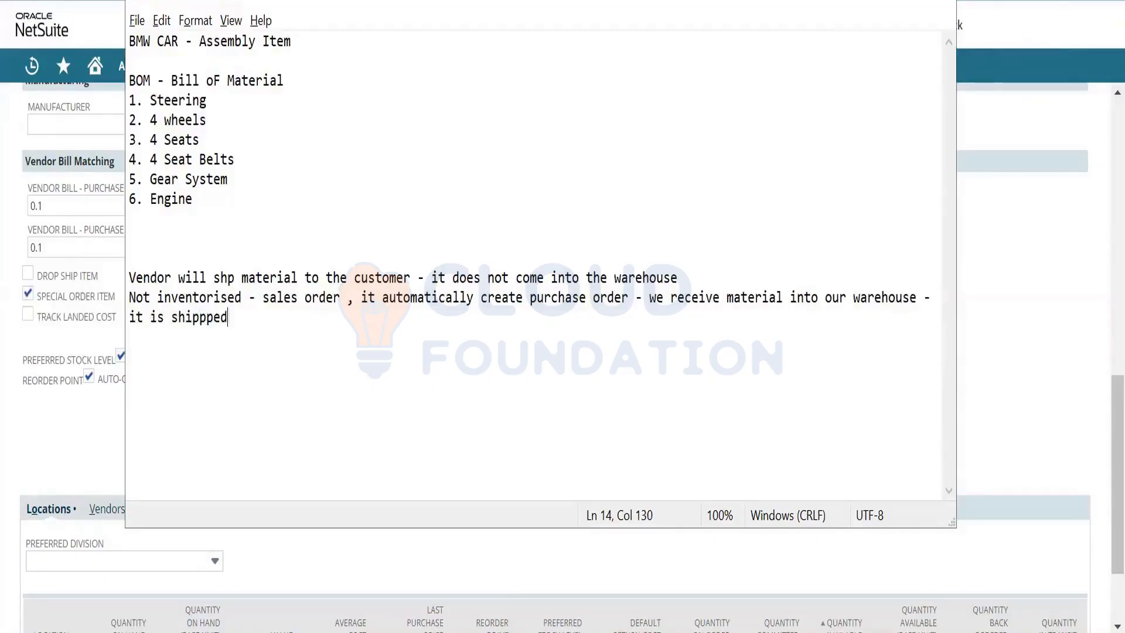
Step: Switch back to NetSuite and enable Track Landed Cost for the item
key("alt+Tab")
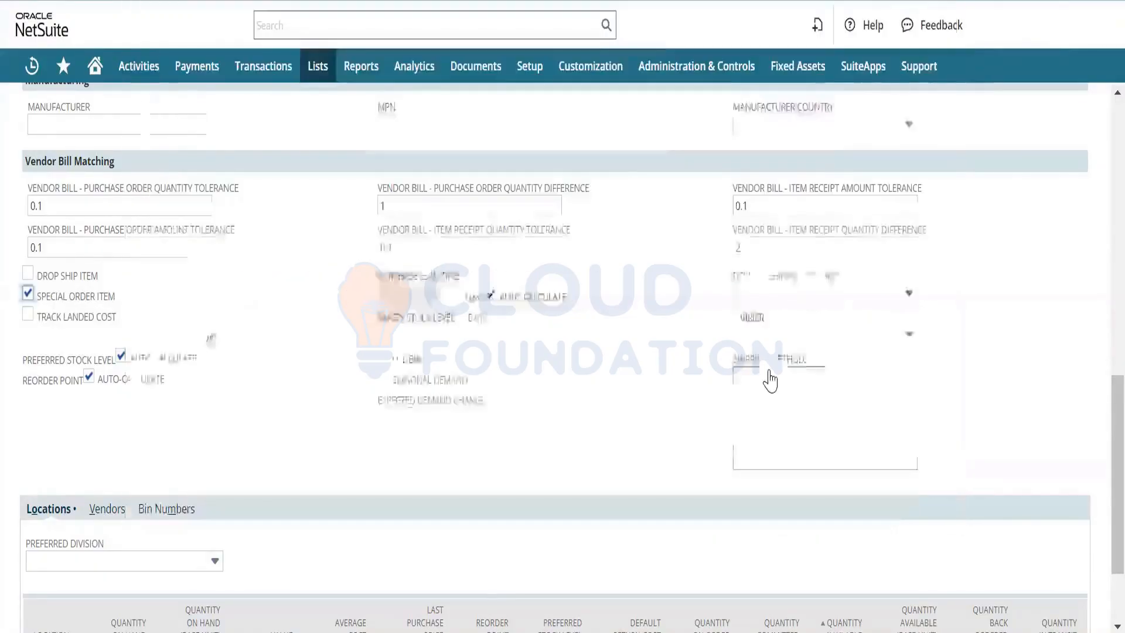
left_click(27, 315)
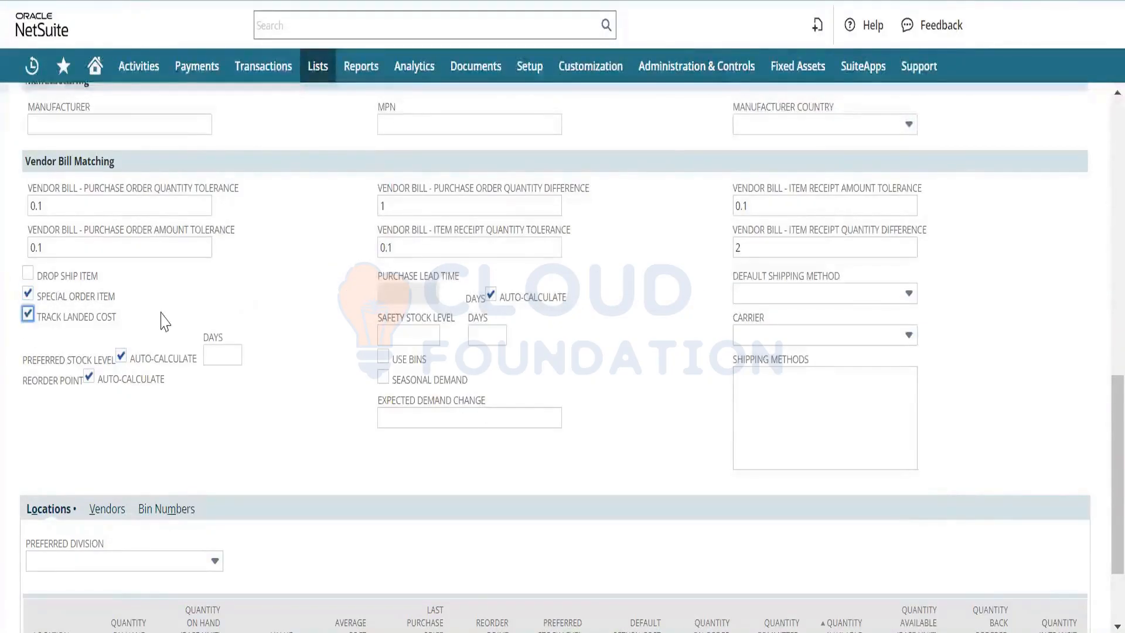
left_click(33, 278)
left_click(33, 280)
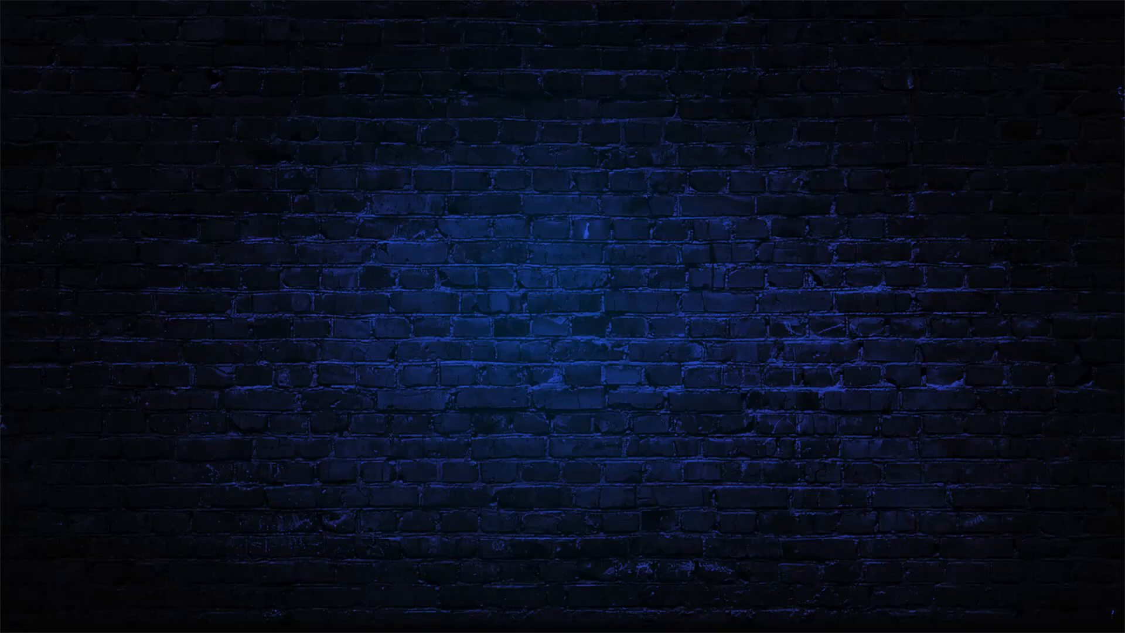